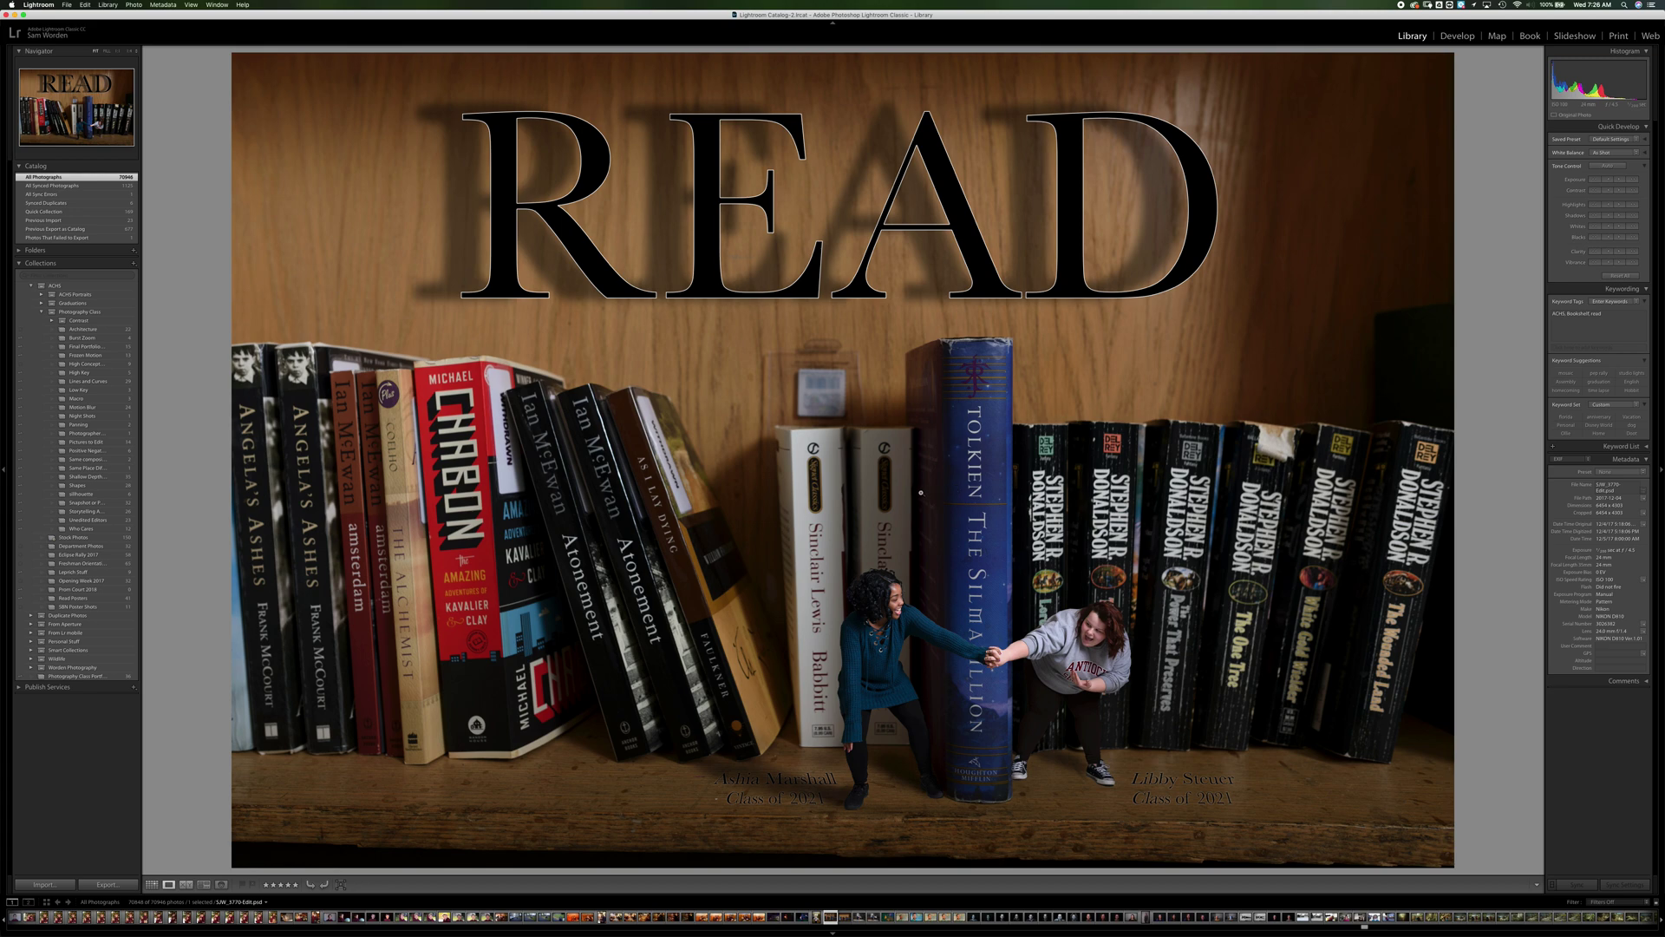
- Switch to Photoshop and compare the bookshelf photo and the classroom photo with the finished READ poster in Lightroom
key("super+Tab")
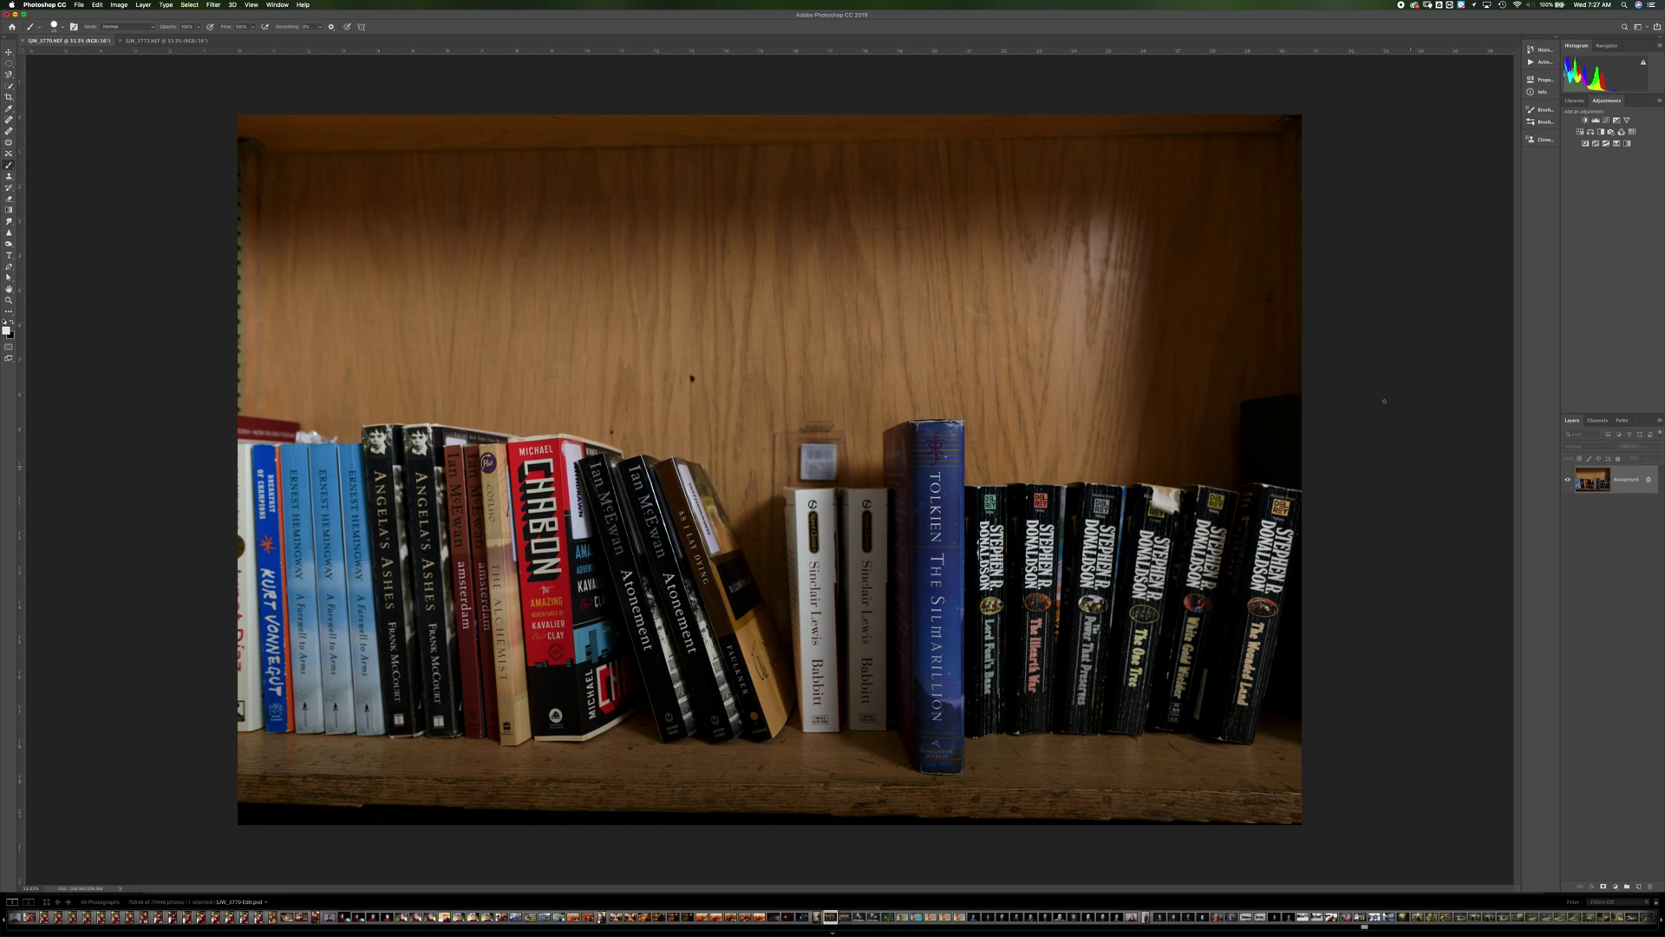
left_click(165, 40)
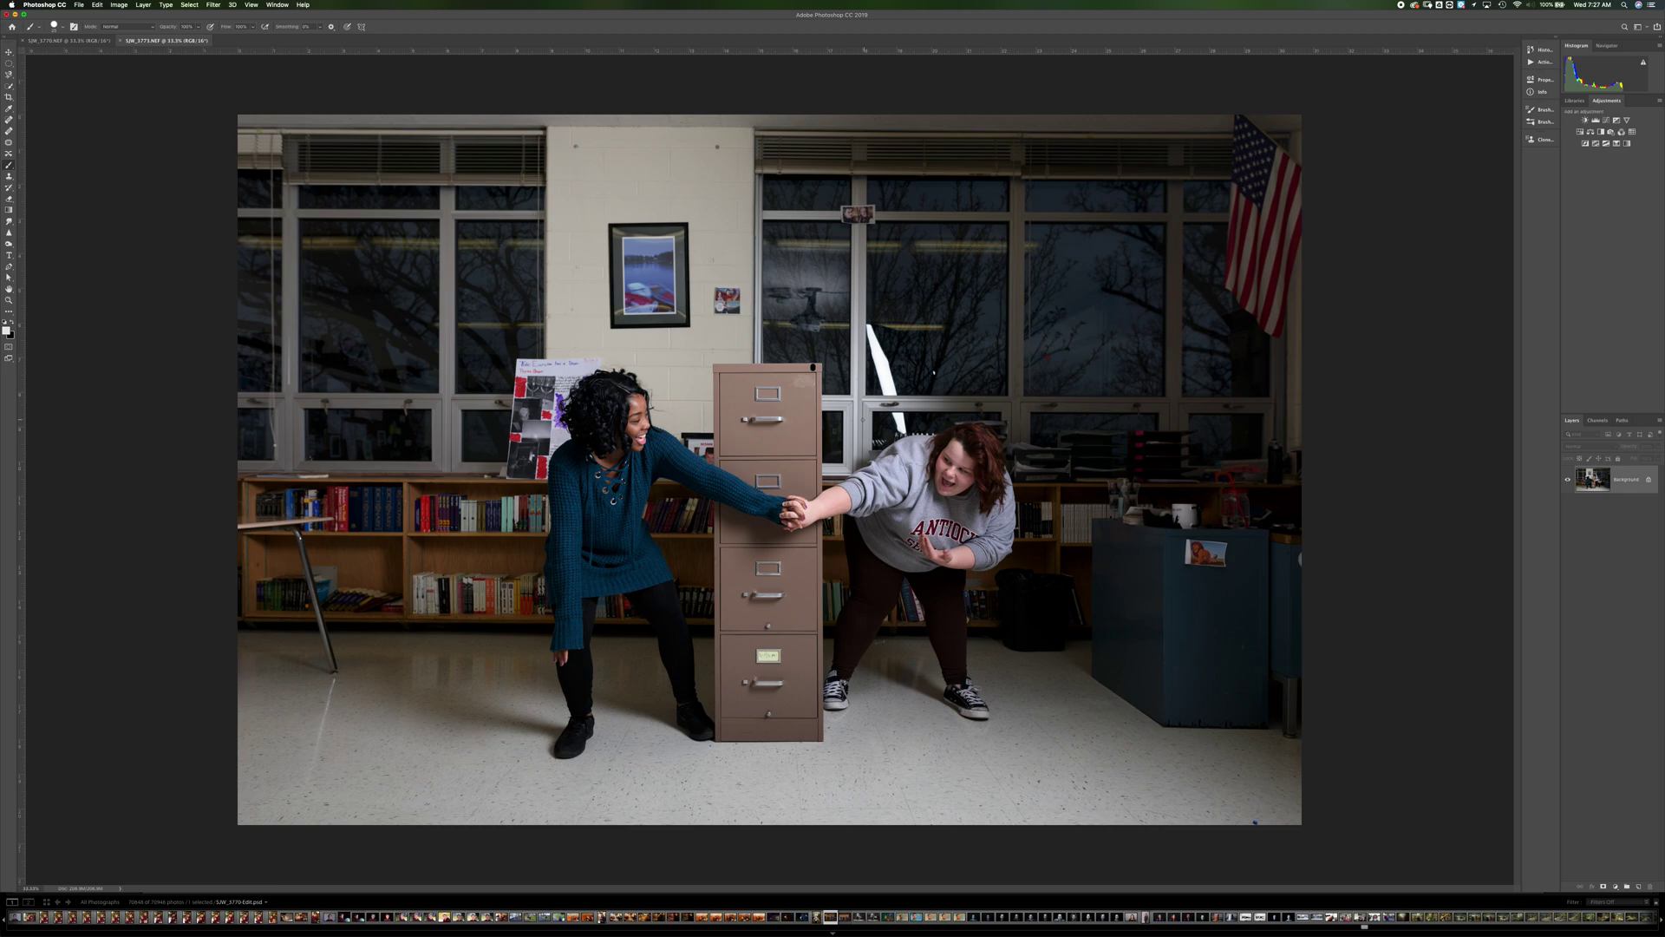
left_click(64, 42)
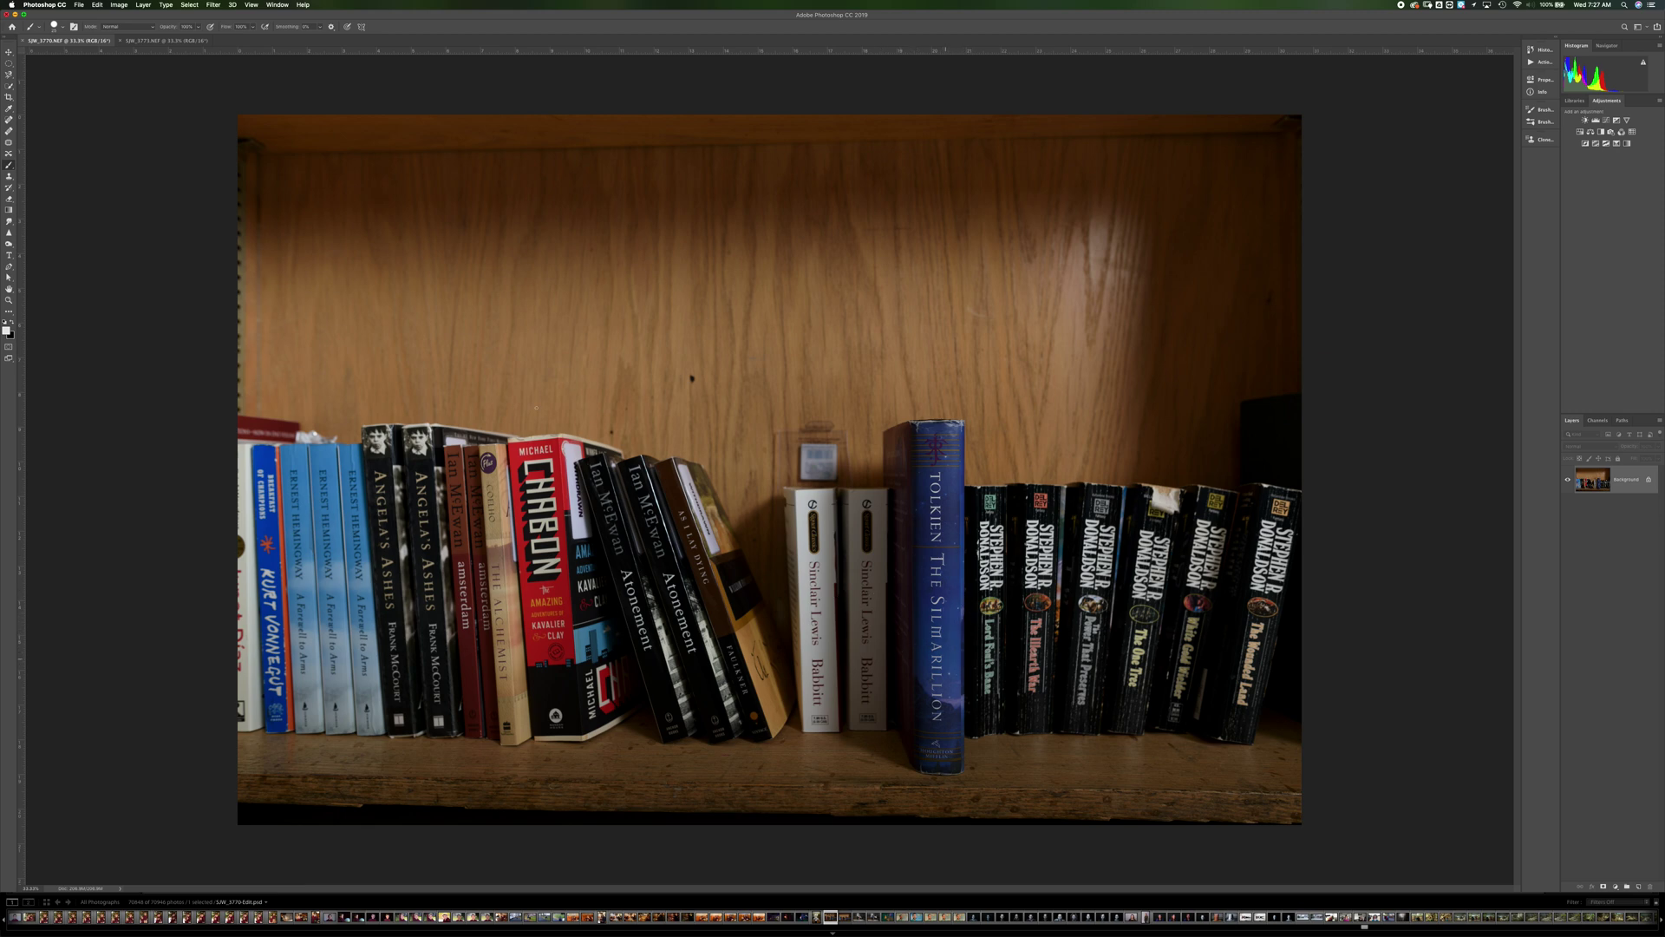
left_click(167, 40)
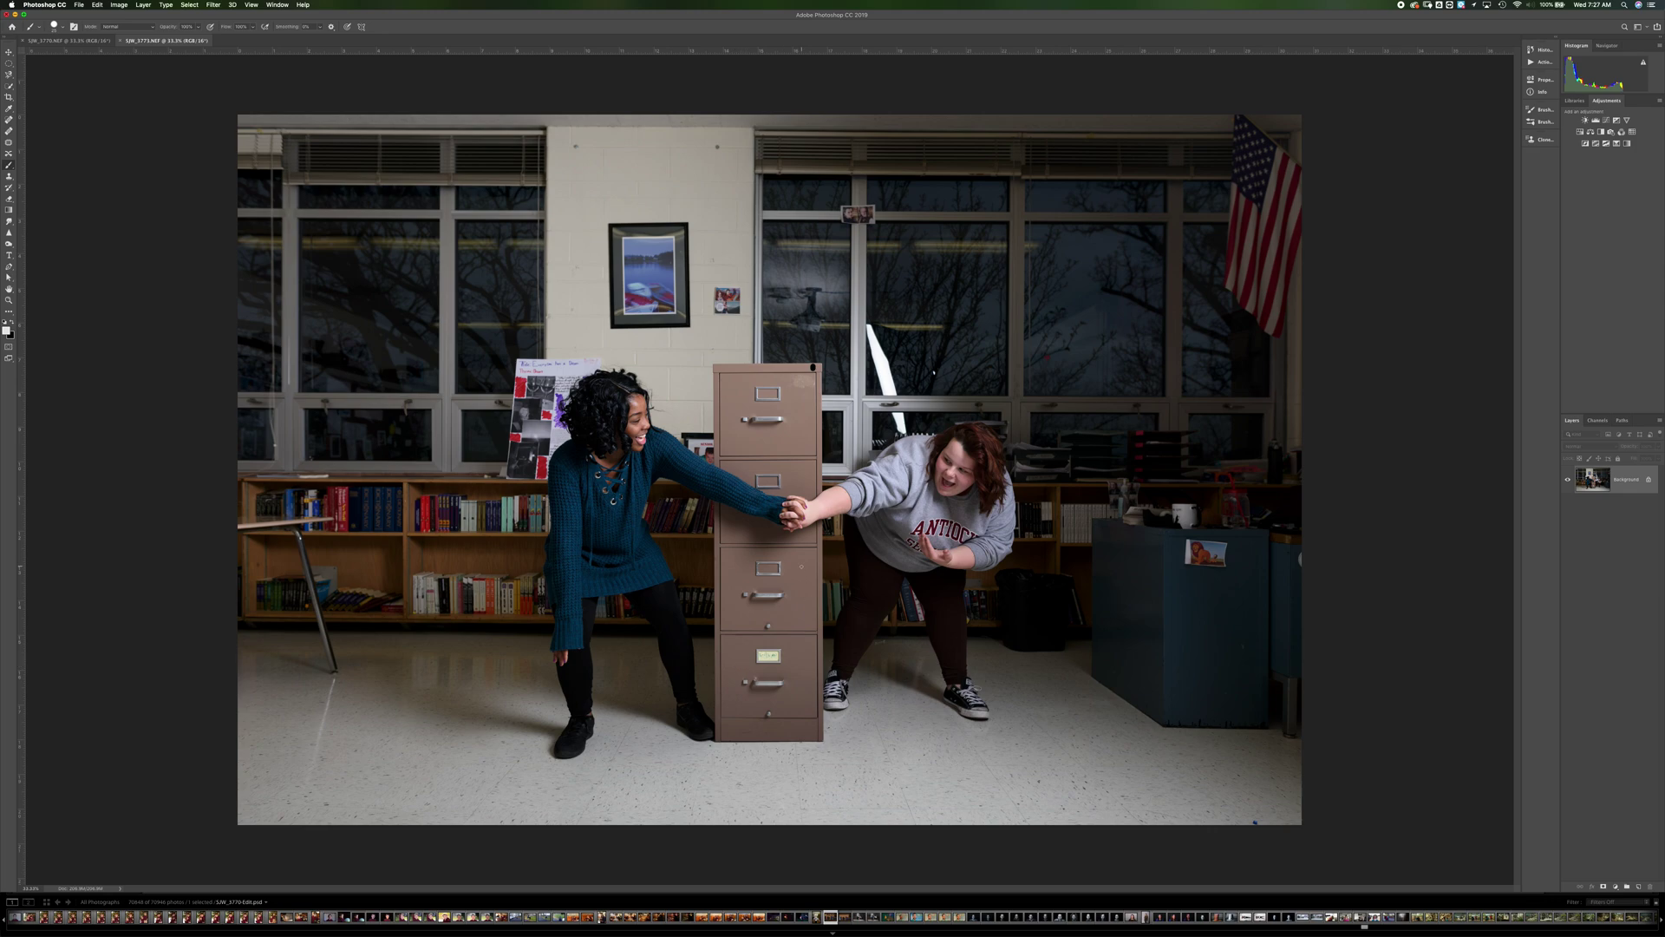
left_click(67, 41)
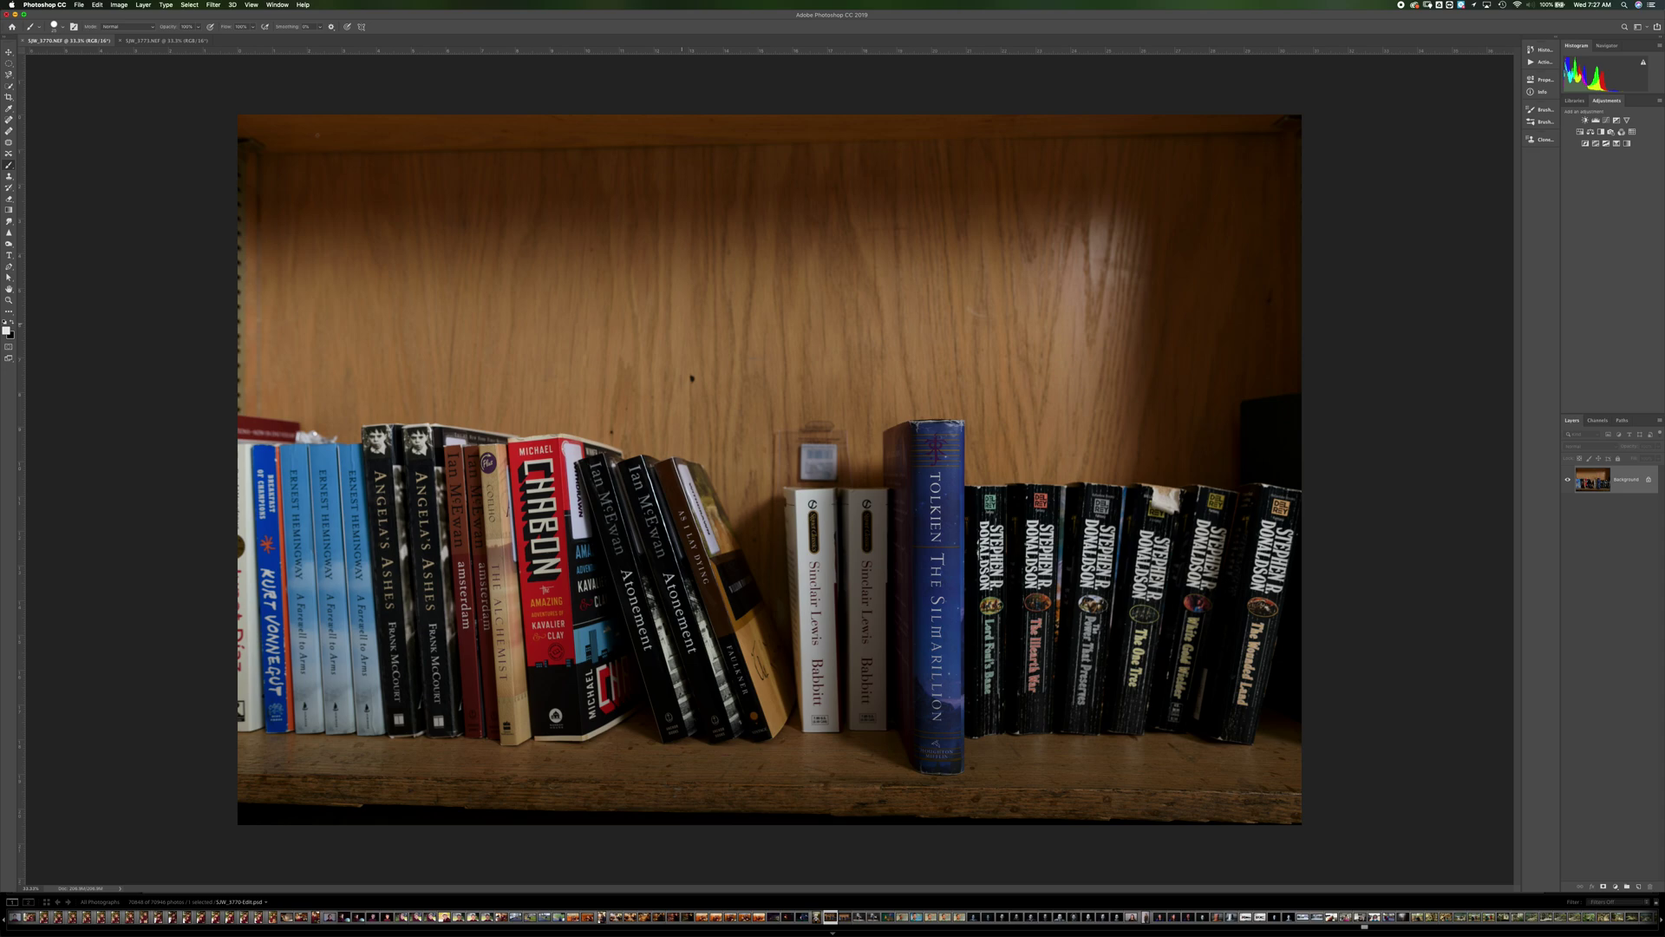
left_click(169, 40)
key("super+Tab")
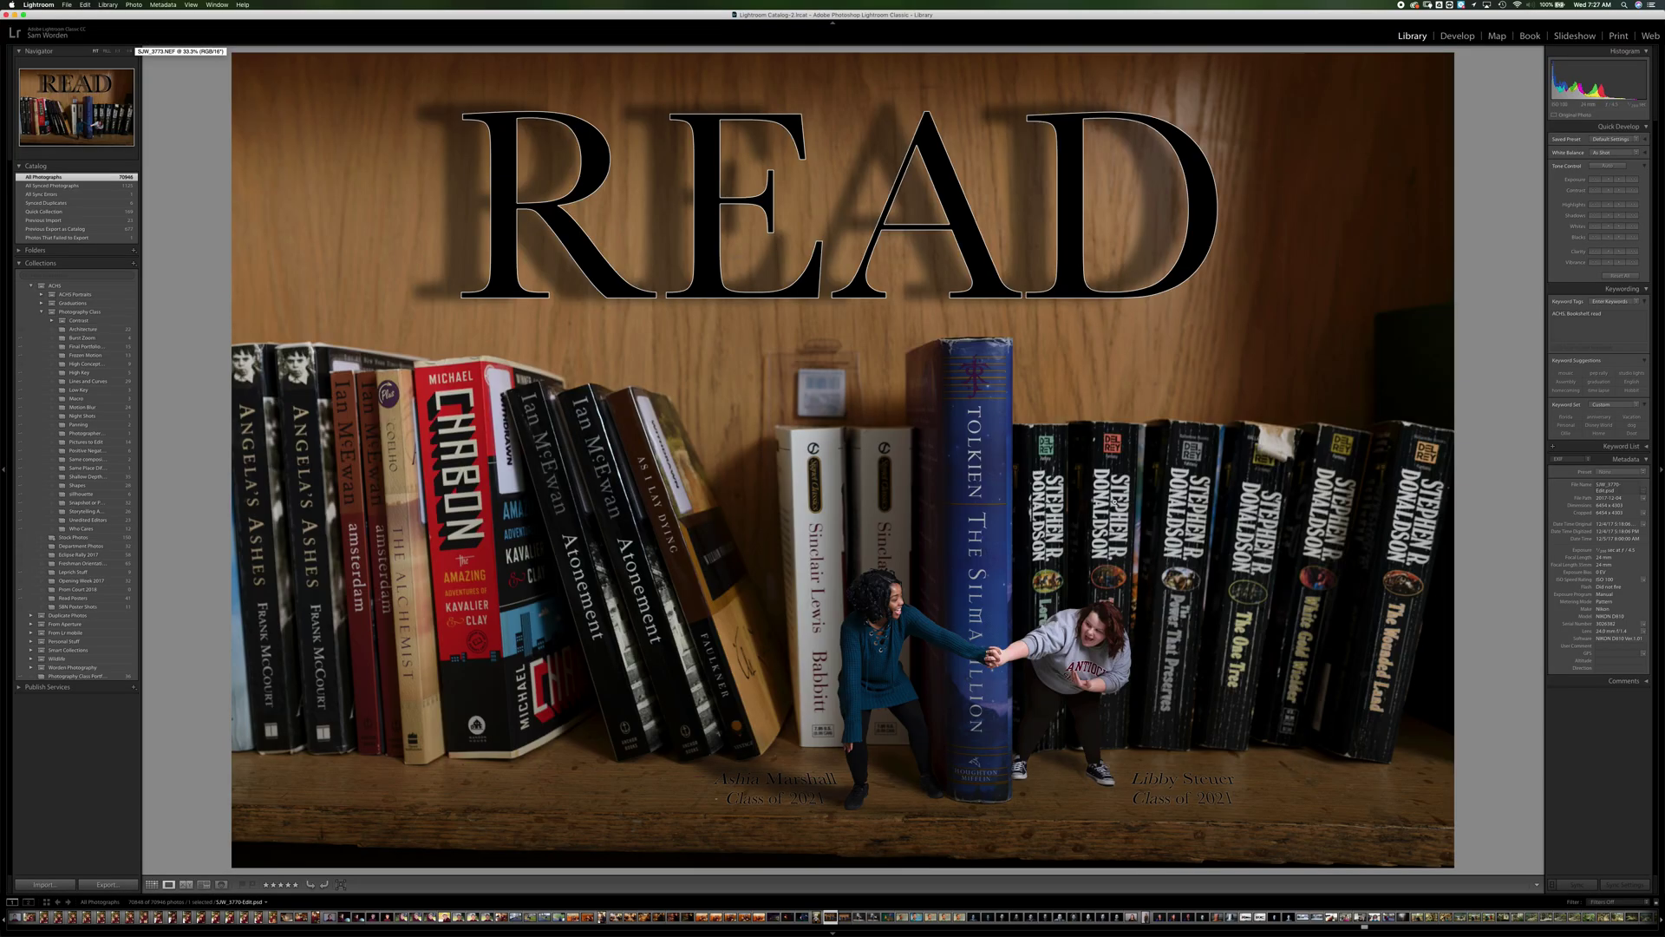
key("super+Tab")
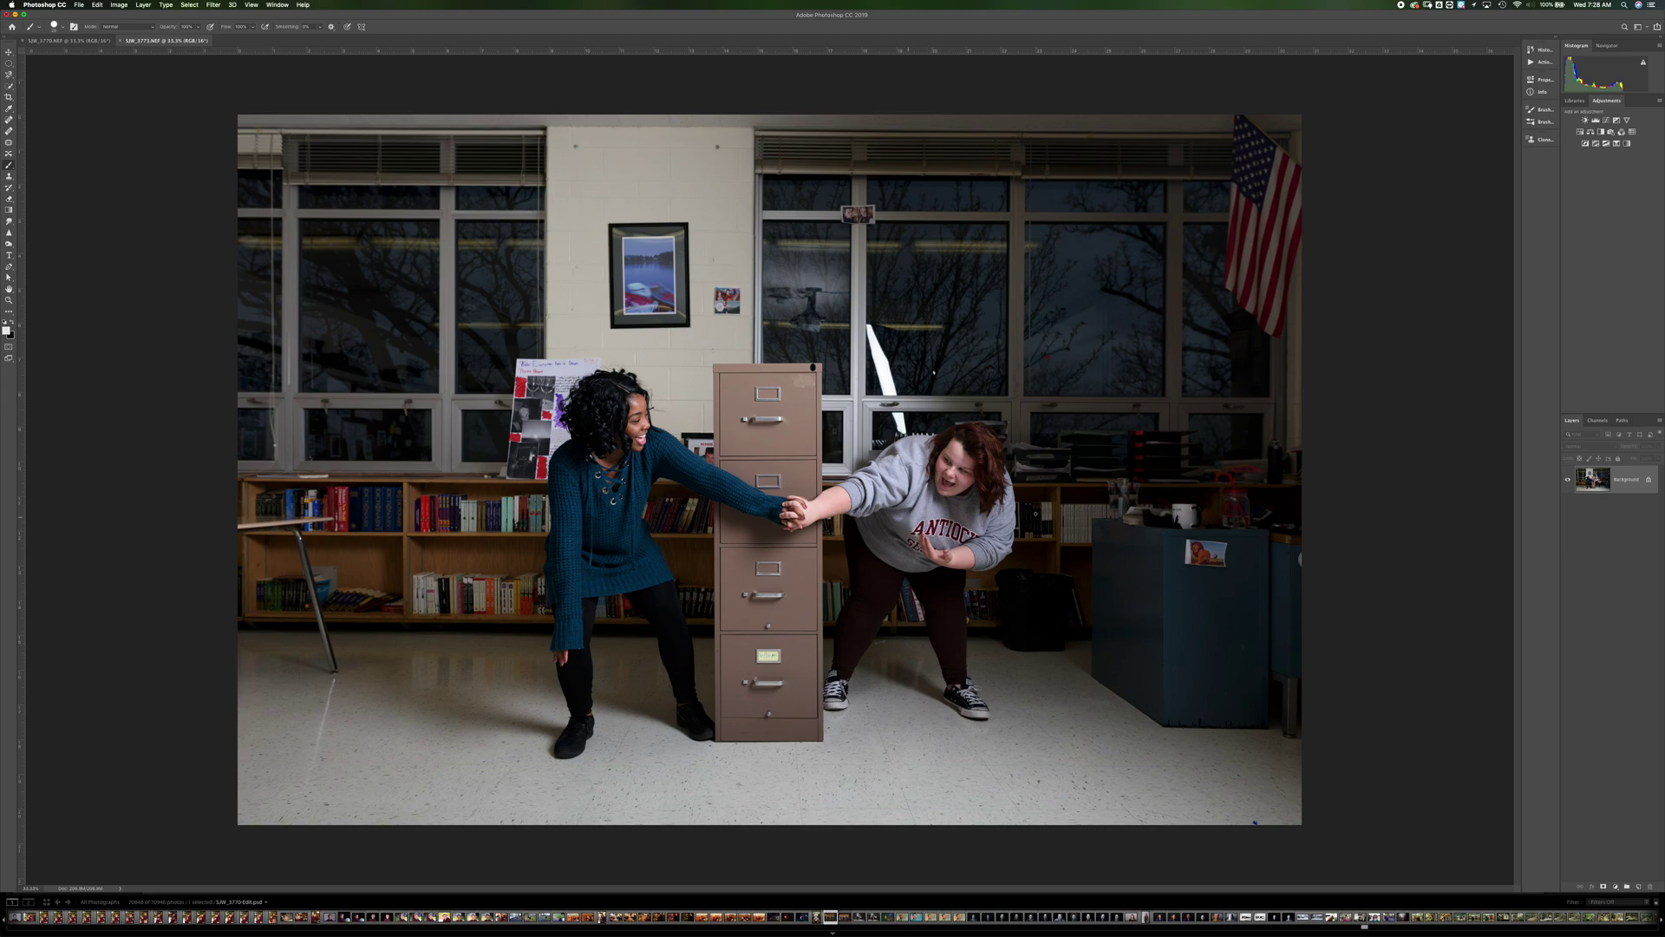
- Duplicate the classroom photo's Background layer as "Cutout" and hide the original Background layer
right_click(1586, 488)
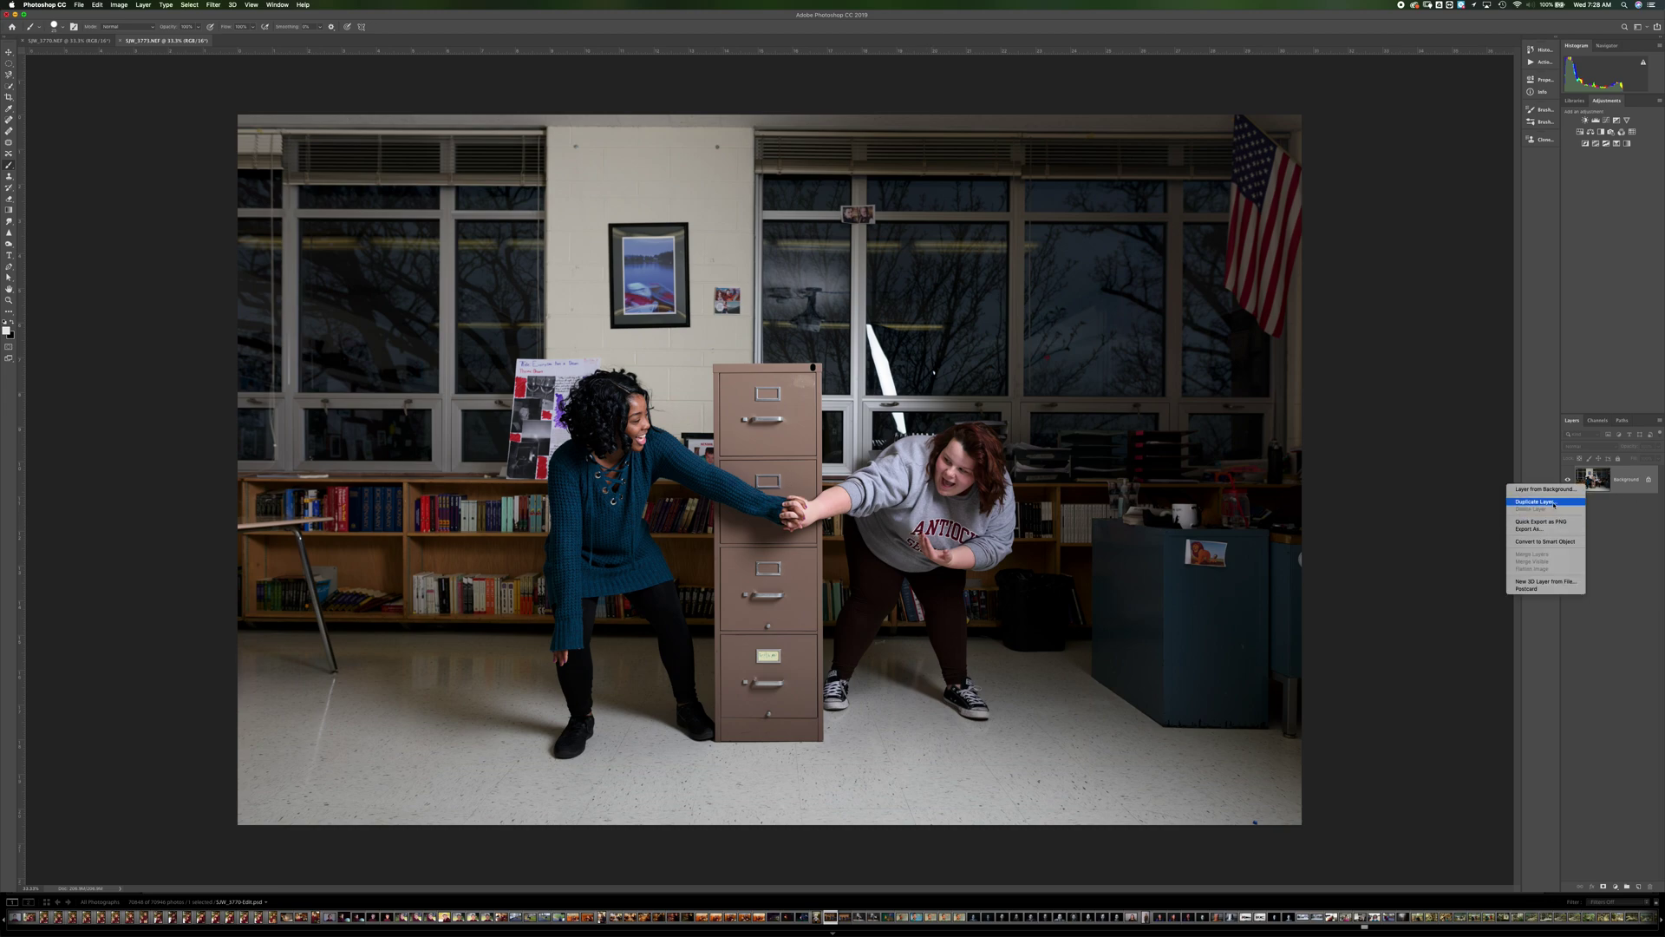
left_click(1553, 503)
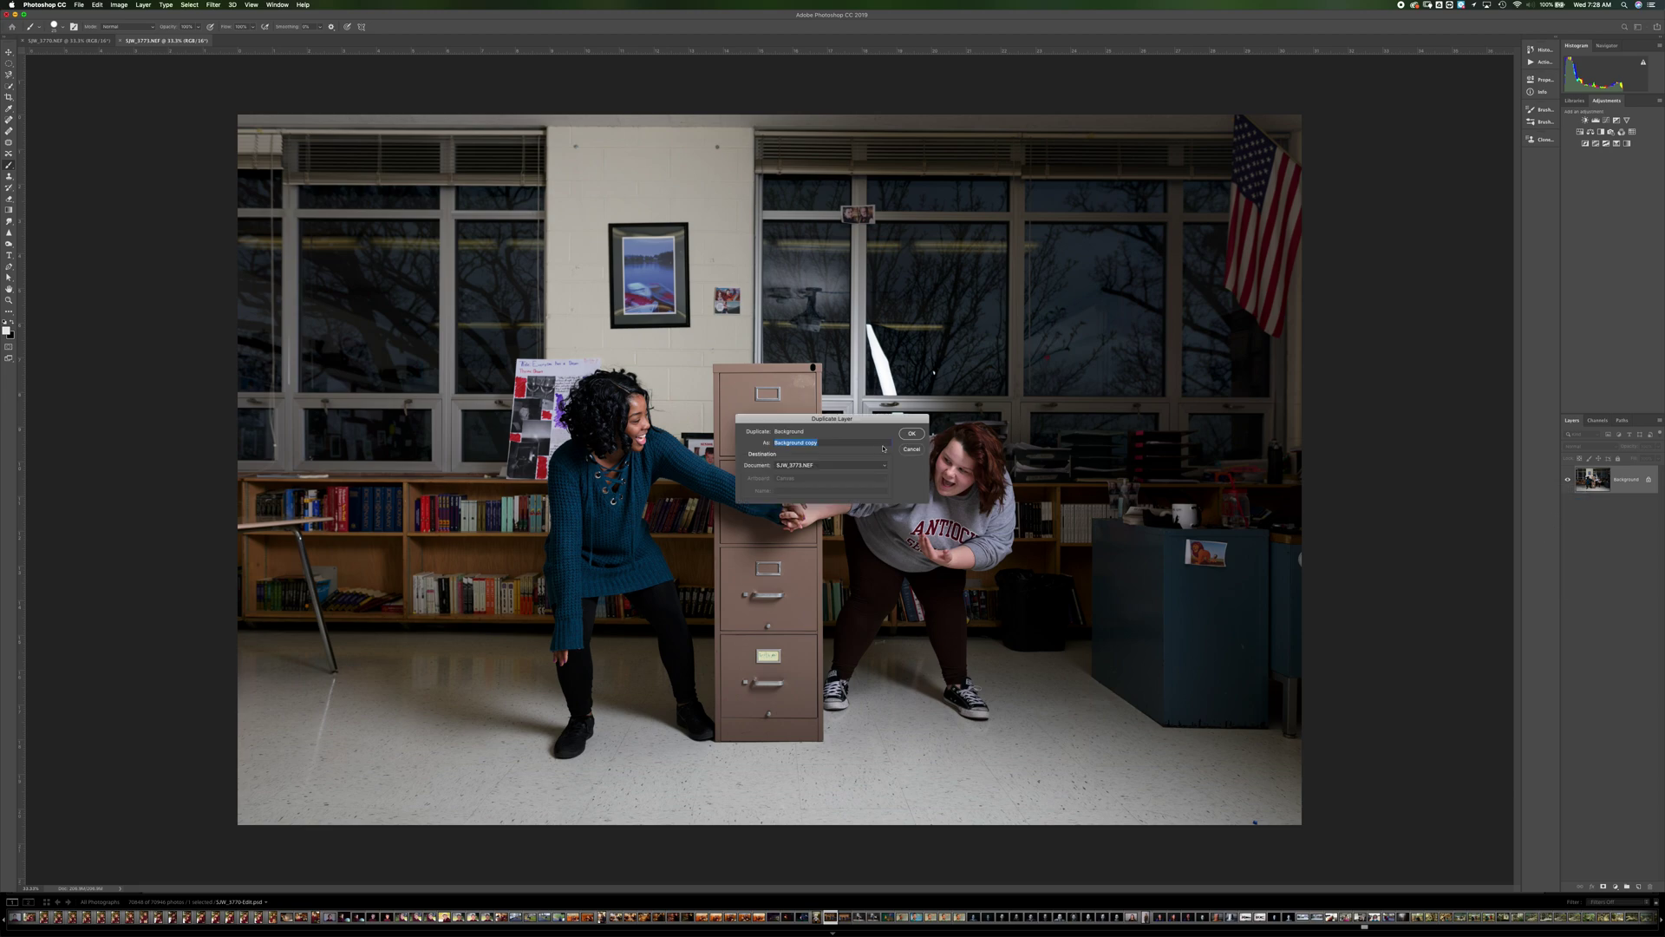
type("Cutout")
key("Return")
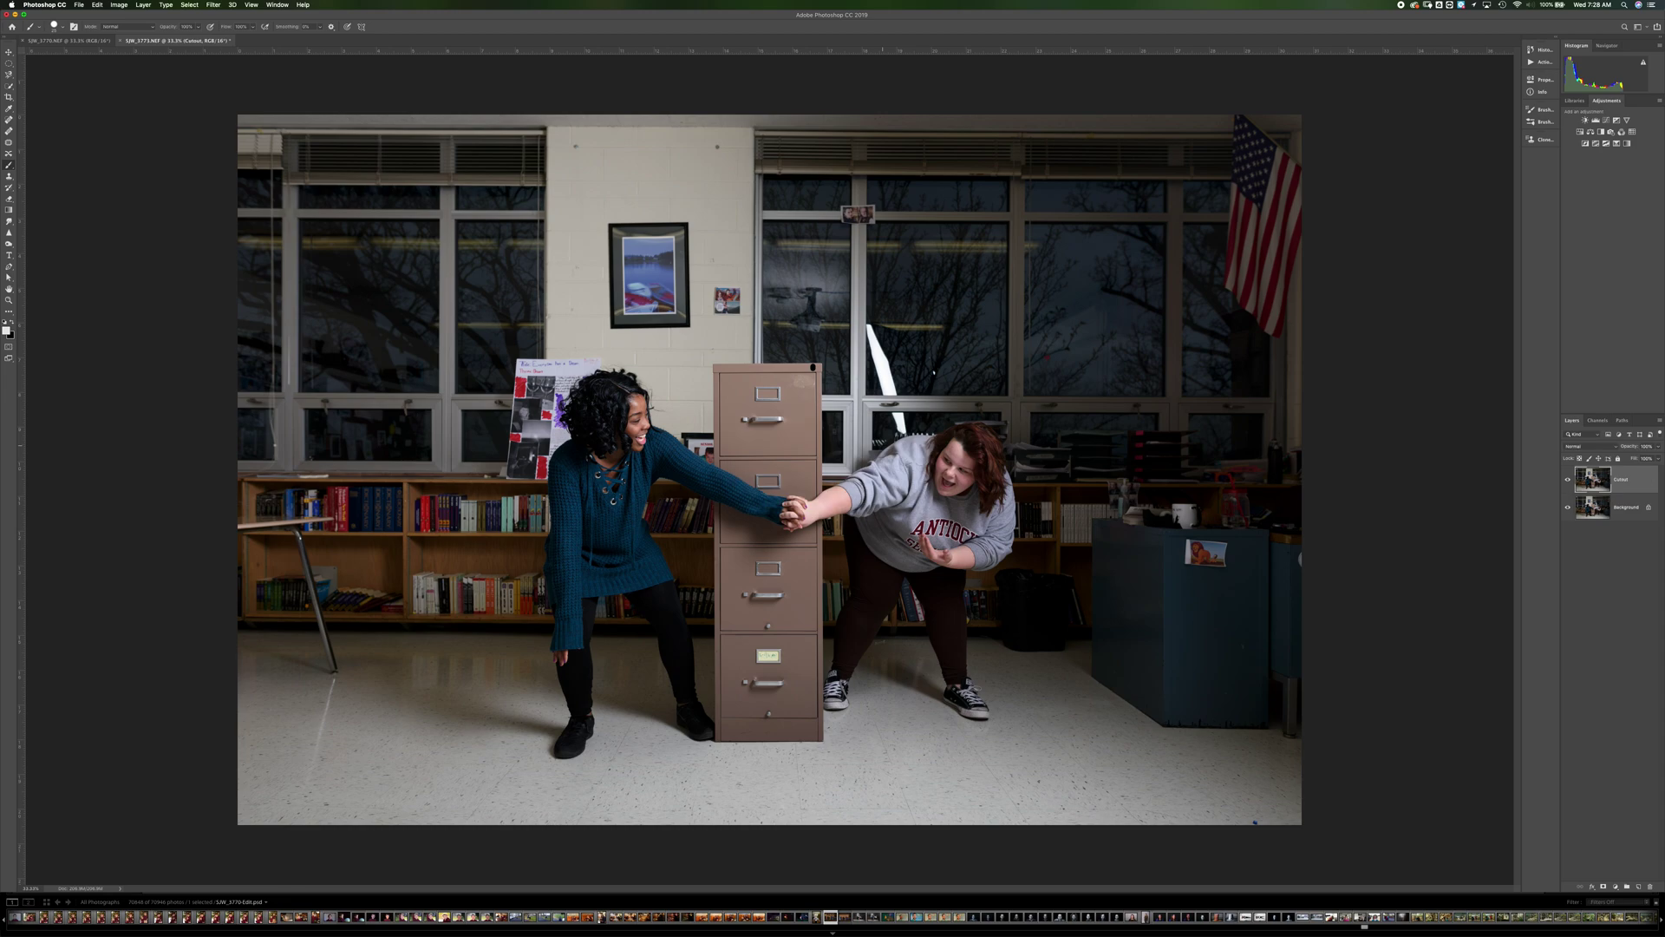
left_click(1567, 509)
- Select both people in the classroom photo with the Quick Selection tool, including arms, legs and shoes
left_click(10, 86)
mouse_move(576, 736)
left_mouse_down()
mouse_move(583, 440)
mouse_move(645, 577)
mouse_move(661, 488)
mouse_move(773, 511)
left_mouse_up()
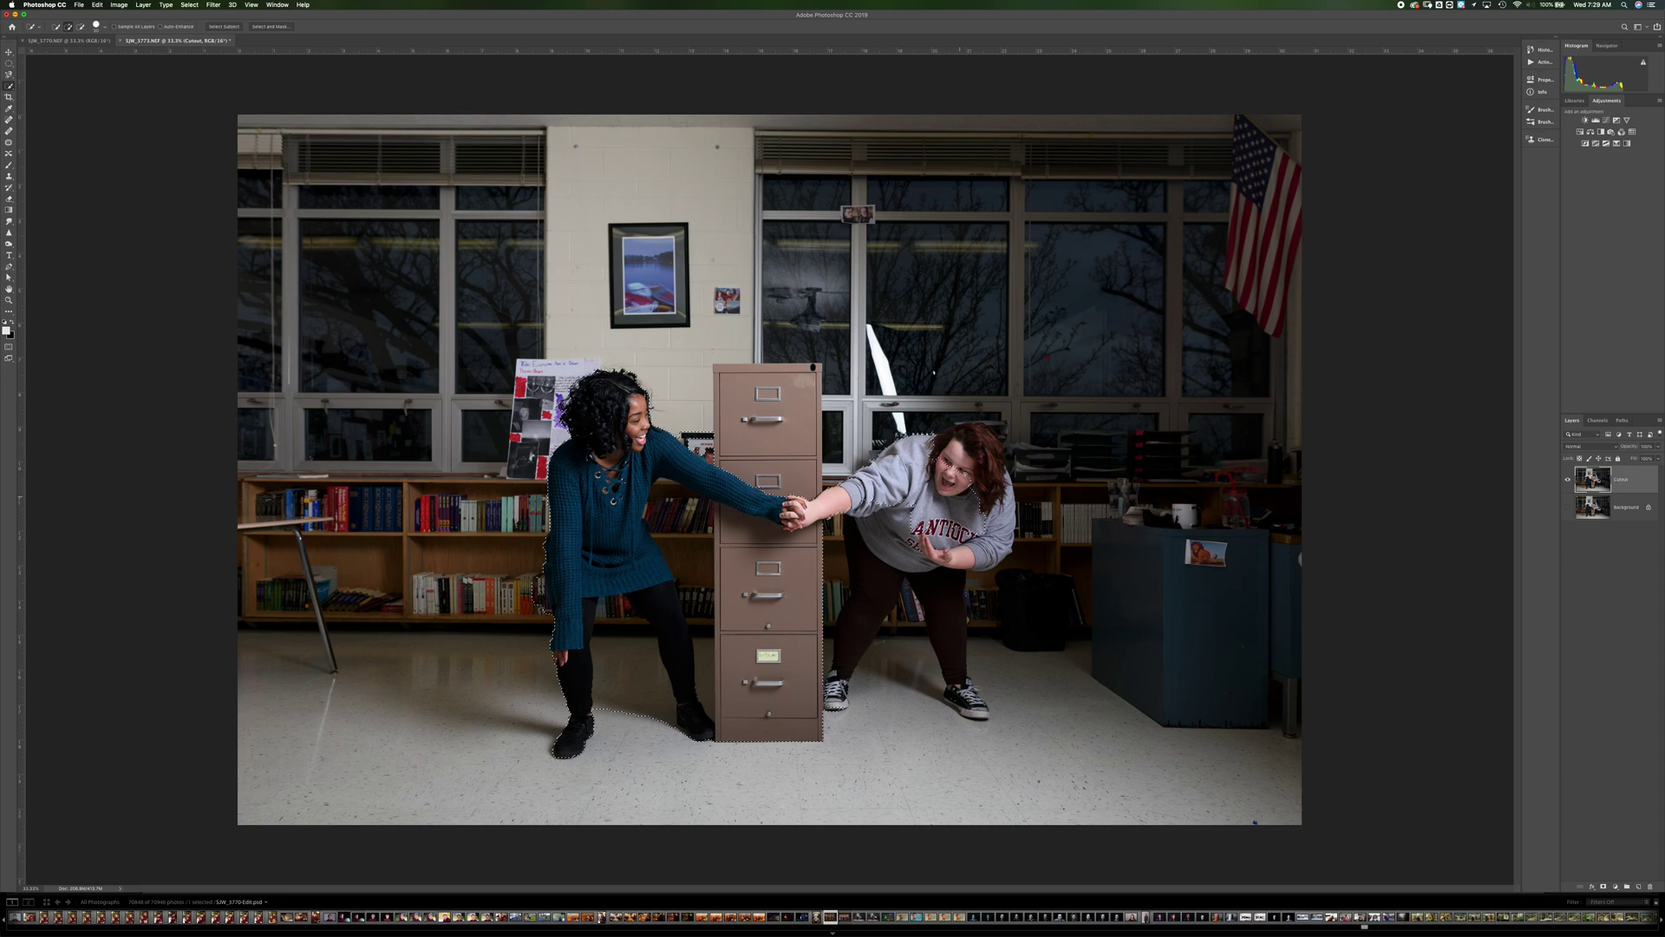
mouse_move(946, 445)
left_mouse_down()
mouse_move(974, 418)
mouse_move(998, 499)
left_mouse_up()
mouse_move(861, 531)
left_mouse_down()
mouse_move(870, 598)
mouse_move(952, 654)
mouse_move(954, 685)
left_mouse_up()
- Subtract the floor and background between both people's legs from the selection
left_click(81, 27)
left_click_drag(621, 708, 626, 692)
mouse_move(618, 662)
left_mouse_down()
mouse_move(619, 614)
mouse_move(632, 617)
left_mouse_up()
left_click_drag(919, 622, 908, 591)
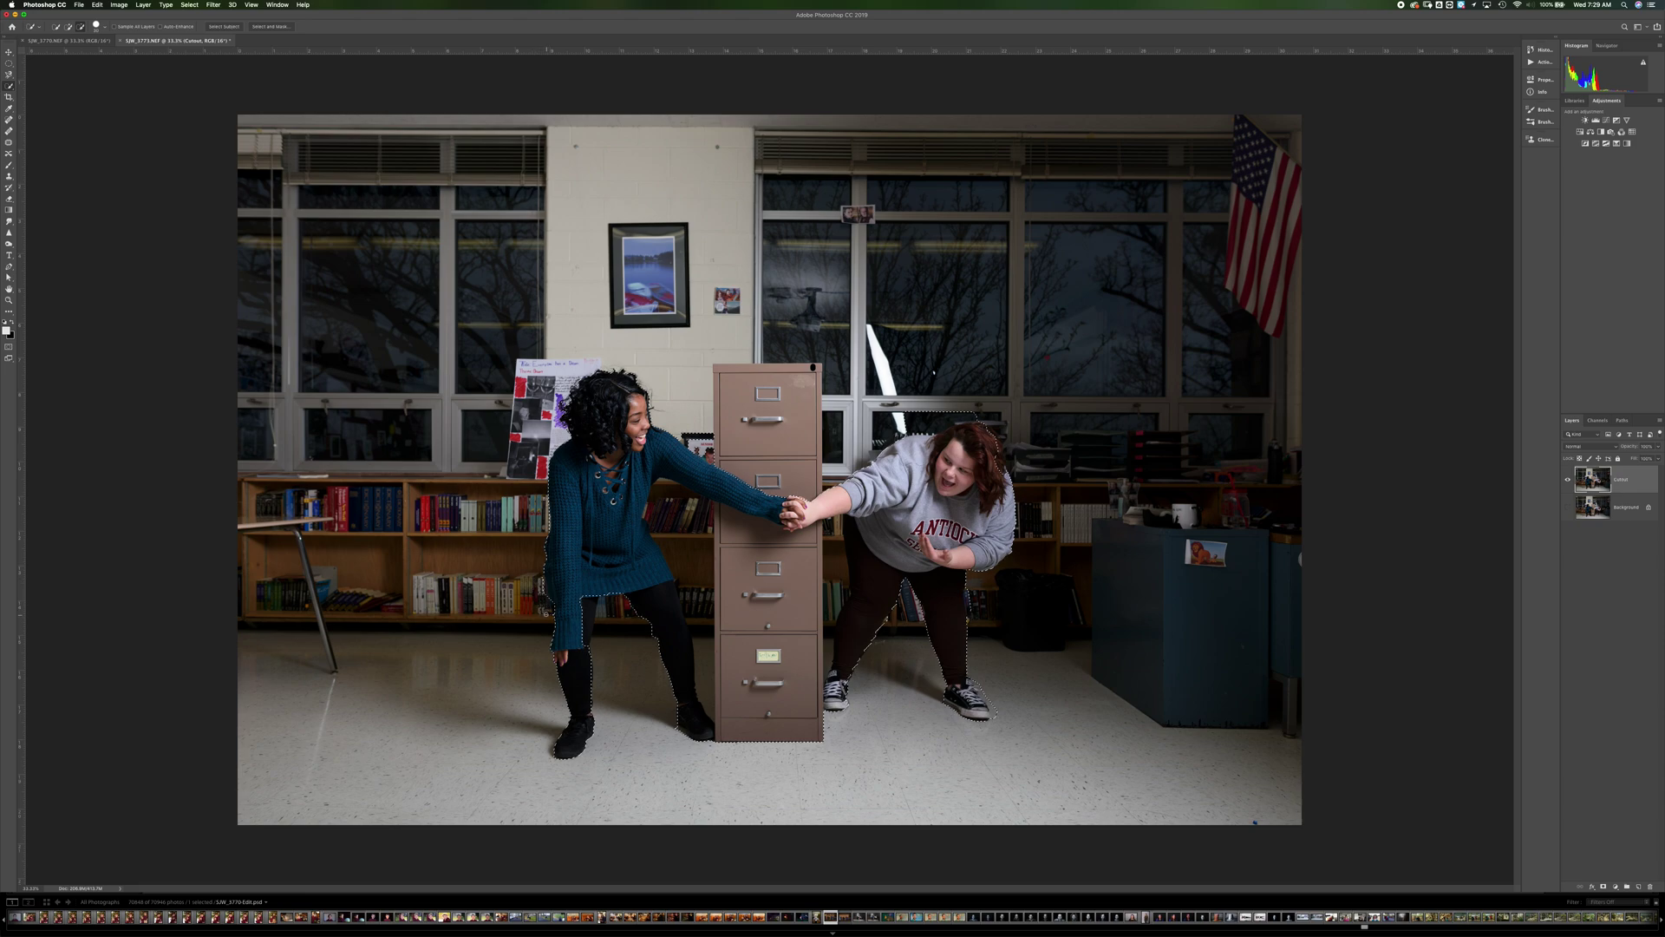
- Refine the selection around the hair, outstretched arm and leg, and add it as a layer mask on the Cutout layer
left_click(68, 26)
left_click(998, 454)
left_click(81, 27)
mouse_move(926, 423)
left_mouse_down()
mouse_move(981, 413)
mouse_move(1009, 435)
left_mouse_up()
left_click_drag(669, 501, 648, 506)
left_click_drag(703, 564, 707, 610)
left_click(70, 26)
left_click_drag(665, 619, 677, 659)
left_click(1604, 887)
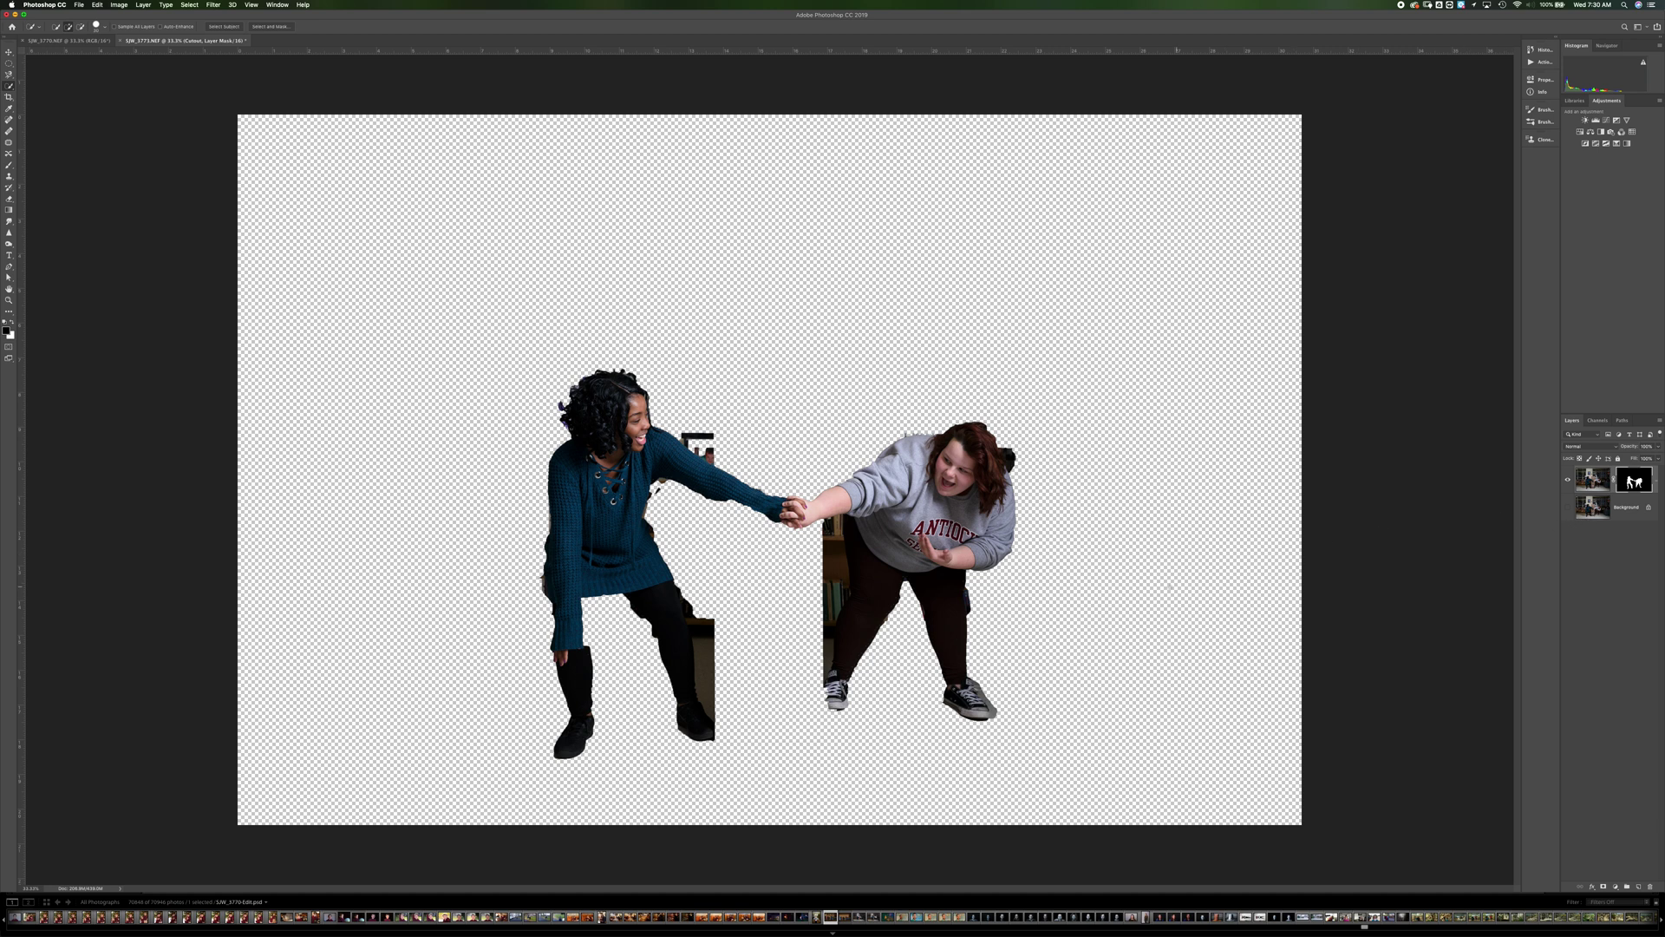
- Switch to the Photography workspace and choose the Hard Round brush for painting on the Cutout layer's mask
key("b")
scroll(748, 398, "up", 10)
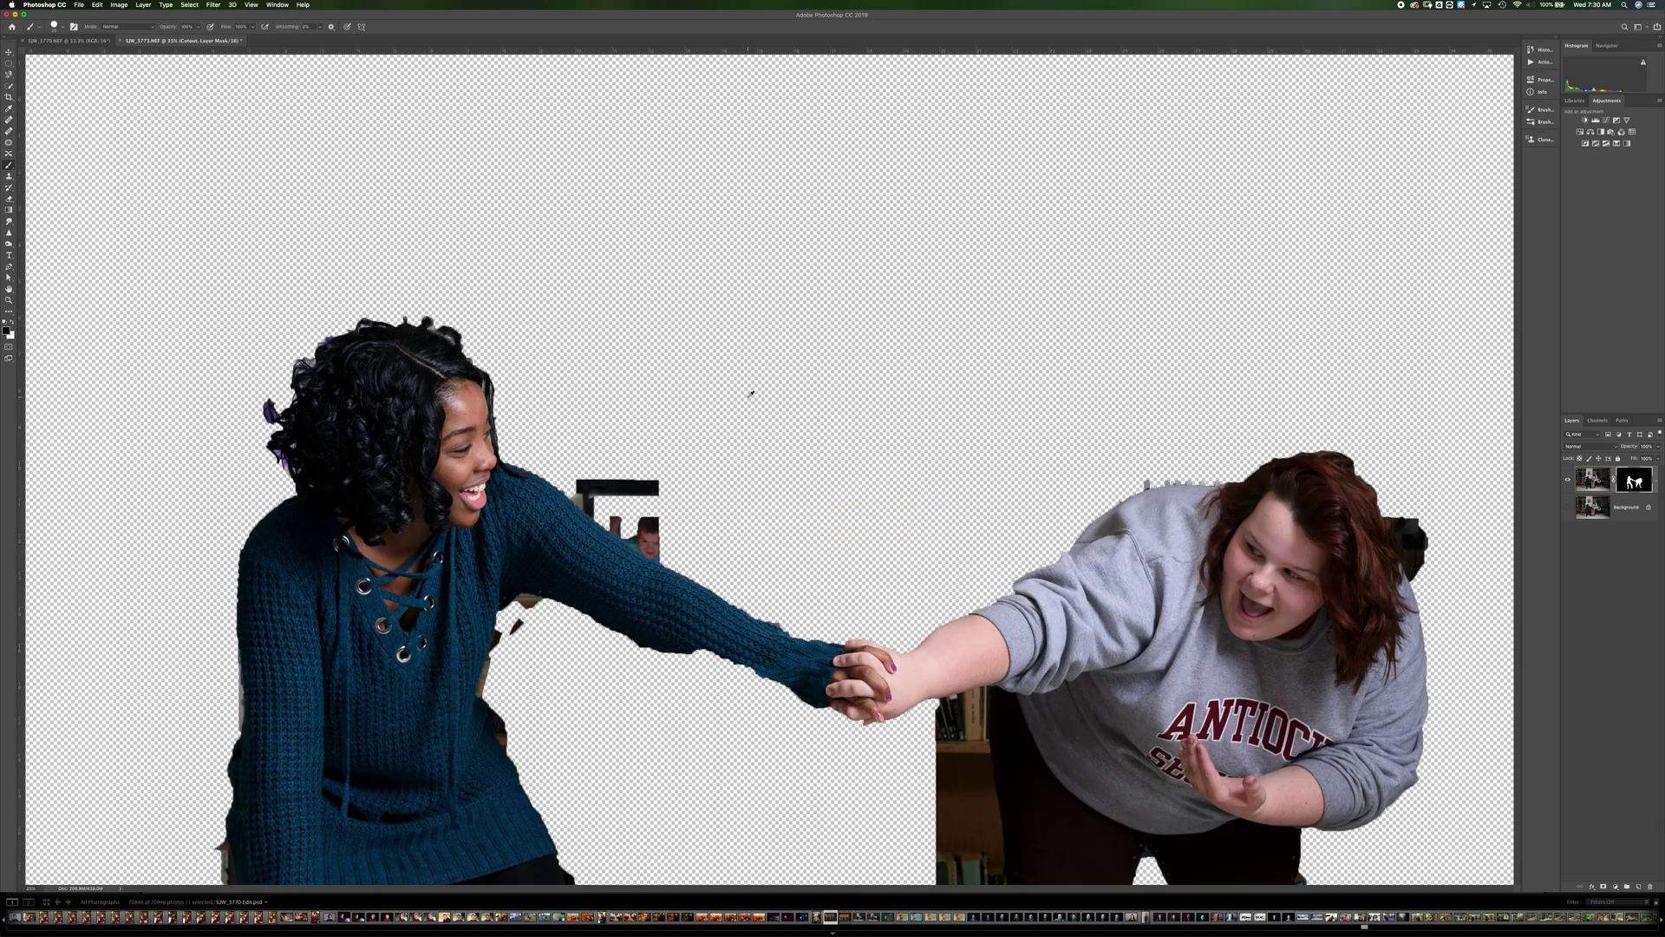
scroll(748, 397, "down", 6)
scroll(748, 398, "up", 1)
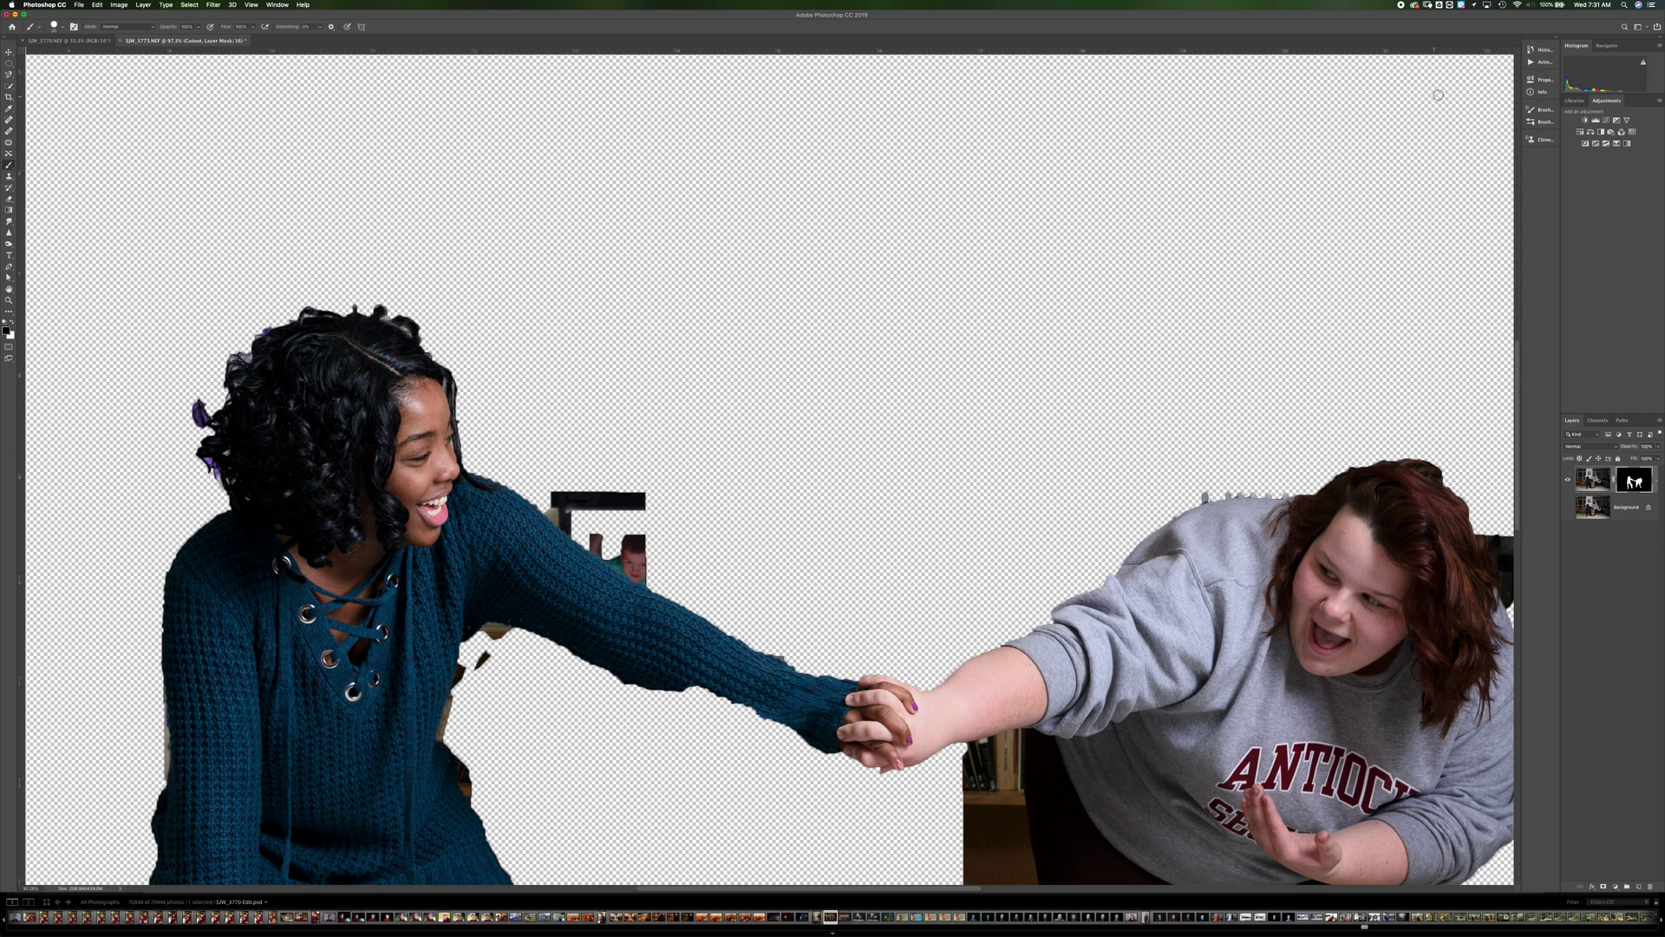
left_click(1645, 28)
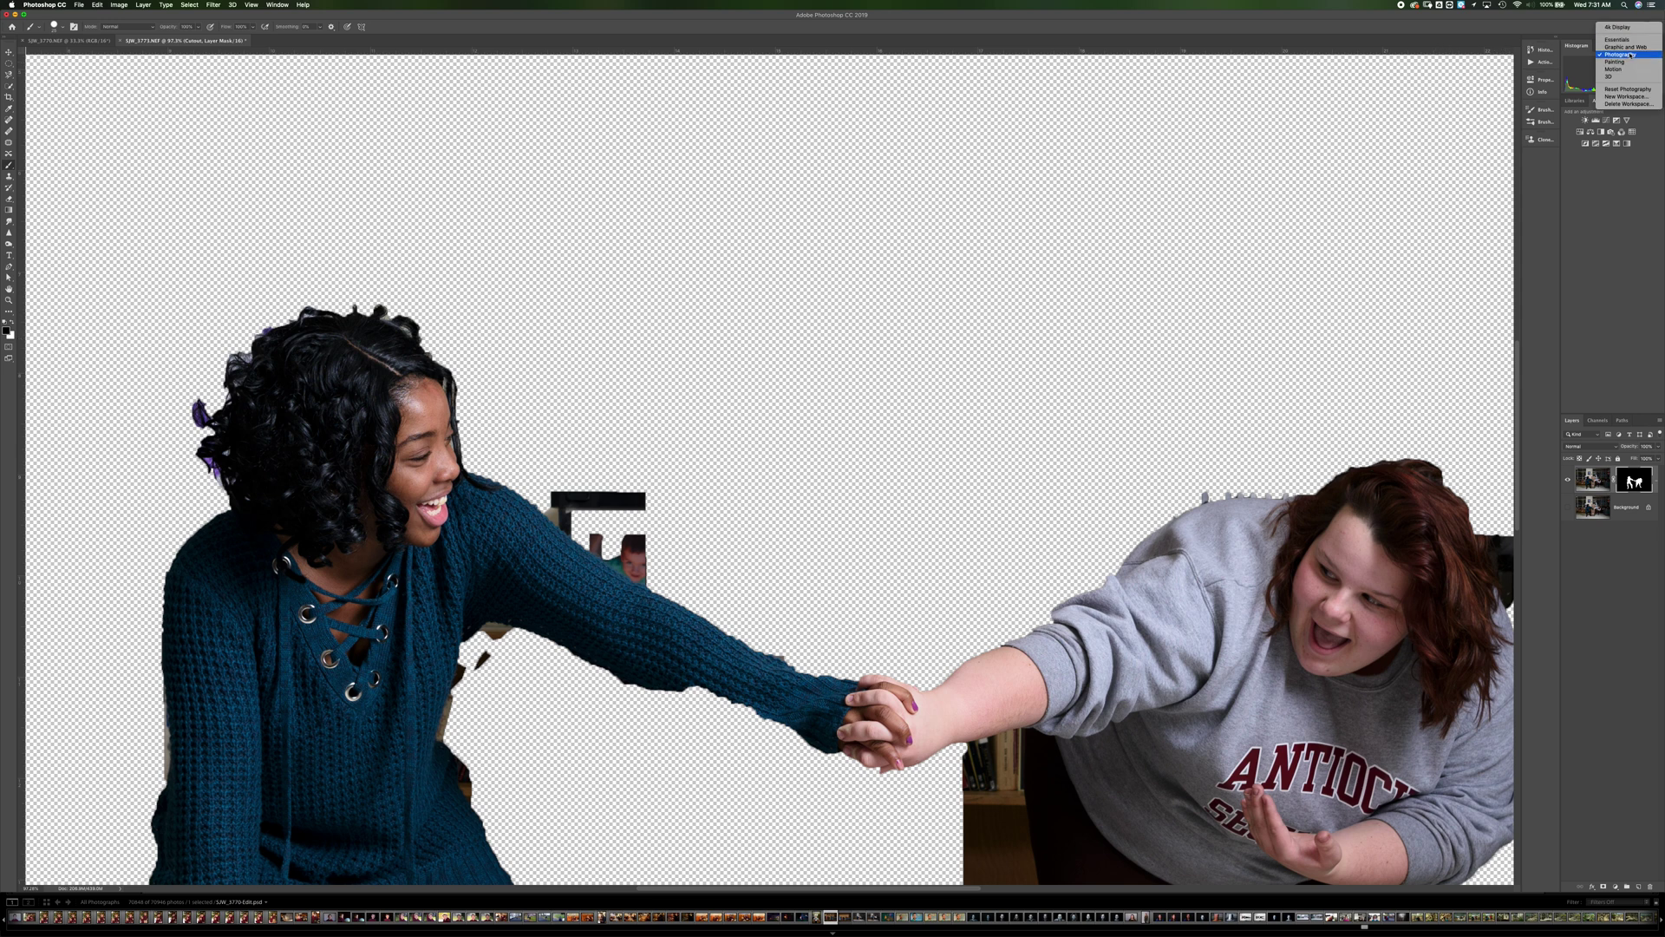
left_click(1620, 53)
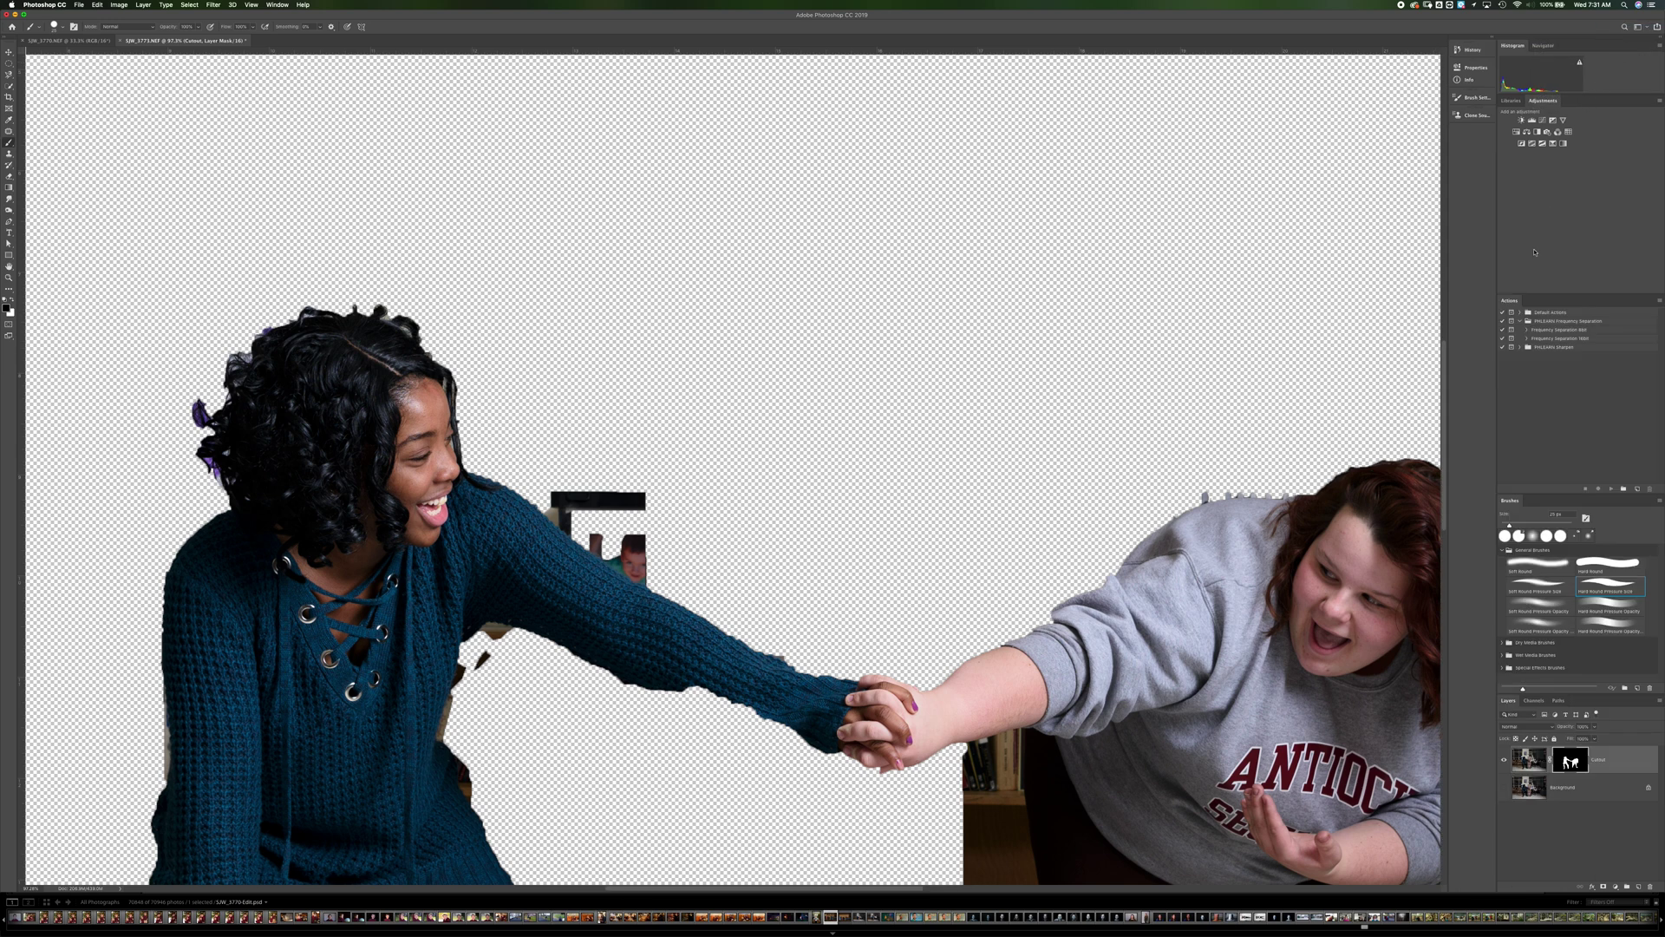
left_click(1604, 571)
- Mask out the leftover picture frame and background scraps above the teal sweater's outstretched arm
scroll(694, 485, "up", 15)
scroll(691, 492, "down", 12)
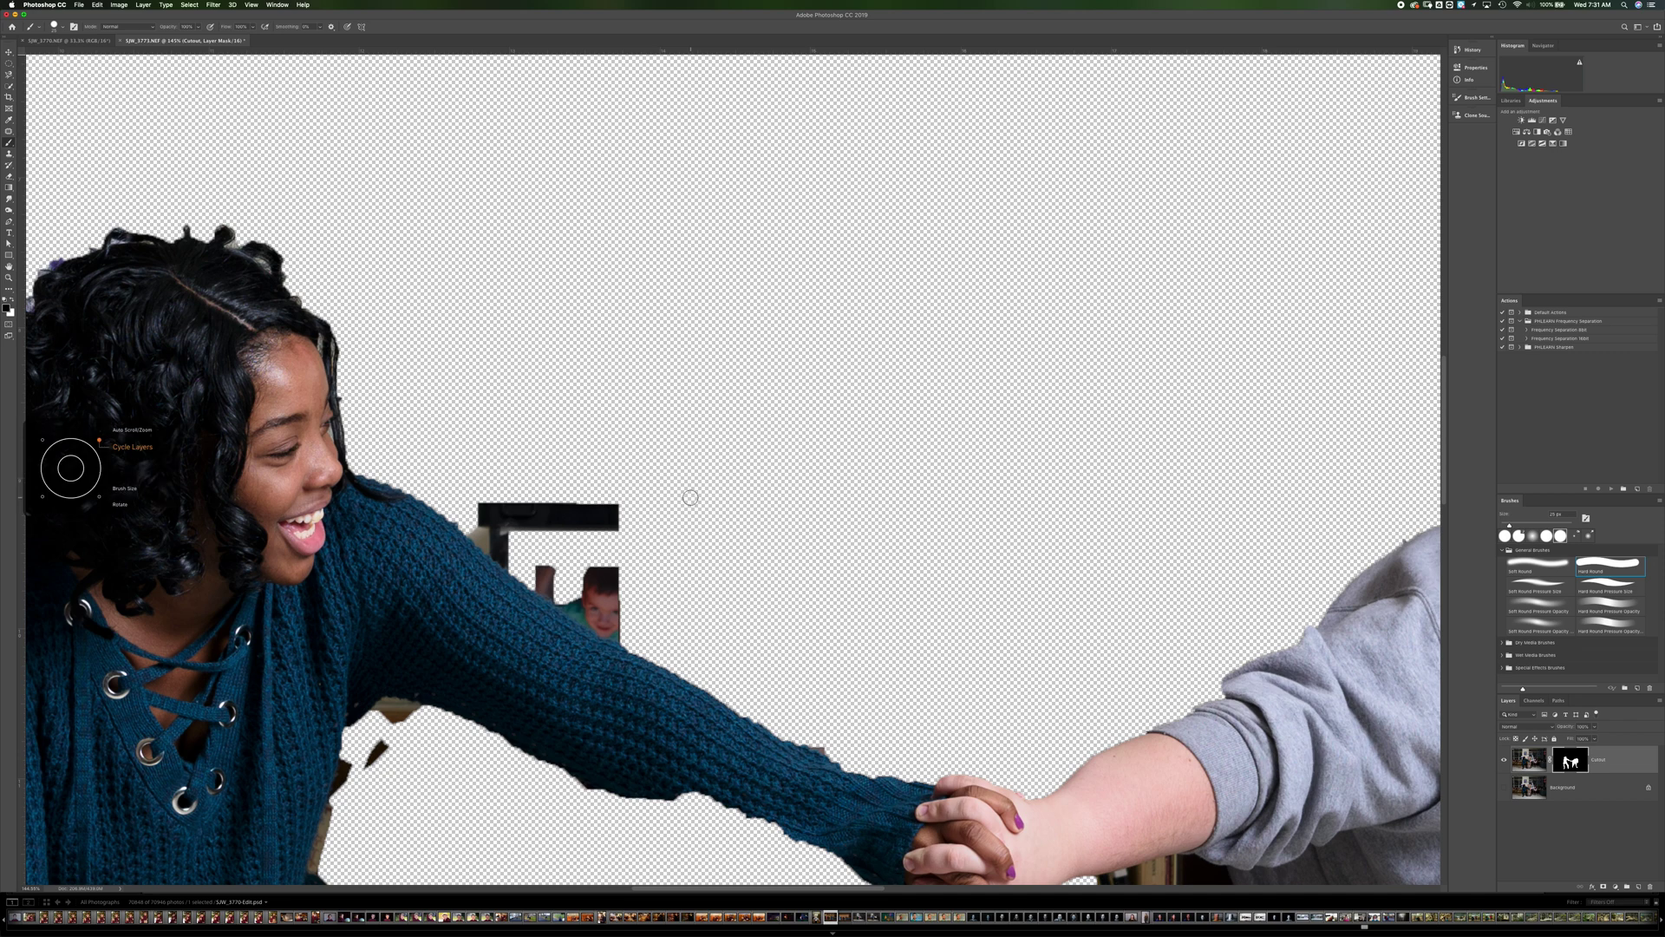
mouse_move(633, 510)
left_mouse_down()
mouse_move(546, 503)
mouse_move(530, 525)
mouse_move(482, 505)
mouse_move(501, 531)
mouse_move(480, 517)
mouse_move(624, 621)
mouse_move(595, 556)
mouse_move(636, 579)
left_mouse_up()
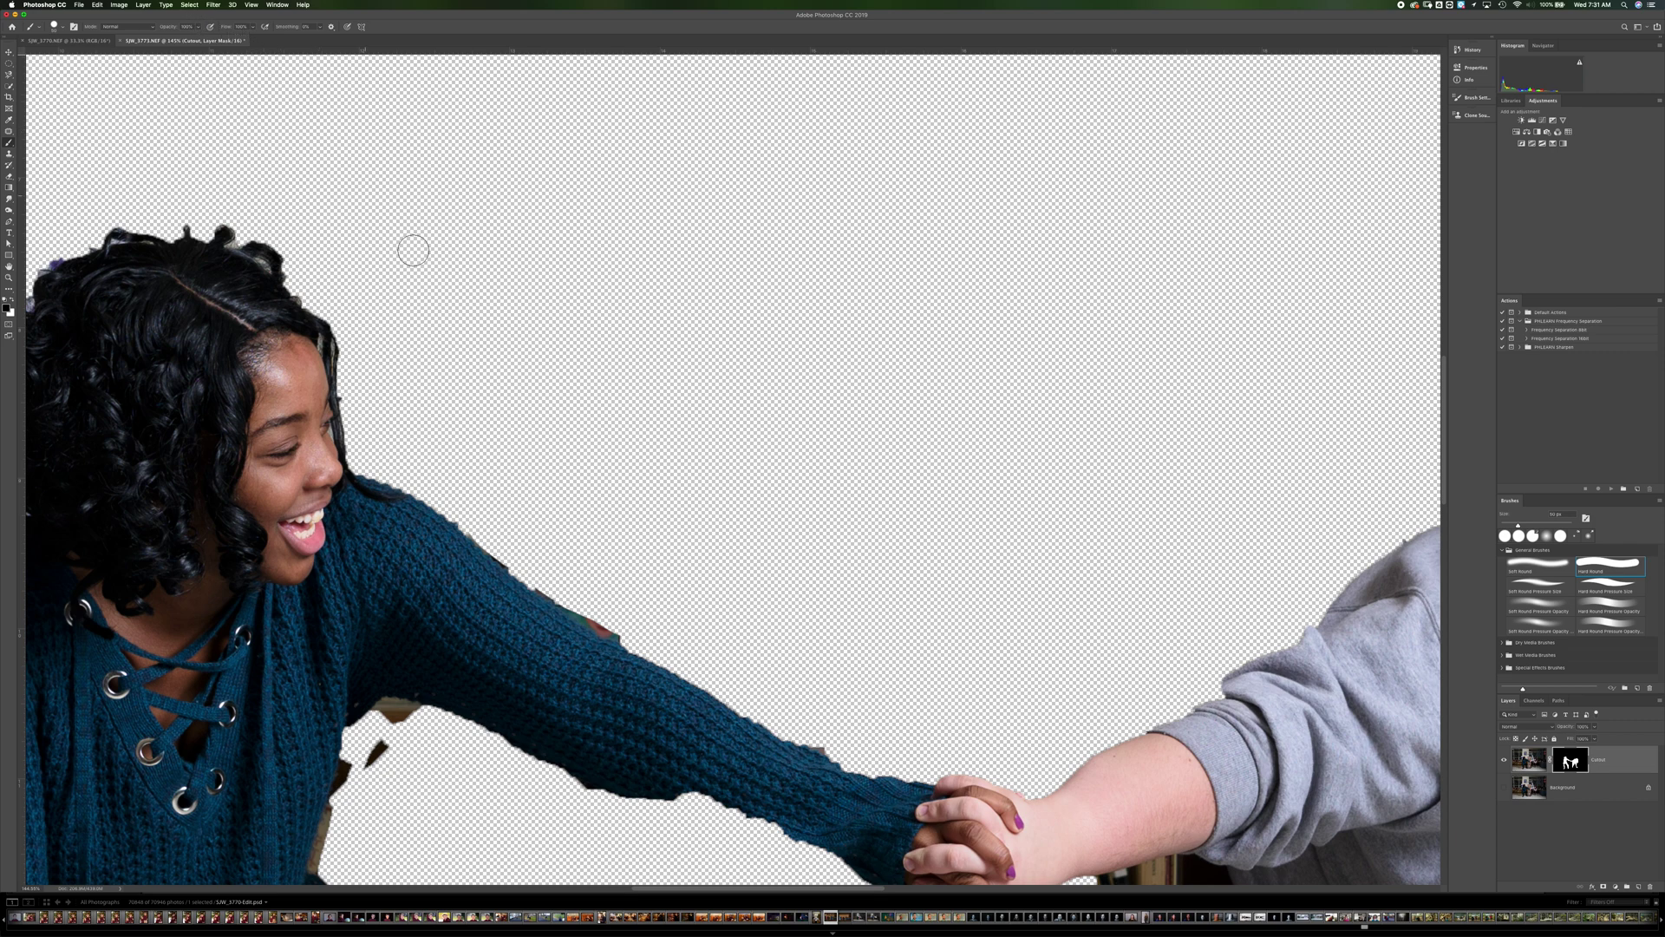
mouse_move(634, 630)
left_mouse_down()
mouse_move(537, 573)
mouse_move(595, 613)
left_mouse_up()
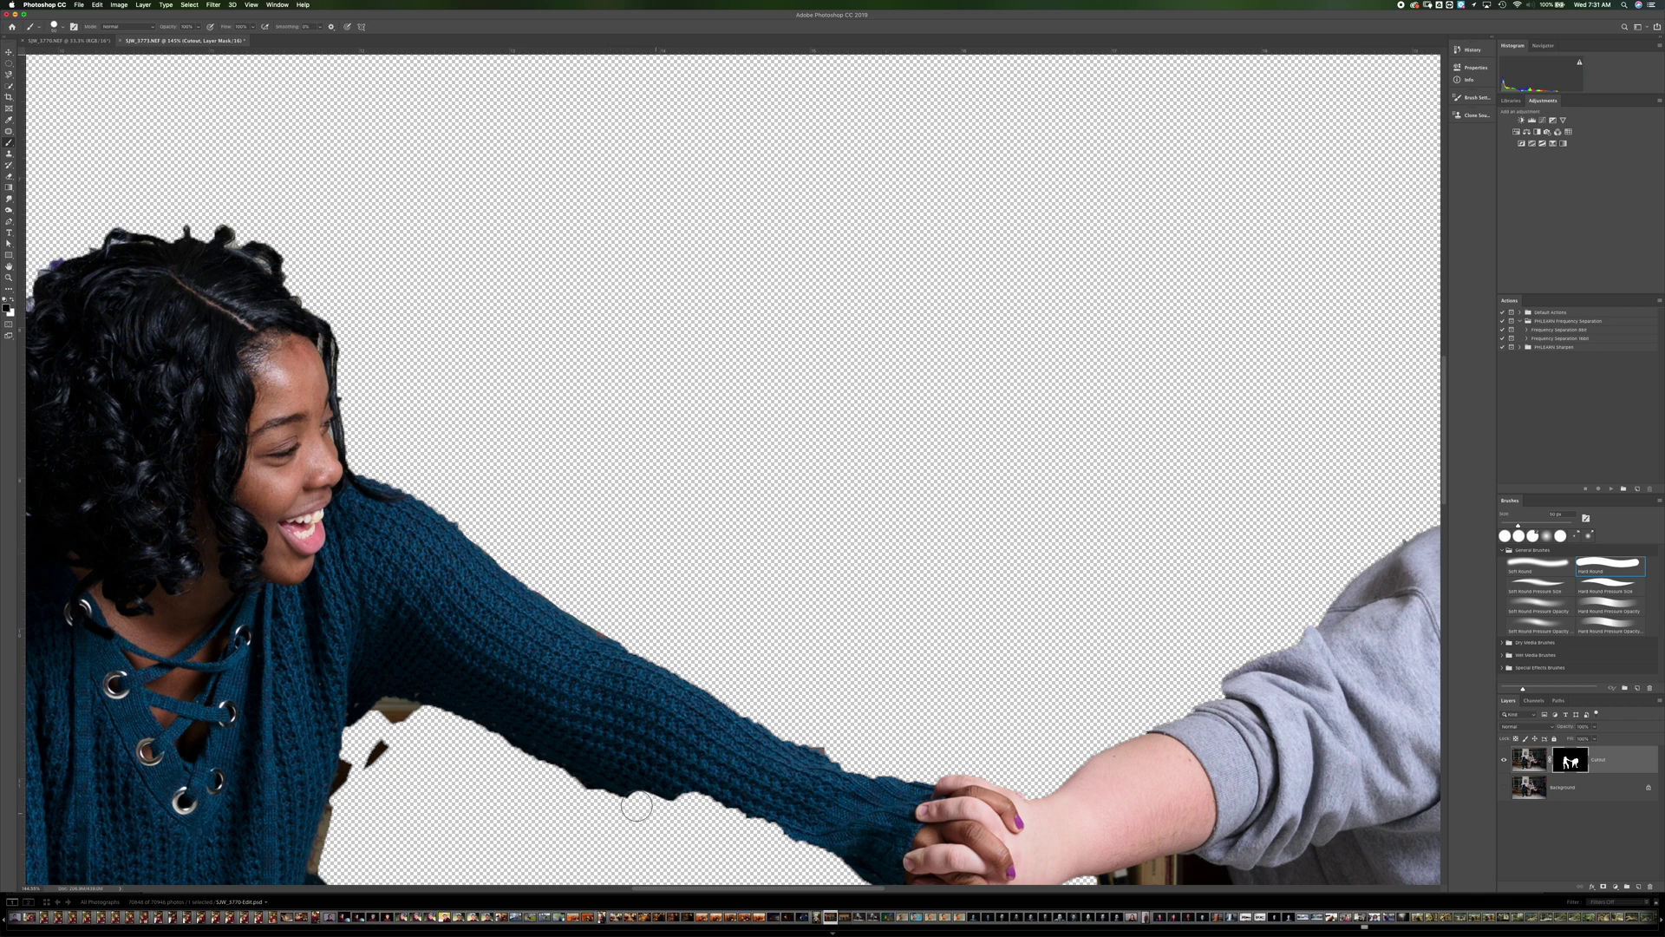
- Clean up the mask below the teal sweater's arm, removing the background remnants near the armpit
mouse_move(399, 721)
left_mouse_down()
mouse_move(370, 675)
mouse_move(335, 872)
mouse_move(376, 744)
mouse_move(412, 705)
left_mouse_up()
key("x")
left_click(422, 716)
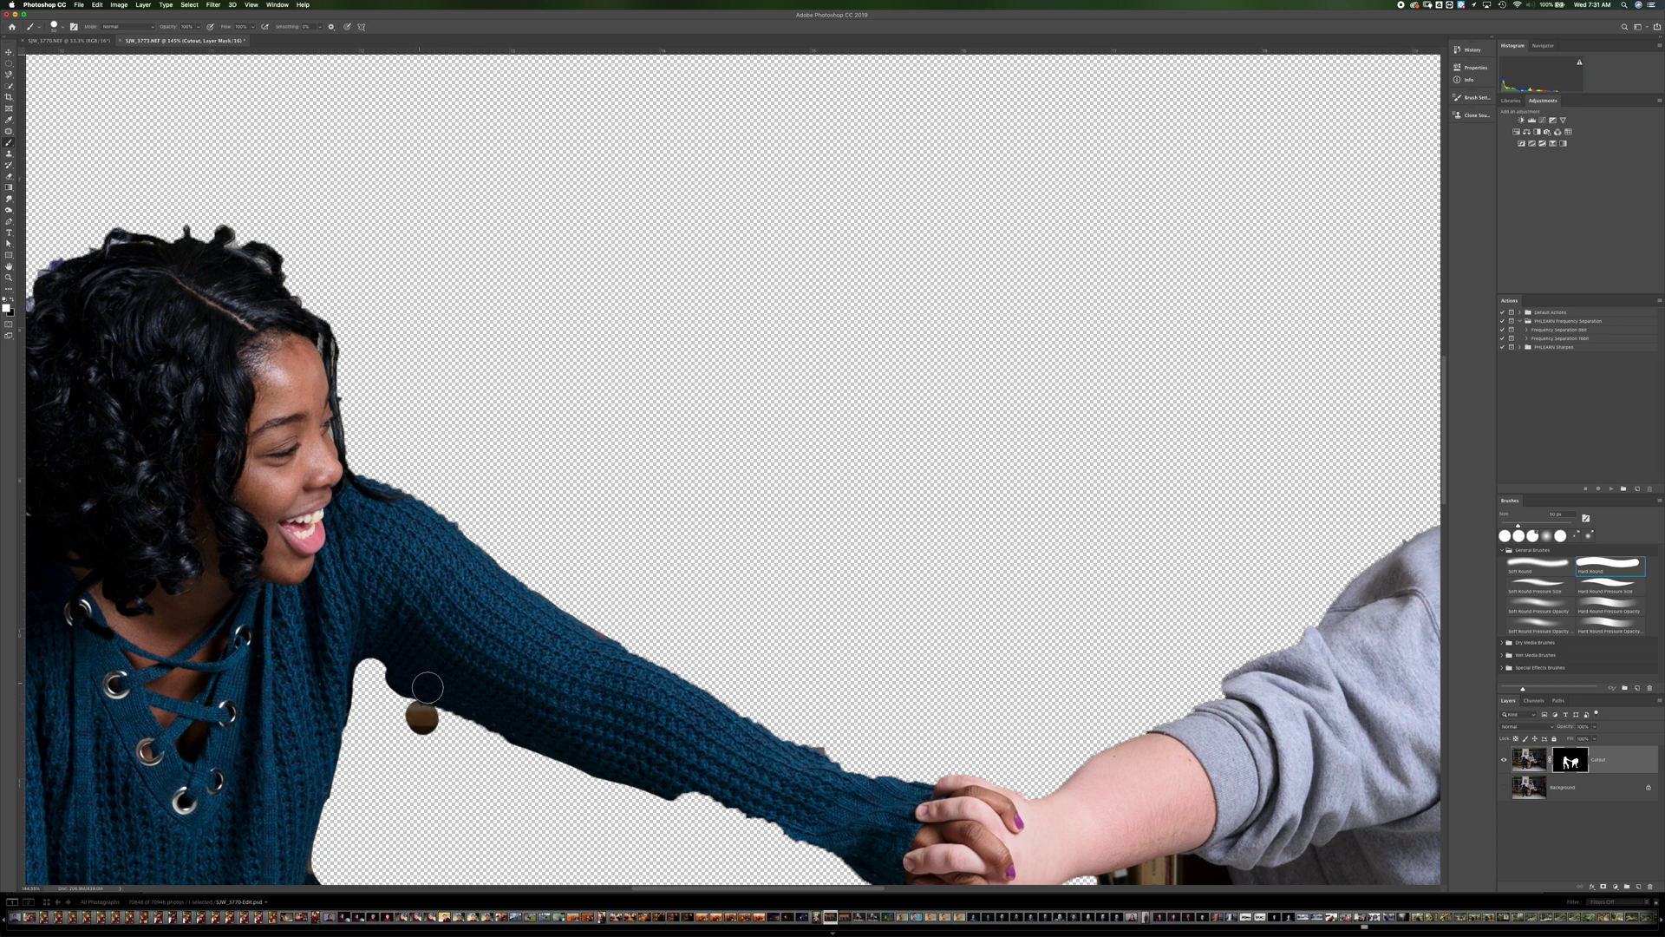
key("x")
left_click_drag(418, 713, 424, 713)
key("x")
key("x")
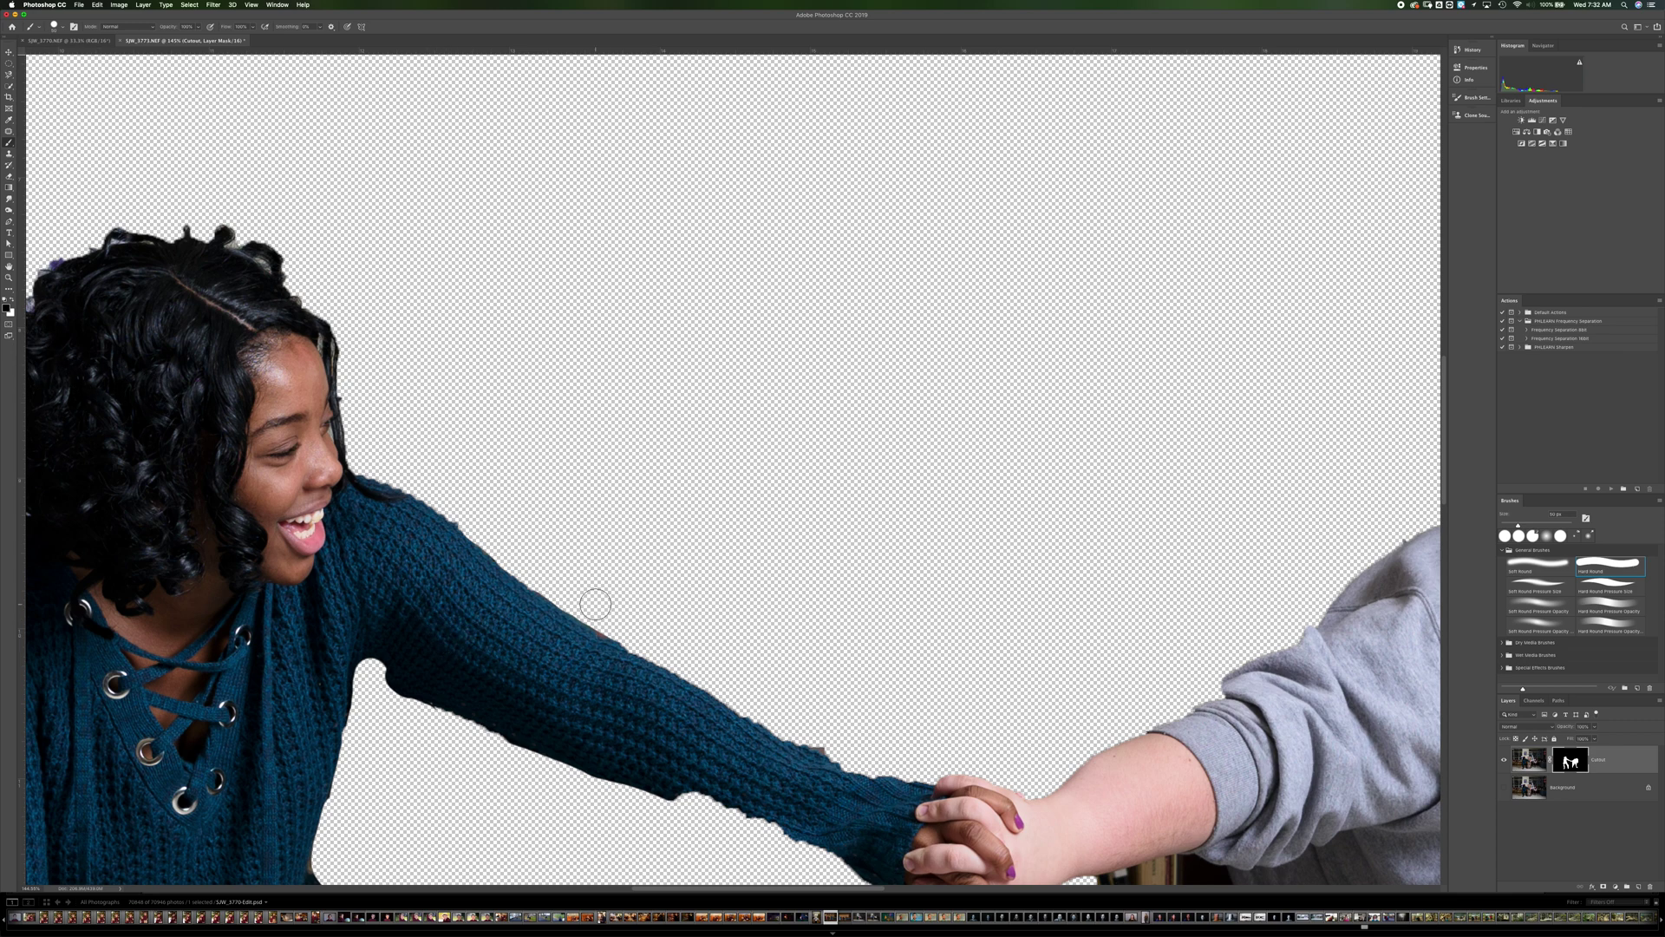
- Mask out the bookshelf remnants below the clasped hands and along the dark pants, using a larger brush for the edge
scroll(595, 604, "down", 2)
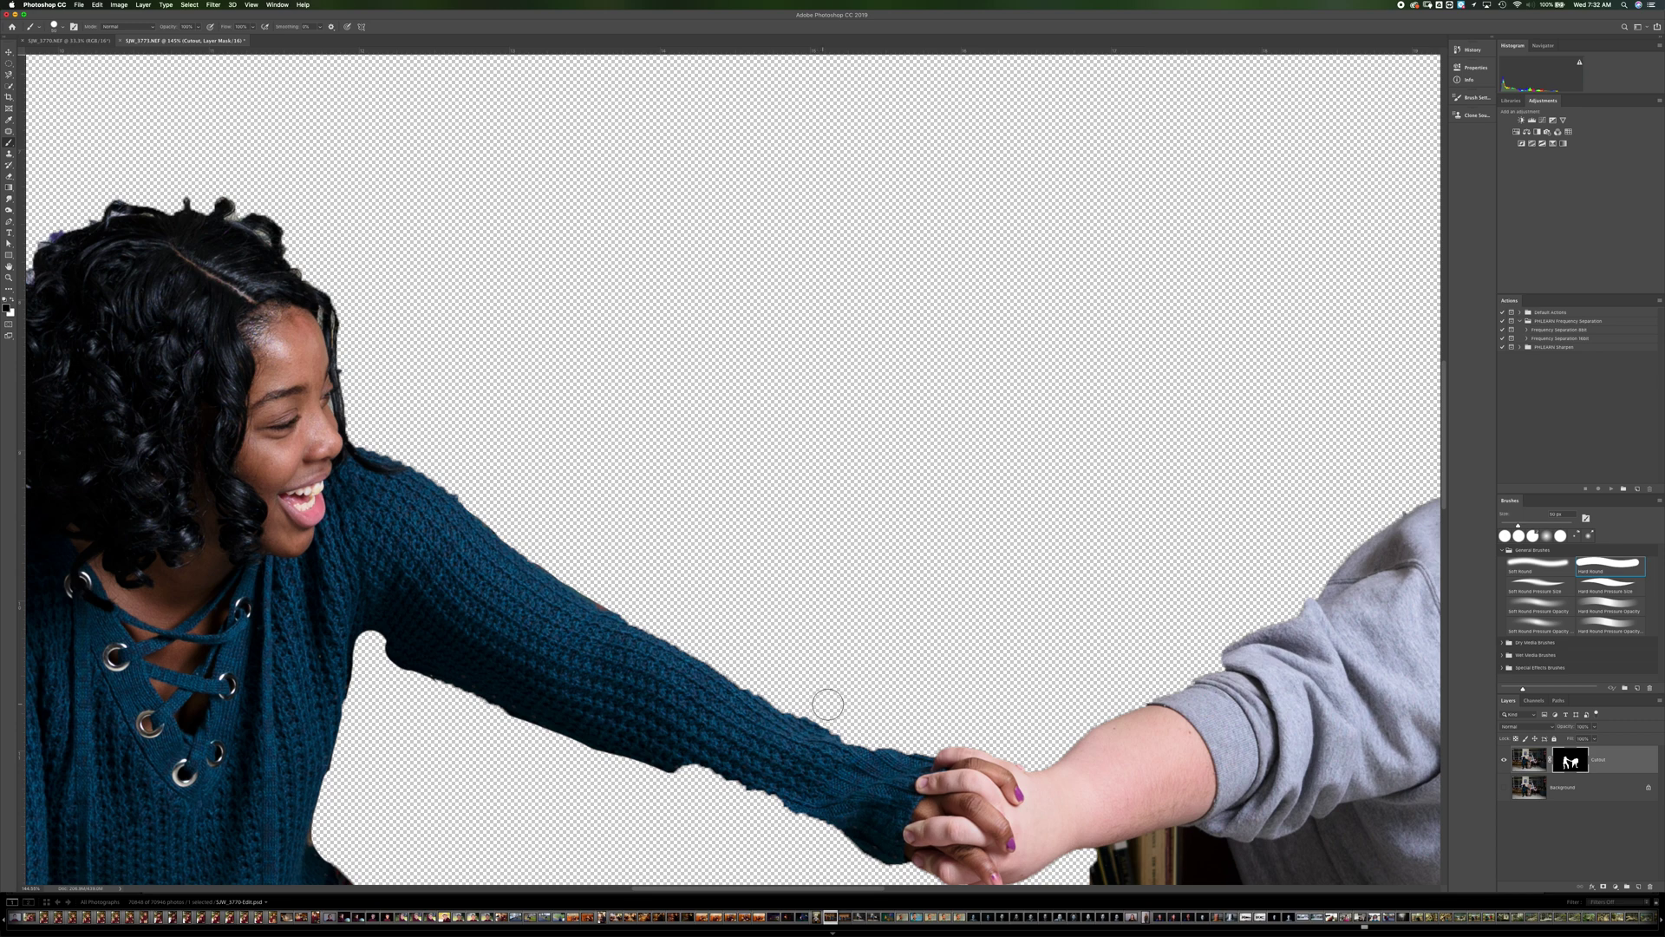
scroll(855, 597, "down", 10)
scroll(854, 597, "right", 6)
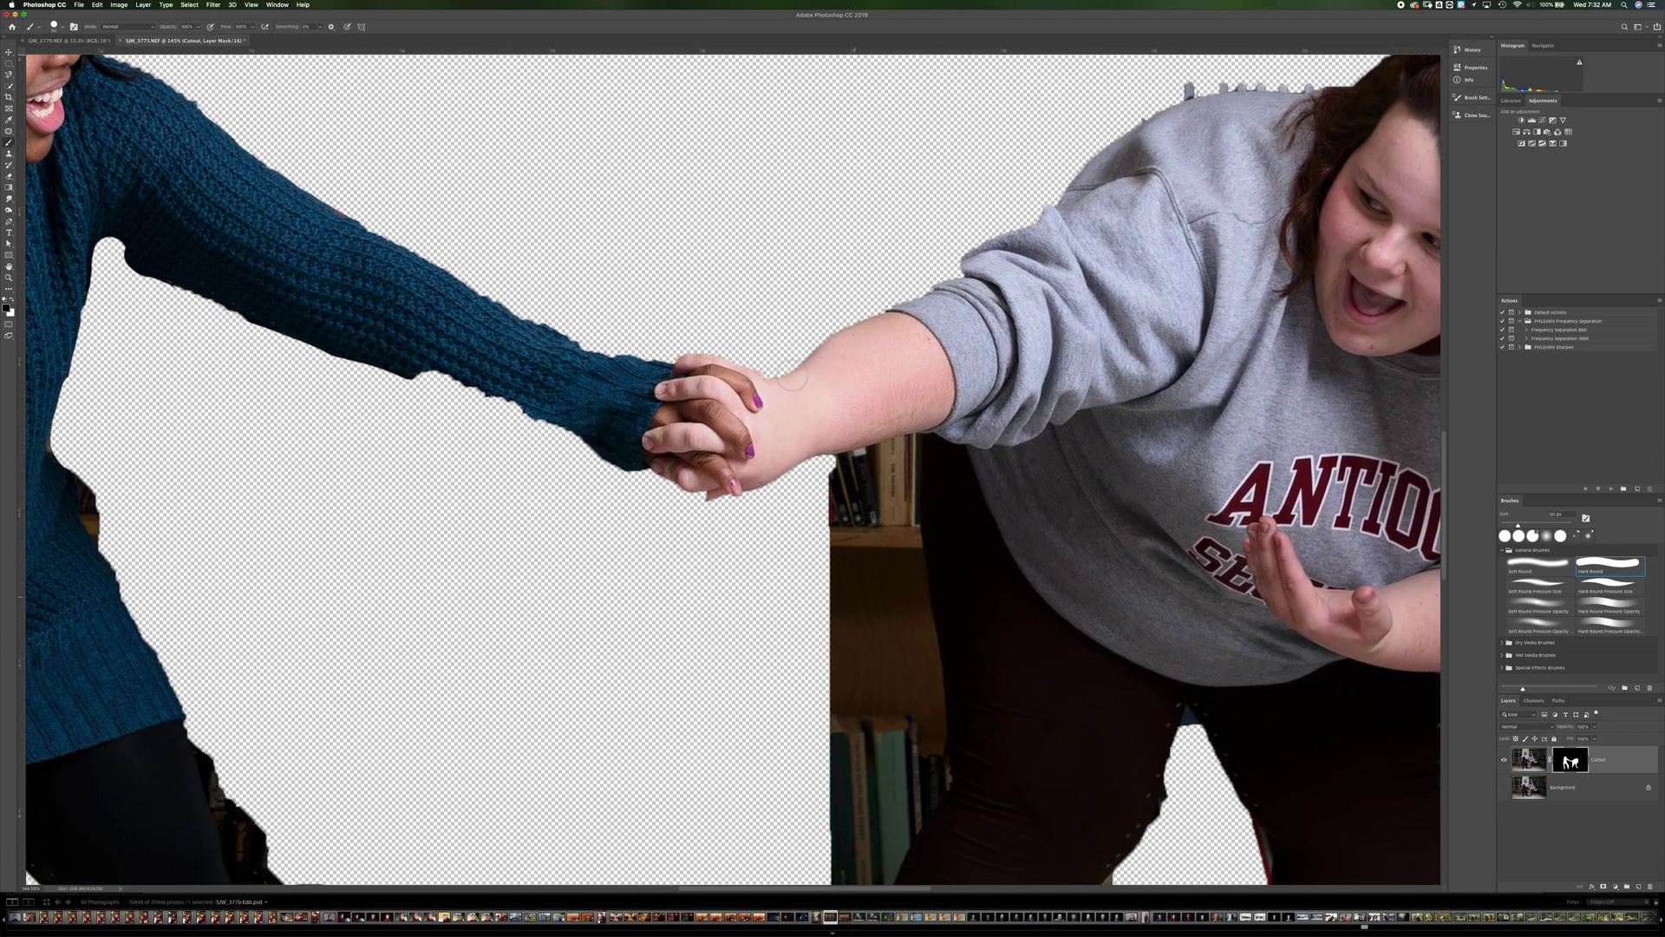
mouse_move(854, 467)
left_mouse_down()
mouse_move(840, 470)
mouse_move(901, 455)
left_mouse_up()
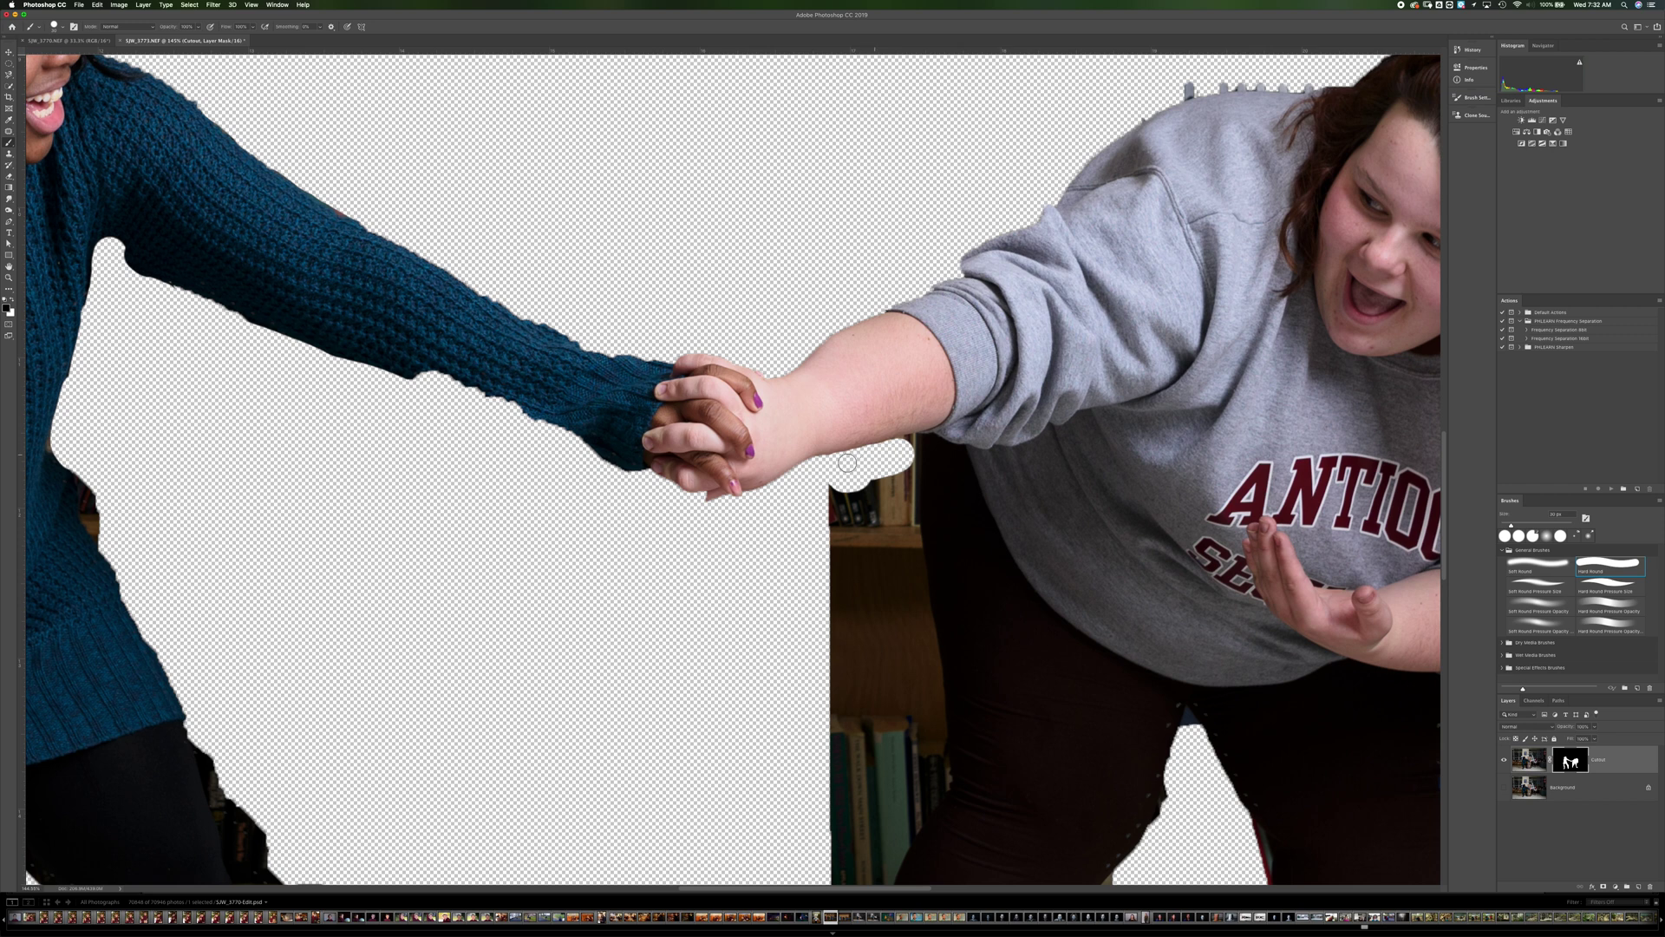
mouse_move(905, 447)
left_mouse_down()
mouse_move(924, 681)
mouse_move(892, 499)
mouse_move(830, 503)
mouse_move(835, 630)
mouse_move(855, 565)
mouse_move(874, 575)
mouse_move(887, 722)
mouse_move(905, 690)
mouse_move(909, 745)
mouse_move(872, 841)
mouse_move(829, 673)
mouse_move(870, 757)
left_mouse_up()
key("]")
key("]")
key("]")
key("]")
key("]")
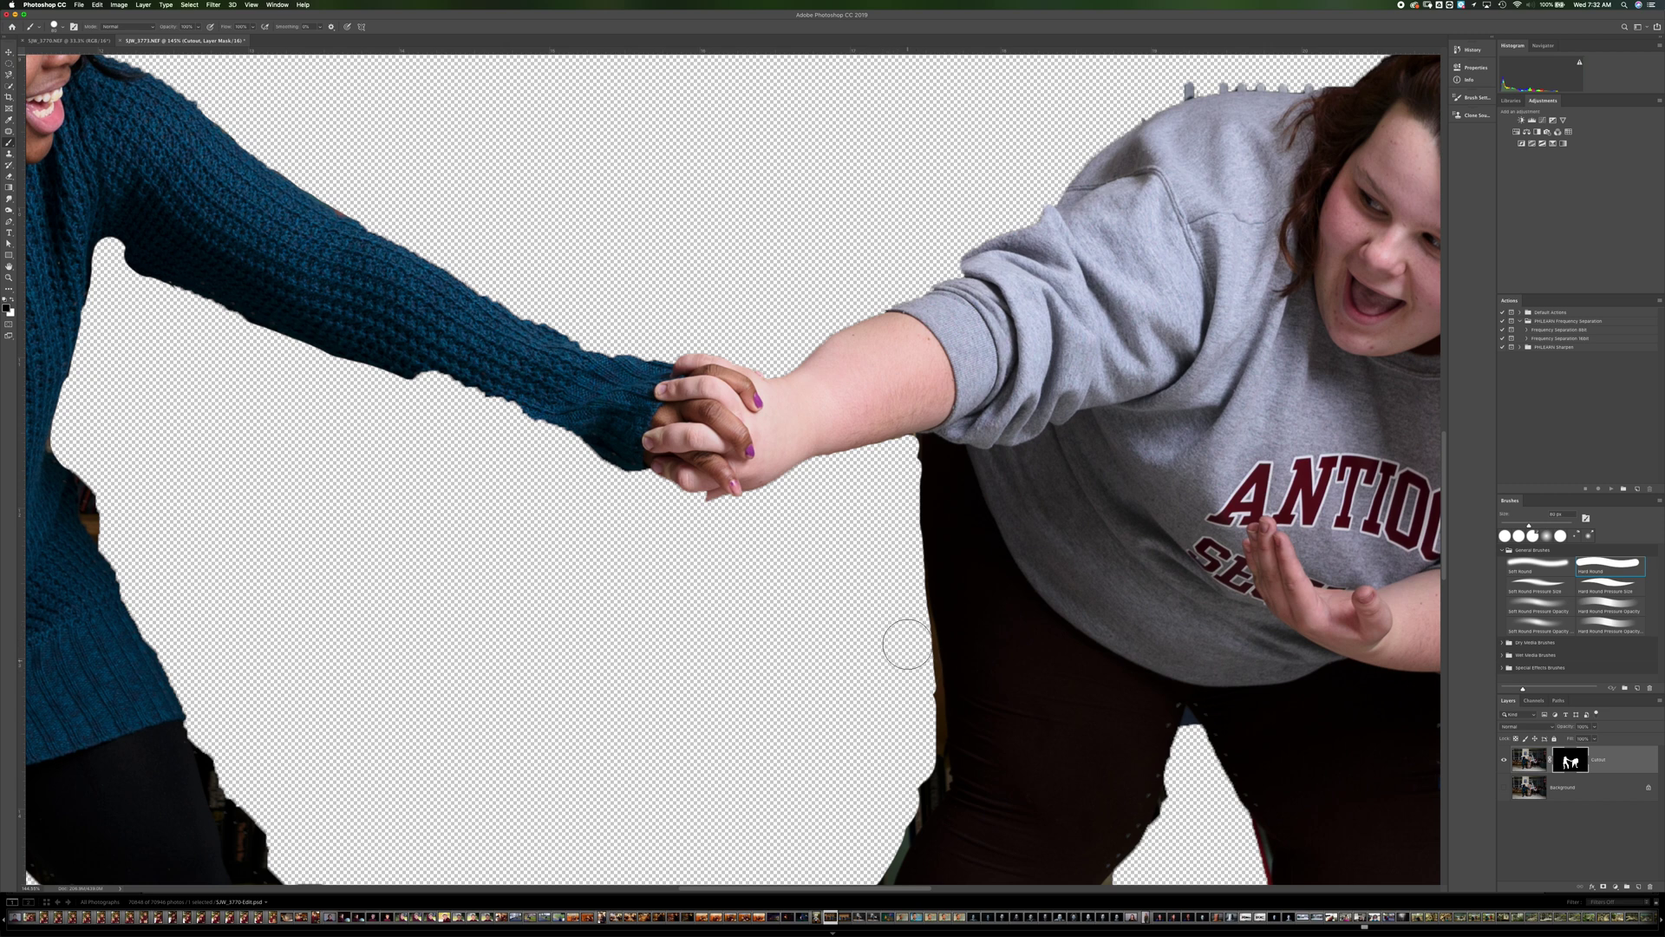
mouse_move(915, 748)
left_mouse_down()
mouse_move(864, 872)
mouse_move(897, 810)
left_mouse_up()
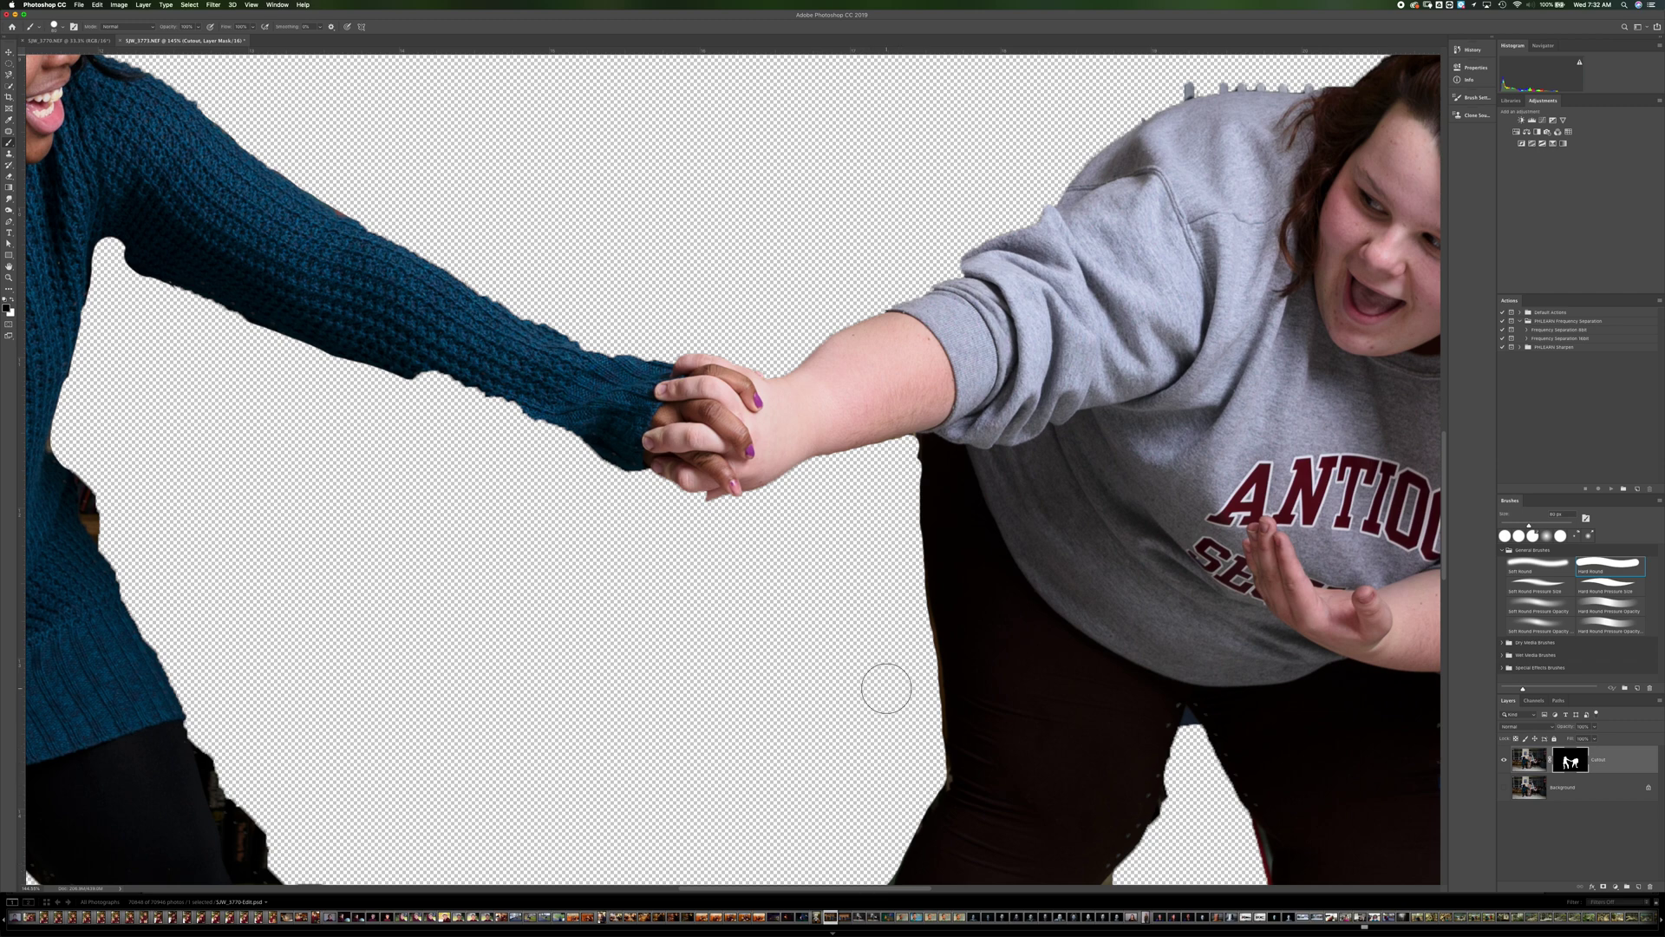
- Mask out the jagged bits above the grey sweatshirt's shoulder and the dark object behind the red hair
scroll(885, 686, "up", 10)
scroll(885, 685, "right", 10)
scroll(885, 685, "up", 1)
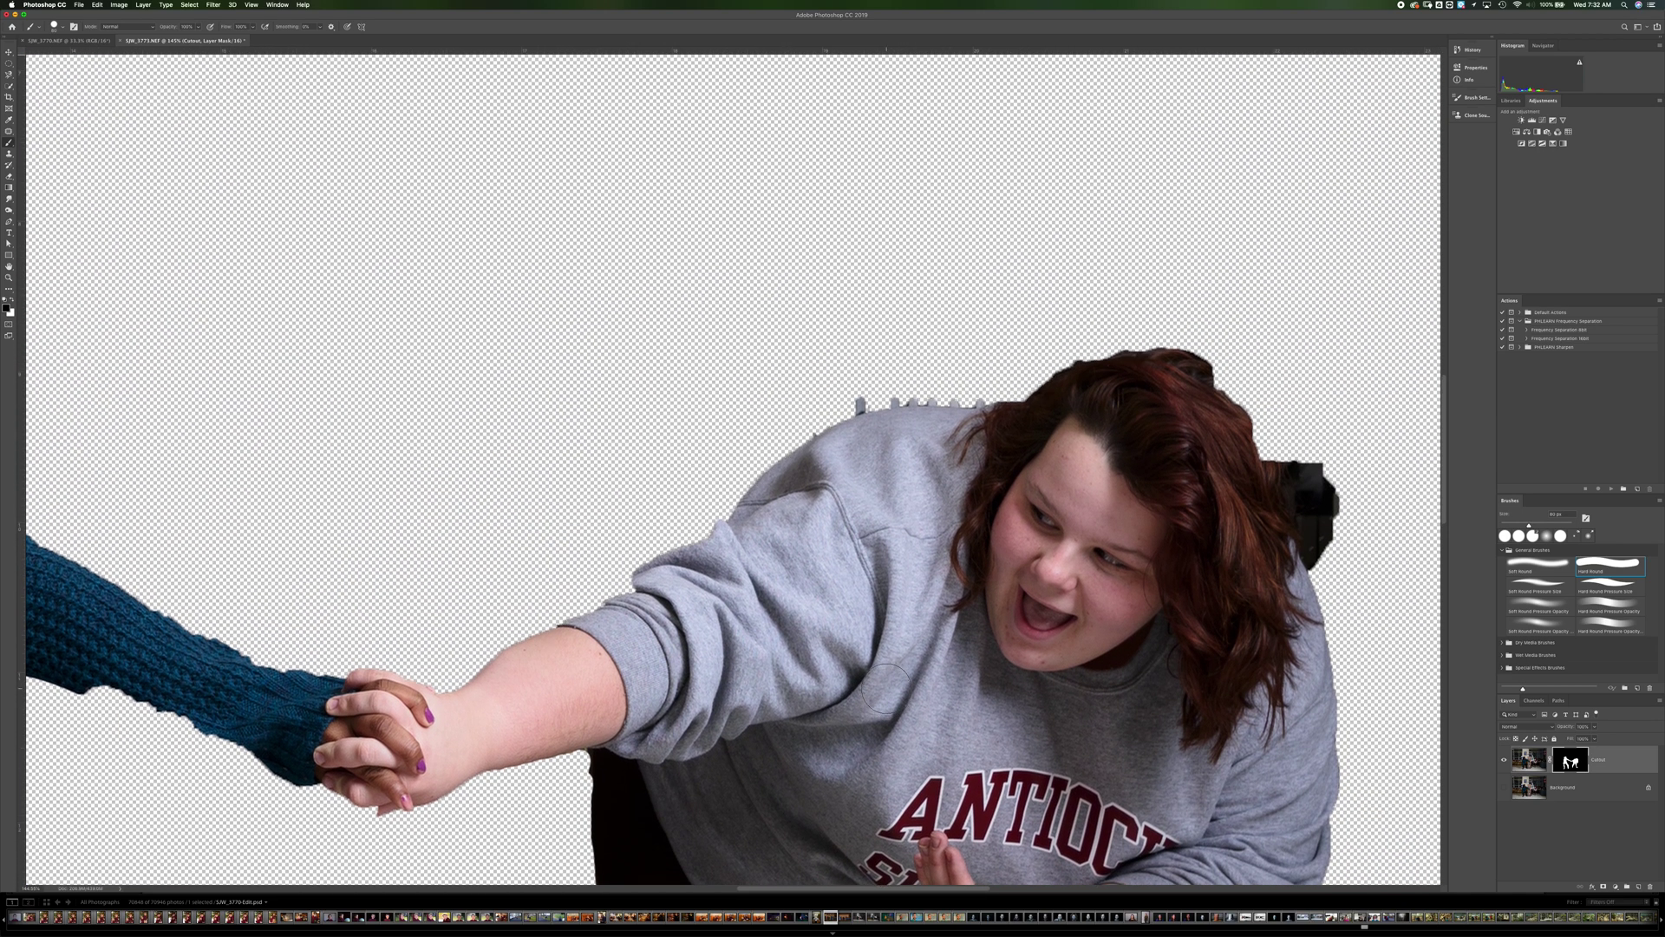
mouse_move(985, 377)
left_mouse_down()
mouse_move(845, 391)
mouse_move(782, 426)
mouse_move(876, 380)
left_mouse_up()
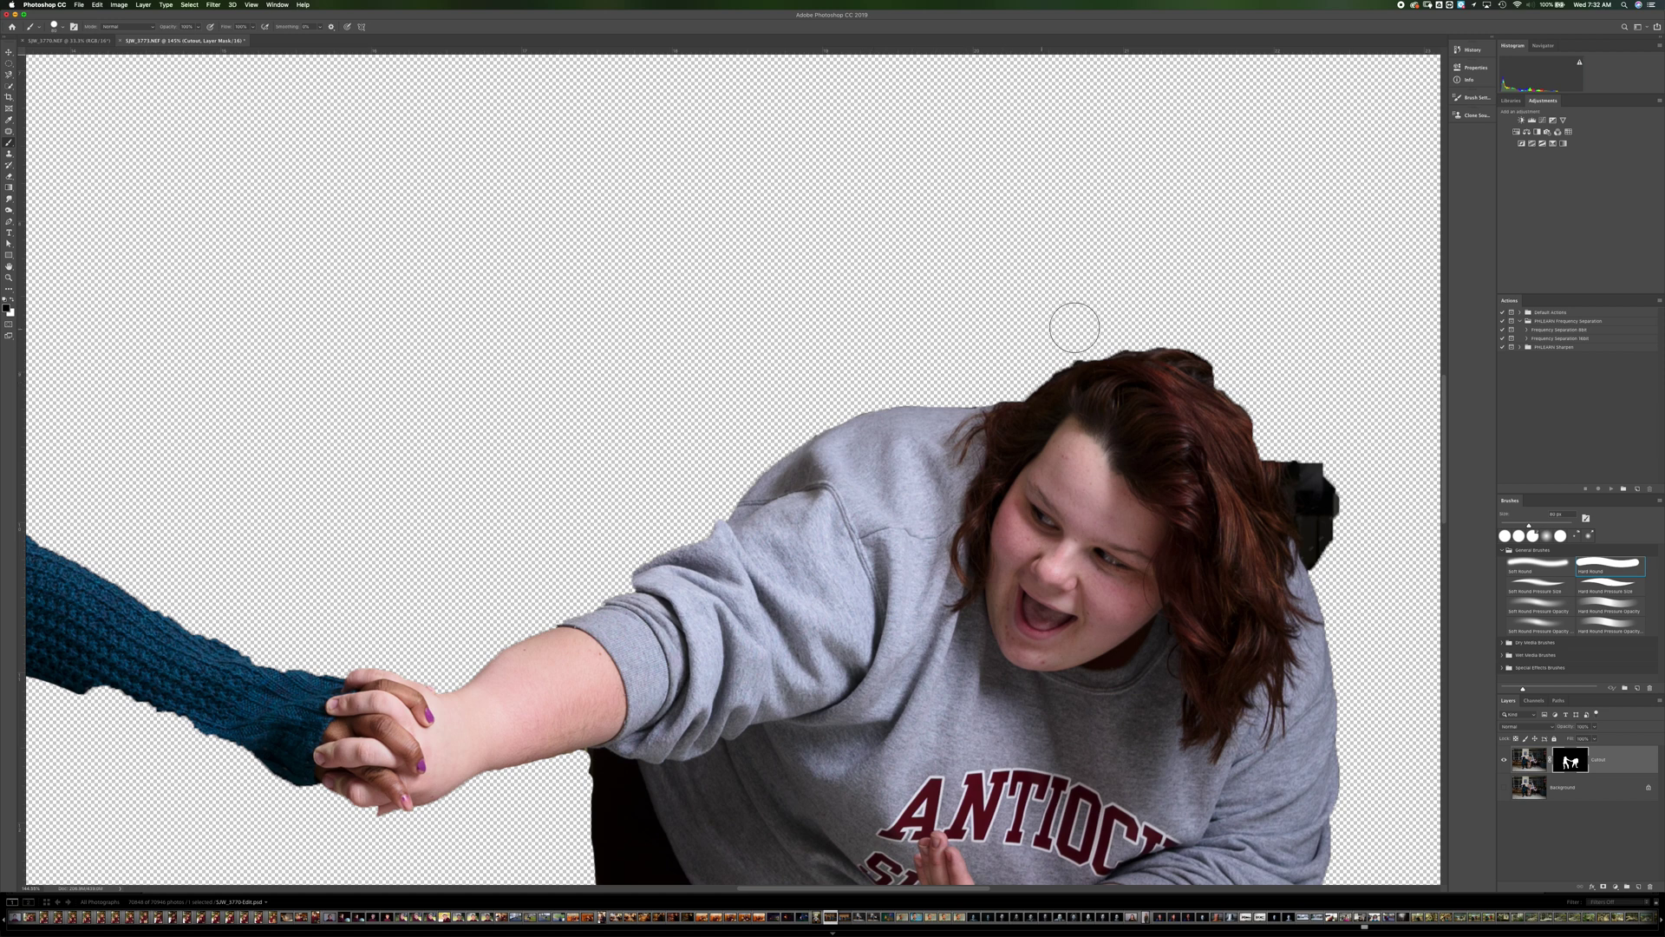
mouse_move(1338, 458)
left_mouse_down()
mouse_move(1322, 475)
mouse_move(1304, 457)
mouse_move(1342, 565)
left_mouse_up()
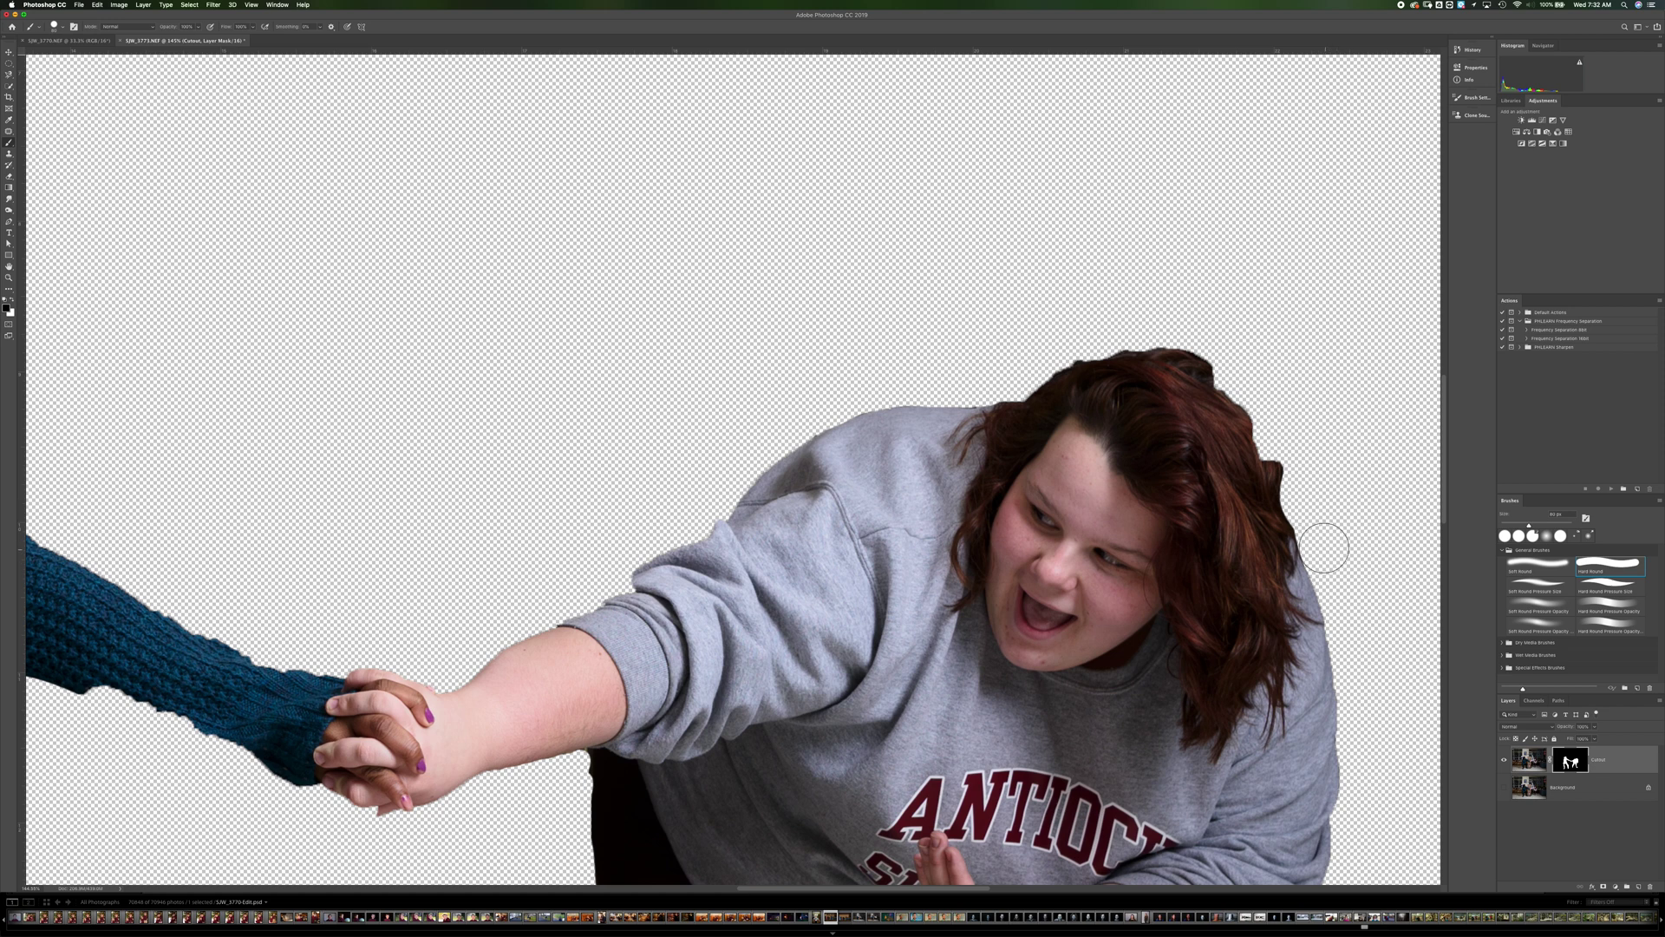
- Reshape the mask edge around the red hair and grey sweatshirt's shoulder with a smaller brush
scroll(1294, 439, "up", 5)
scroll(1298, 440, "down", 1)
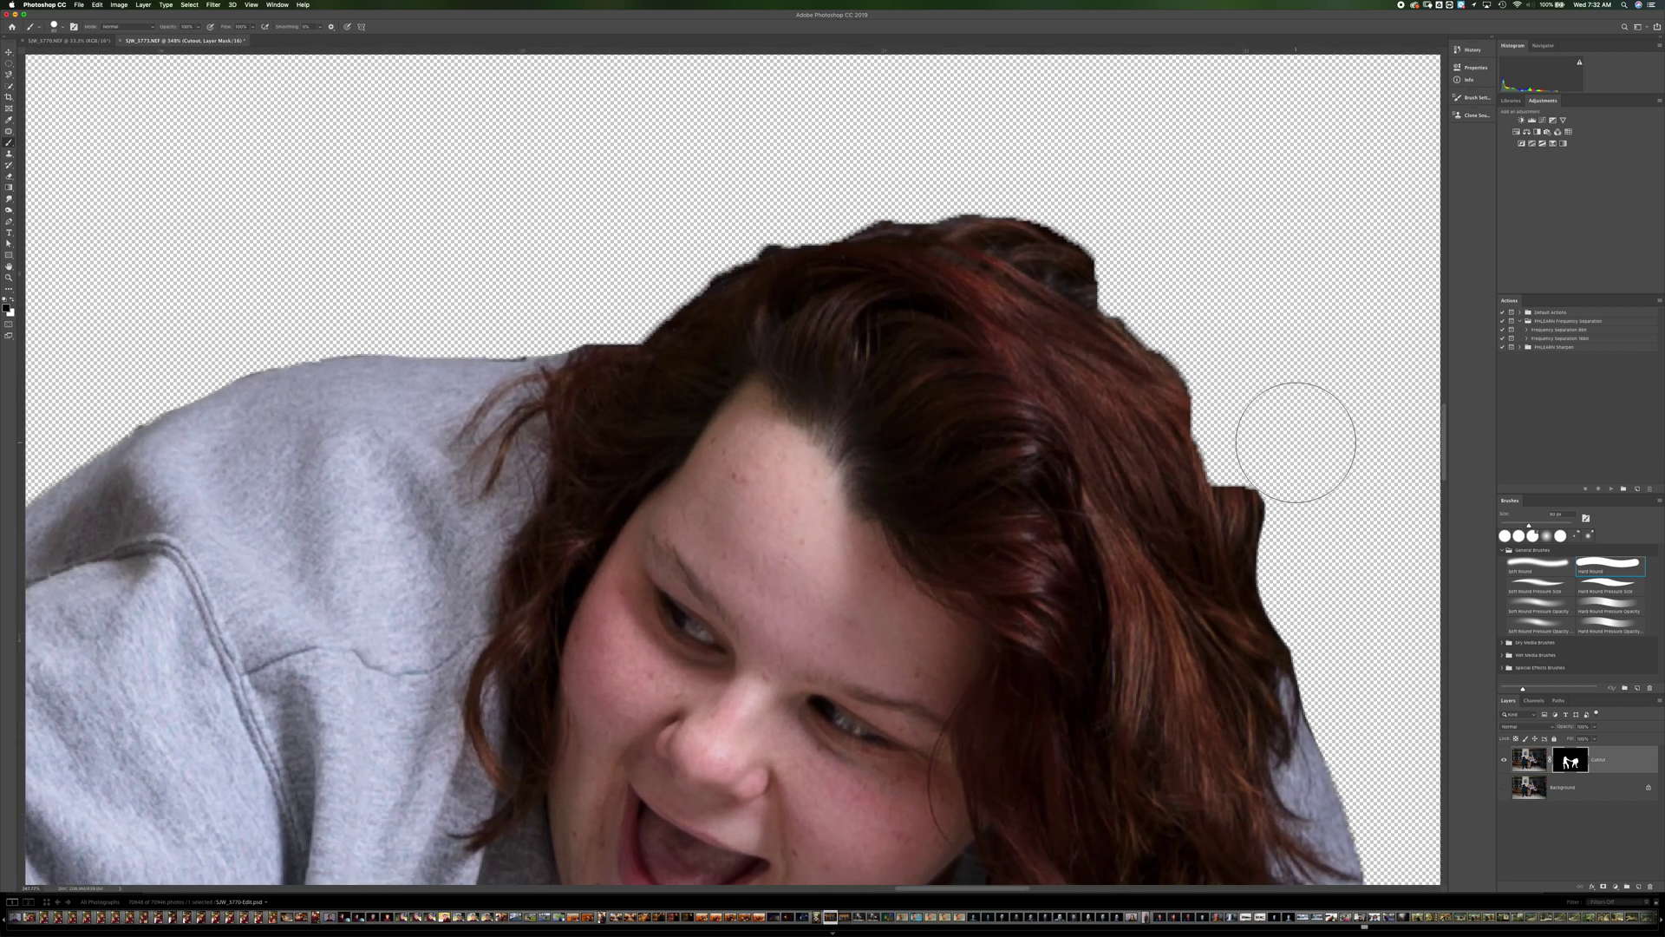
key("bracketleft")
key("bracketleft")
key("bracketleft")
key("bracketleft")
key("bracketleft")
mouse_move(1214, 505)
left_mouse_down()
mouse_move(1210, 460)
mouse_move(1236, 481)
mouse_move(1227, 446)
mouse_move(1072, 278)
mouse_move(1102, 295)
mouse_move(945, 239)
mouse_move(712, 273)
mouse_move(593, 382)
mouse_move(623, 336)
mouse_move(505, 354)
mouse_move(434, 340)
left_mouse_up()
key("x")
key("x")
mouse_move(574, 301)
left_mouse_down()
mouse_move(594, 323)
mouse_move(264, 346)
mouse_move(113, 424)
left_mouse_up()
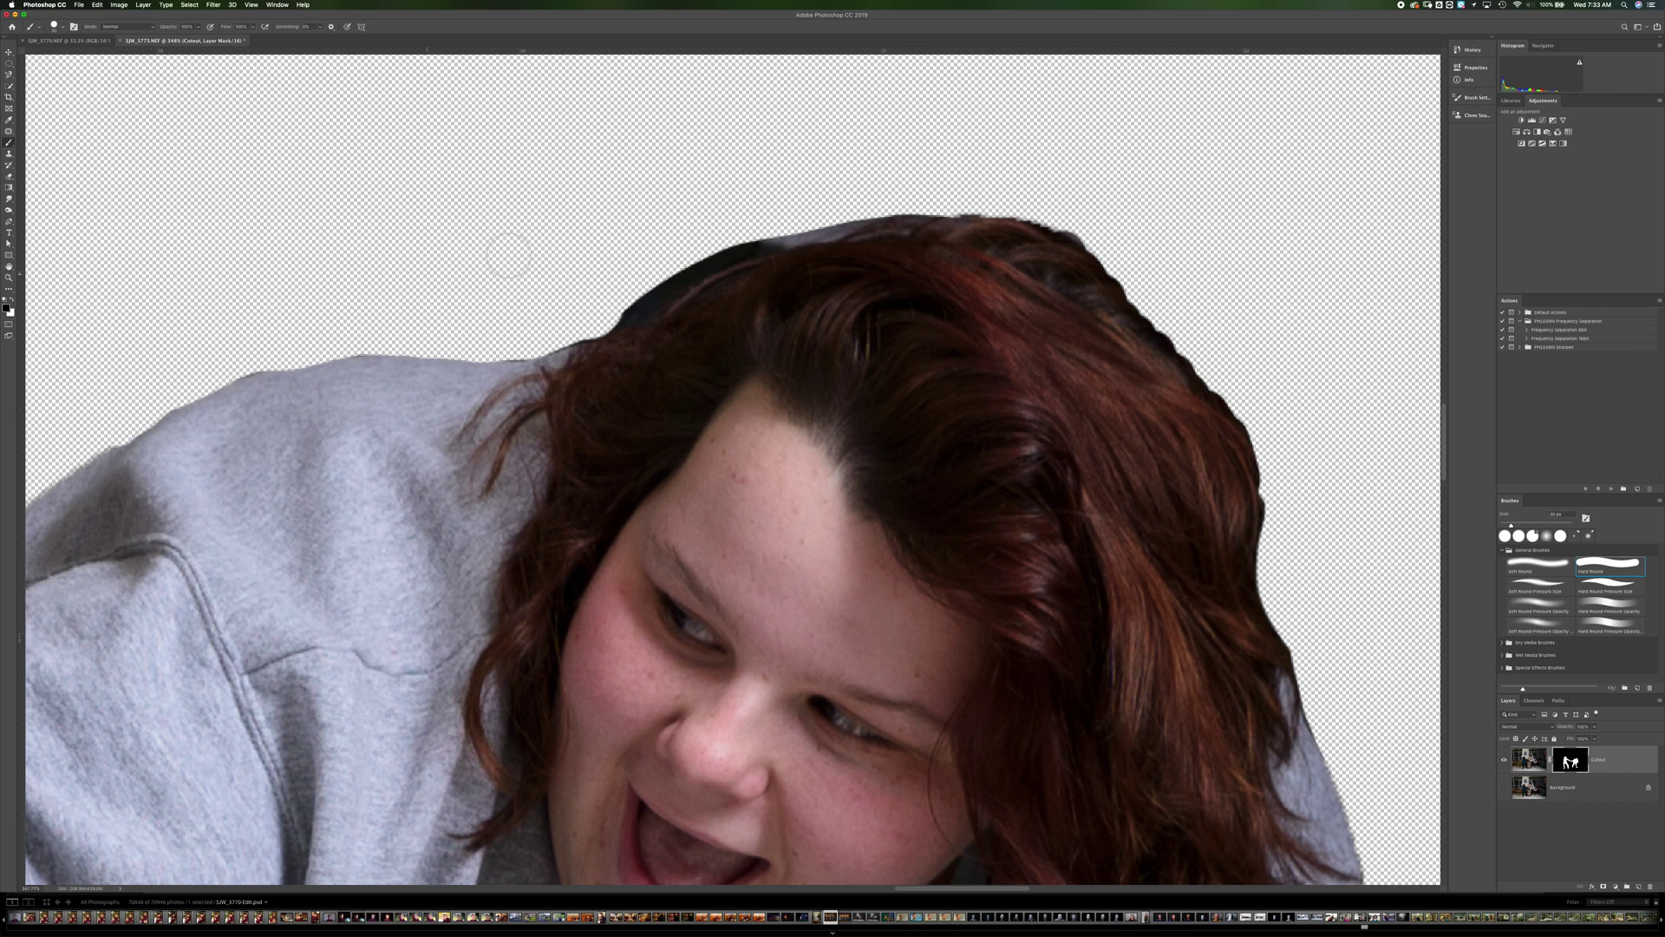
left_click_drag(857, 188, 518, 338)
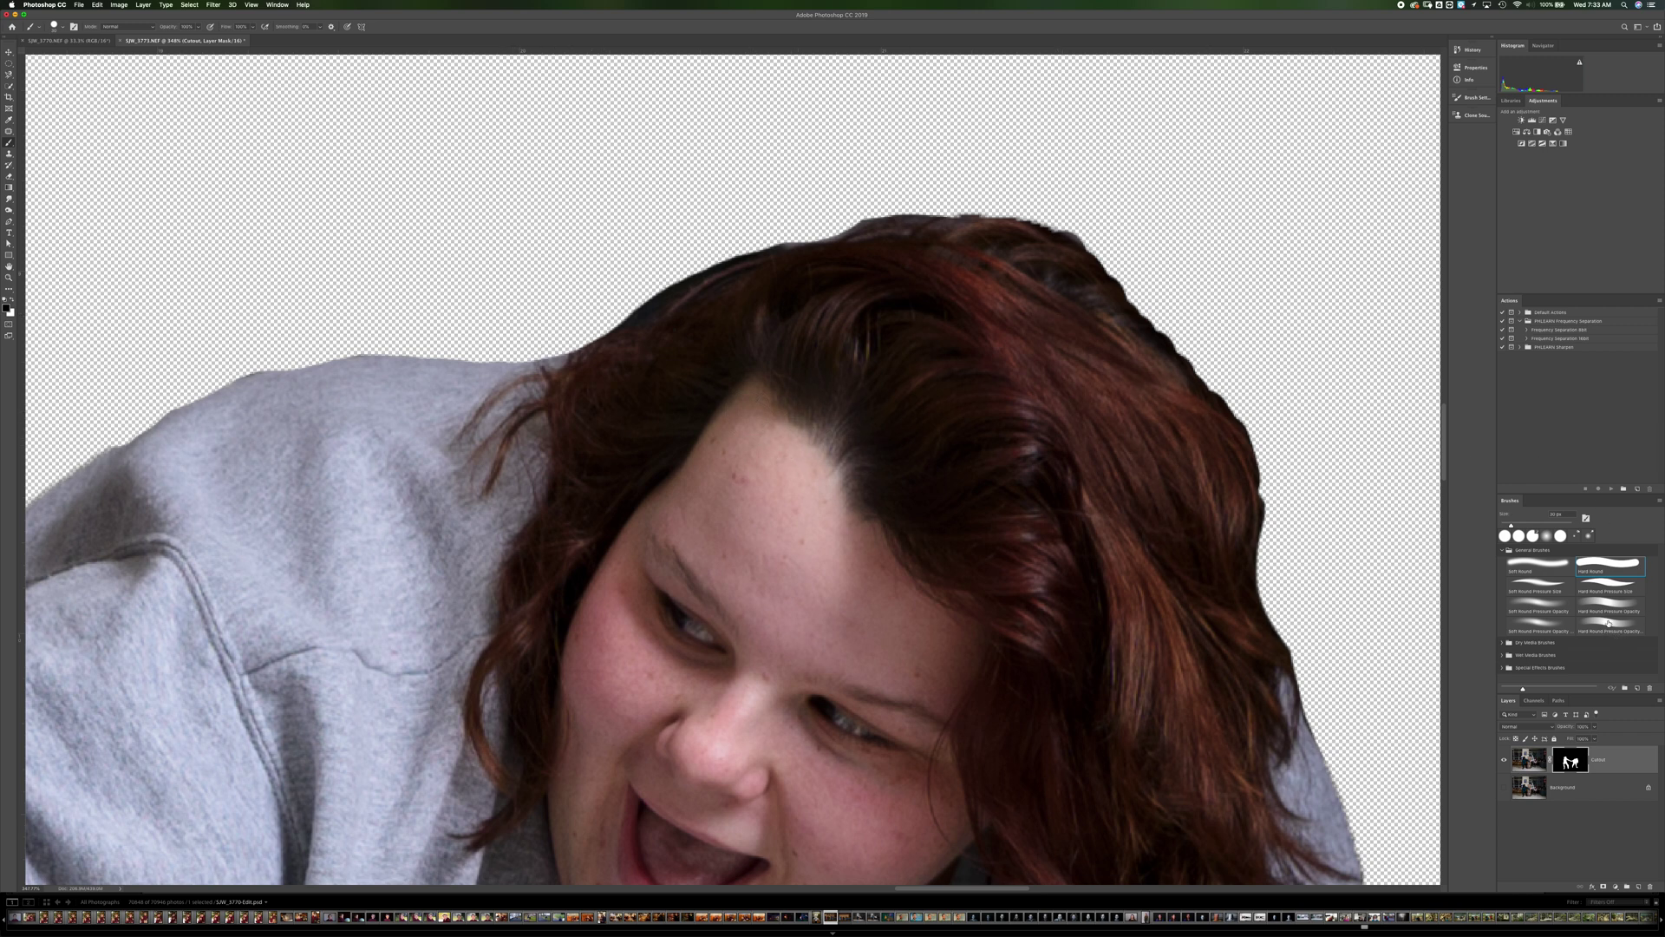
- Soften the mask along the upper edge of the red hair with a small Soft Round Pressure Opacity brush
left_click(1538, 603)
key("bracketleft")
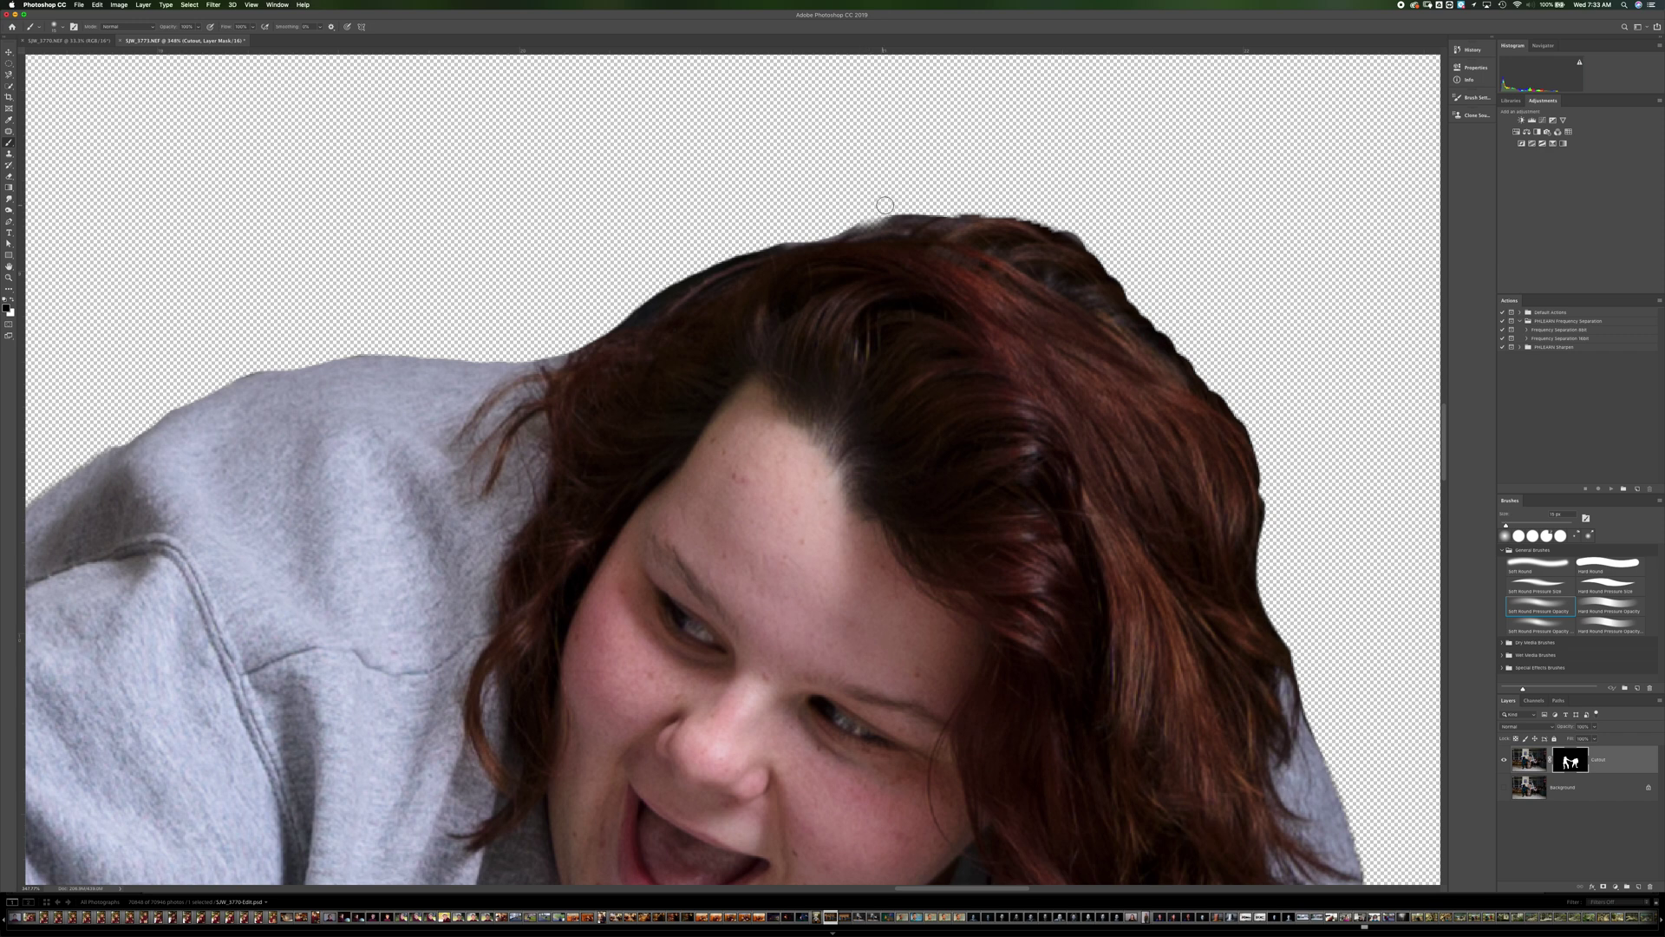
mouse_move(864, 214)
left_mouse_down()
mouse_move(725, 235)
mouse_move(701, 268)
mouse_move(755, 237)
mouse_move(580, 326)
mouse_move(785, 234)
left_mouse_up()
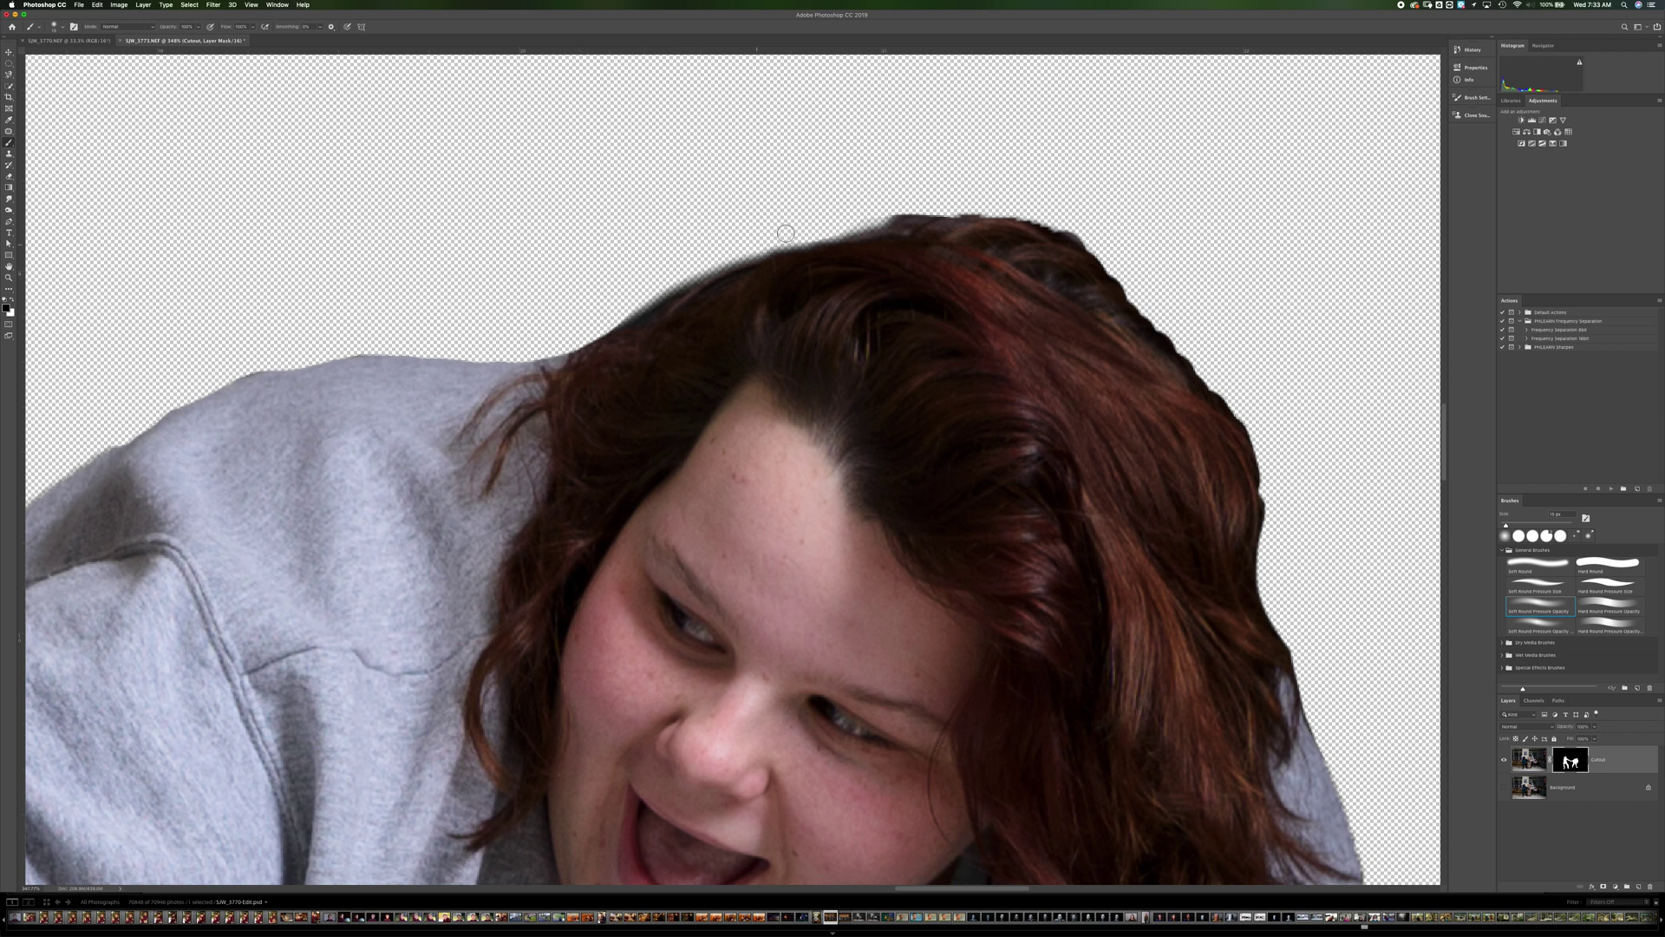
- Try painting soft mask strokes over the crown of the red hair and undo them
mouse_move(892, 194)
left_mouse_down()
mouse_move(884, 205)
mouse_move(981, 197)
mouse_move(923, 206)
left_mouse_up()
left_click_drag(960, 262, 948, 254)
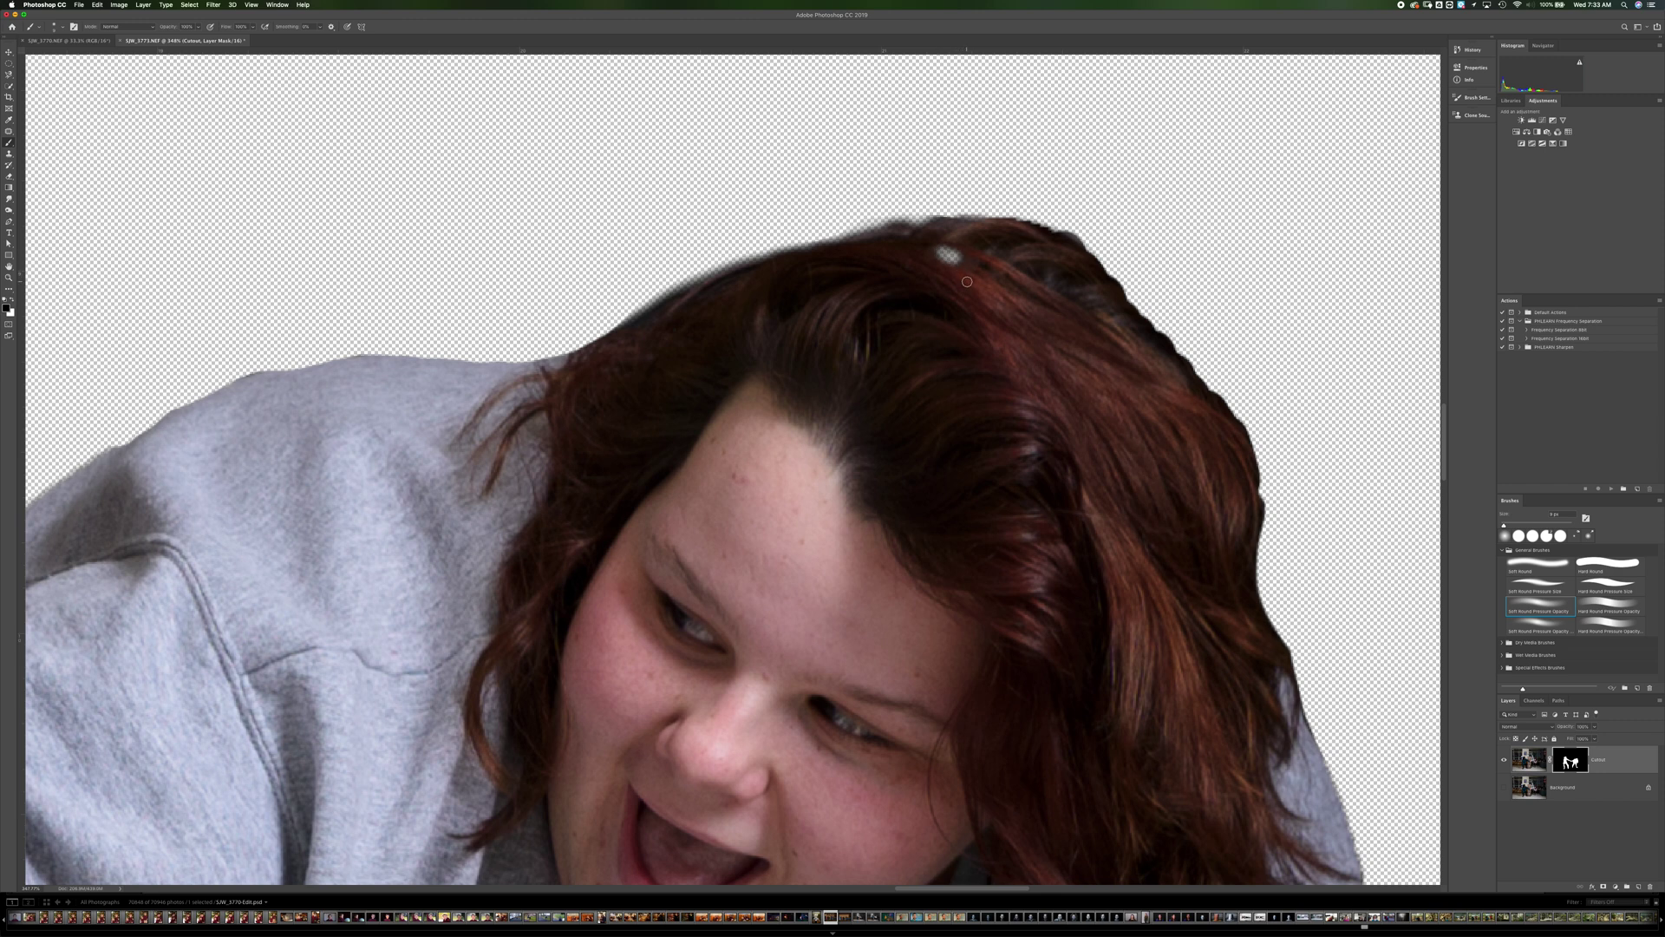
key("super+z")
left_click_drag(971, 264, 967, 264)
key("super+z")
key("super+z")
key("super+z")
- Mask out the blue book remnant beside the outer thigh of the dark pants with a Hard Round brush
scroll(1002, 361, "down", 10)
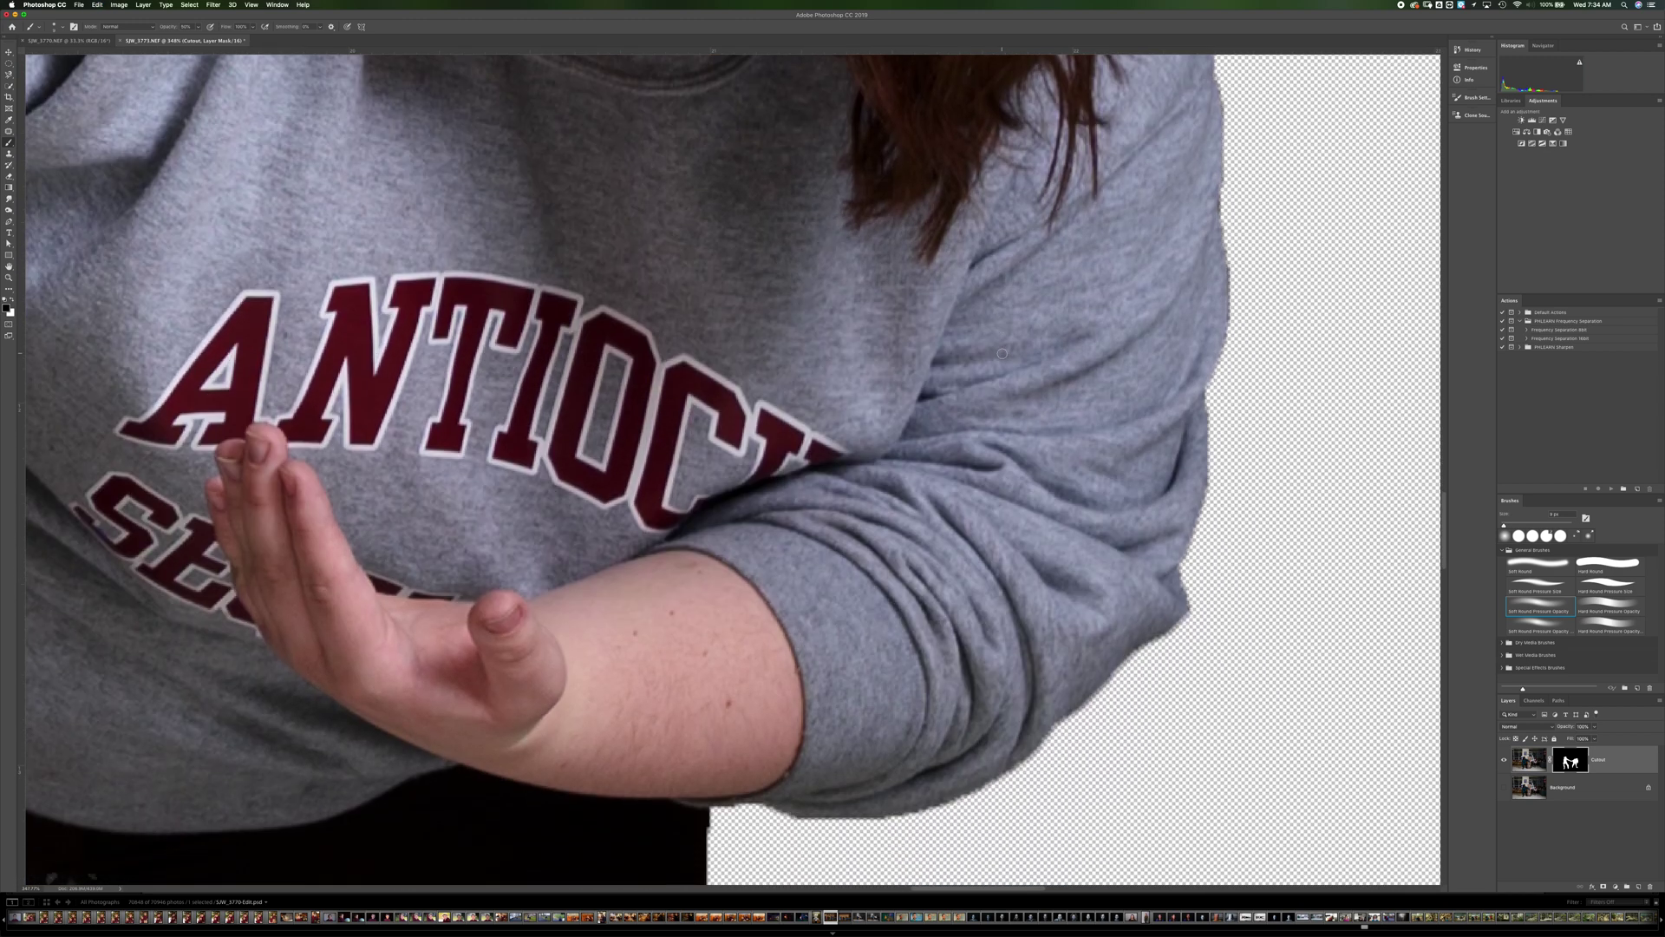
scroll(1002, 353, "down", 10)
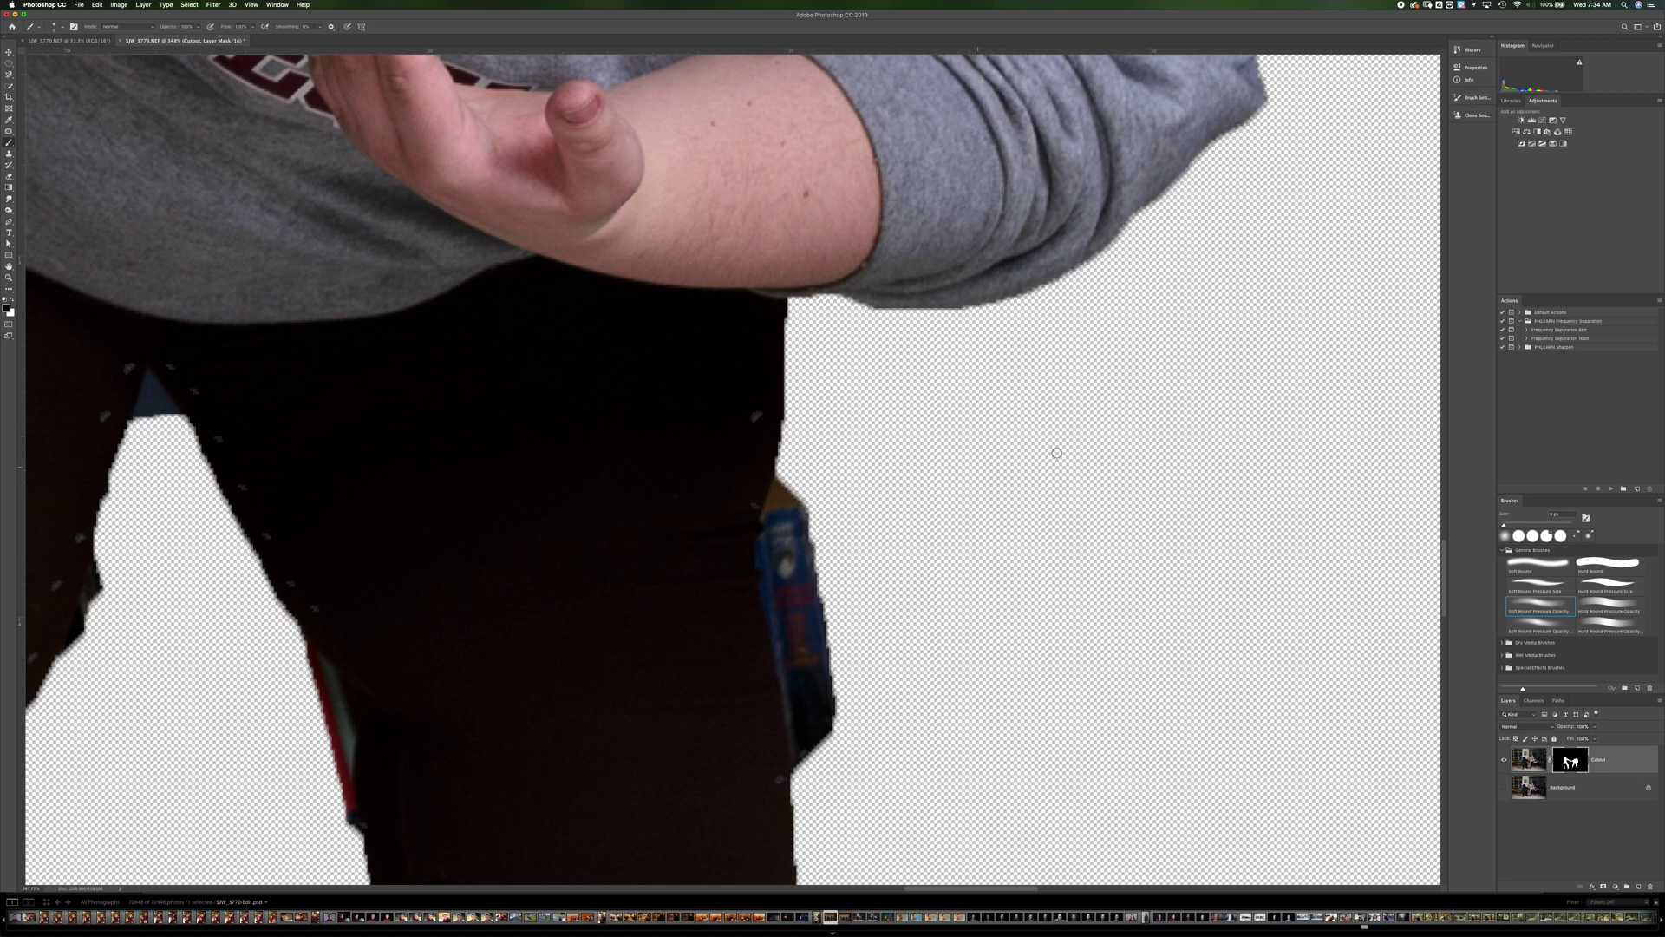
left_click(1590, 564)
mouse_move(799, 477)
left_mouse_down()
mouse_move(771, 512)
mouse_move(774, 490)
mouse_move(766, 541)
mouse_move(801, 828)
left_mouse_up()
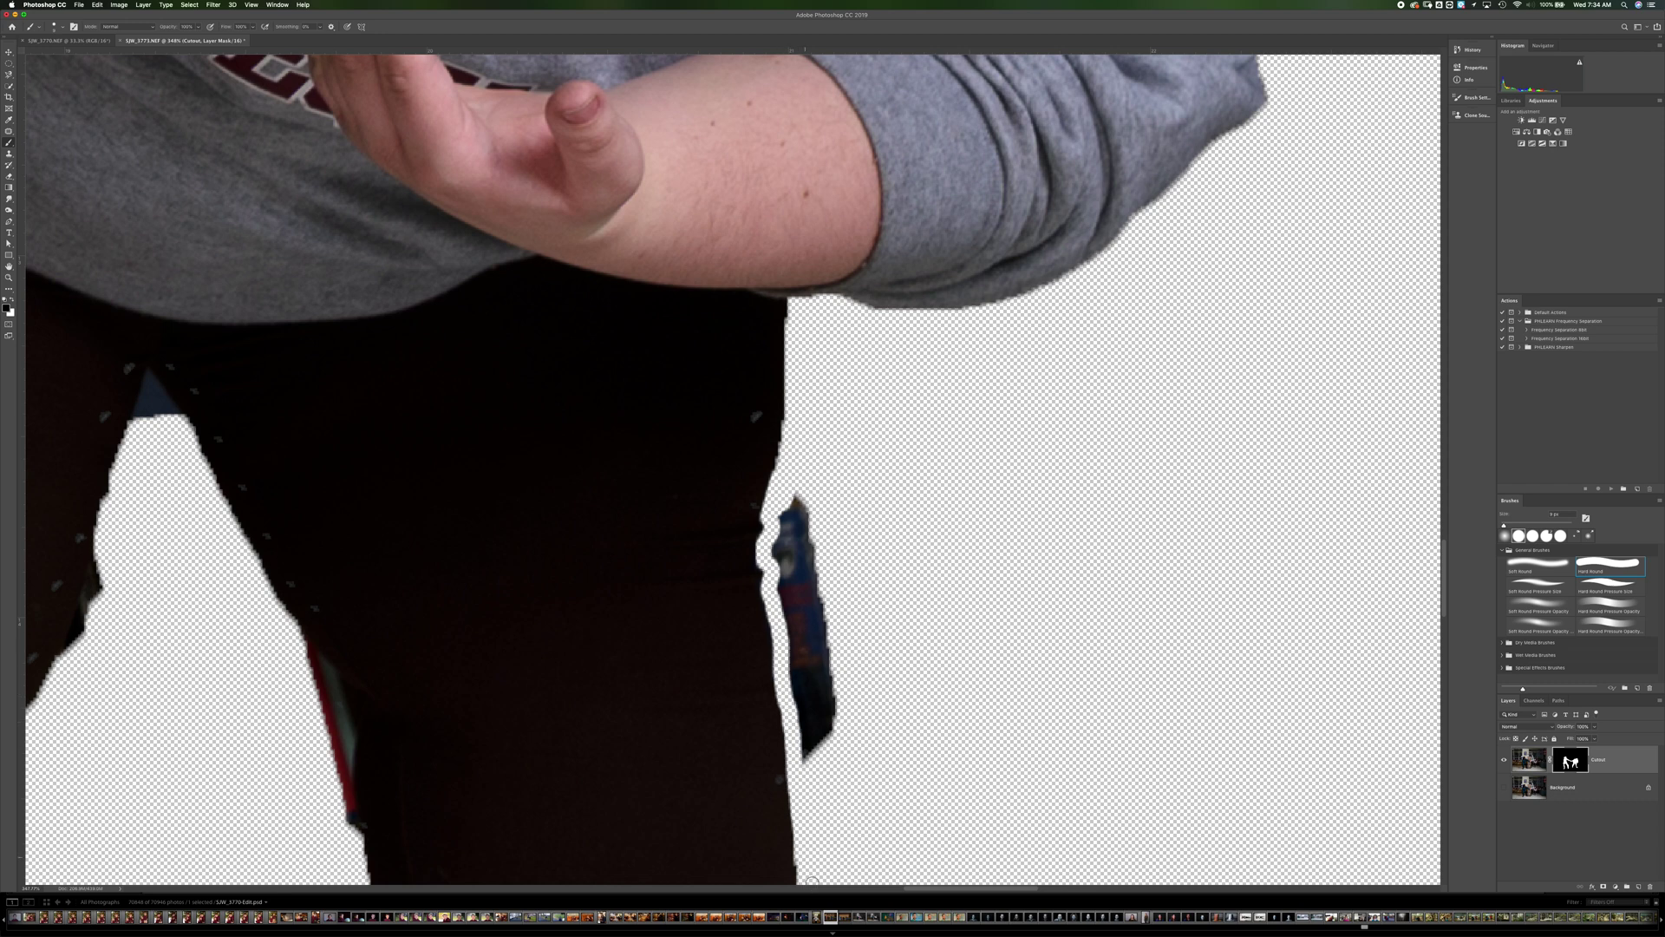
mouse_move(789, 564)
left_mouse_down()
mouse_move(783, 517)
mouse_move(775, 547)
mouse_move(796, 567)
mouse_move(809, 524)
mouse_move(829, 707)
mouse_move(784, 595)
mouse_move(815, 759)
left_mouse_up()
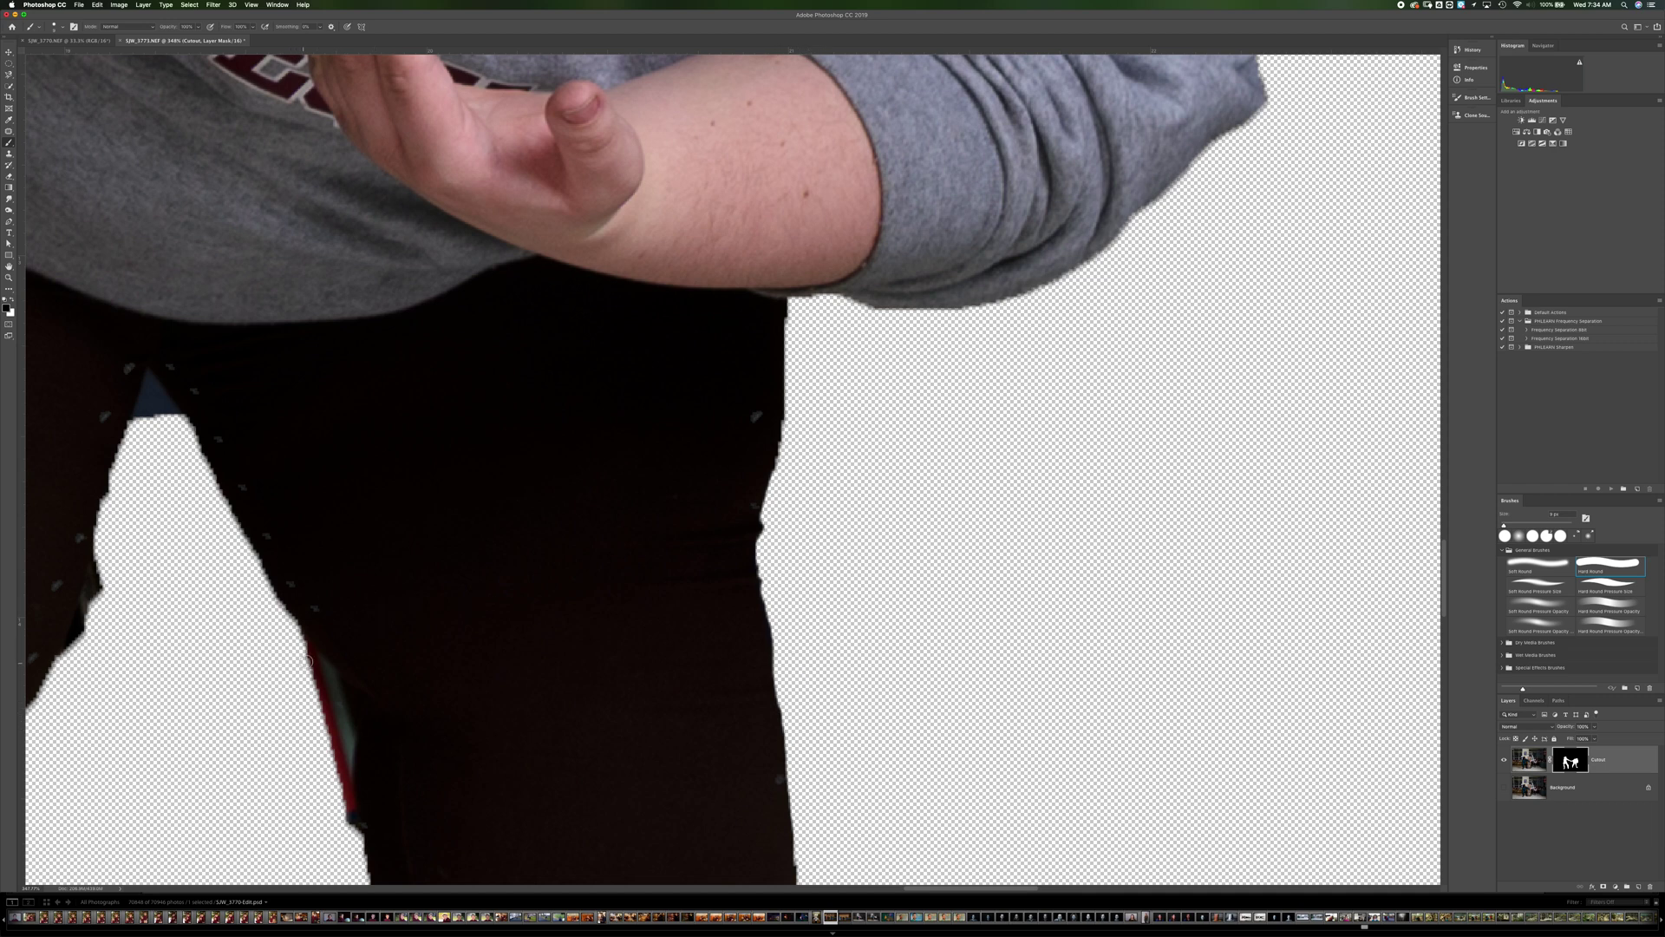
- Mask out the red and beige background remnants and the jagged bit along the inner edges of both dark pant legs
mouse_move(307, 662)
left_mouse_down()
mouse_move(340, 716)
mouse_move(366, 881)
left_mouse_up()
mouse_move(335, 767)
left_mouse_down()
mouse_move(340, 796)
mouse_move(318, 686)
left_mouse_up()
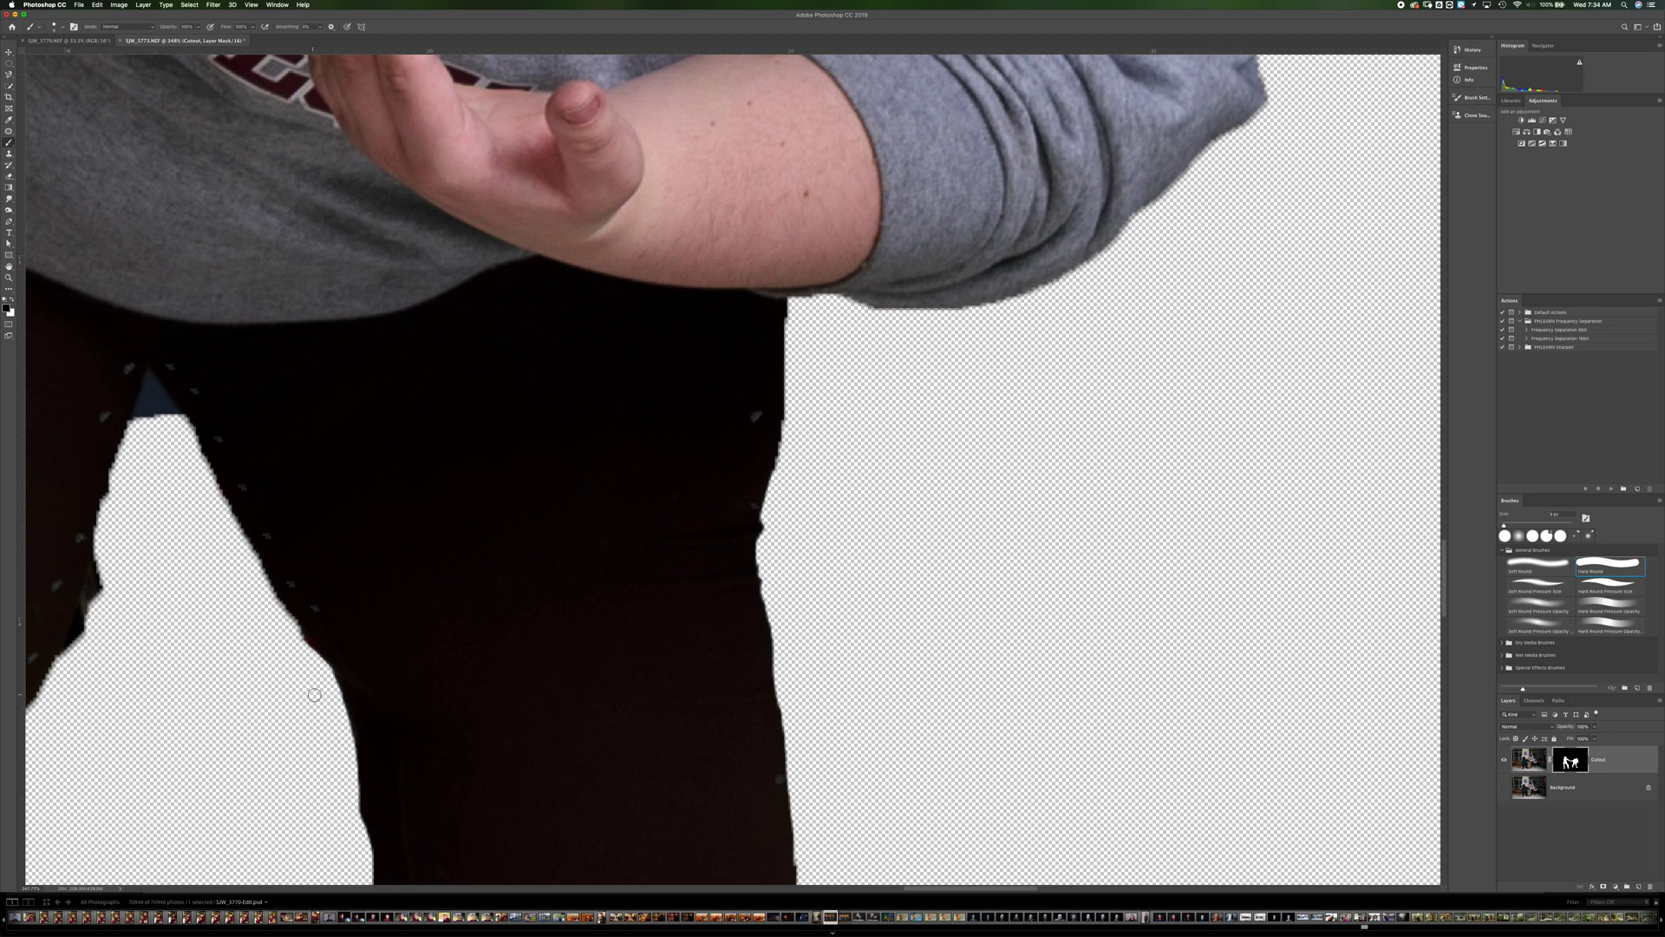
scroll(290, 683, "left", 10)
scroll(290, 683, "up", 2)
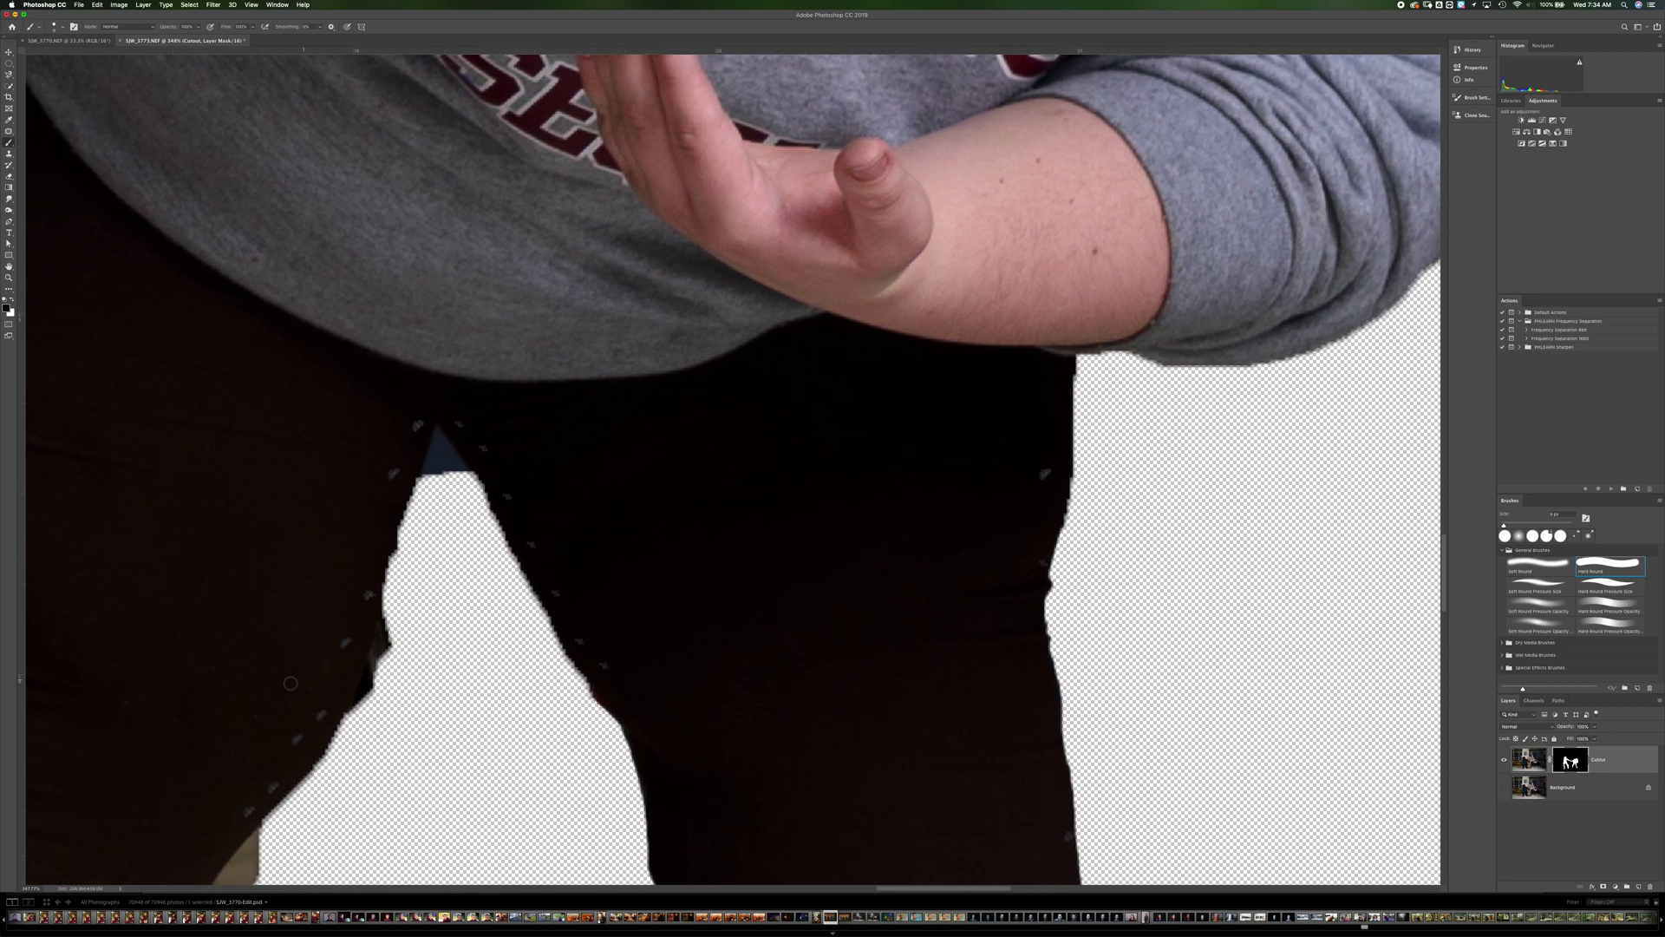
scroll(290, 682, "down", 10)
scroll(291, 683, "left", 4)
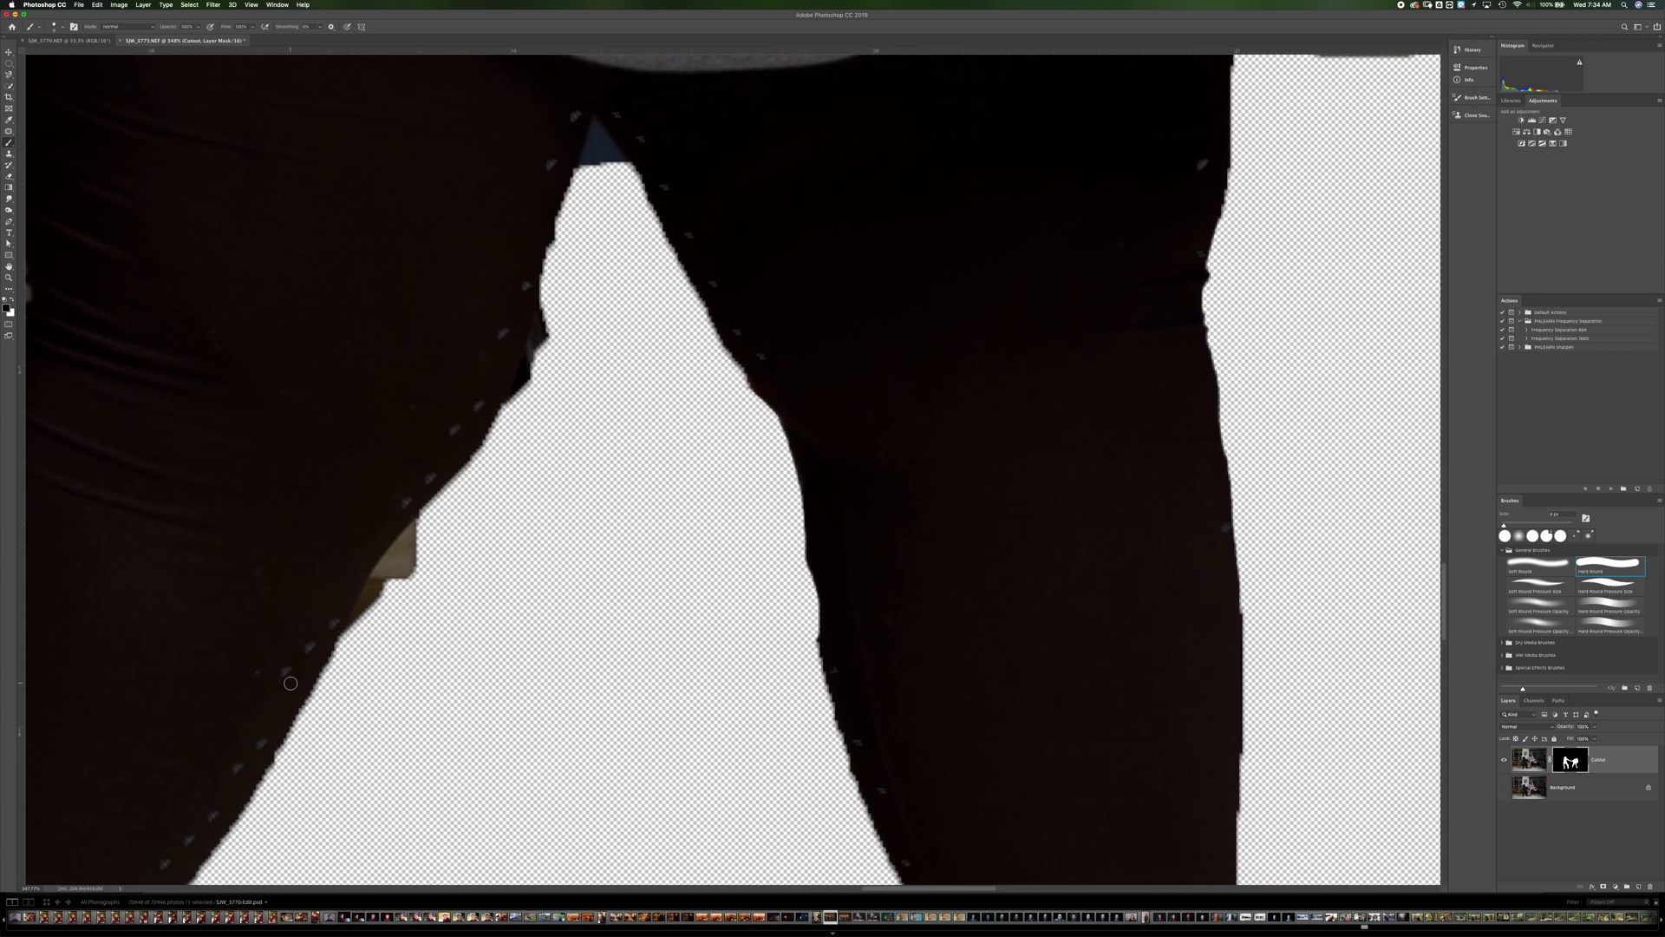
mouse_move(414, 526)
left_mouse_down()
mouse_move(354, 628)
mouse_move(383, 610)
left_mouse_up()
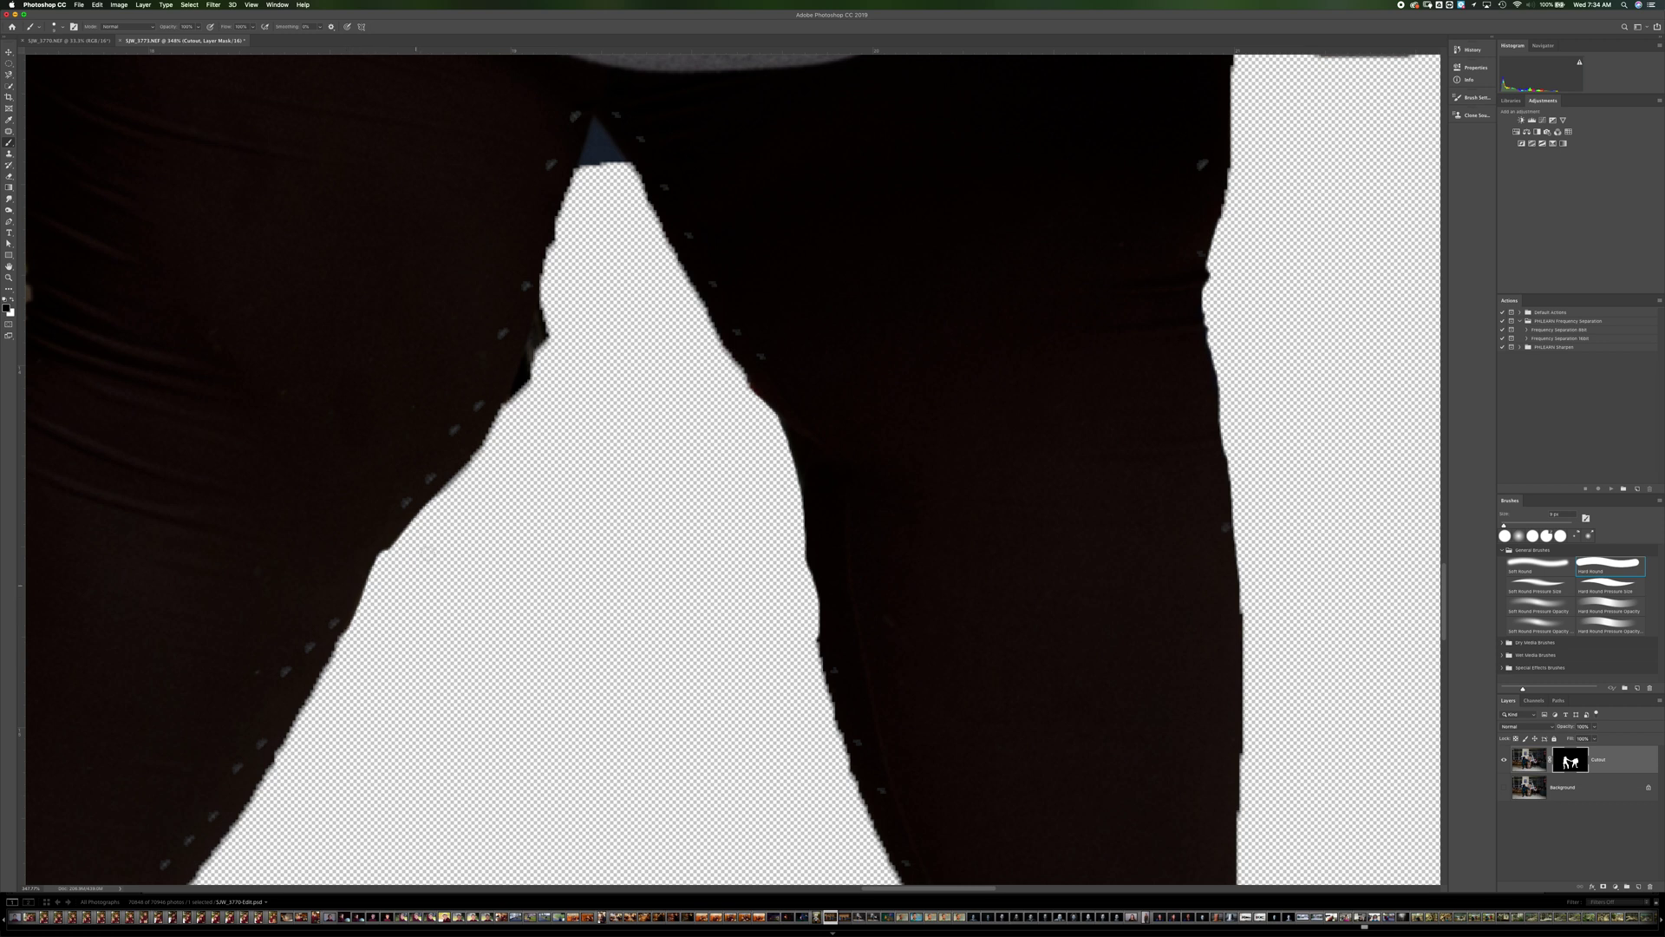
left_click_drag(544, 321, 539, 354)
- Mask out the dark furniture remnant along the outer edge of the pant leg, from the knee down to the sneaker
scroll(531, 327, "down", 5)
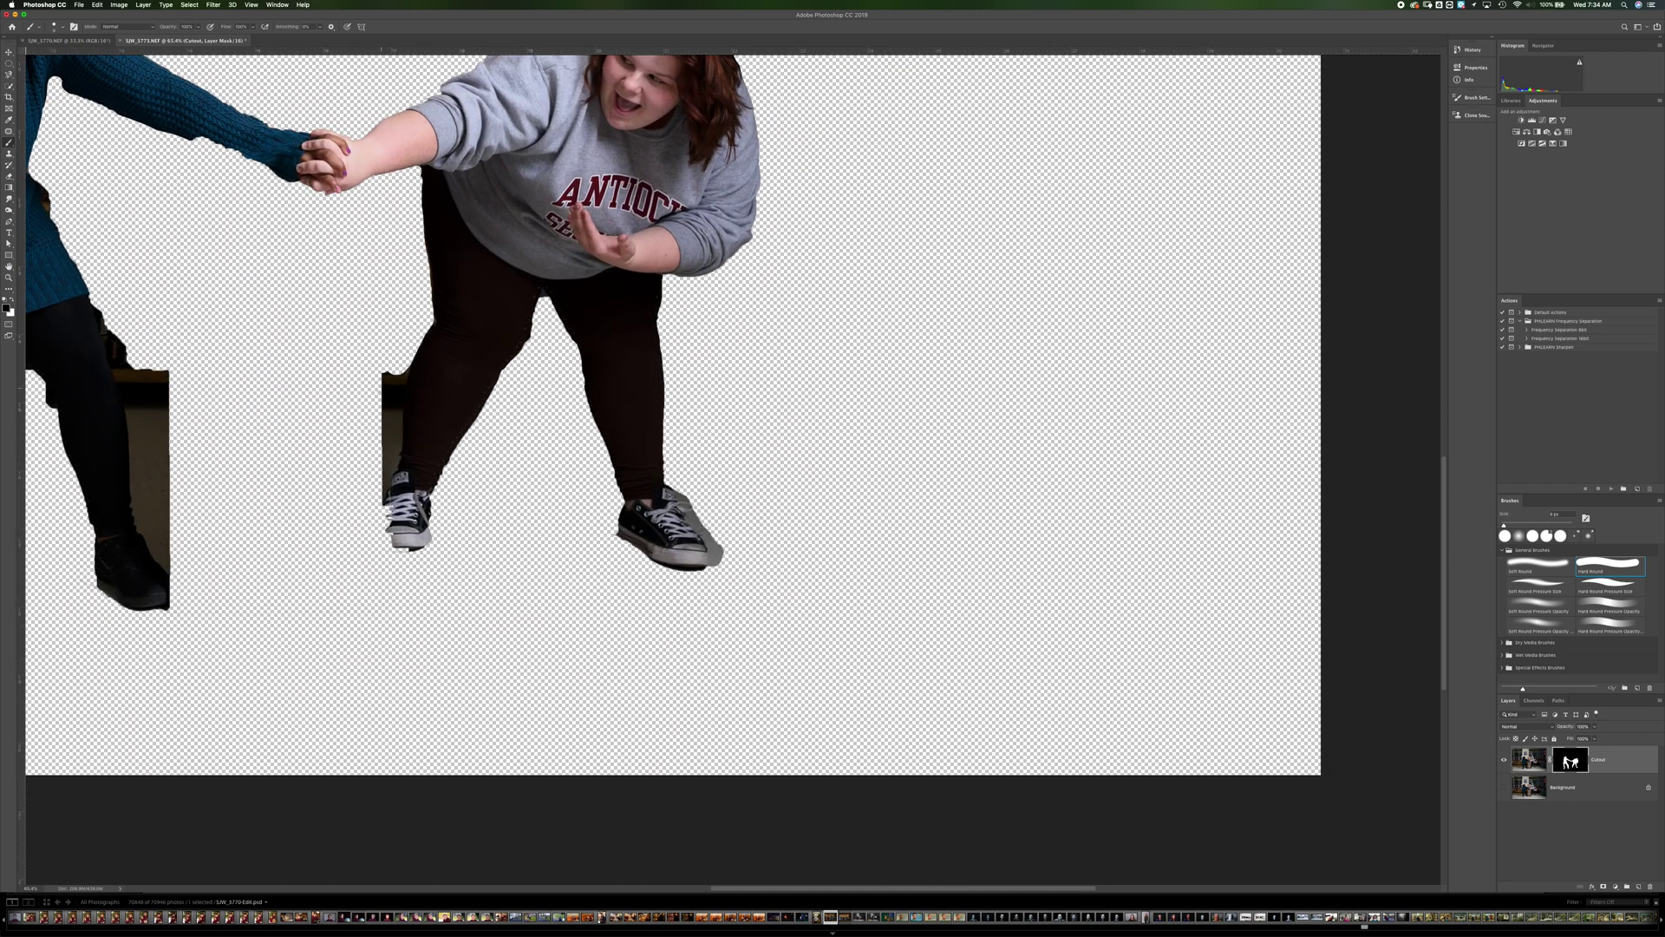
scroll(363, 383, "up", 5)
scroll(362, 383, "down", 3)
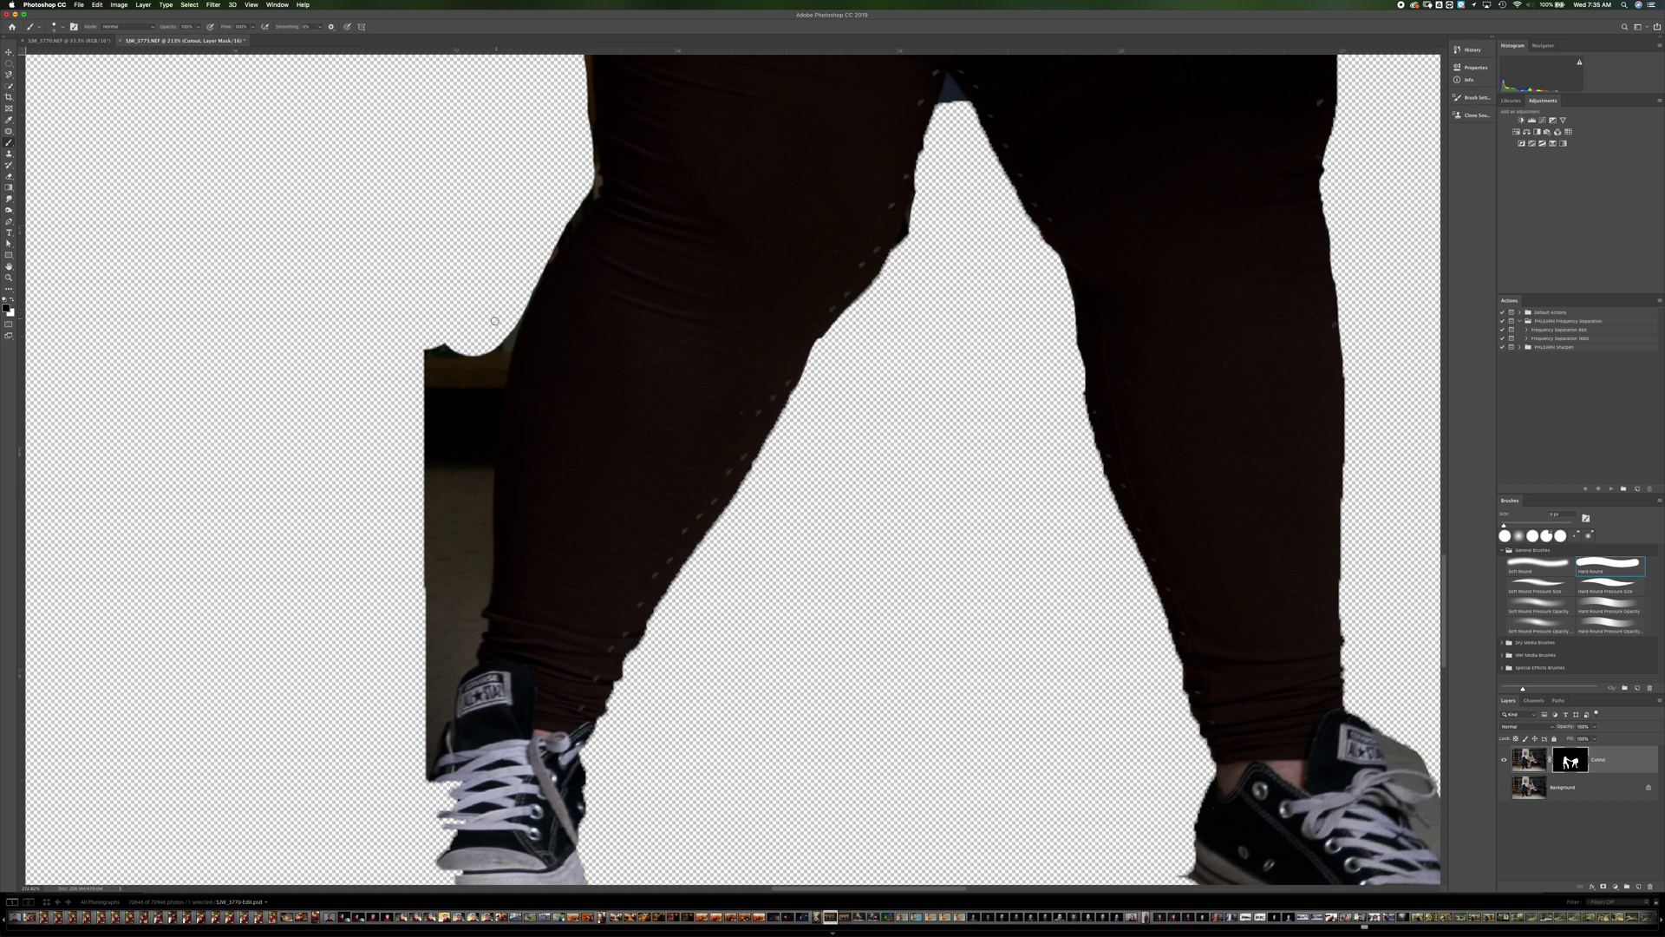
mouse_move(512, 310)
left_mouse_down()
mouse_move(495, 369)
mouse_move(515, 303)
left_mouse_up()
mouse_move(499, 359)
left_mouse_down()
mouse_move(476, 480)
mouse_move(473, 453)
mouse_move(476, 434)
mouse_move(478, 599)
mouse_move(475, 500)
mouse_move(469, 636)
mouse_move(434, 726)
mouse_move(473, 356)
mouse_move(441, 421)
mouse_move(471, 615)
mouse_move(436, 444)
mouse_move(420, 777)
left_mouse_up()
scroll(418, 579, "up", 5)
scroll(418, 580, "down", 4)
key("x")
key("bracketleft")
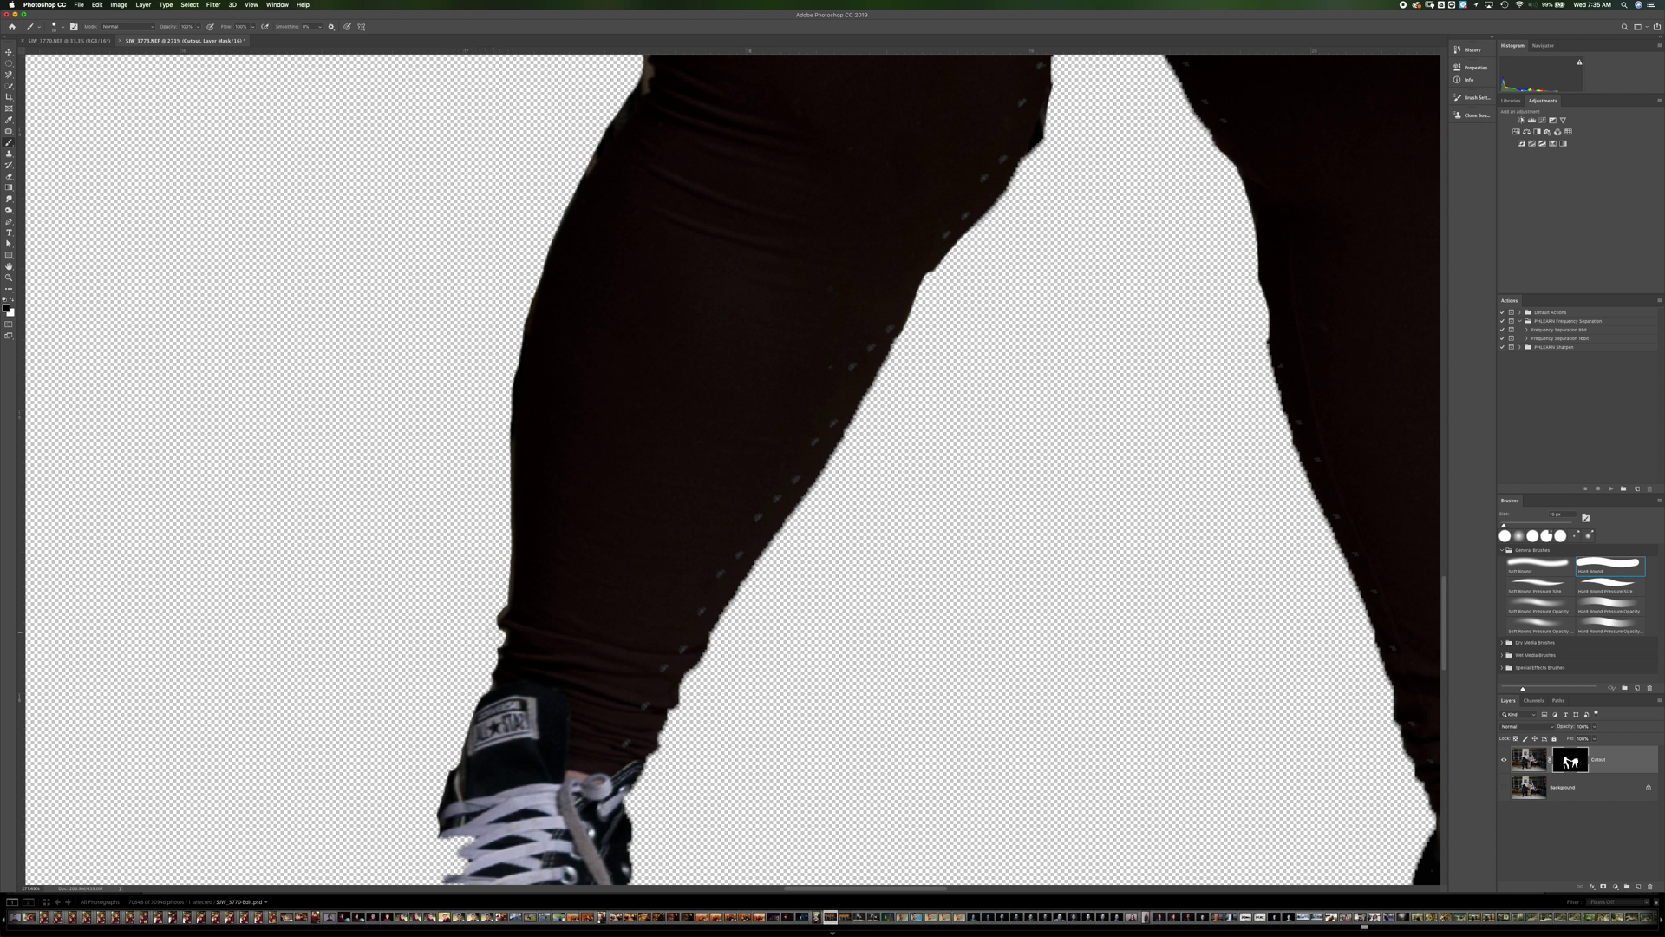
- Paint white on the mask to restore the missing laces, side and sole of the sneaker below that leg
scroll(459, 559, "down", 5)
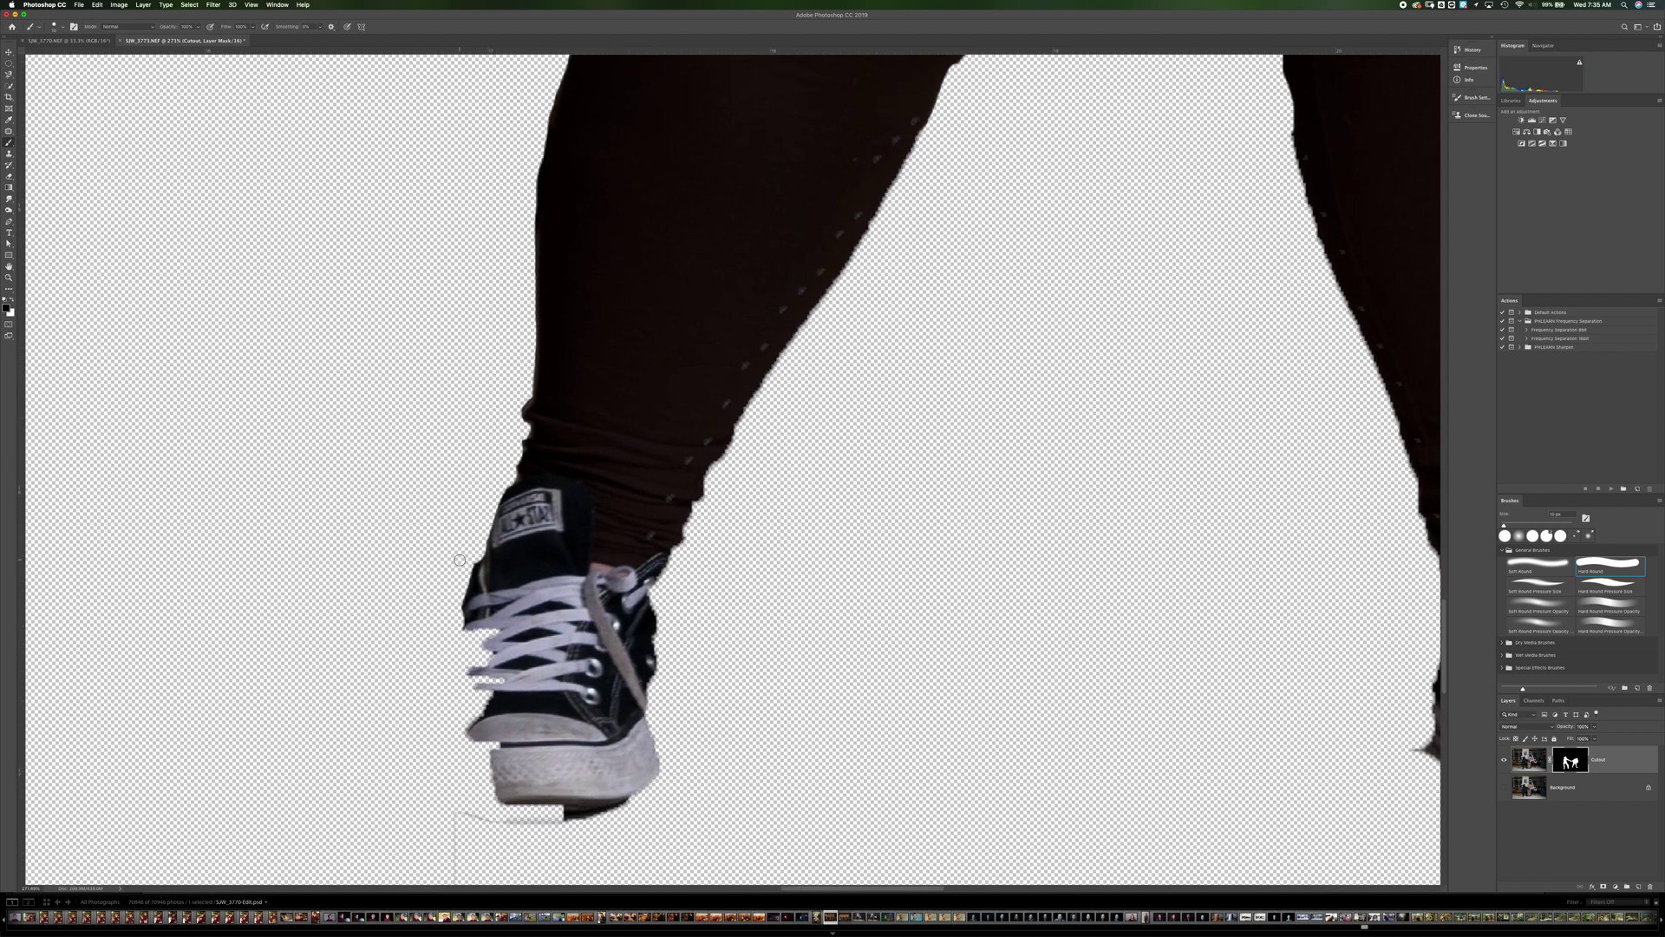
scroll(460, 560, "down", 5)
scroll(460, 560, "left", 3)
scroll(459, 560, "down", 6)
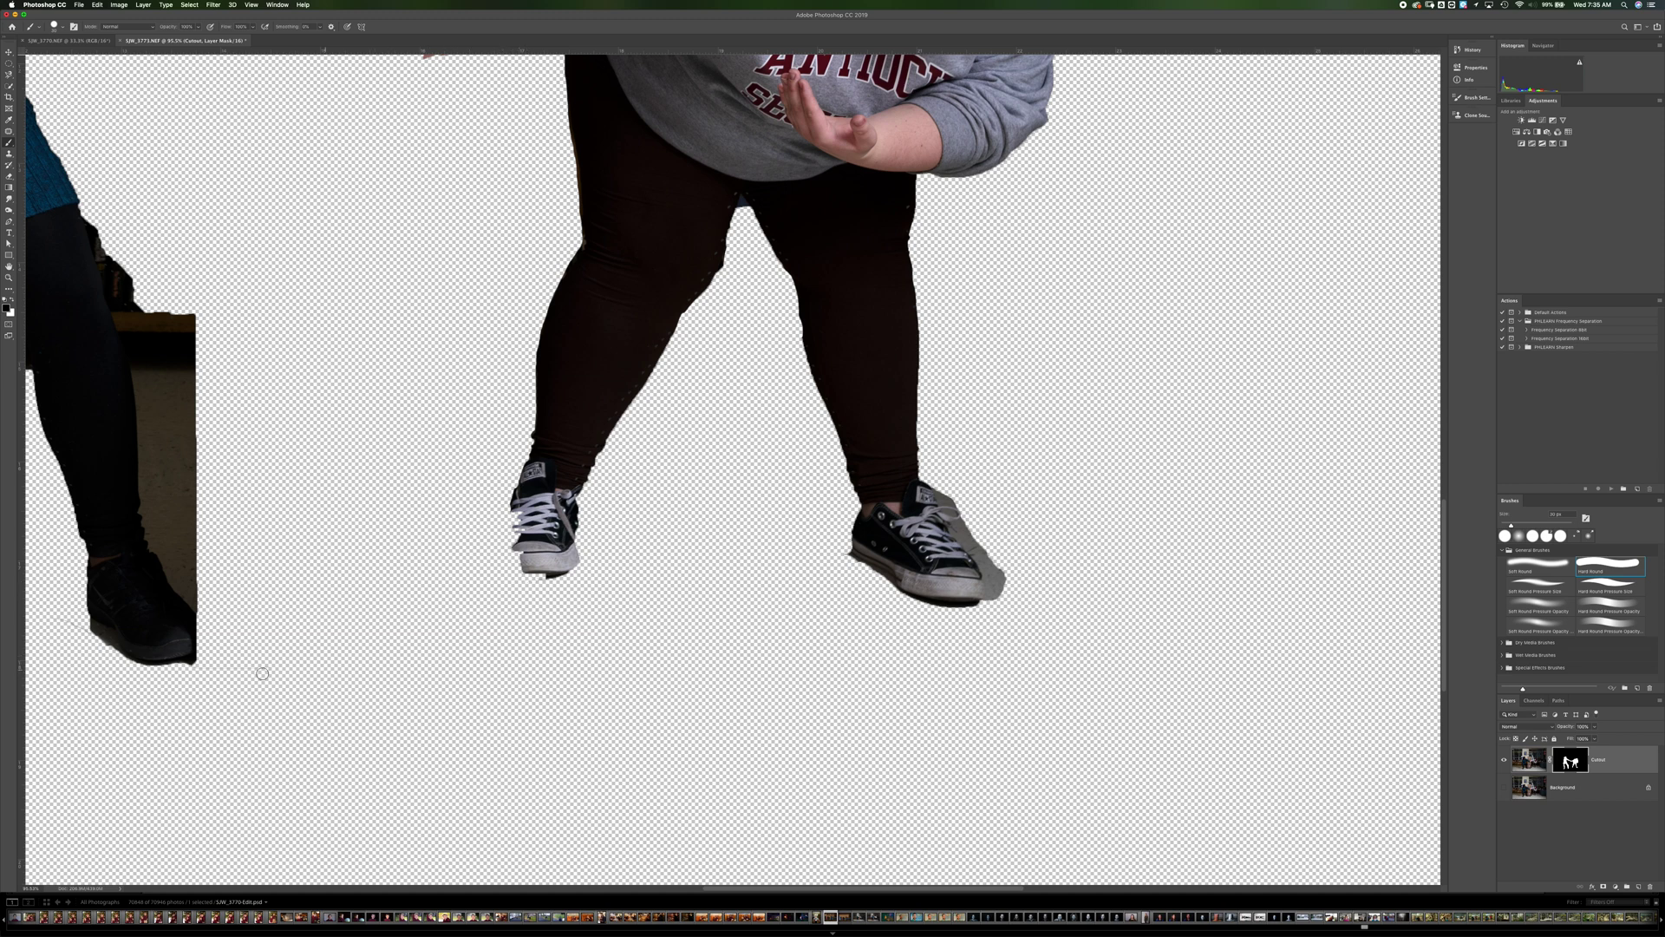
key("x")
left_click_drag(519, 553, 514, 519)
left_click_drag(542, 450, 520, 486)
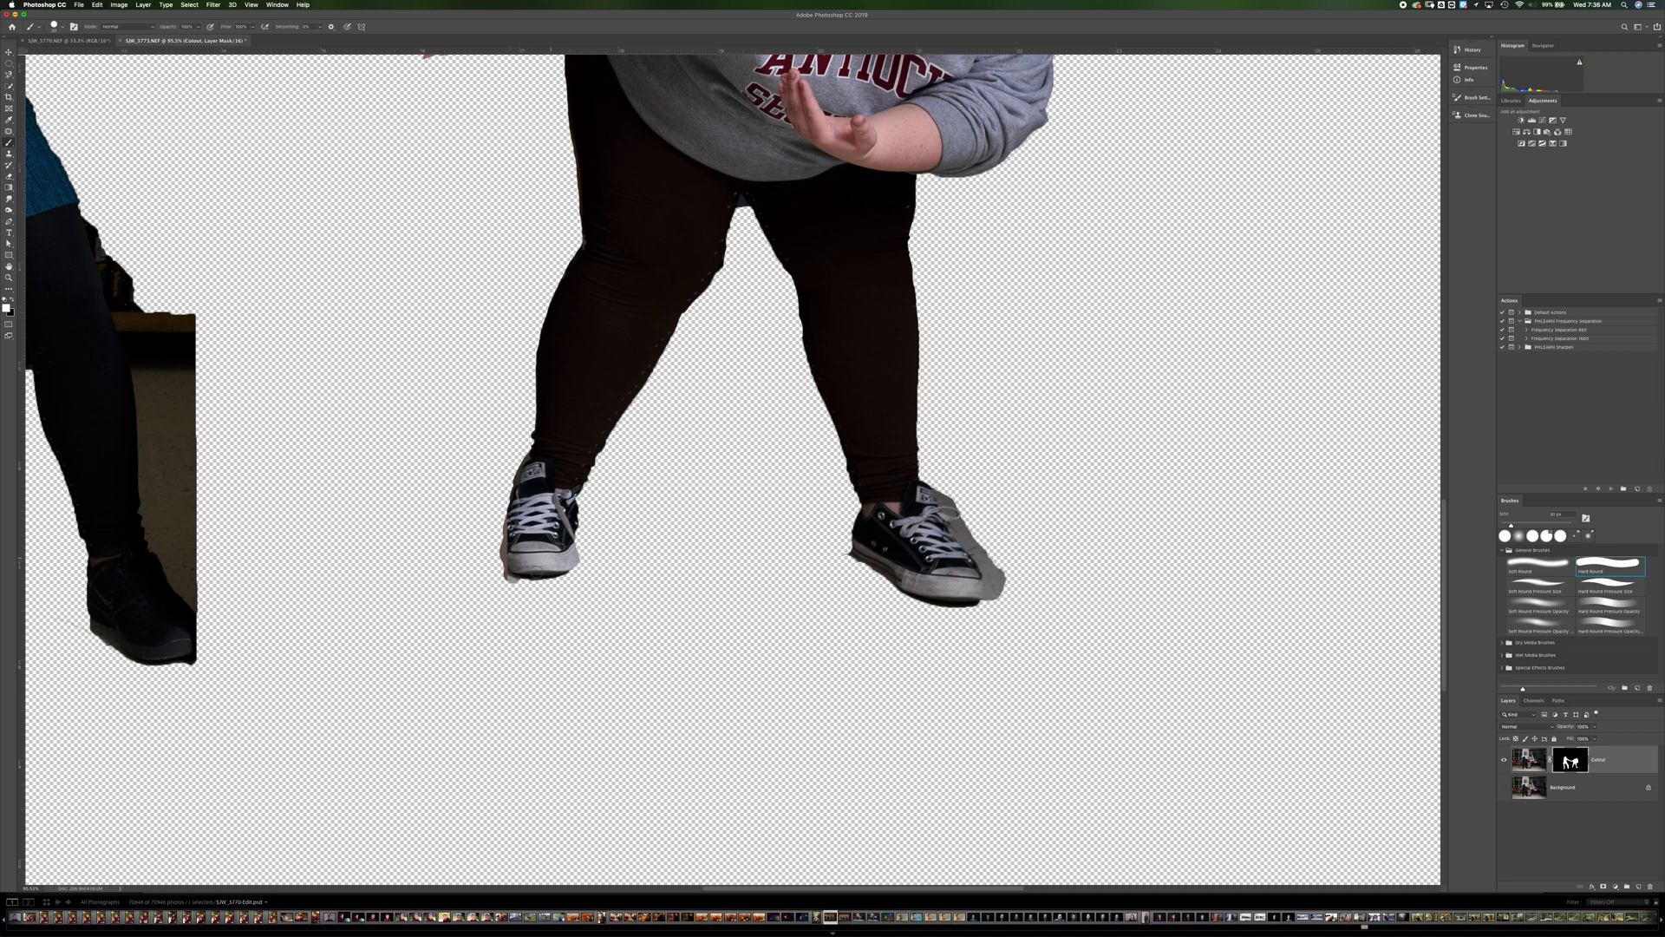
- Mask out the floor shadow beside the other sneaker and reshape the mask edge around its toe
key("x")
left_click_drag(986, 566, 1000, 576)
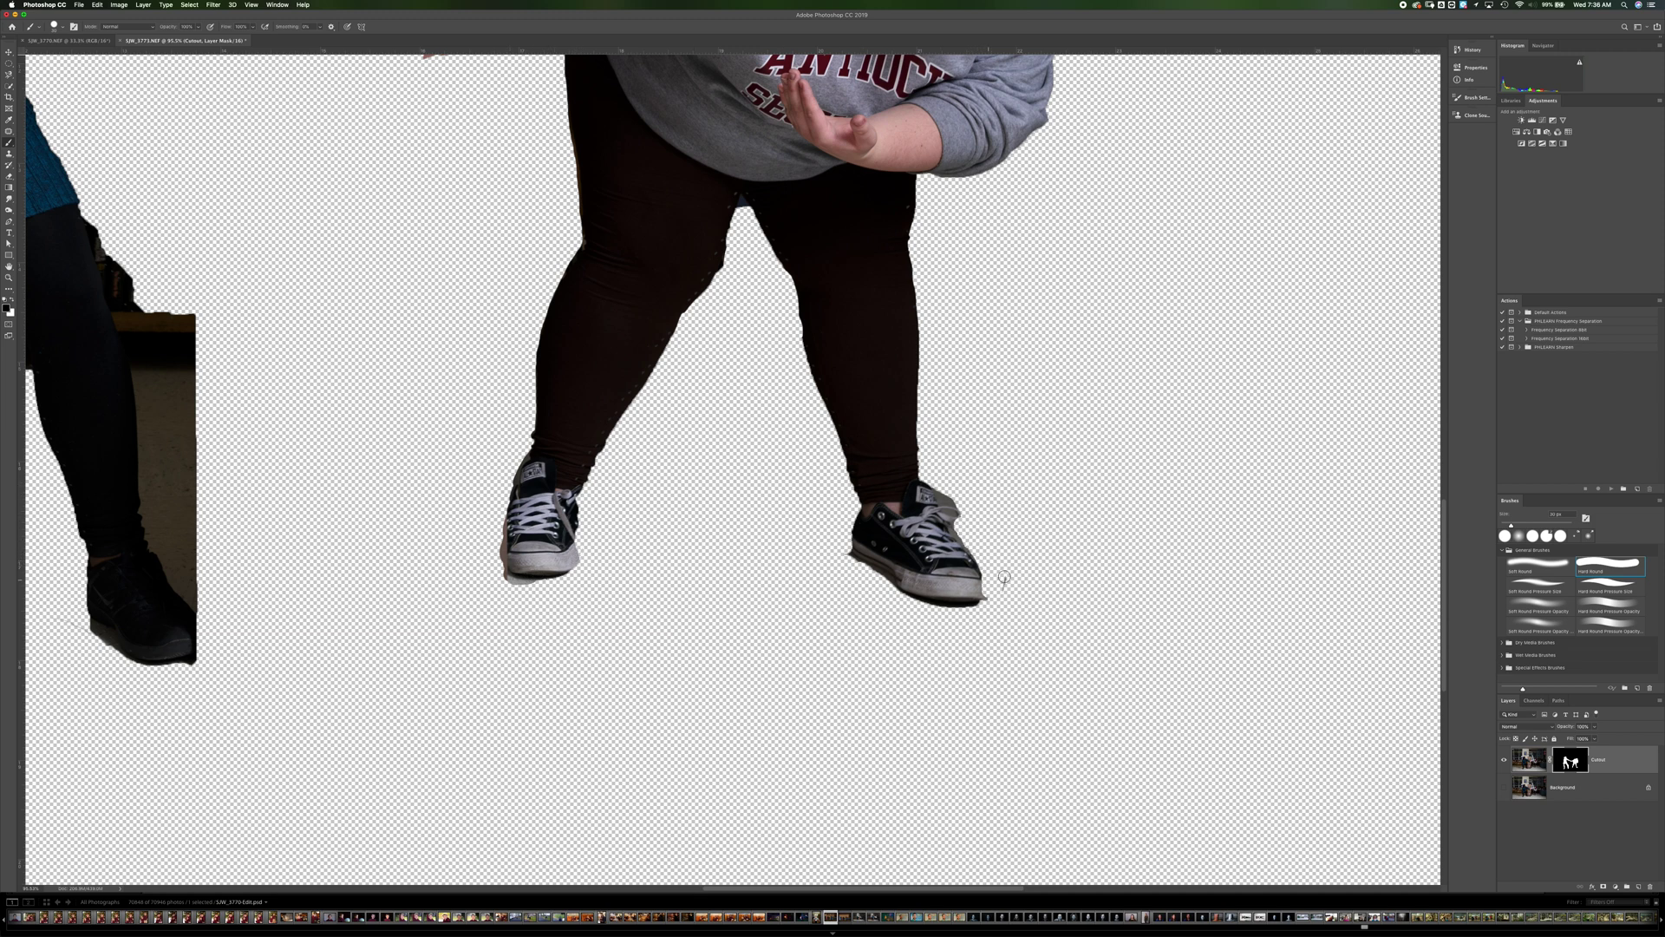
key("x")
left_click_drag(976, 594, 967, 553)
key("x")
mouse_move(965, 537)
left_mouse_down()
mouse_move(991, 589)
mouse_move(972, 609)
left_mouse_up()
scroll(949, 502, "up", 5)
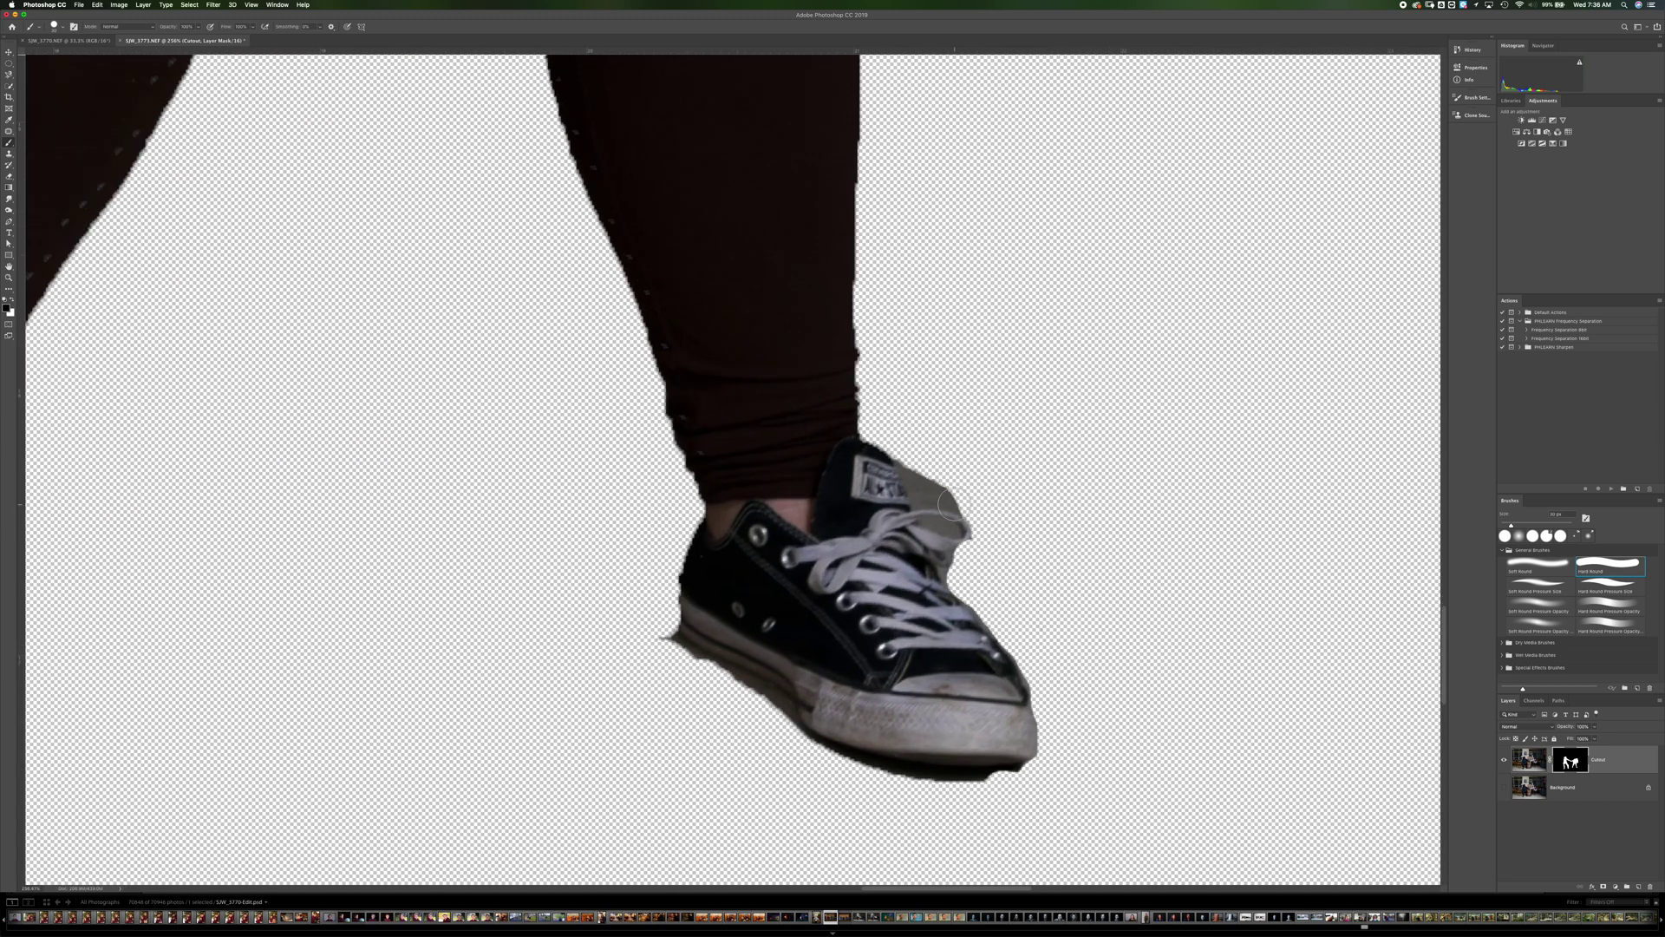
- Mask out the grey remnant beside that sneaker's tongue and around its lace loop, using a smaller brush for the details
mouse_move(920, 448)
left_mouse_down()
mouse_move(925, 493)
mouse_move(959, 501)
left_mouse_up()
key("bracketleft")
key("bracketleft")
key("bracketleft")
key("bracketleft")
key("bracketleft")
key("bracketleft")
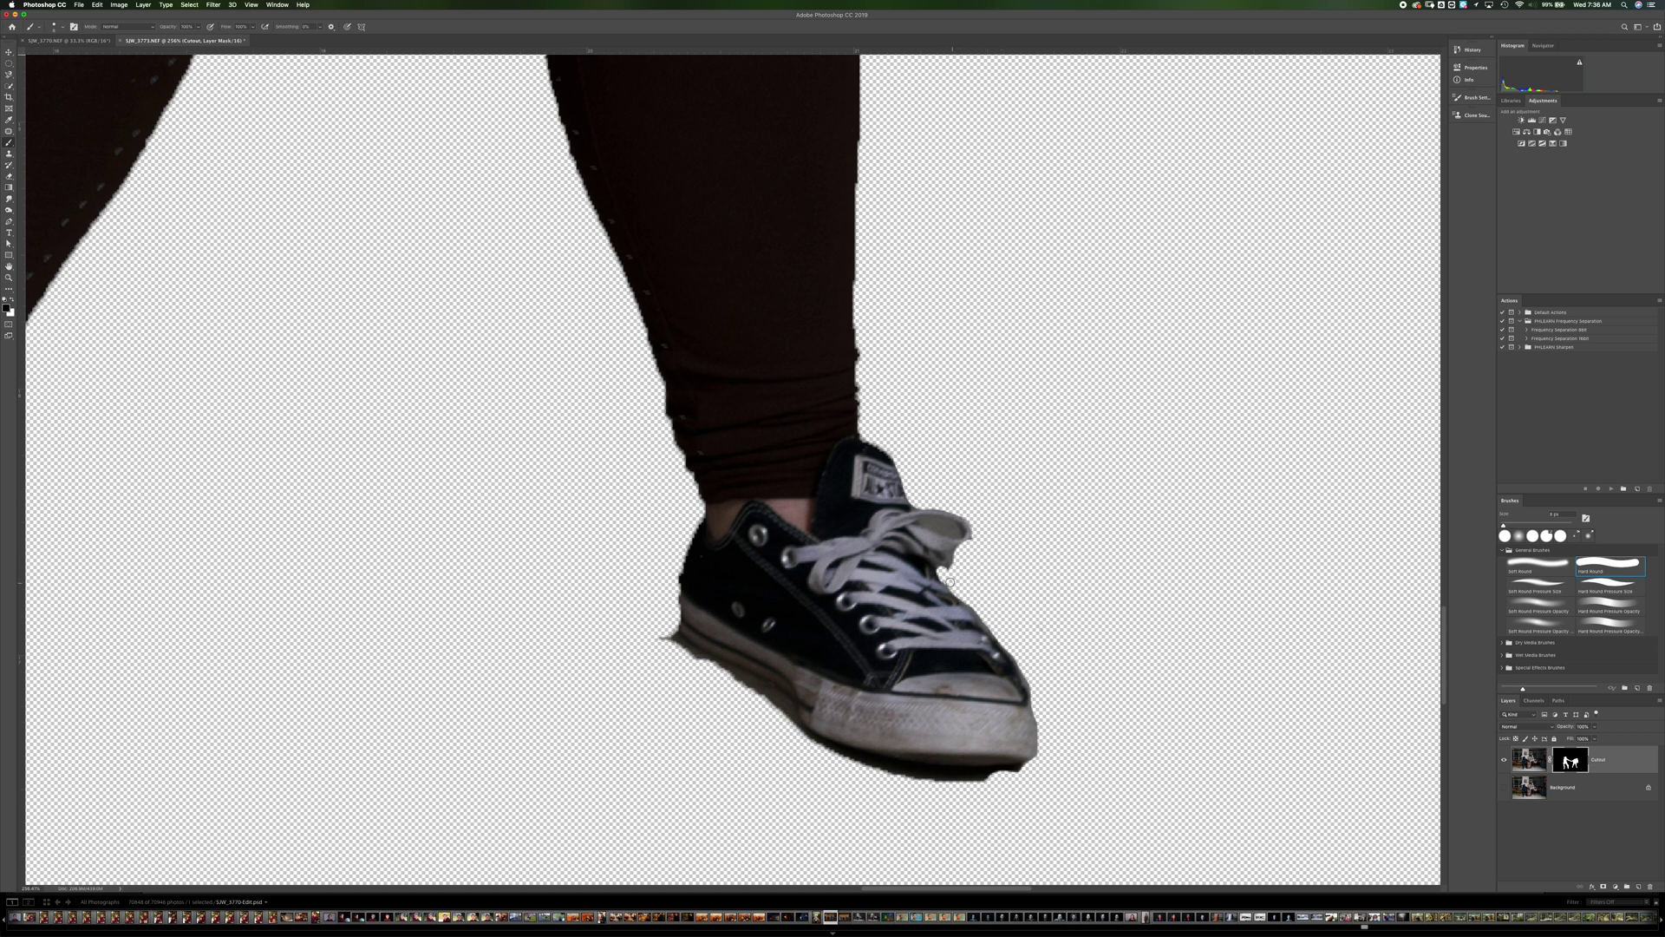
mouse_move(952, 569)
left_mouse_down()
mouse_move(957, 531)
mouse_move(923, 522)
mouse_move(958, 535)
left_mouse_up()
key("x")
key("x")
- Tile both documents vertically and copy the masked layer of the two people into the bookshelf photo
key("super+0")
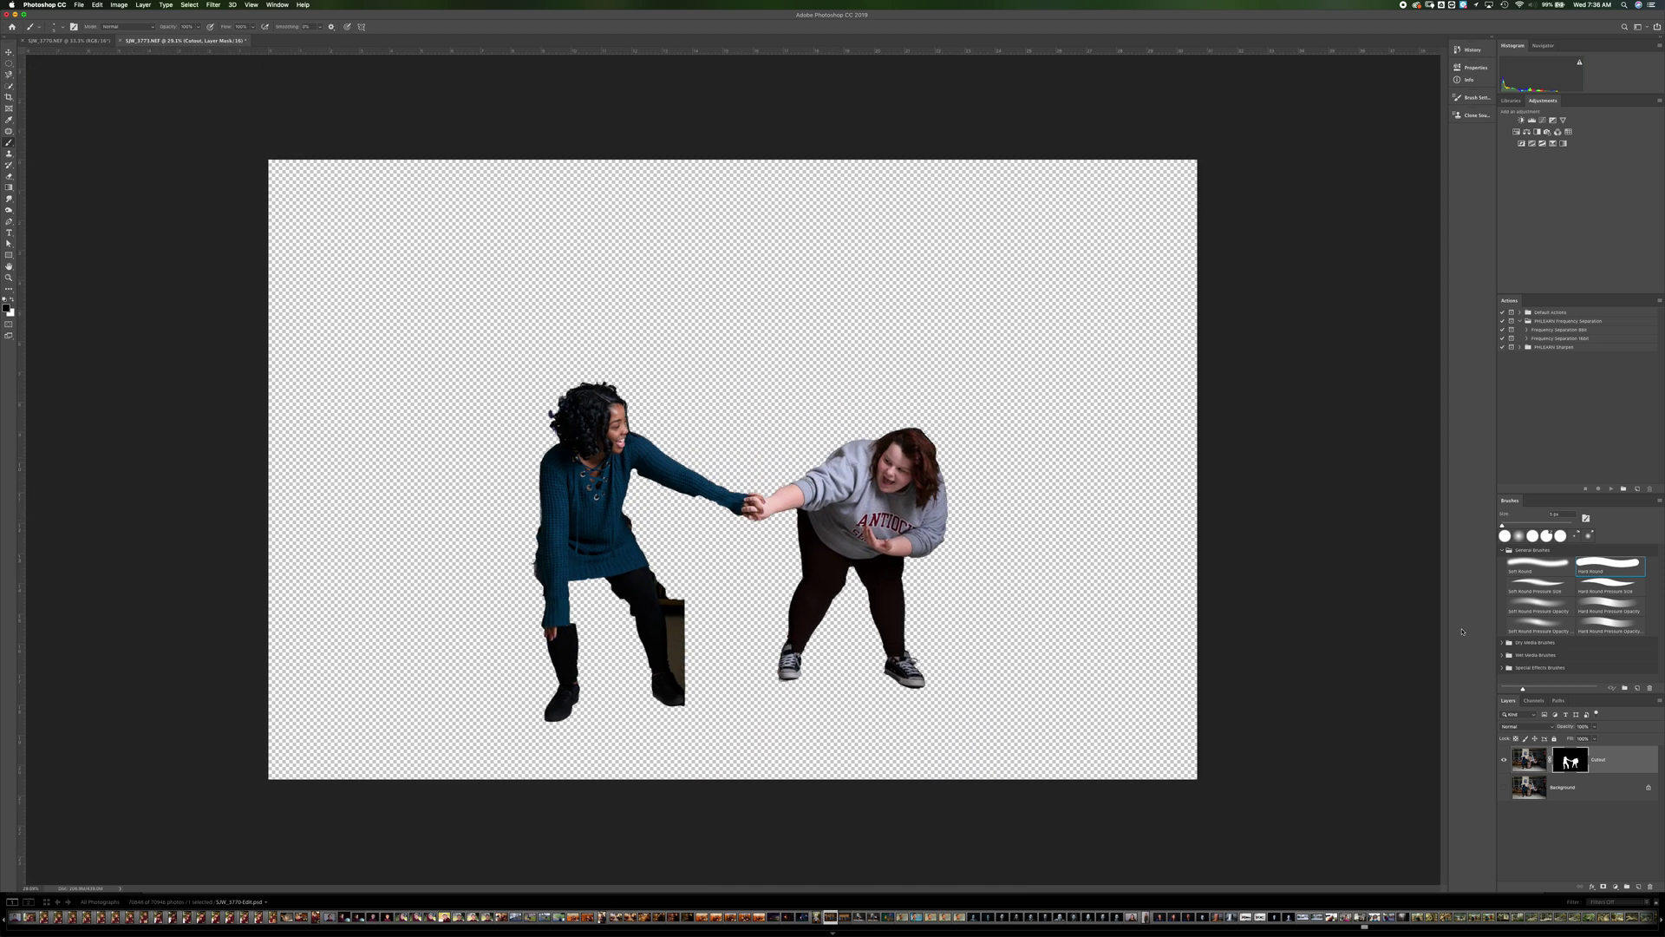
left_click(277, 4)
mouse_move(347, 15)
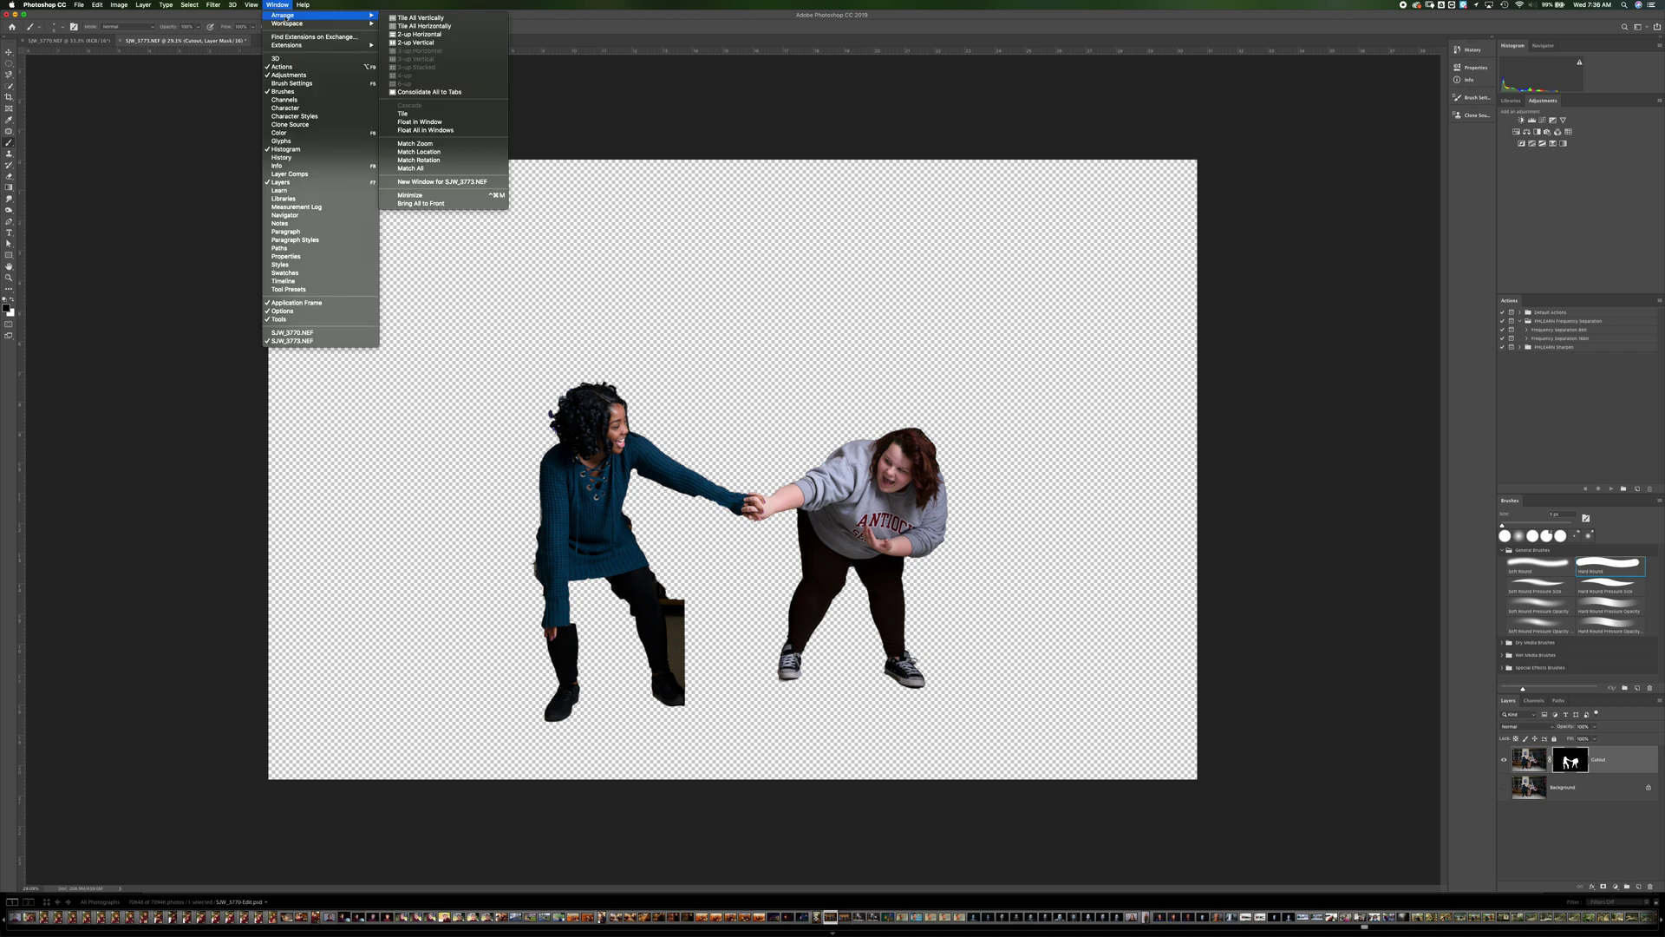
left_click(405, 18)
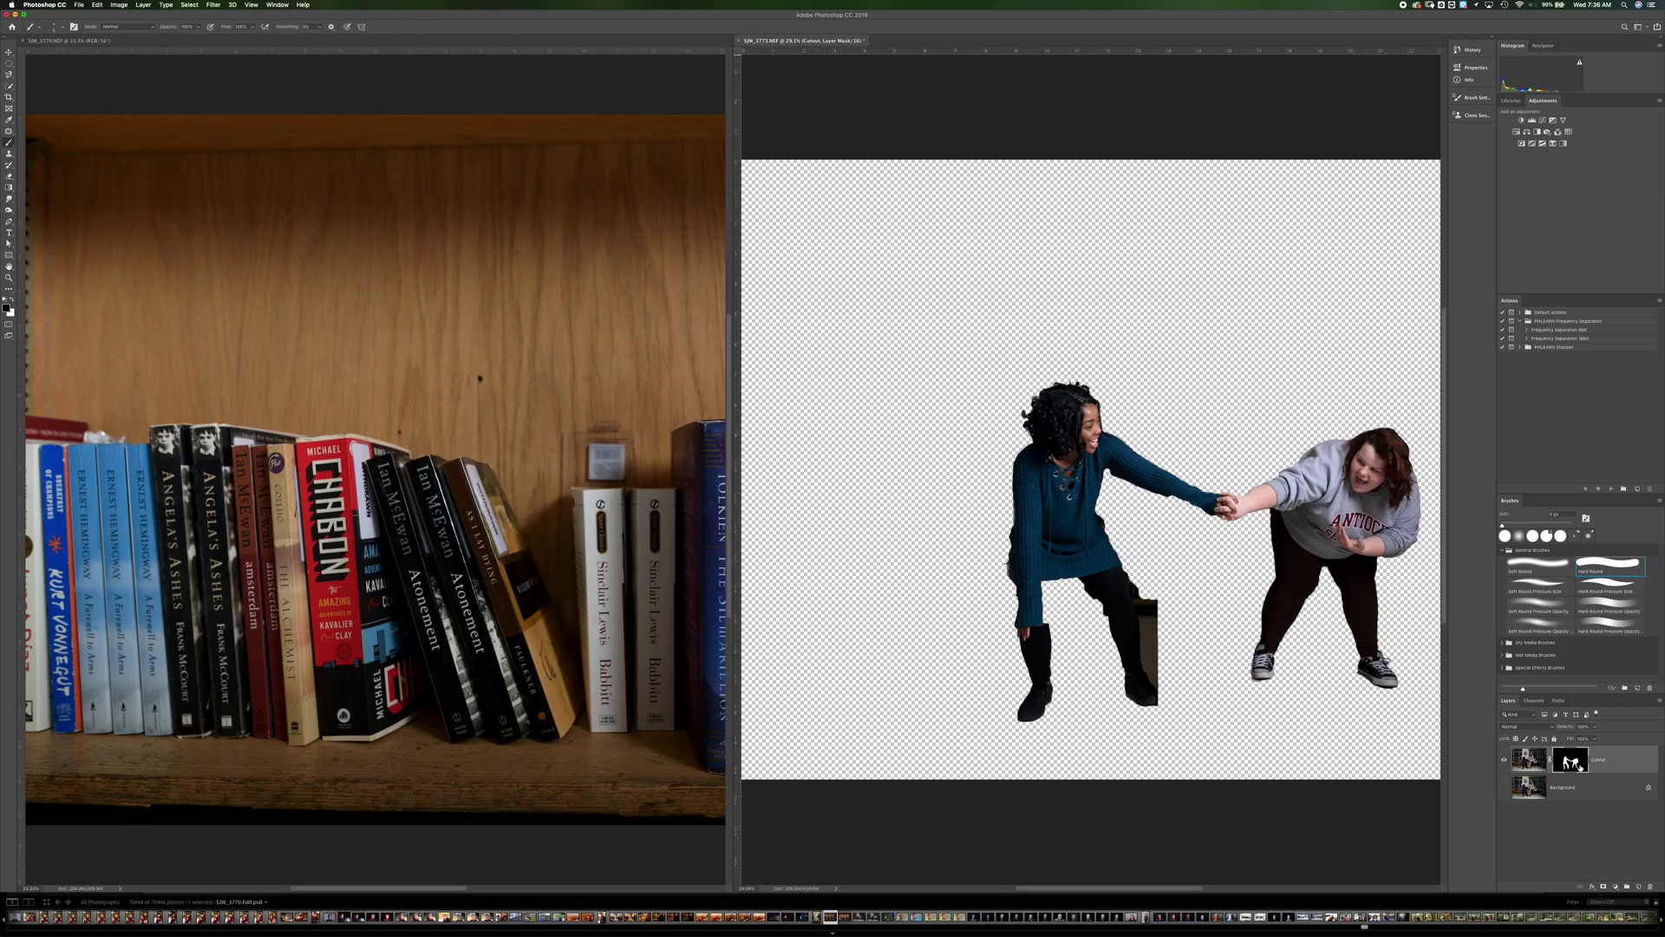
left_click_drag(1526, 760, 541, 560)
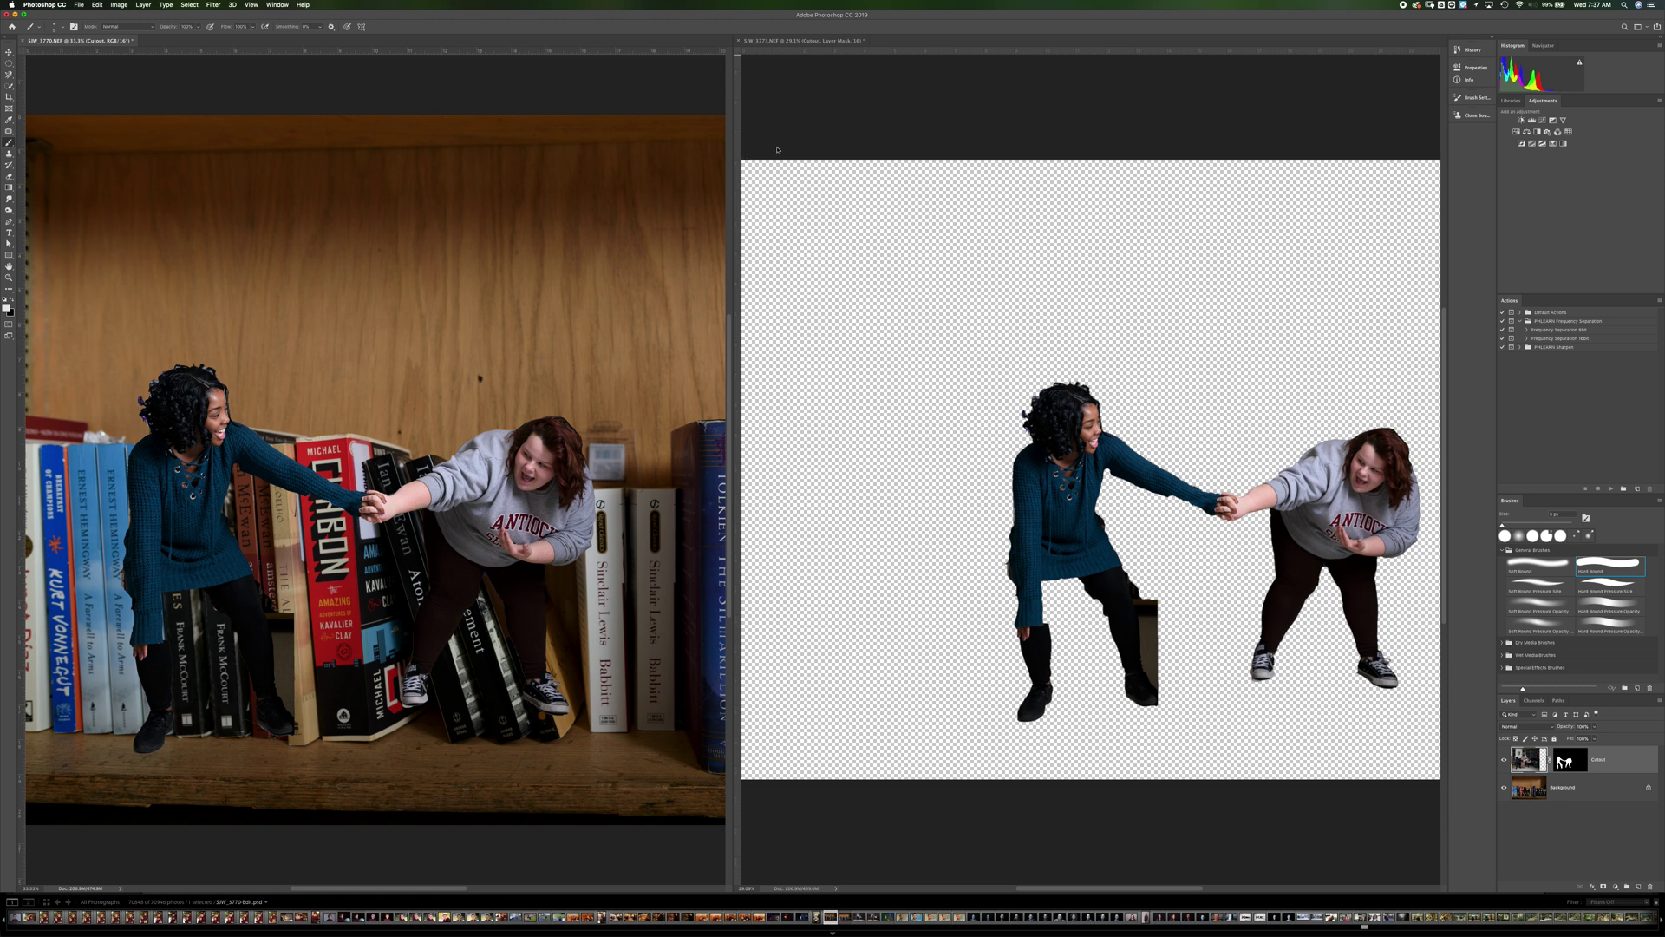
- Close the original cutout document, leaving only the bookshelf composite open
left_click(737, 49)
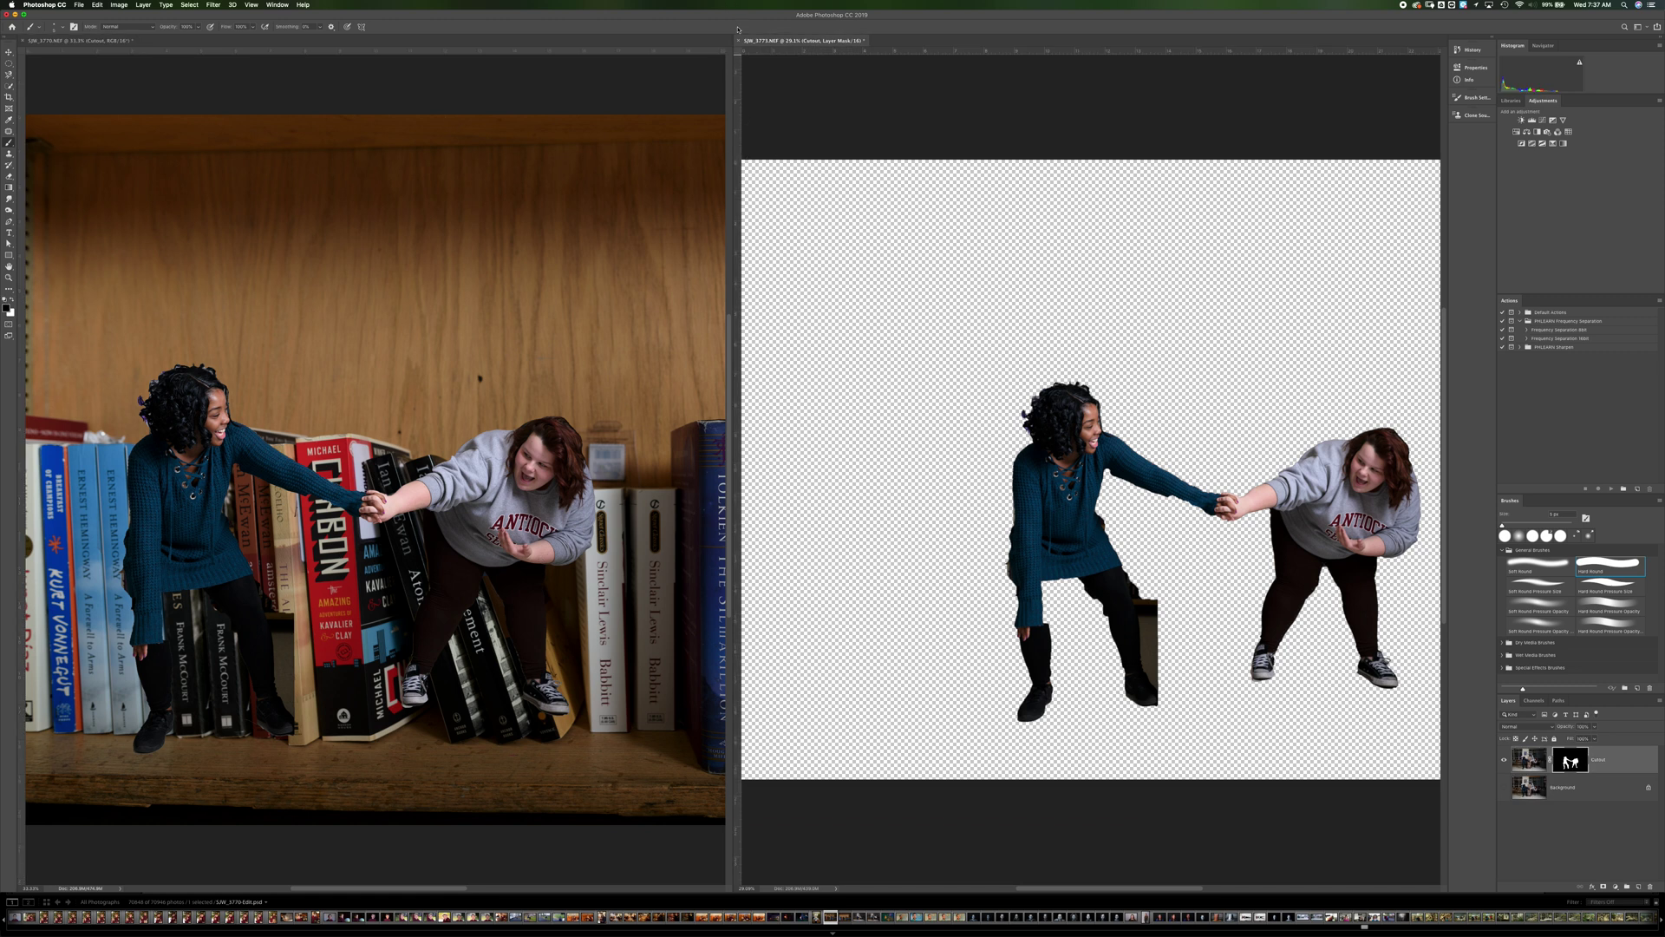
left_click(738, 41)
left_click(804, 276)
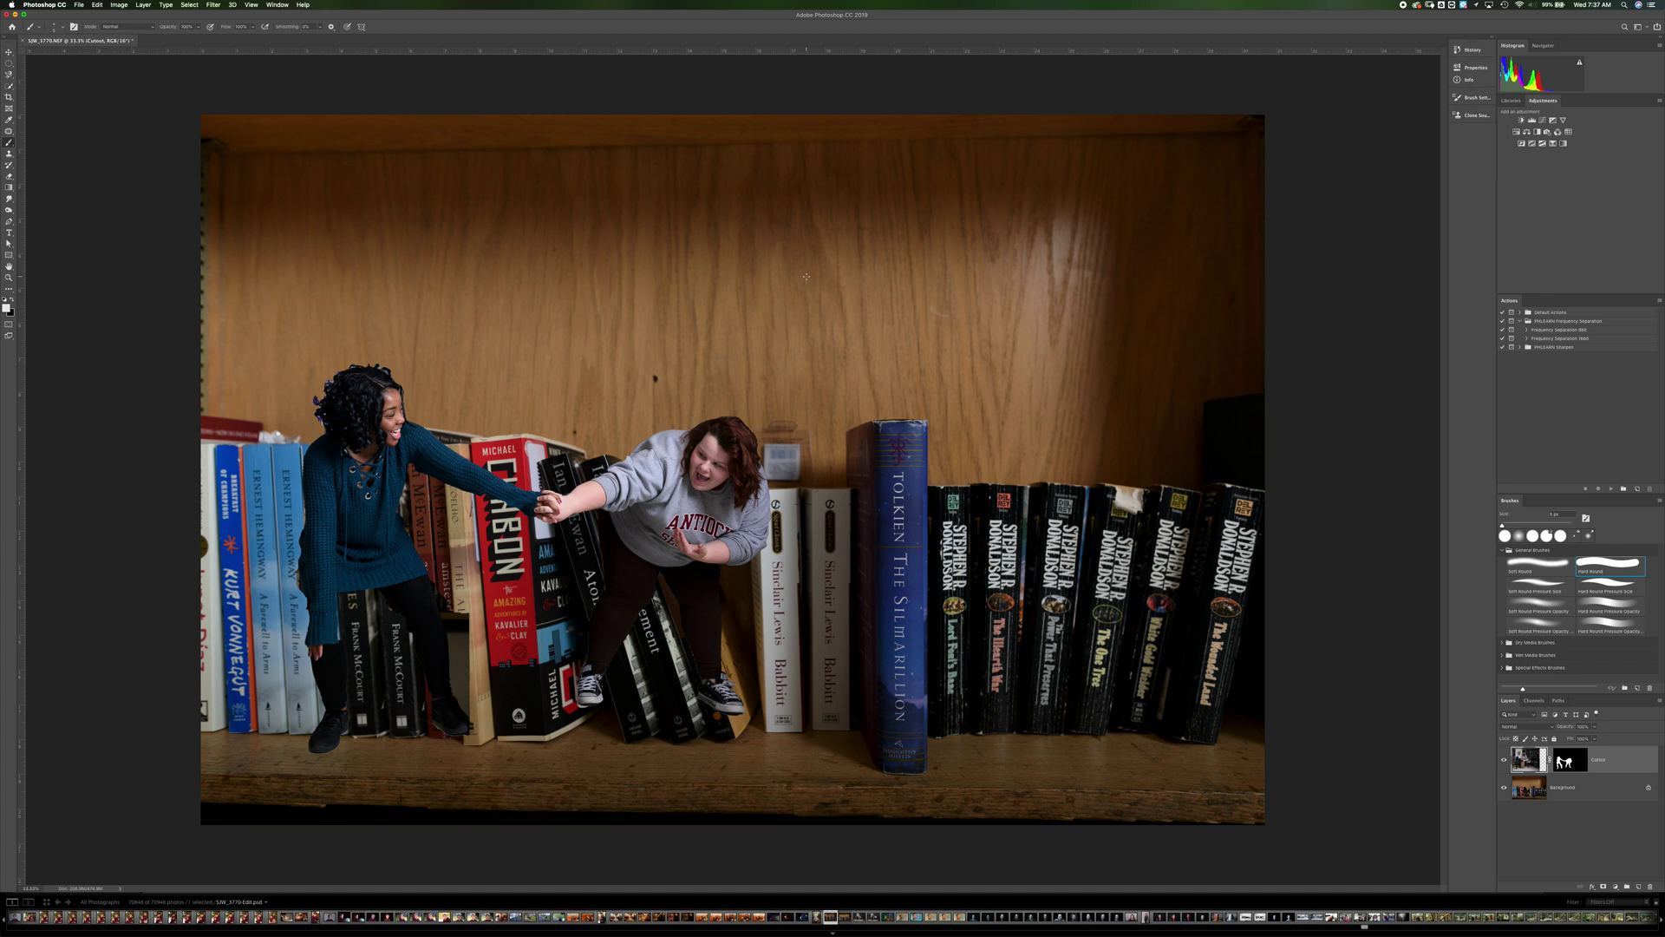
- Move the two people along the shelf so their joined hands reach The Silmarillion book
key("v")
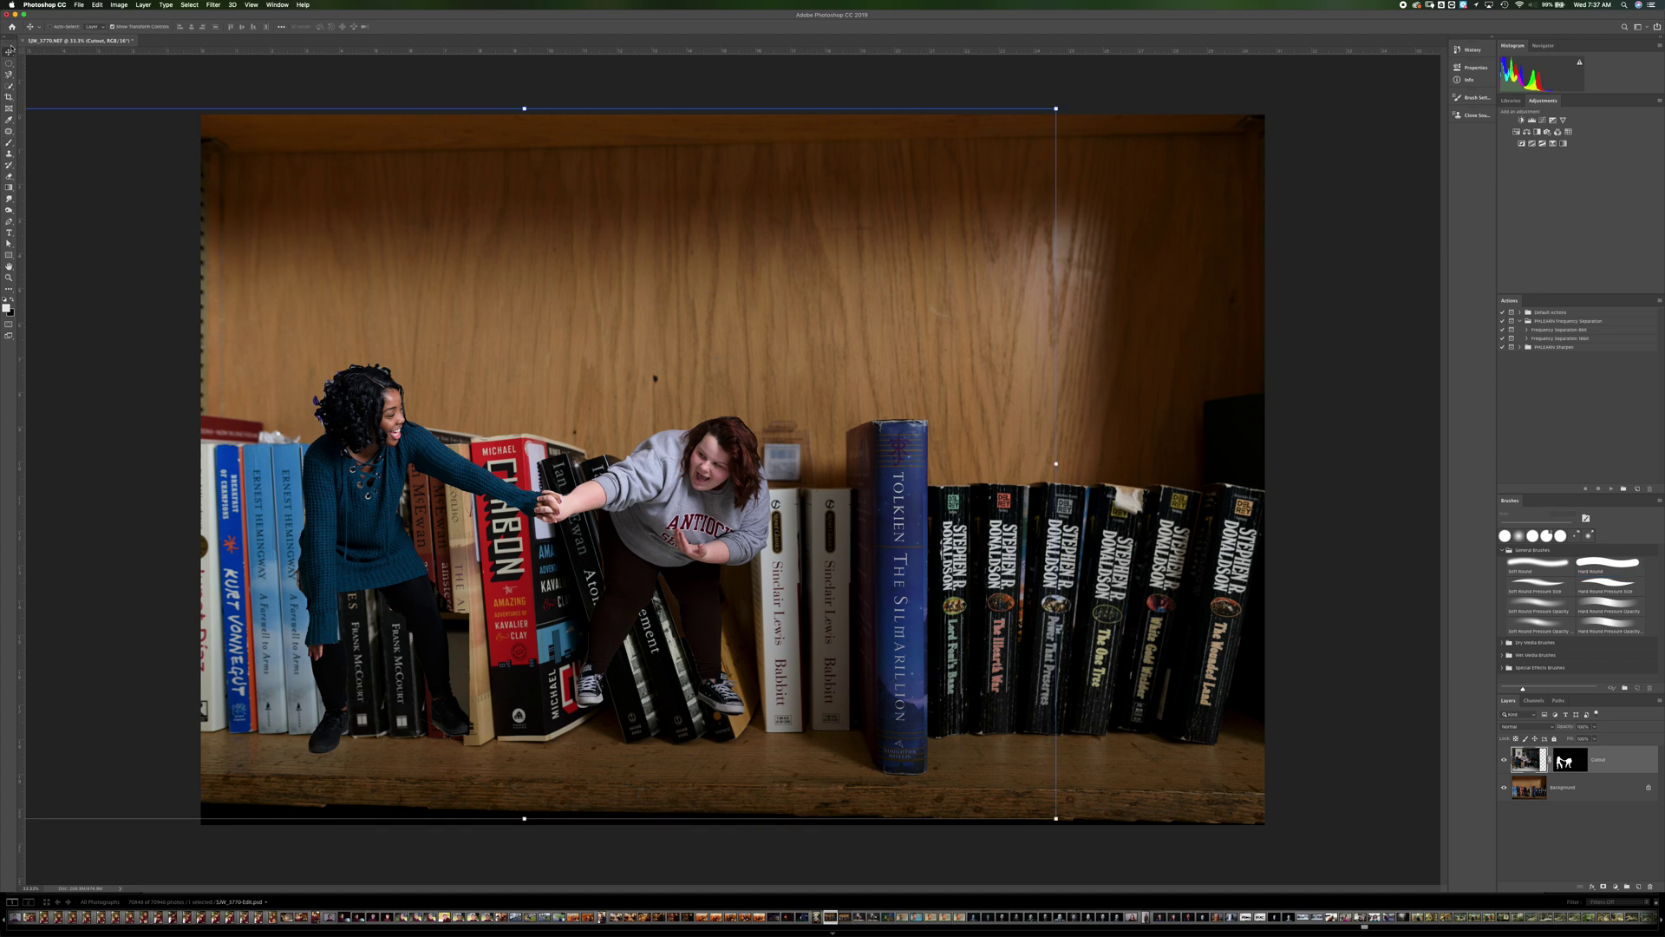
left_click_drag(559, 384, 774, 406)
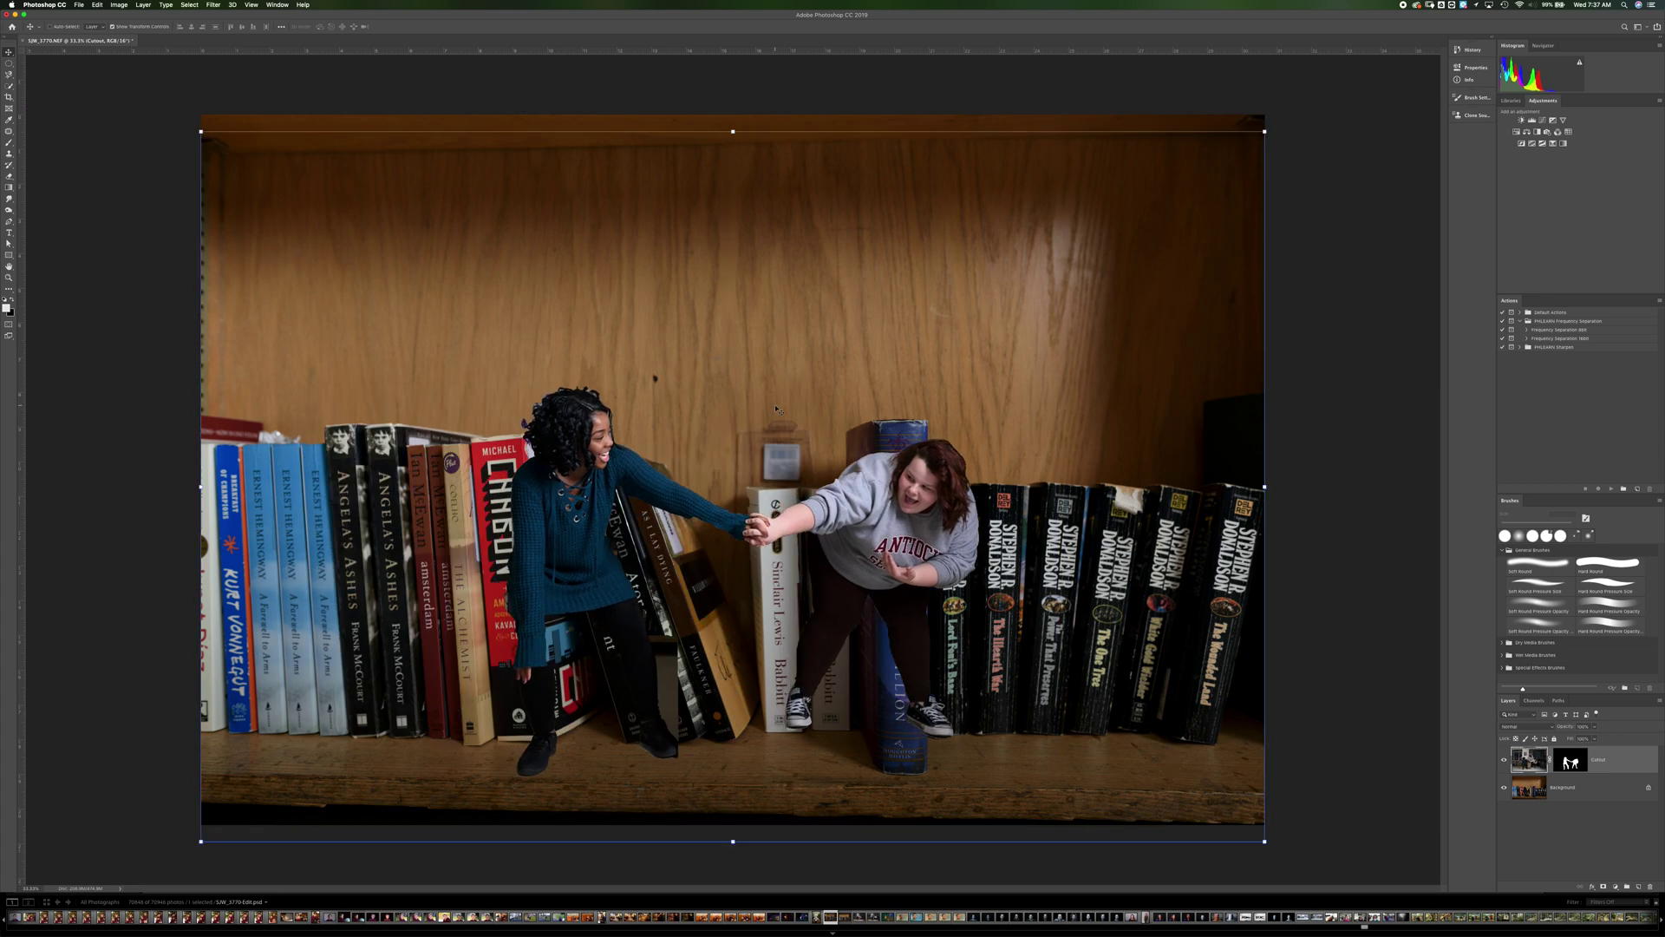
left_click_drag(869, 482, 1042, 508)
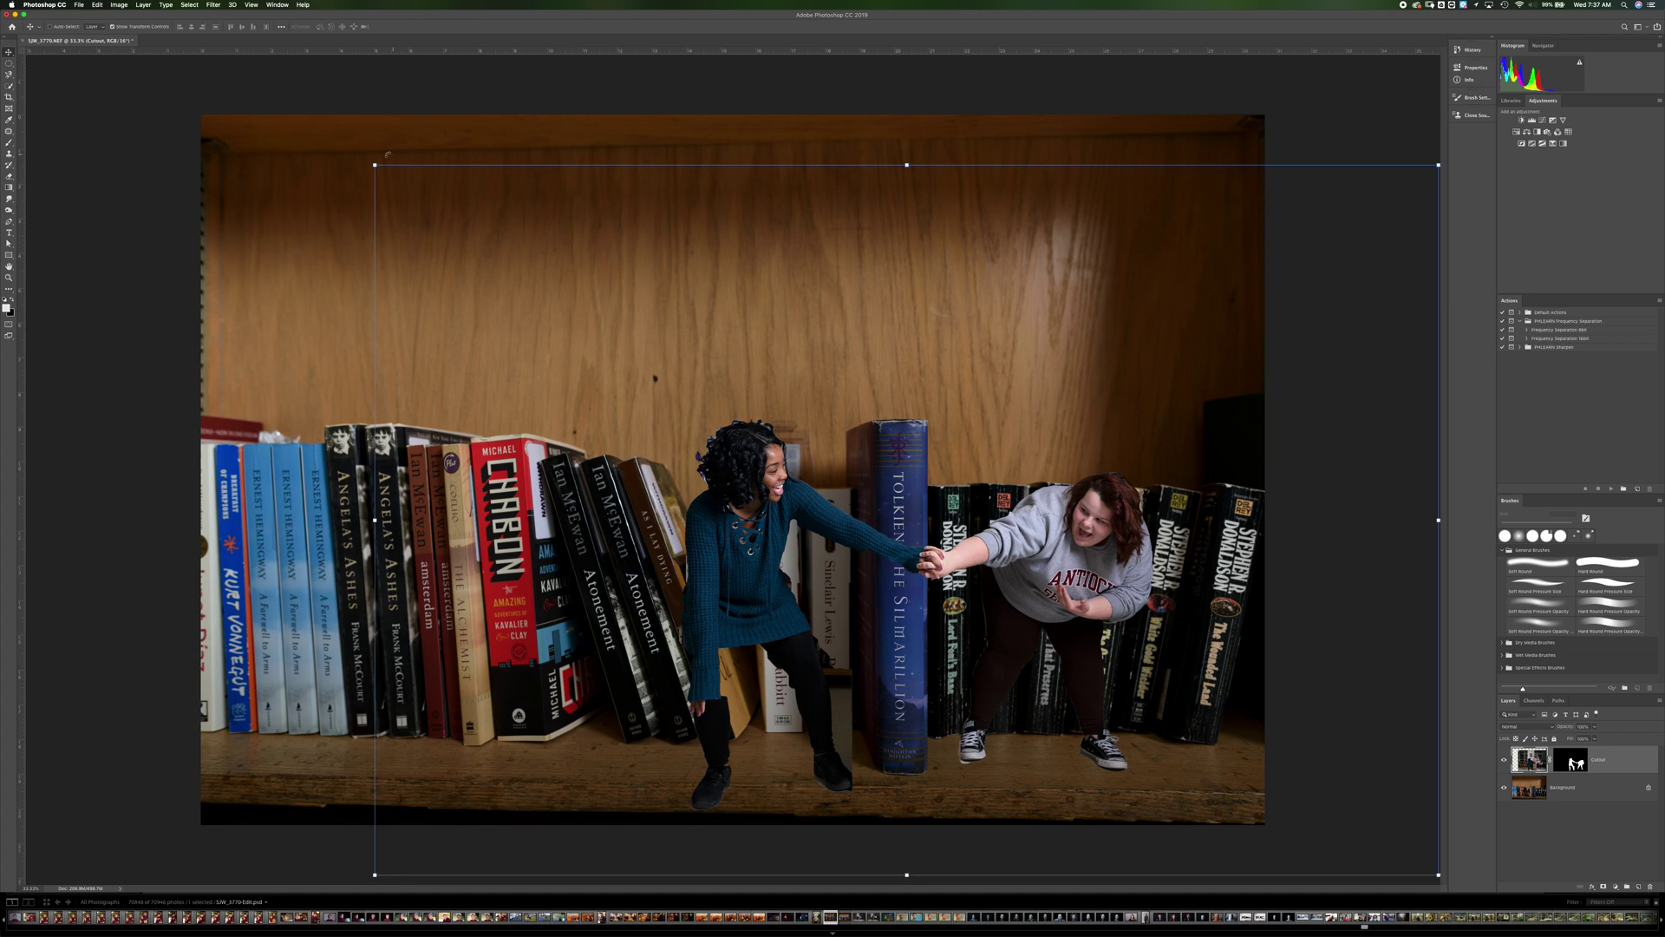
- Scale the two people down in stages, repositioning them so their joined hands stay in front of The Silmarillion
left_click_drag(373, 162, 500, 266)
left_click_drag(865, 586, 814, 561)
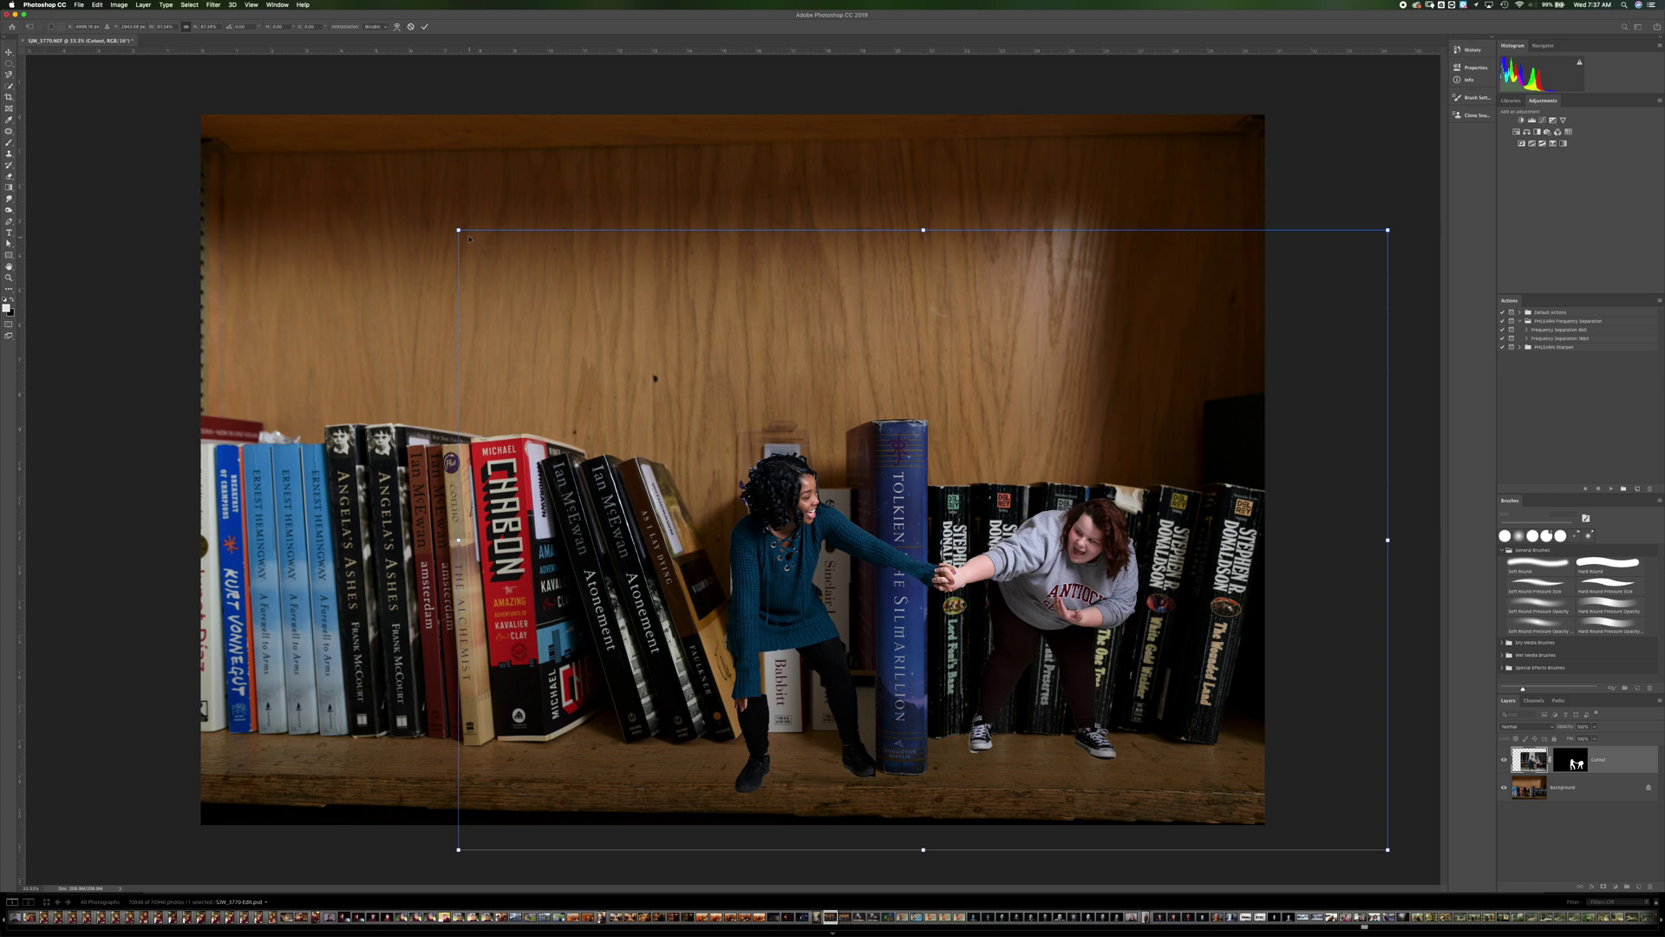
left_click_drag(459, 231, 512, 319)
left_click_drag(912, 600, 867, 592)
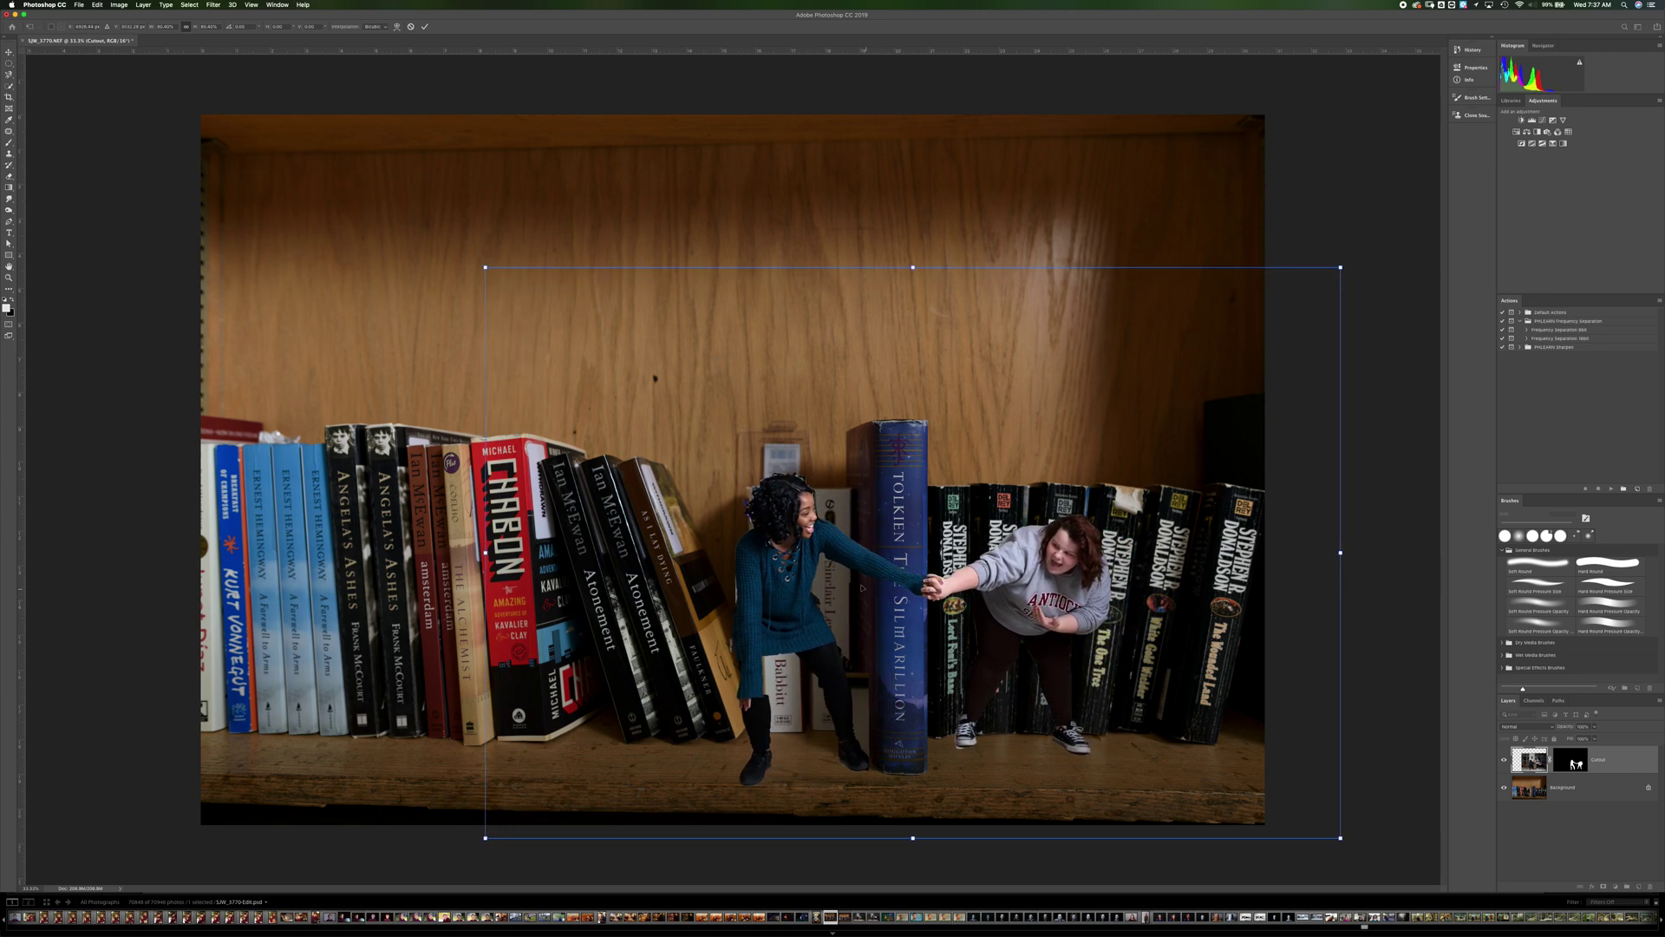
left_click_drag(486, 267, 526, 330)
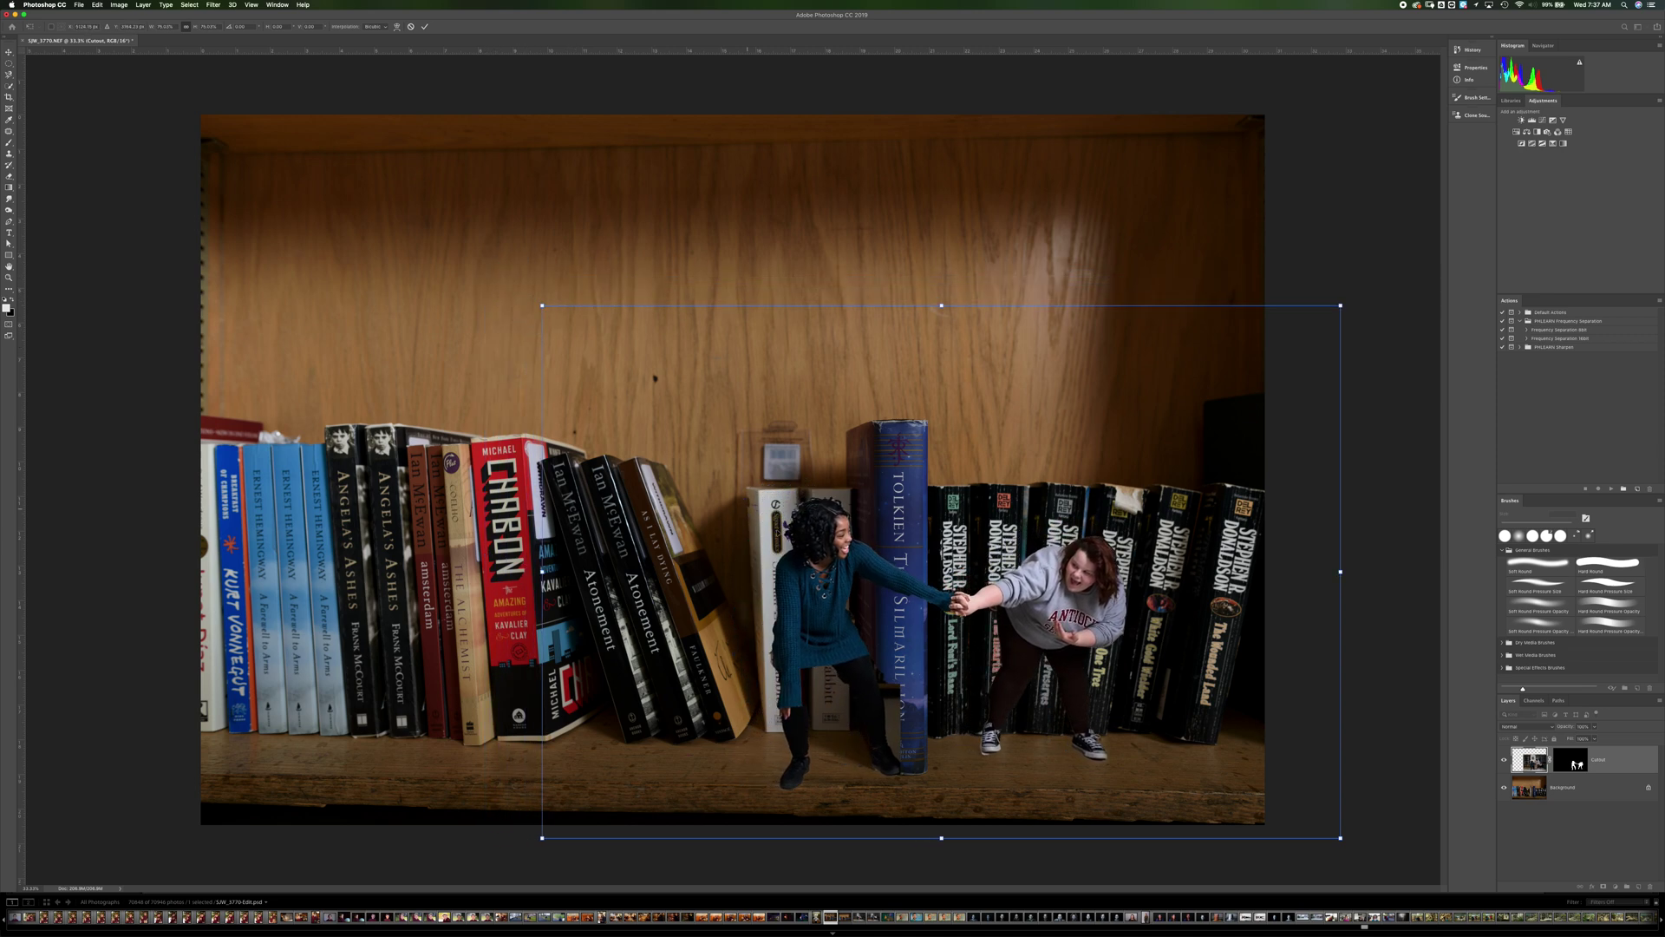
left_click_drag(822, 553, 773, 547)
left_click_drag(492, 299, 629, 391)
left_click_drag(915, 673, 851, 669)
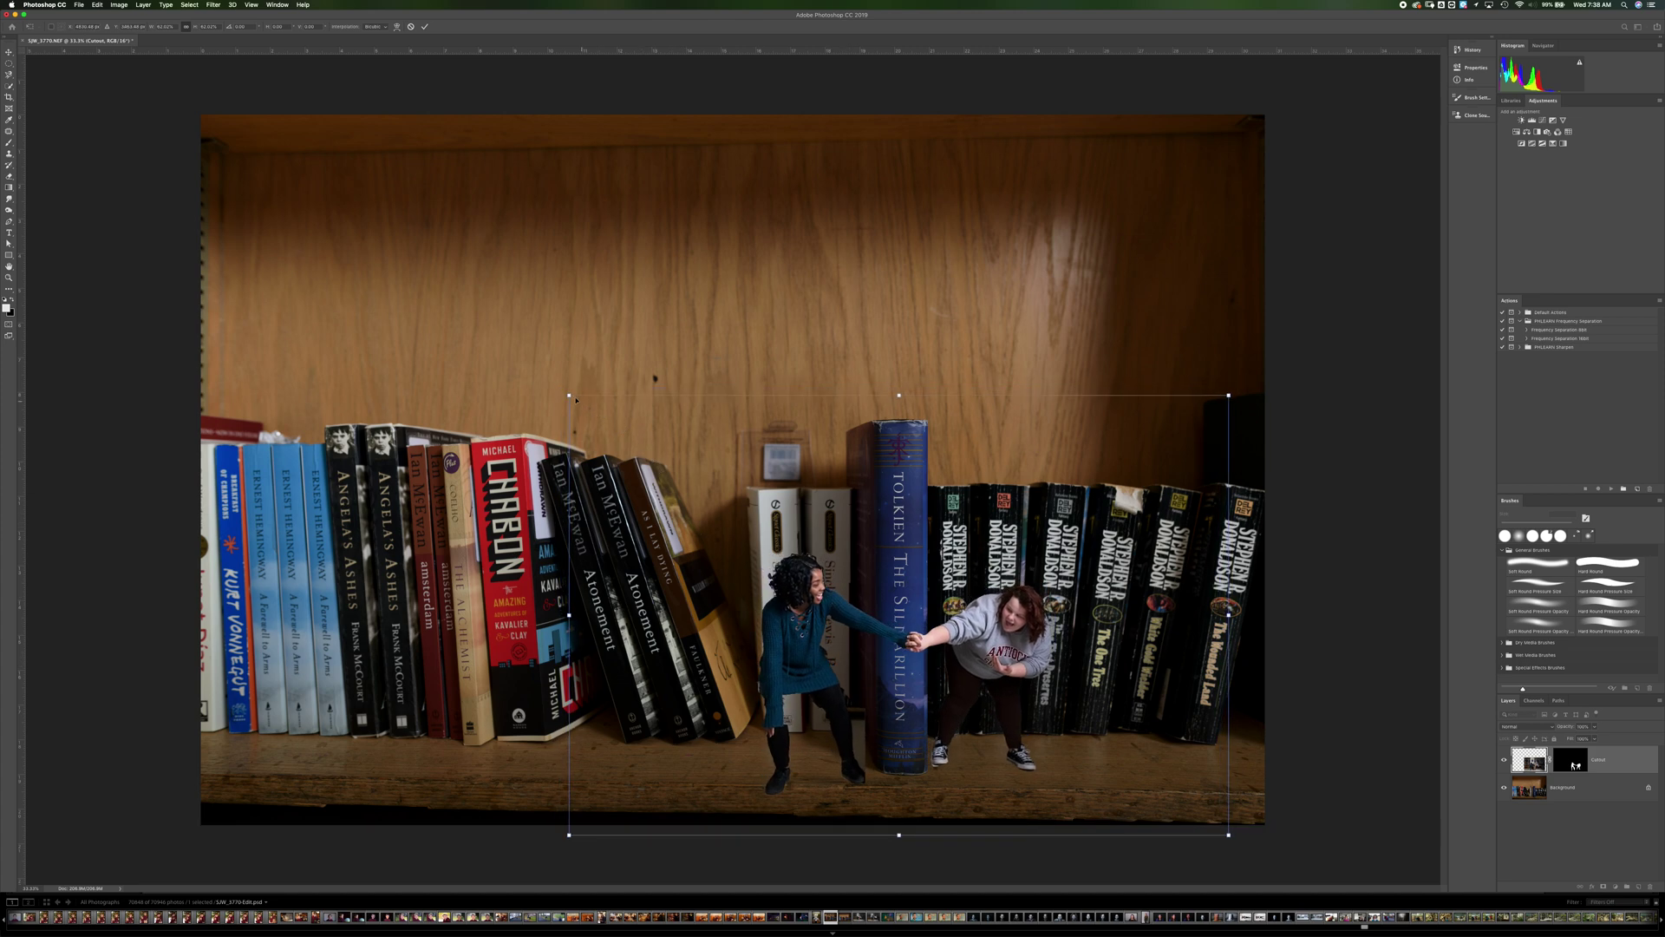
- Shrink the two people slightly more, stand them on the shelf on either side of The Silmarillion, and apply the transform
left_click_drag(569, 397, 600, 426)
left_click_drag(794, 634, 766, 621)
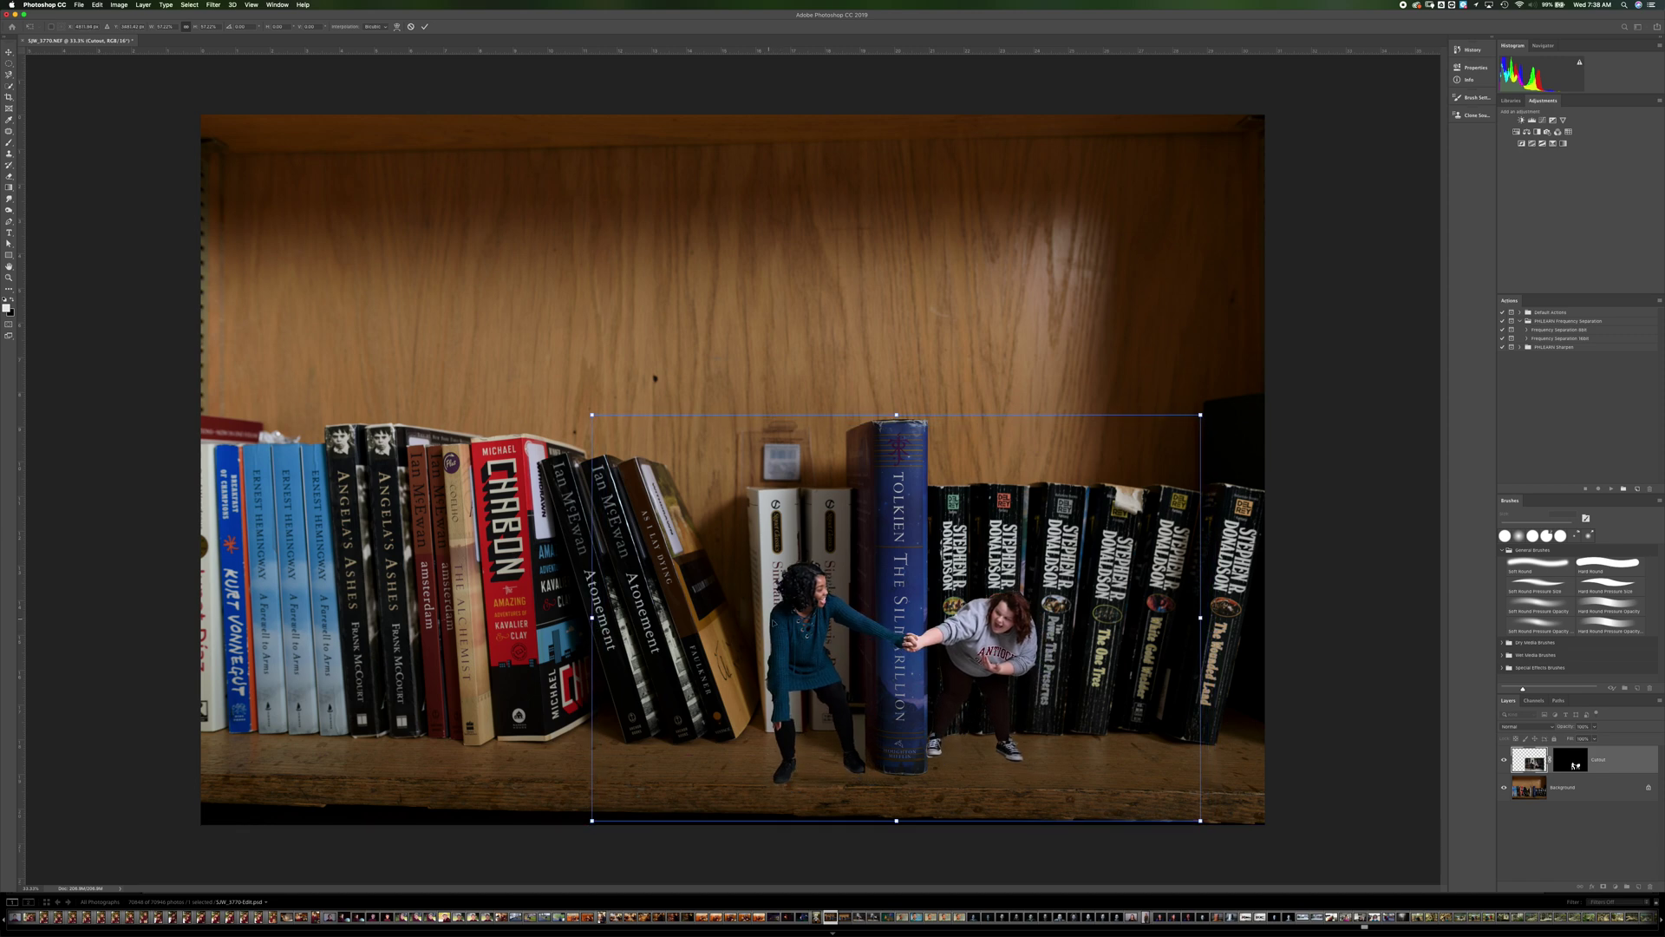
left_click_drag(845, 657, 847, 659)
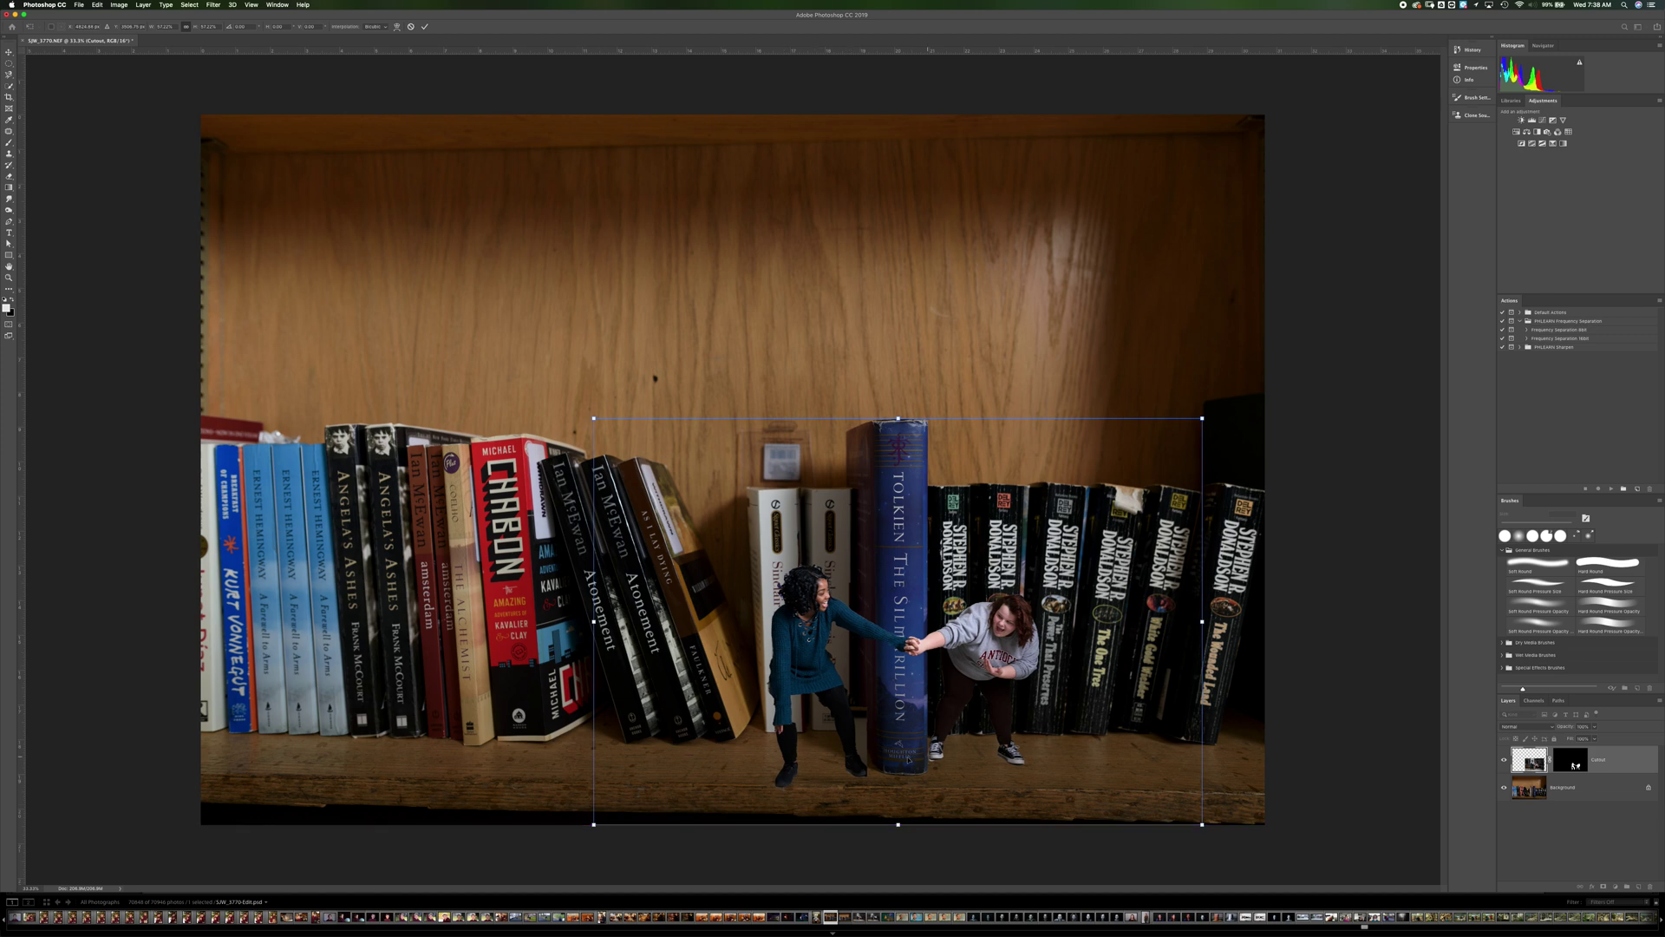
left_click_drag(874, 709, 885, 699)
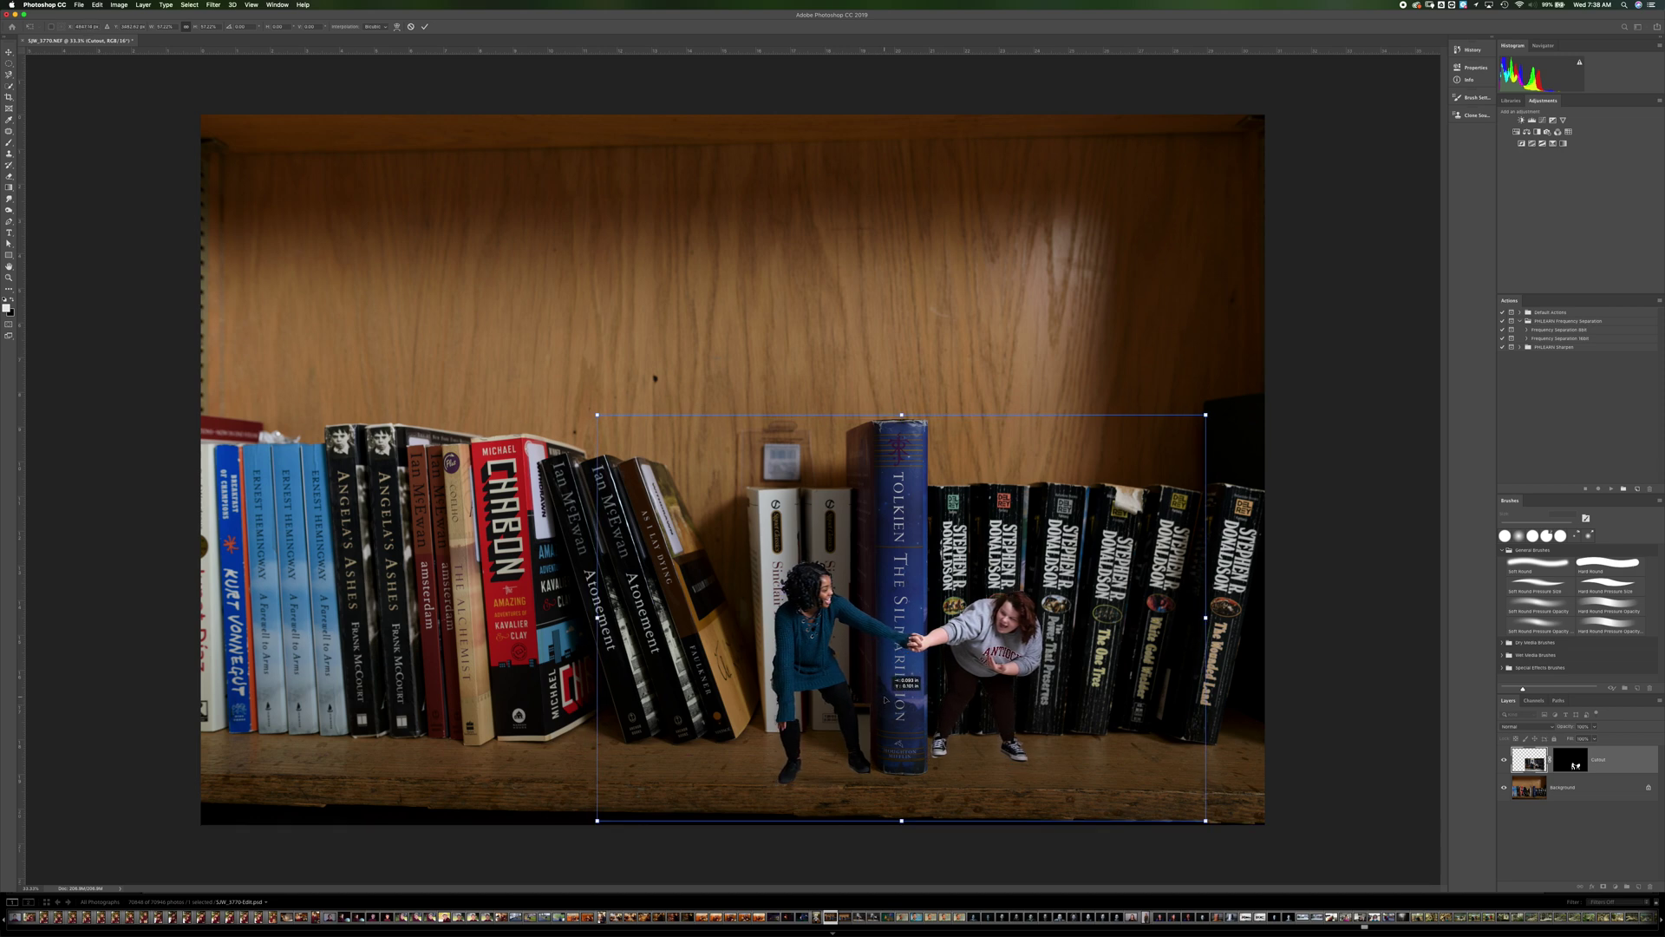
left_click_drag(884, 700, 884, 700)
left_click(425, 27)
scroll(899, 774, "up", 10)
scroll(899, 774, "down", 4)
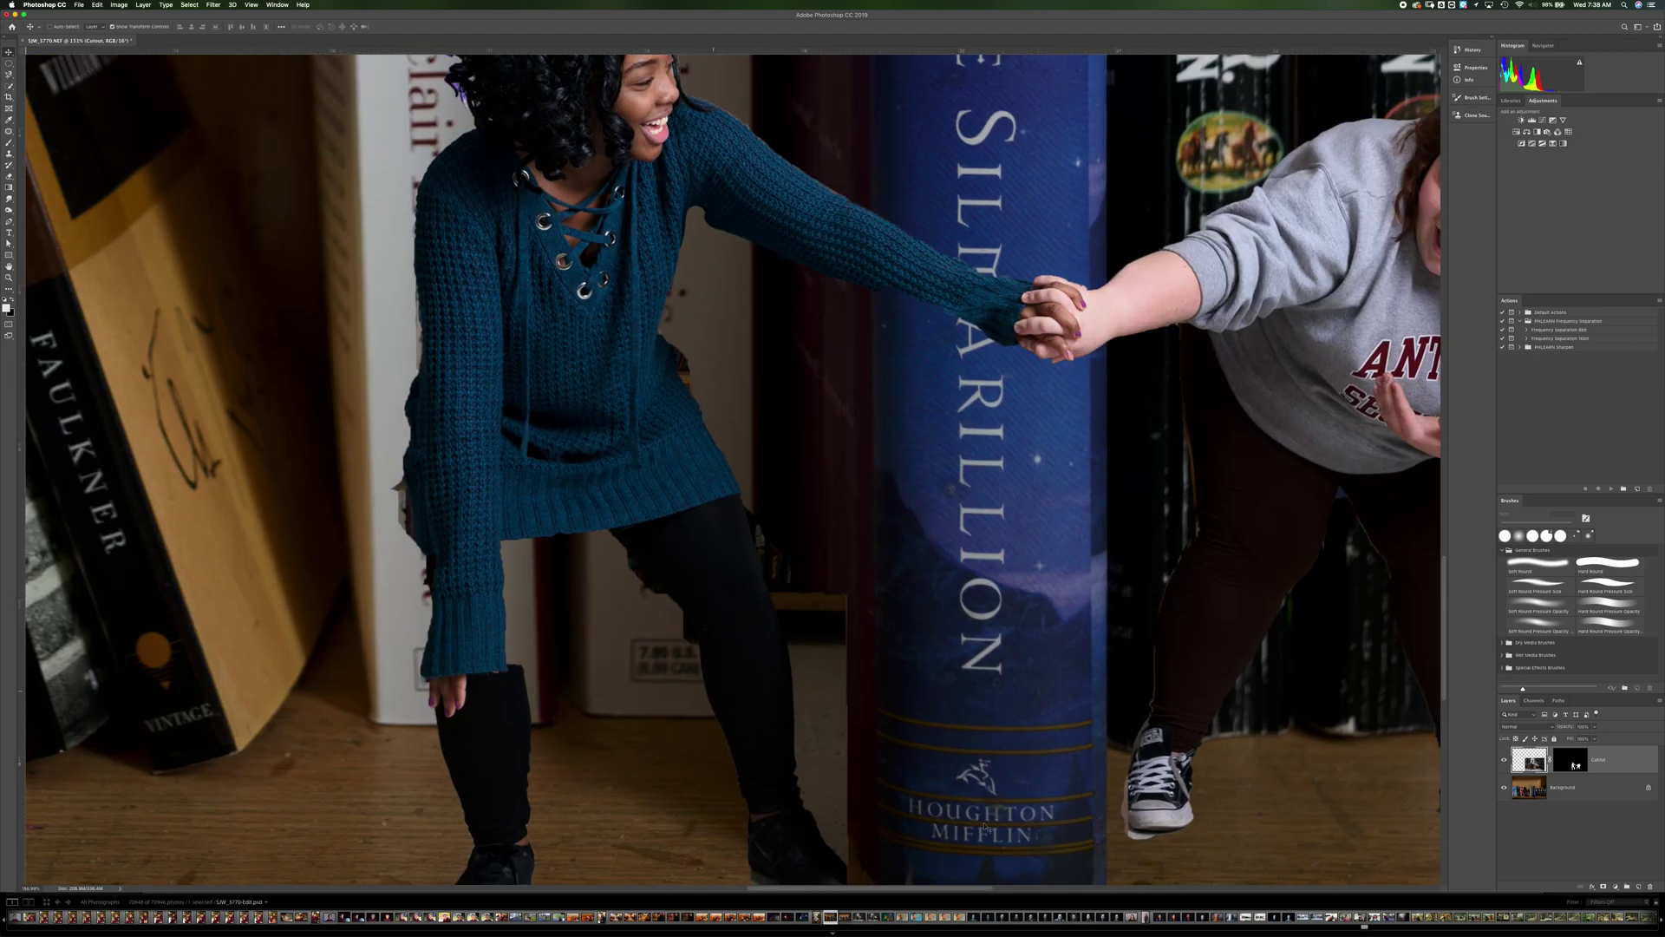
- Restore the missing part of the teal-sweater person's leg beside the hanging sleeve on the people layer's mask, using a larger hard brush
left_click(1576, 764)
key("b")
key("bracketright")
key("bracketright")
key("bracketright")
key("bracketright")
key("bracketright")
key("bracketright")
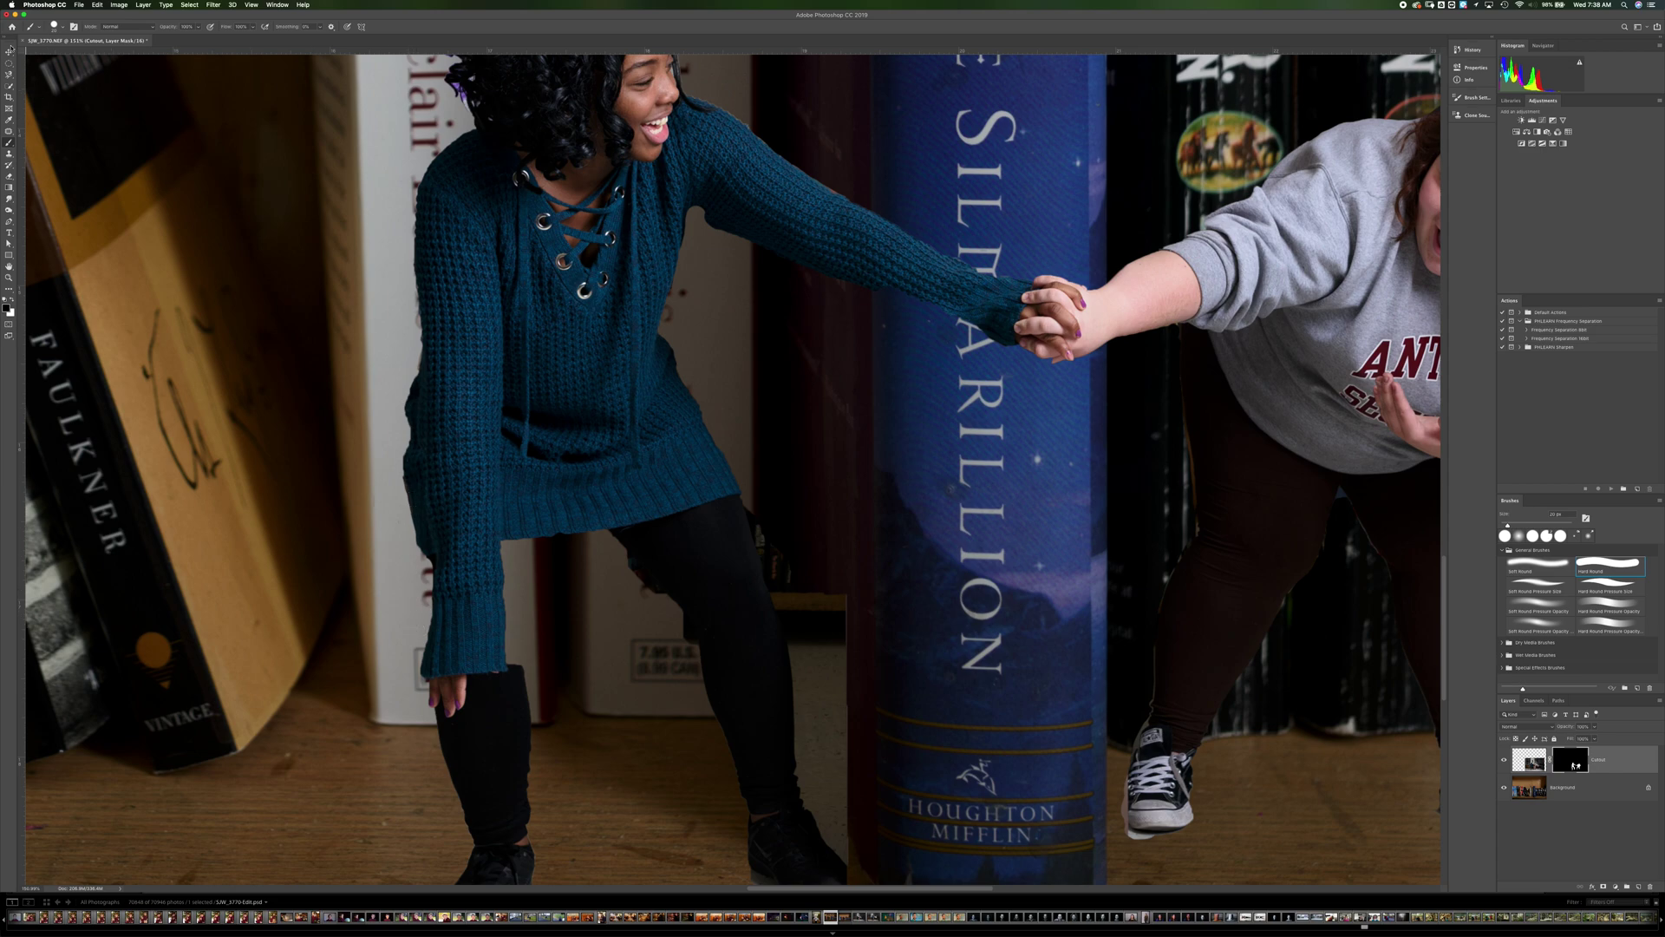
left_click(55, 27)
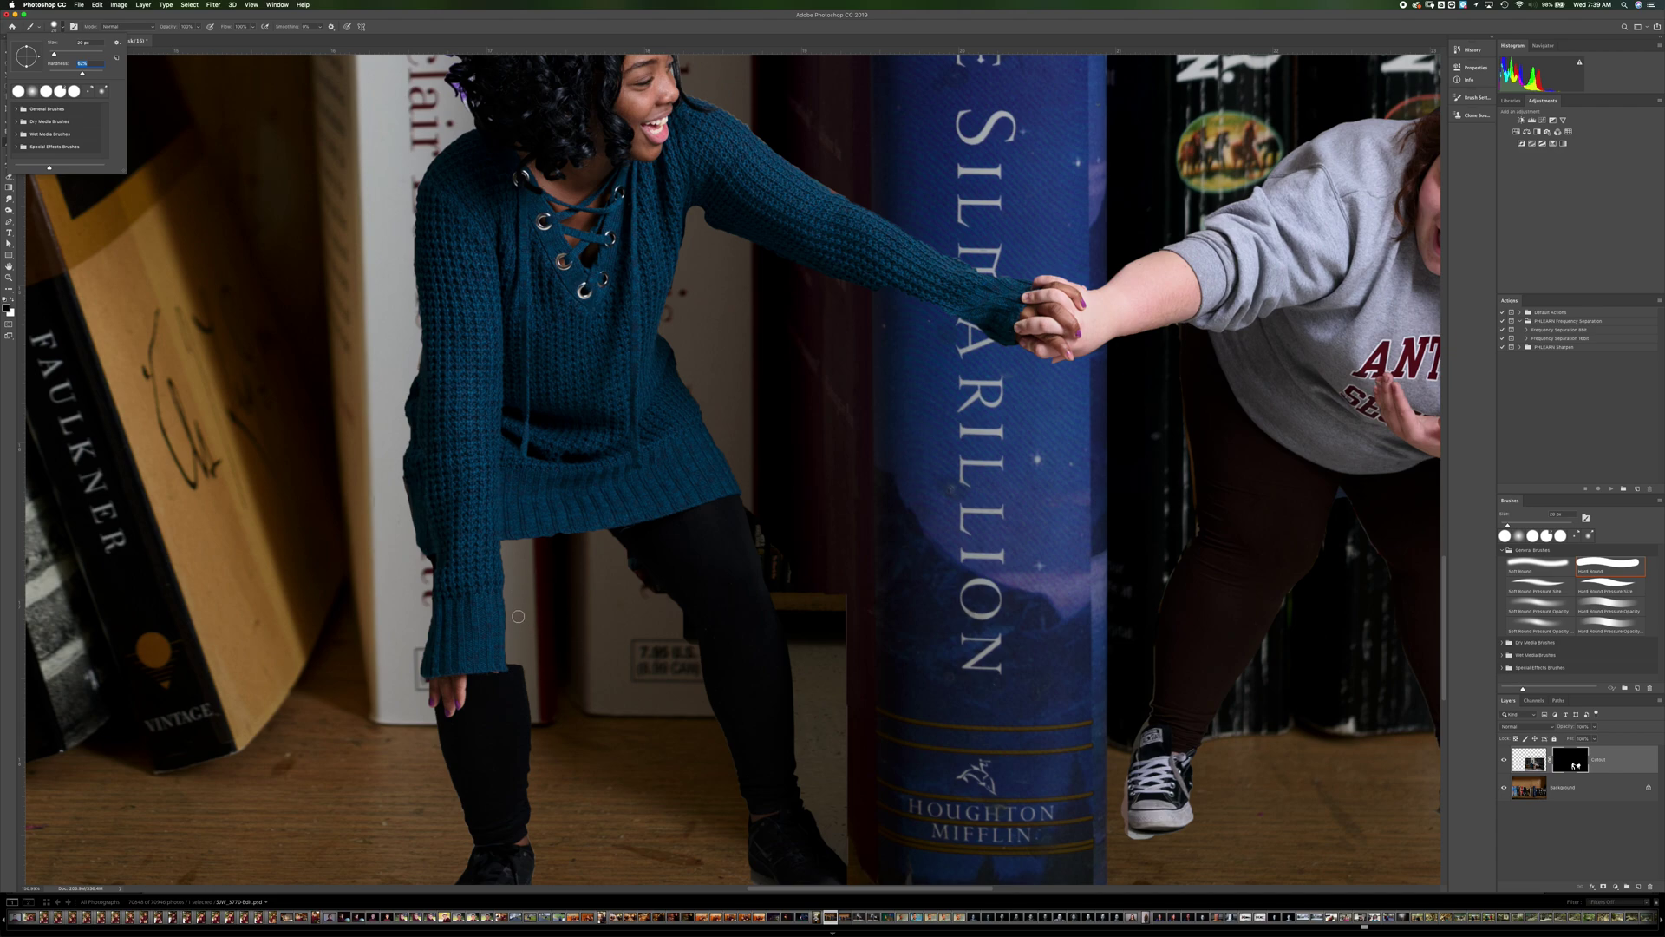
left_click(389, 567)
key("x")
mouse_move(510, 657)
left_mouse_down()
mouse_move(498, 536)
mouse_move(536, 563)
mouse_move(512, 616)
mouse_move(526, 631)
mouse_move(545, 532)
mouse_move(545, 553)
mouse_move(541, 539)
mouse_move(599, 555)
mouse_move(552, 645)
mouse_move(550, 543)
mouse_move(529, 656)
mouse_move(542, 724)
mouse_move(547, 669)
left_mouse_up()
key("x")
key("x")
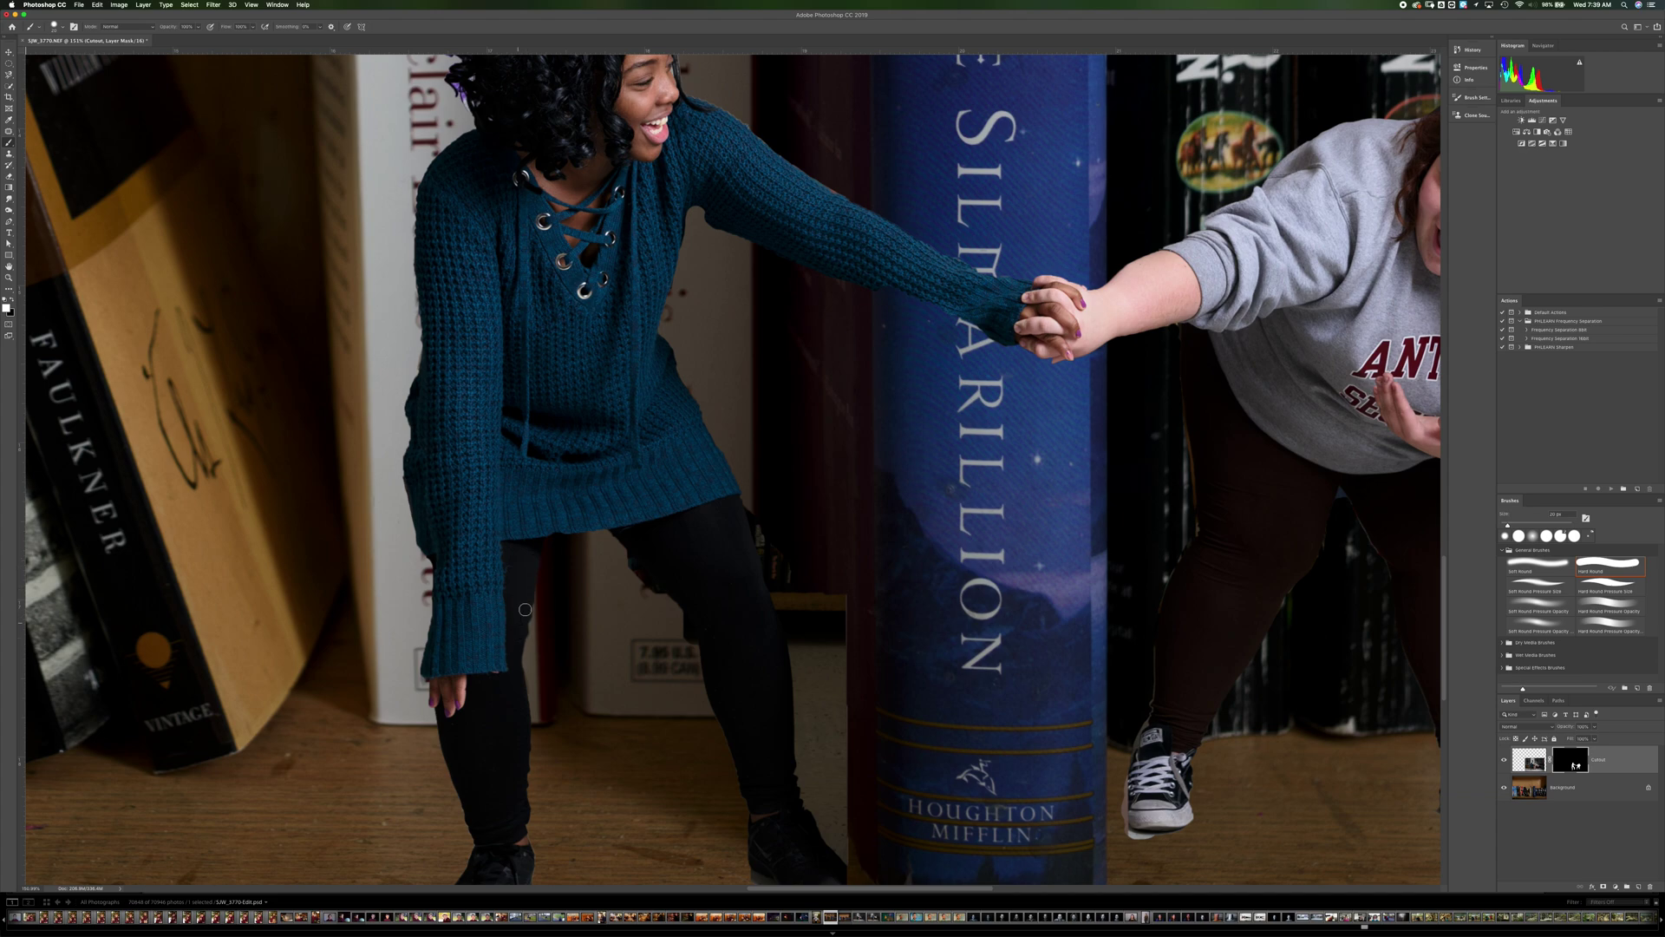
- Clean up the mask around the toe of the black shoe beside The Silmarillion, hiding leftover floor and restoring the shoe's edge
key("x")
scroll(616, 646, "down", 1)
scroll(616, 646, "down", 10)
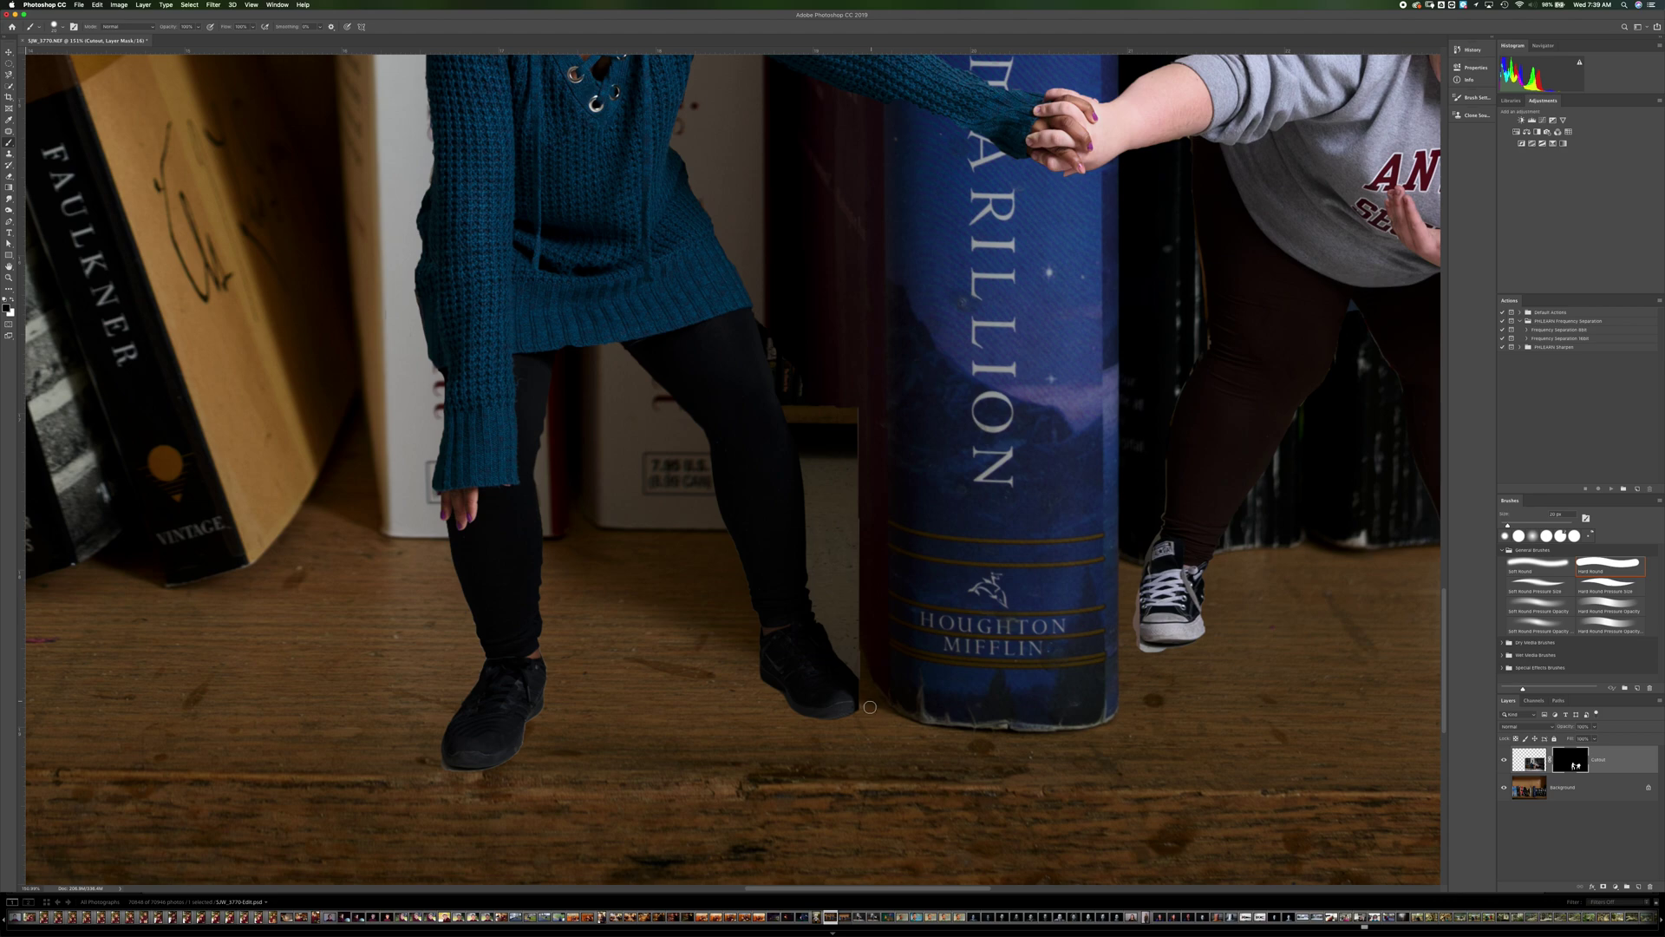
mouse_move(865, 675)
left_mouse_down()
mouse_move(845, 642)
mouse_move(858, 680)
left_mouse_up()
key("x")
left_click_drag(856, 709, 848, 696)
key("x")
mouse_move(857, 713)
left_mouse_down()
mouse_move(831, 628)
mouse_move(863, 704)
left_mouse_up()
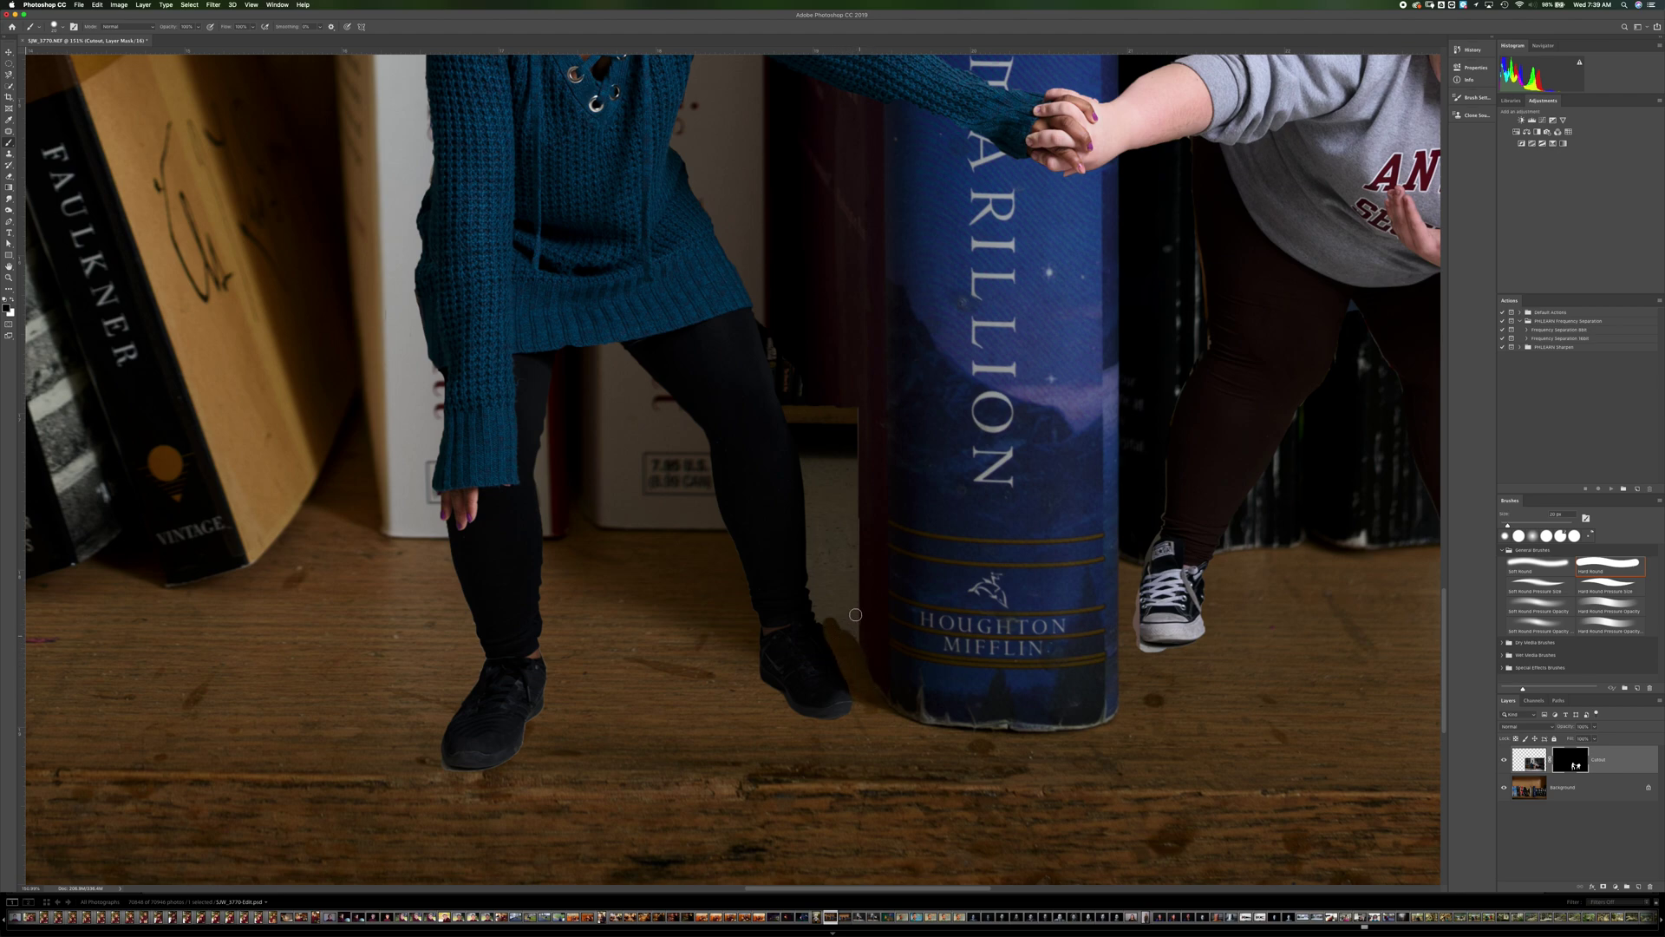
- Mask out the leftover background between the leg and The Silmarillion, using a smaller brush for the light fringe behind the ankle
mouse_move(848, 642)
left_mouse_down()
mouse_move(867, 423)
mouse_move(855, 392)
mouse_move(855, 406)
mouse_move(835, 399)
mouse_move(792, 363)
mouse_move(833, 629)
mouse_move(851, 467)
mouse_move(842, 442)
mouse_move(826, 463)
mouse_move(801, 400)
mouse_move(826, 581)
mouse_move(833, 503)
left_mouse_up()
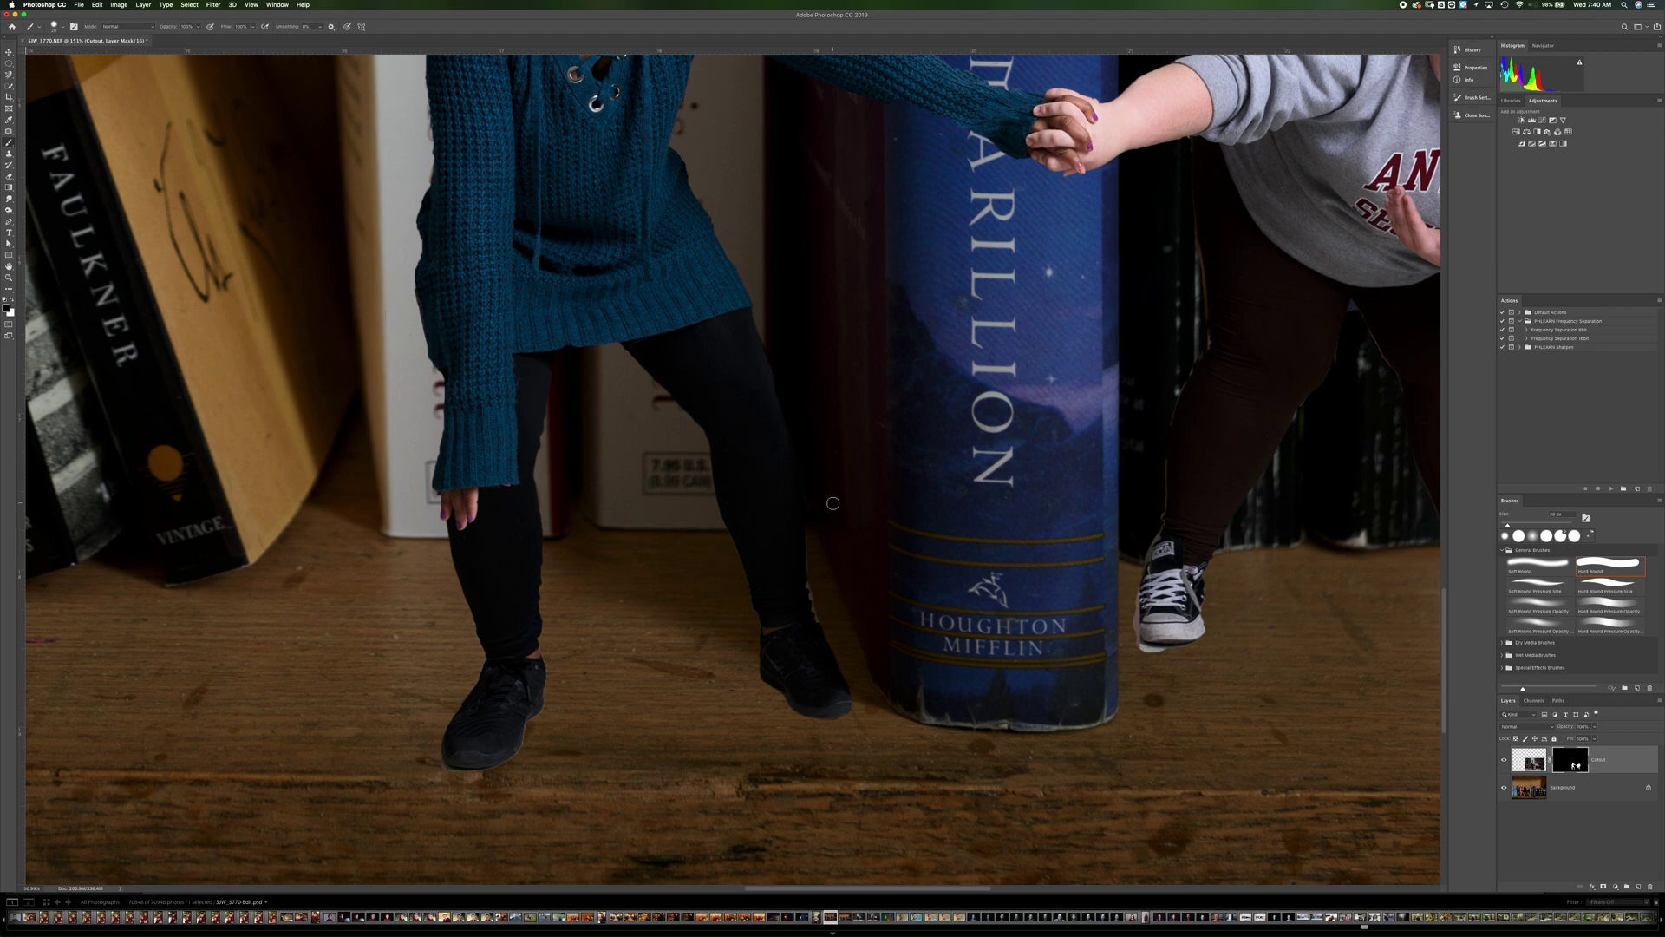
scroll(833, 504, "up", 5)
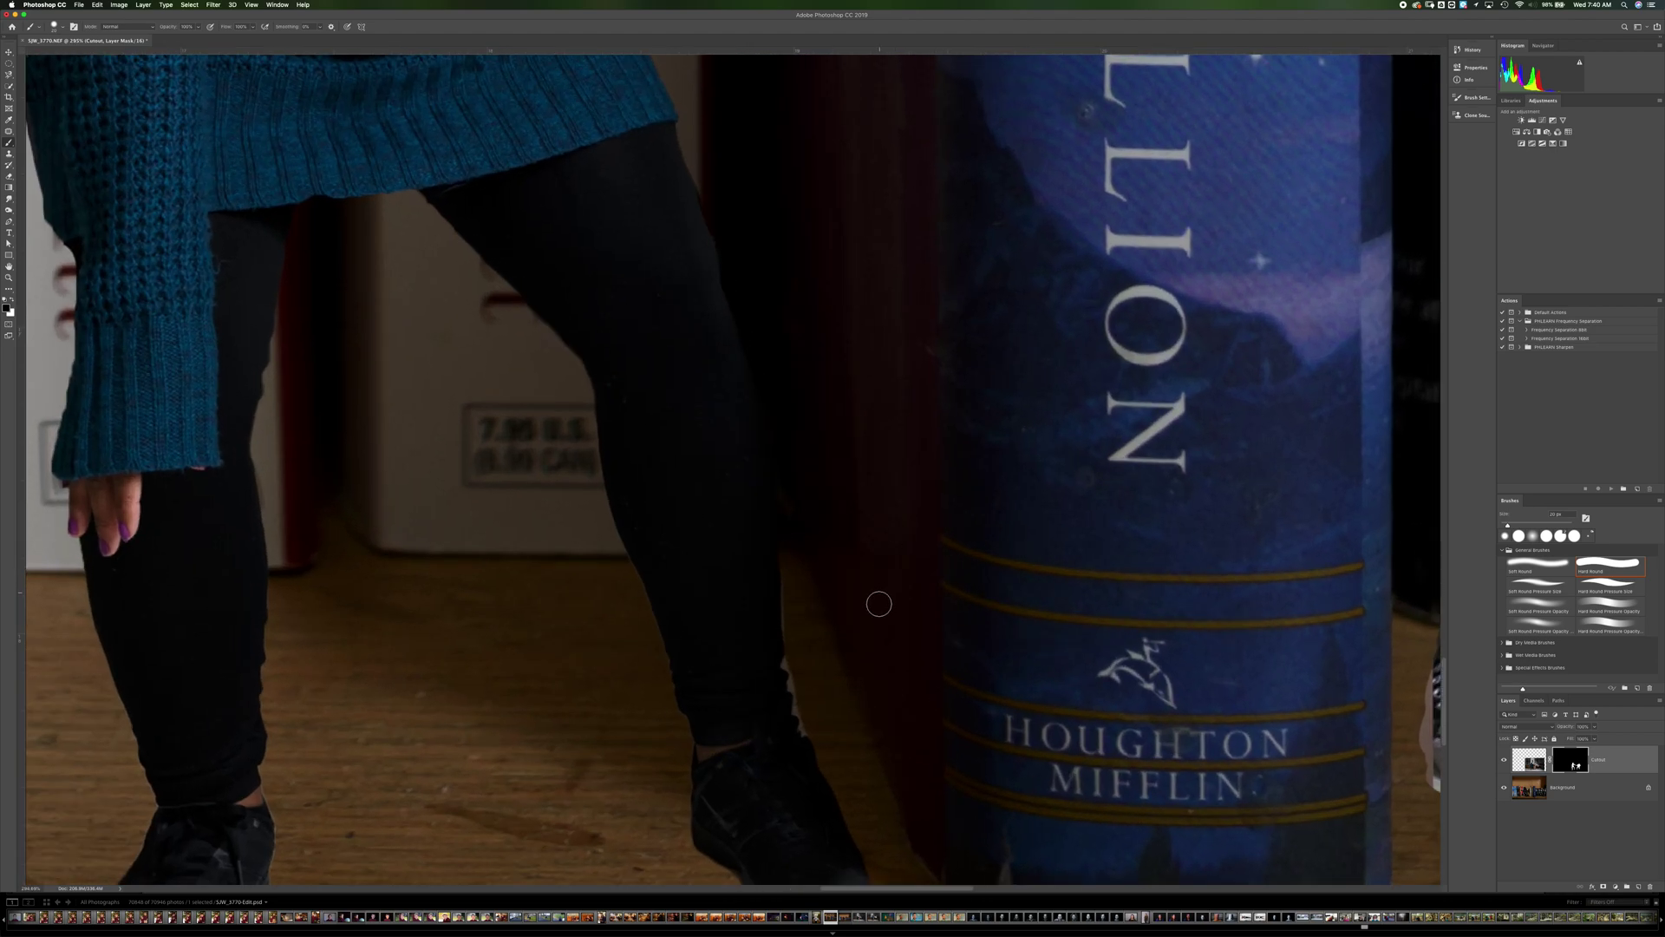
key("bracketleft")
key("bracketleft")
key("bracketleft")
key("bracketleft")
key("bracketleft")
left_click_drag(791, 660, 792, 686)
left_click_drag(794, 694, 806, 731)
- Mask out the fringe along the outer edge of the teal sweater's lowered sleeve
scroll(867, 677, "down", 2)
scroll(873, 622, "down", 5)
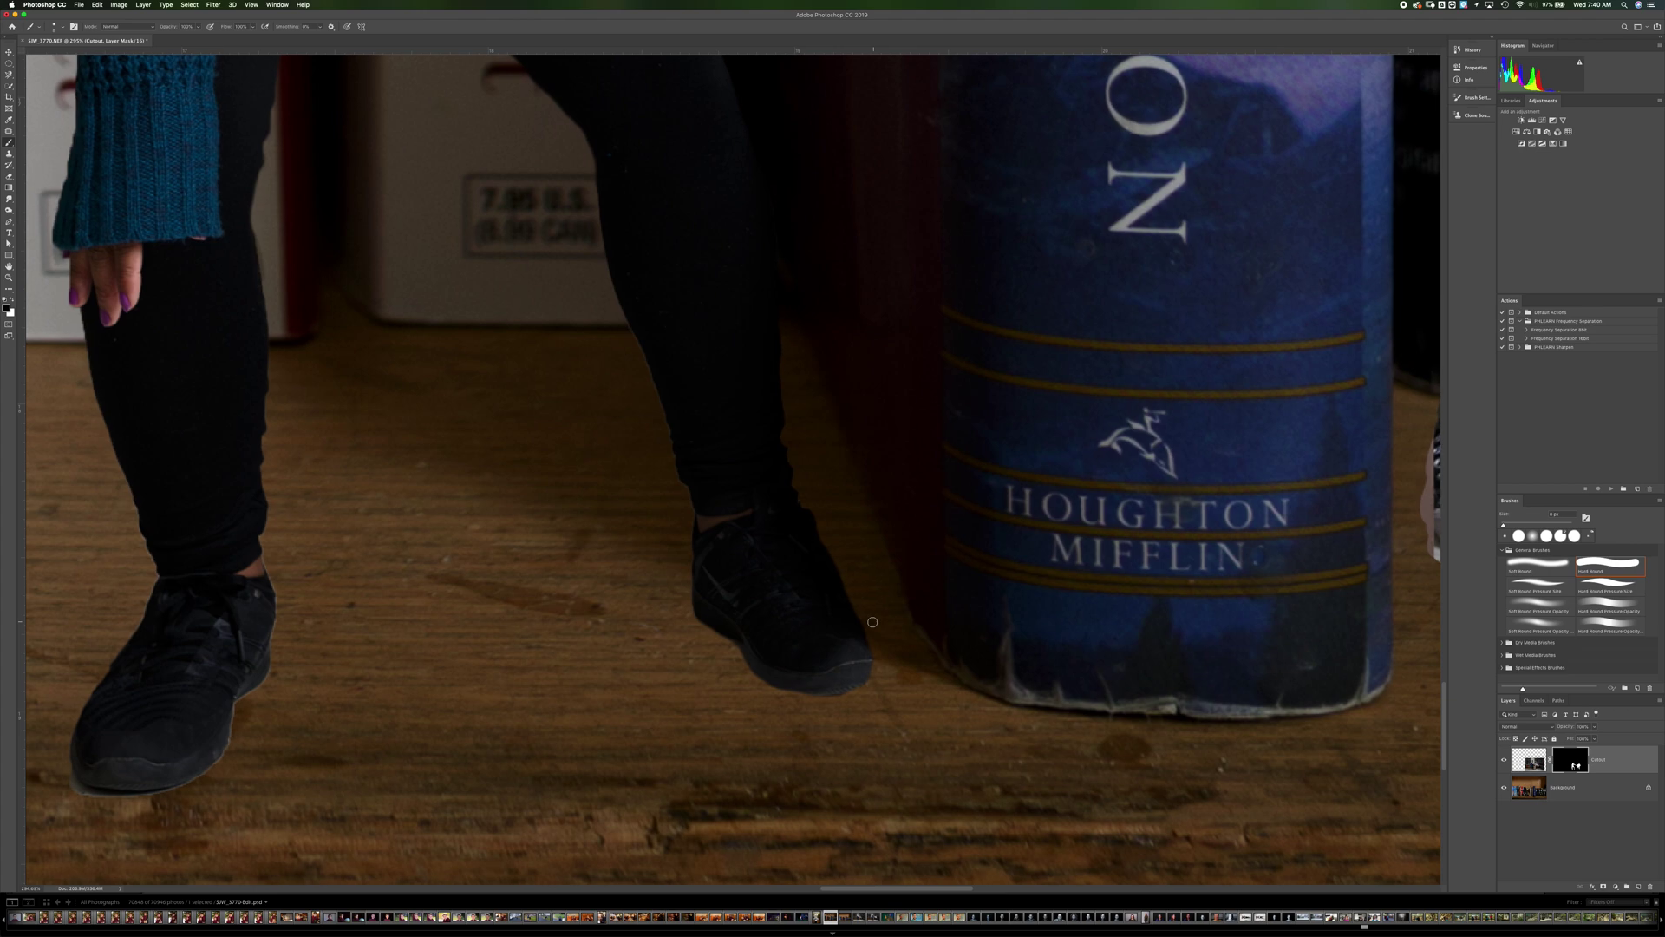
scroll(873, 622, "left", 9)
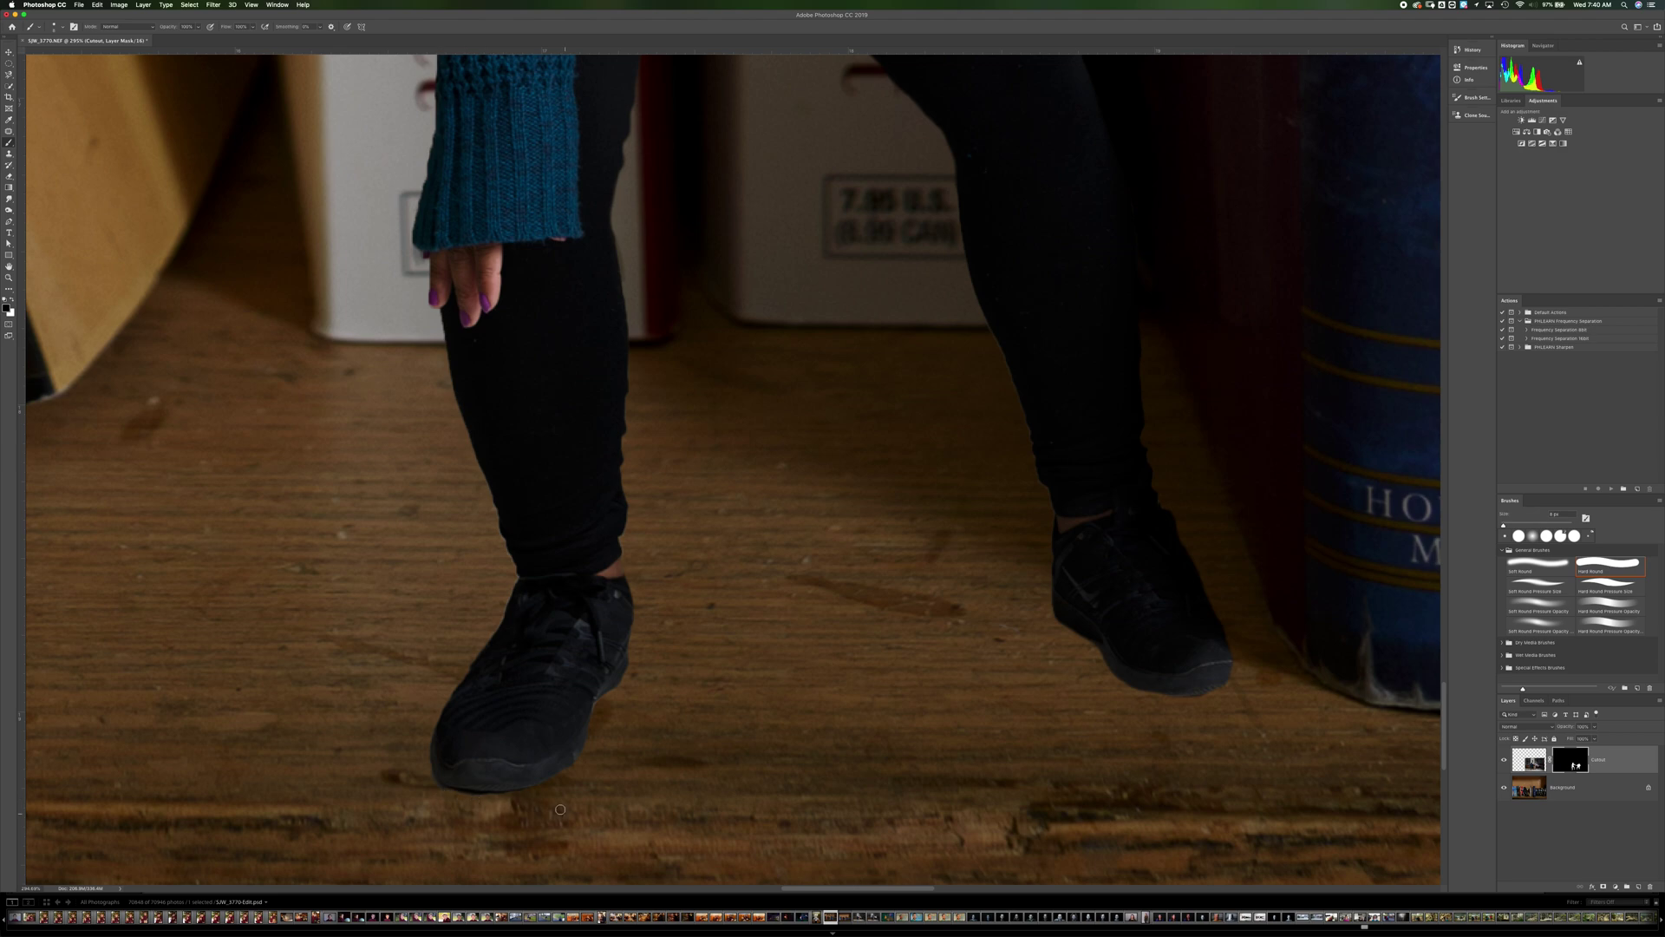
scroll(479, 511, "up", 15)
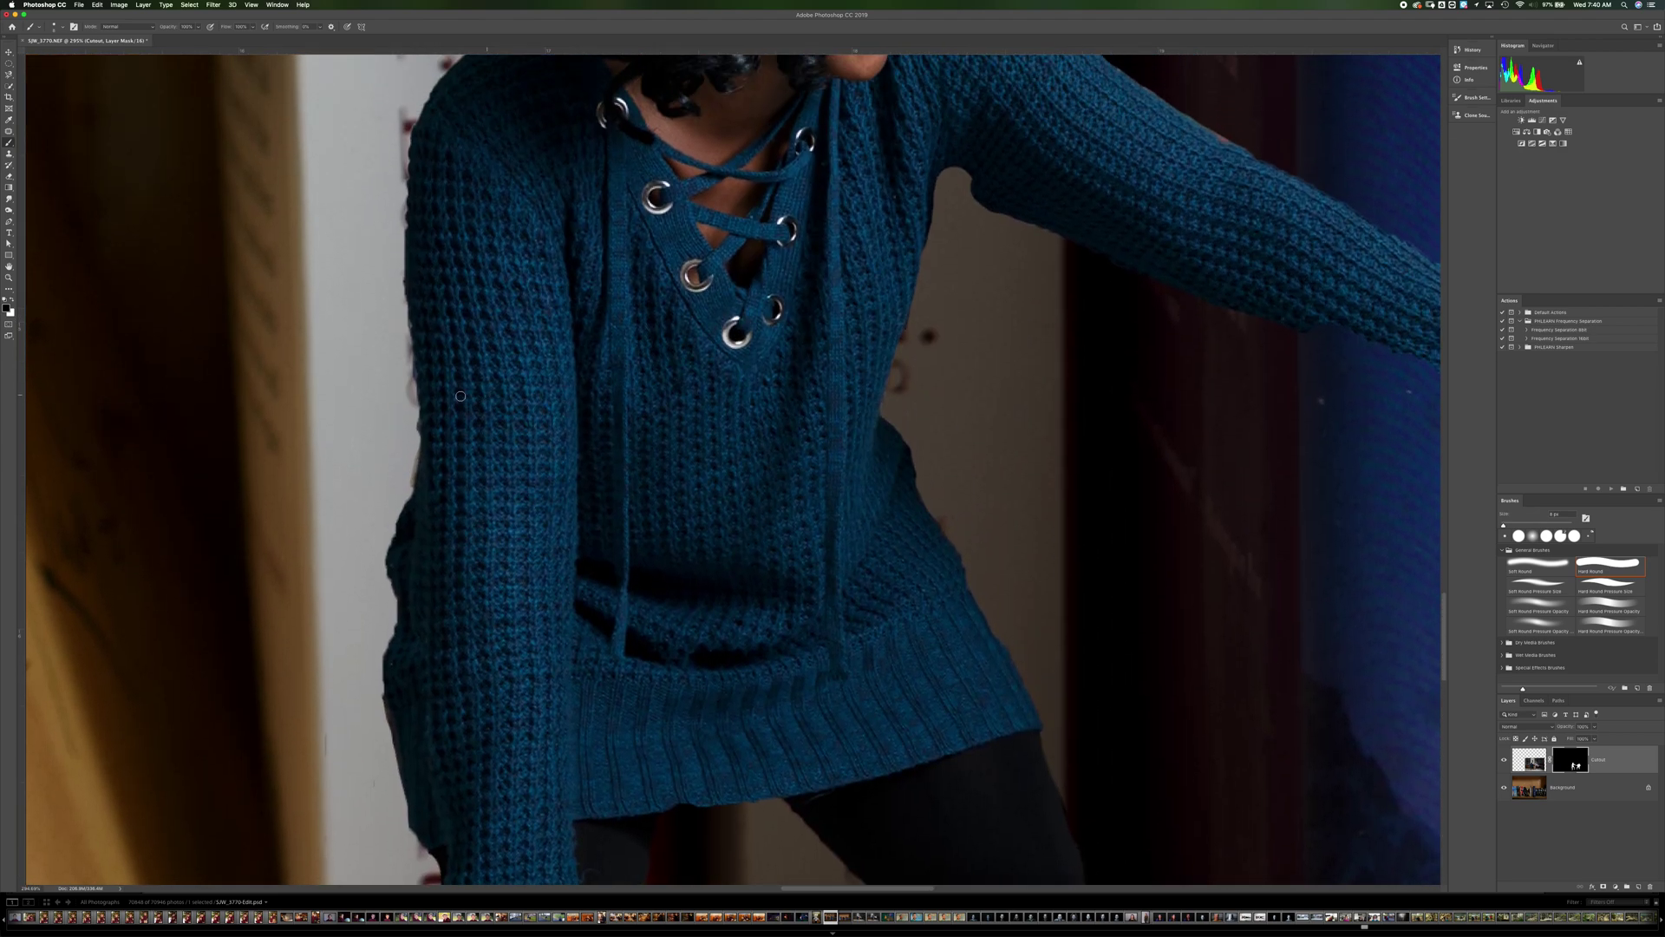
left_click_drag(412, 397, 411, 466)
scroll(413, 360, "up", 5)
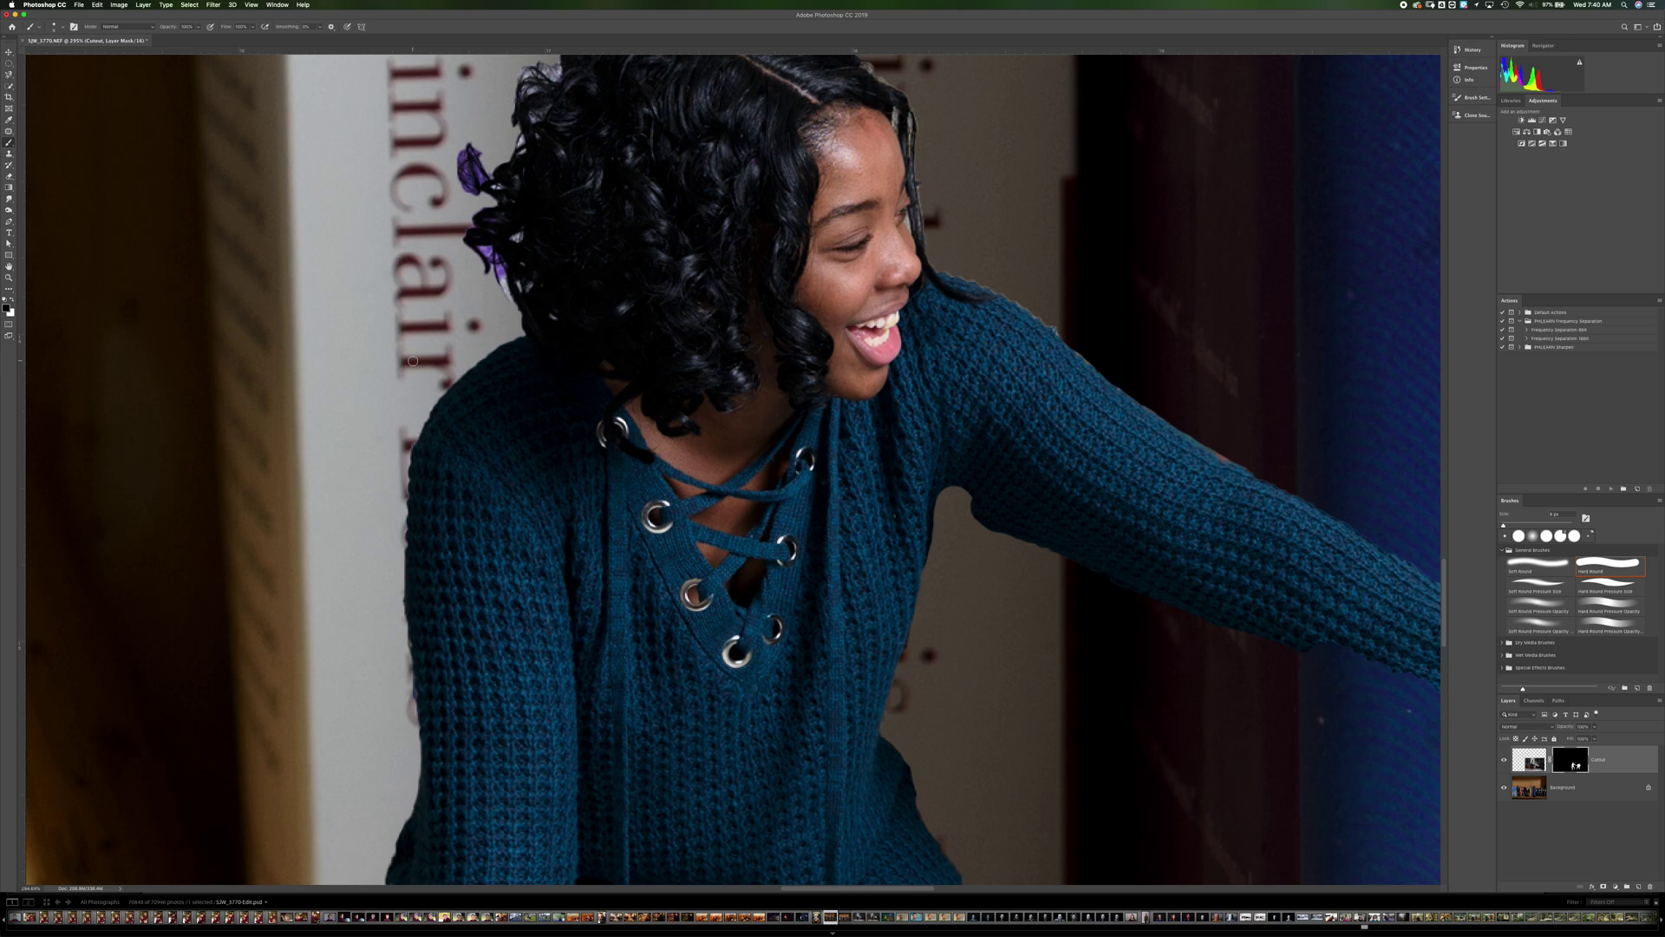
- Refine the mask around the curly hair, alternating between hiding and restoring, with the Soft Round Pressure Opacity brush for soft edges
key("x")
key("x")
scroll(970, 450, "up", 5)
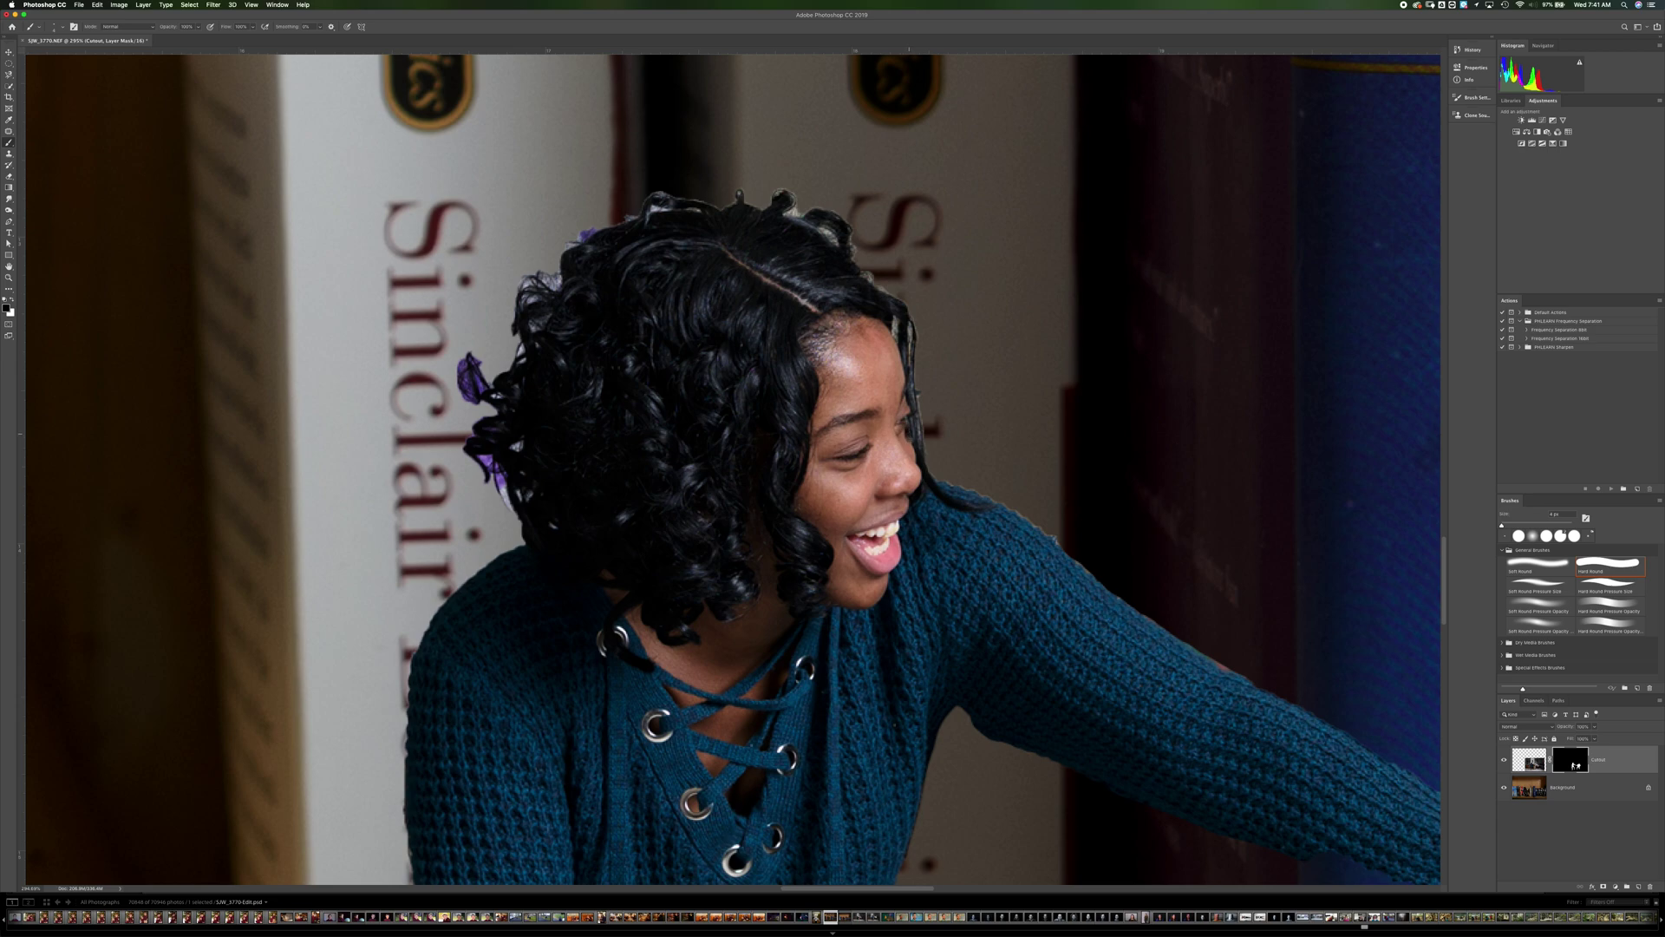
key("x")
key("x")
key("x")
key("x")
left_click(1541, 603)
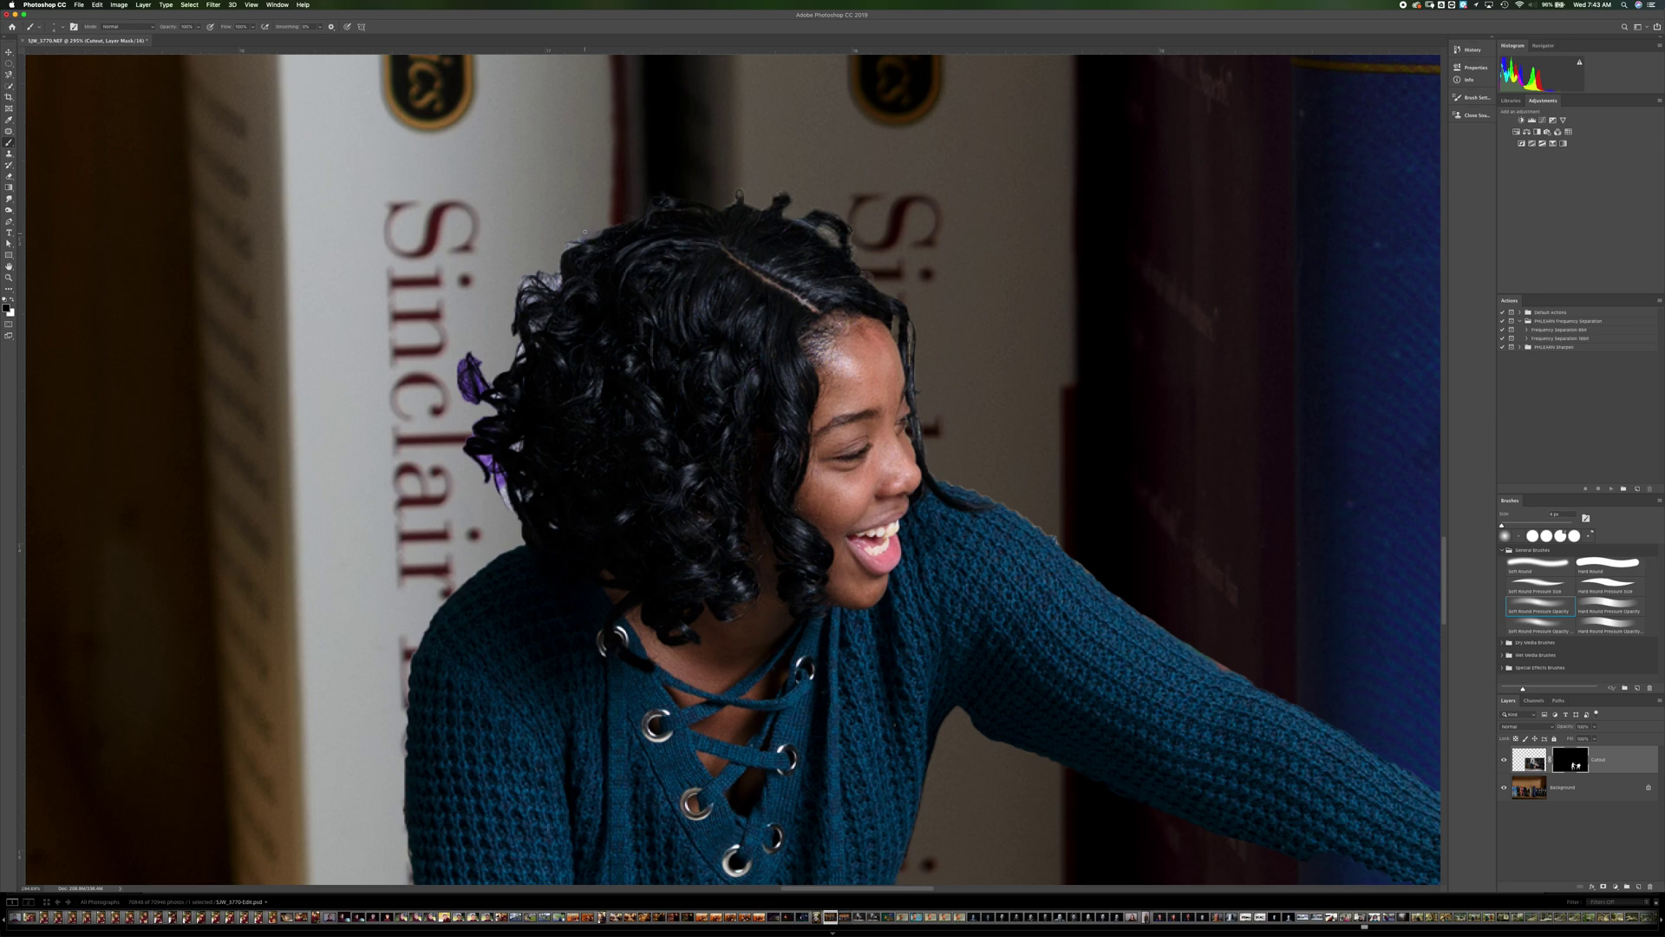
key("x")
- Examine the mask edges of both people up close and then how they sit in the whole bookshelf image
scroll(592, 263, "down", 10)
scroll(592, 263, "up", 3)
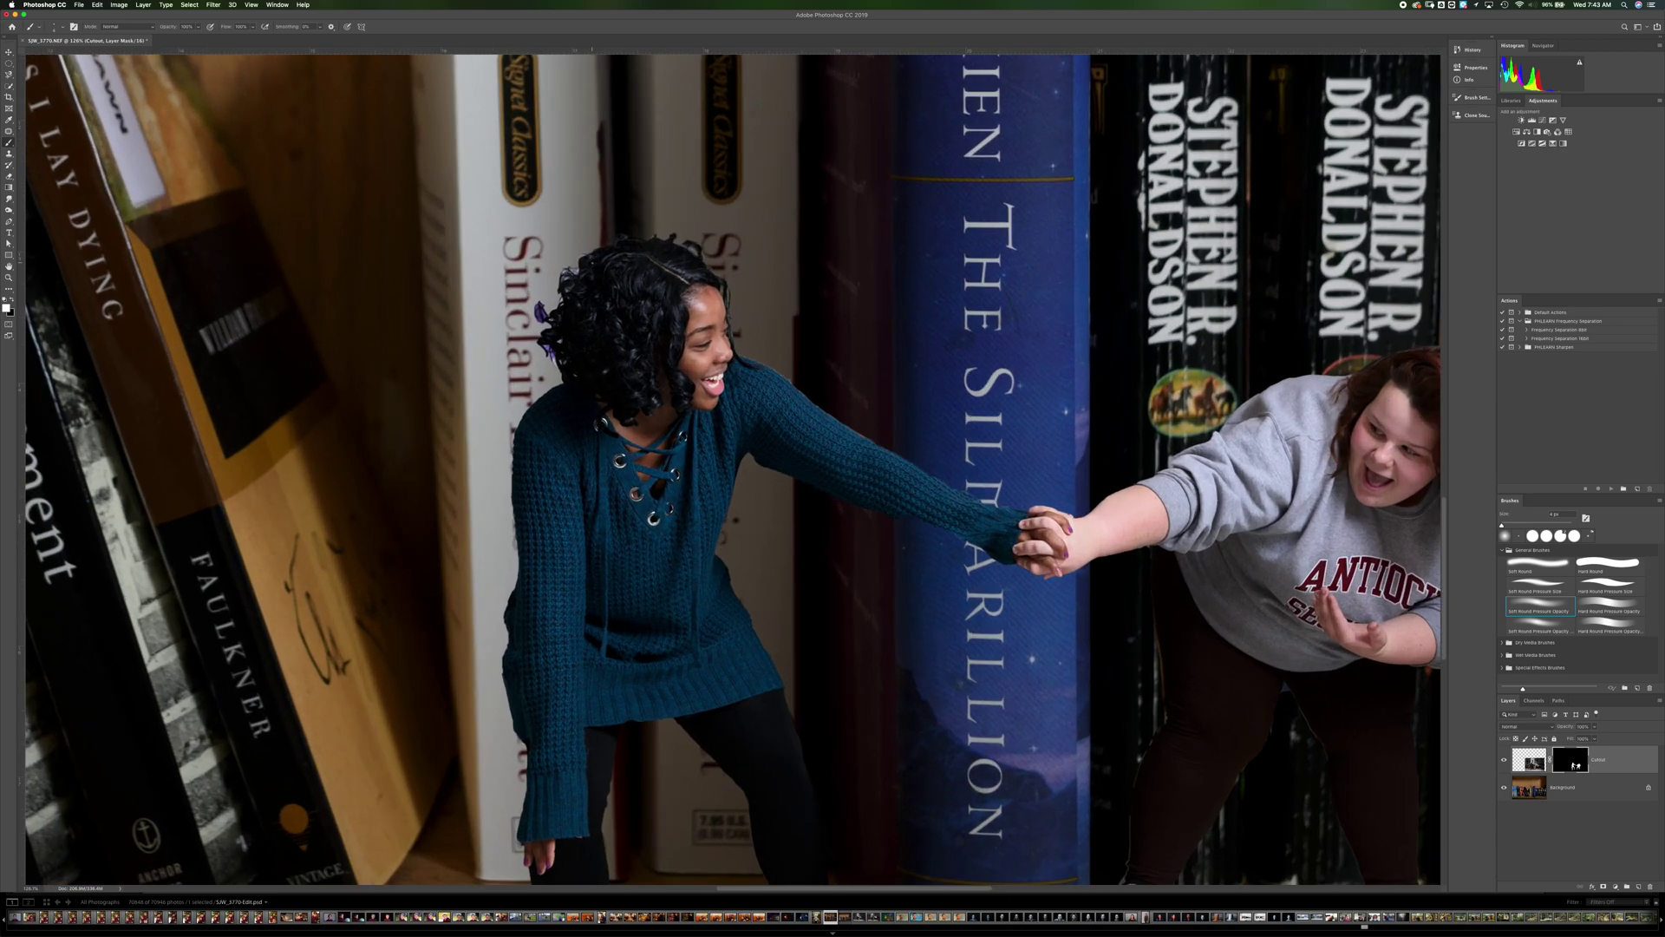
scroll(601, 336, "up", 6)
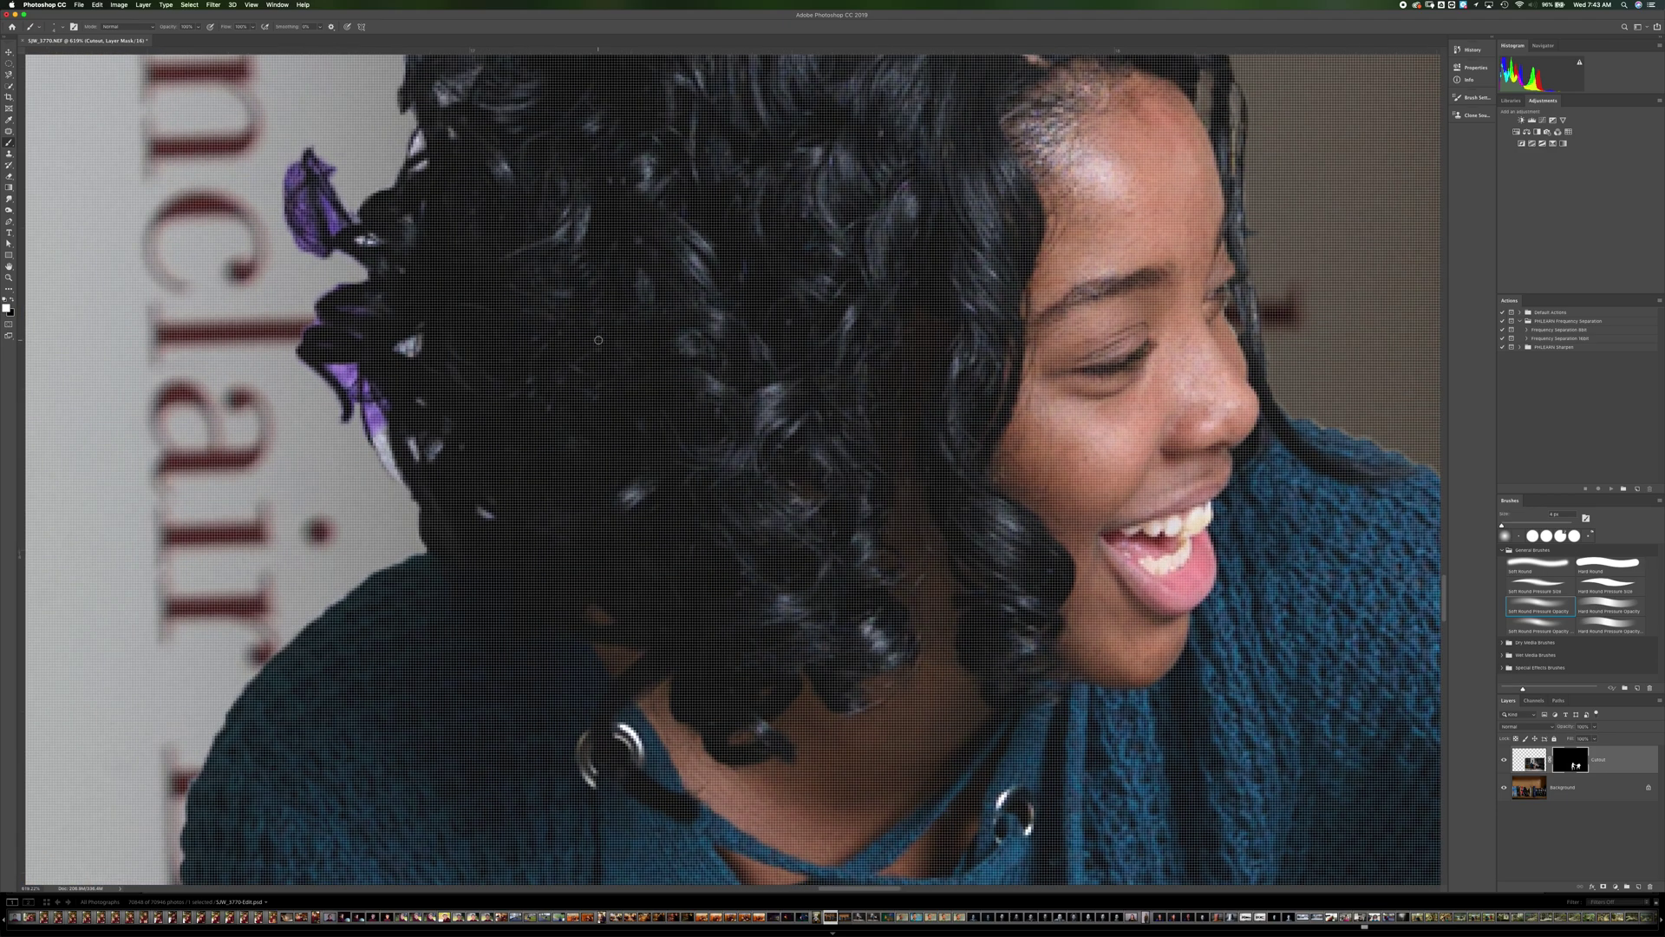
scroll(602, 336, "down", 2)
scroll(601, 336, "down", 6)
scroll(599, 339, "up", 2)
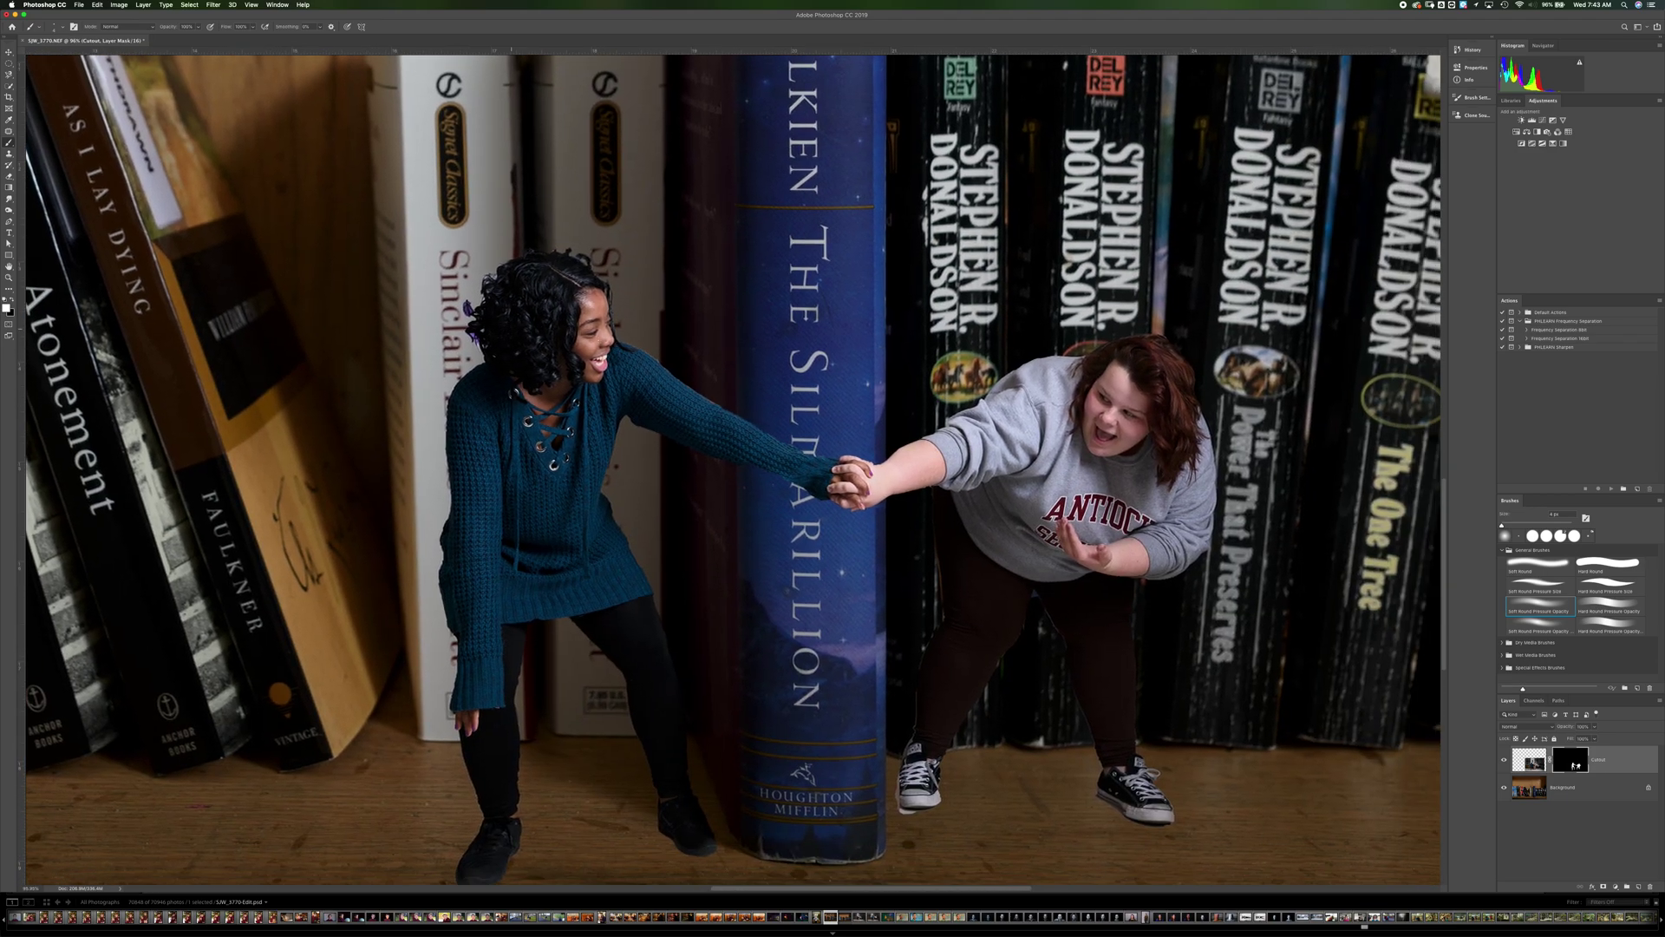
scroll(598, 339, "down", 1)
scroll(598, 339, "up", 5)
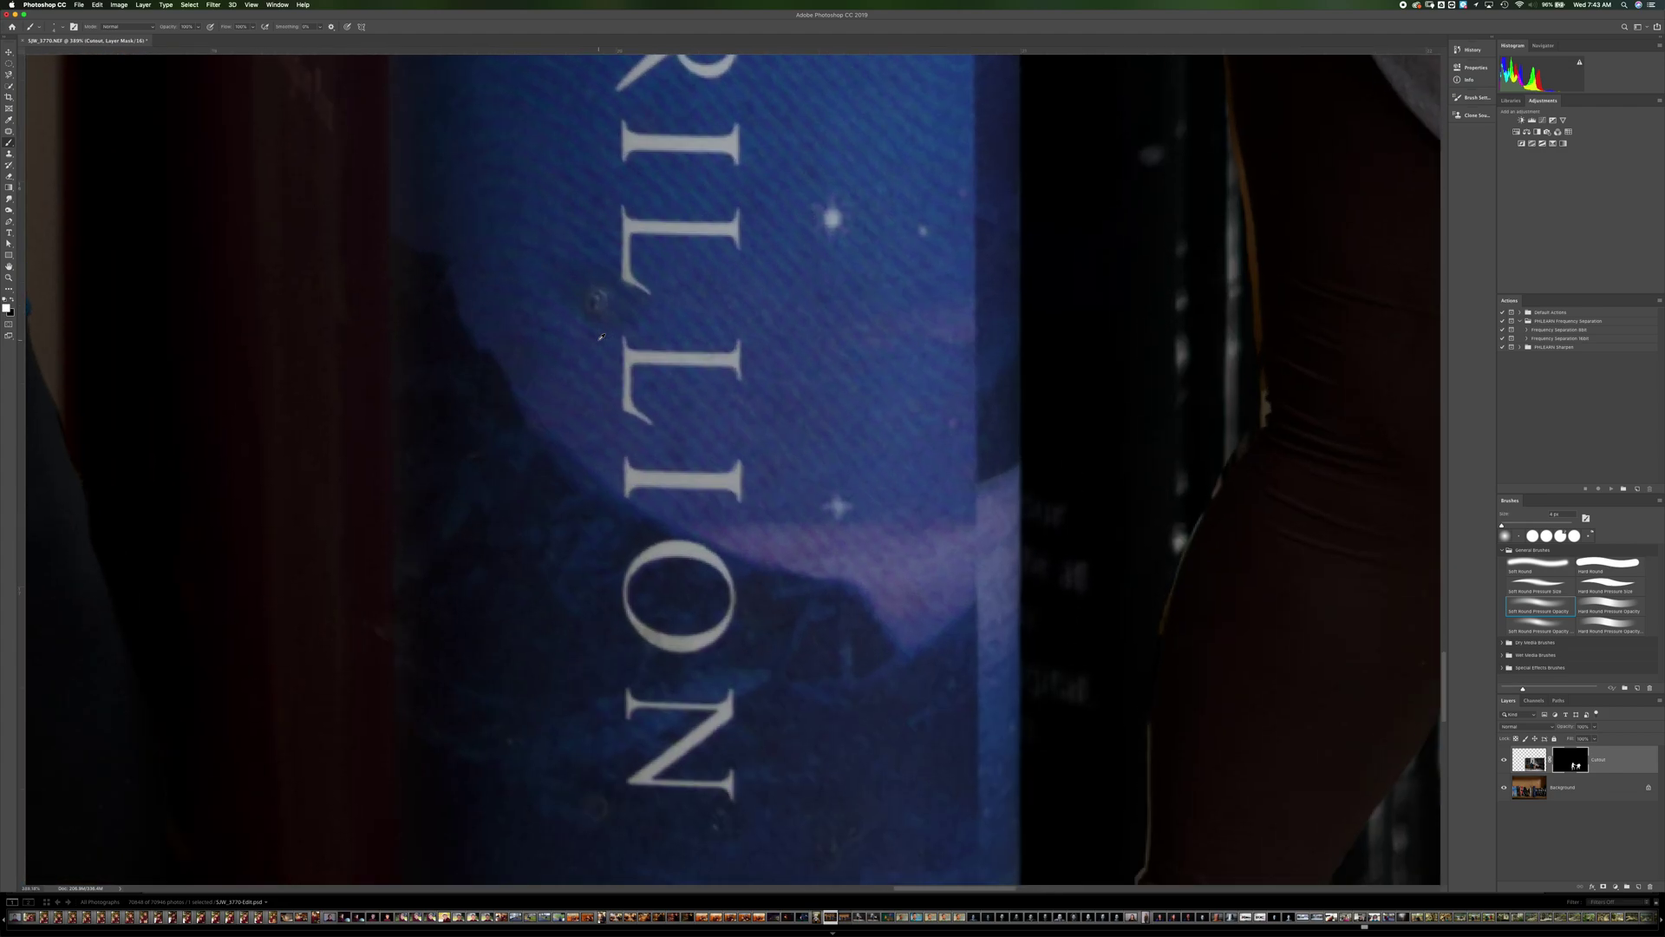
scroll(600, 336, "down", 2)
scroll(598, 339, "down", 5)
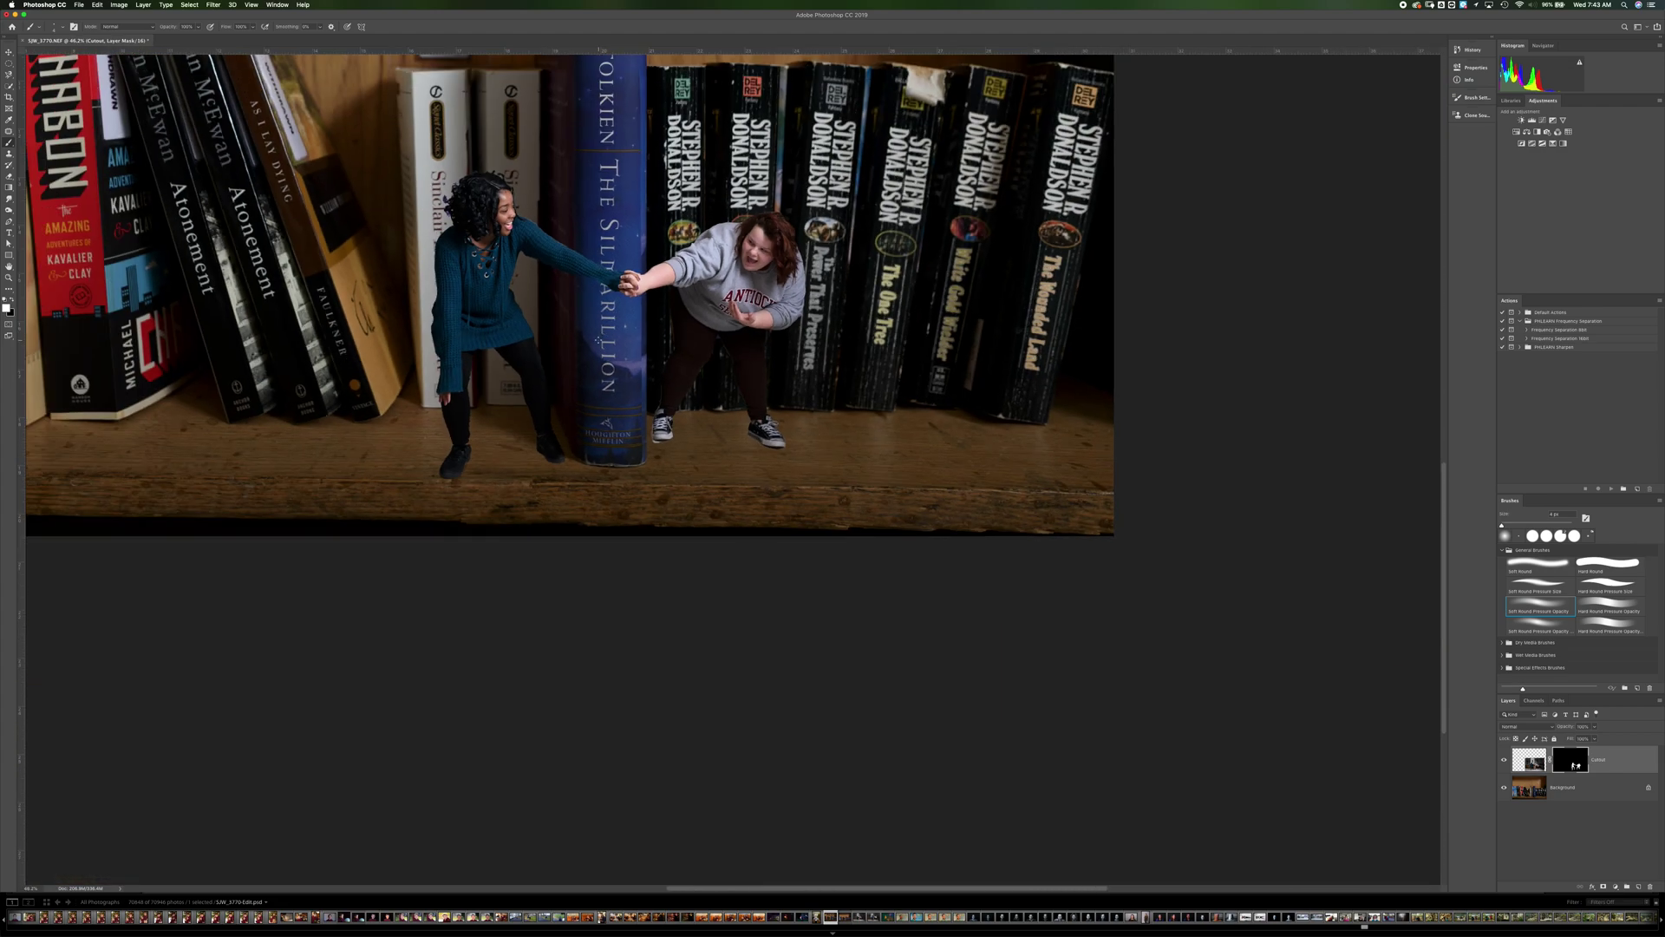
scroll(599, 339, "up", 2)
scroll(599, 339, "up", 1)
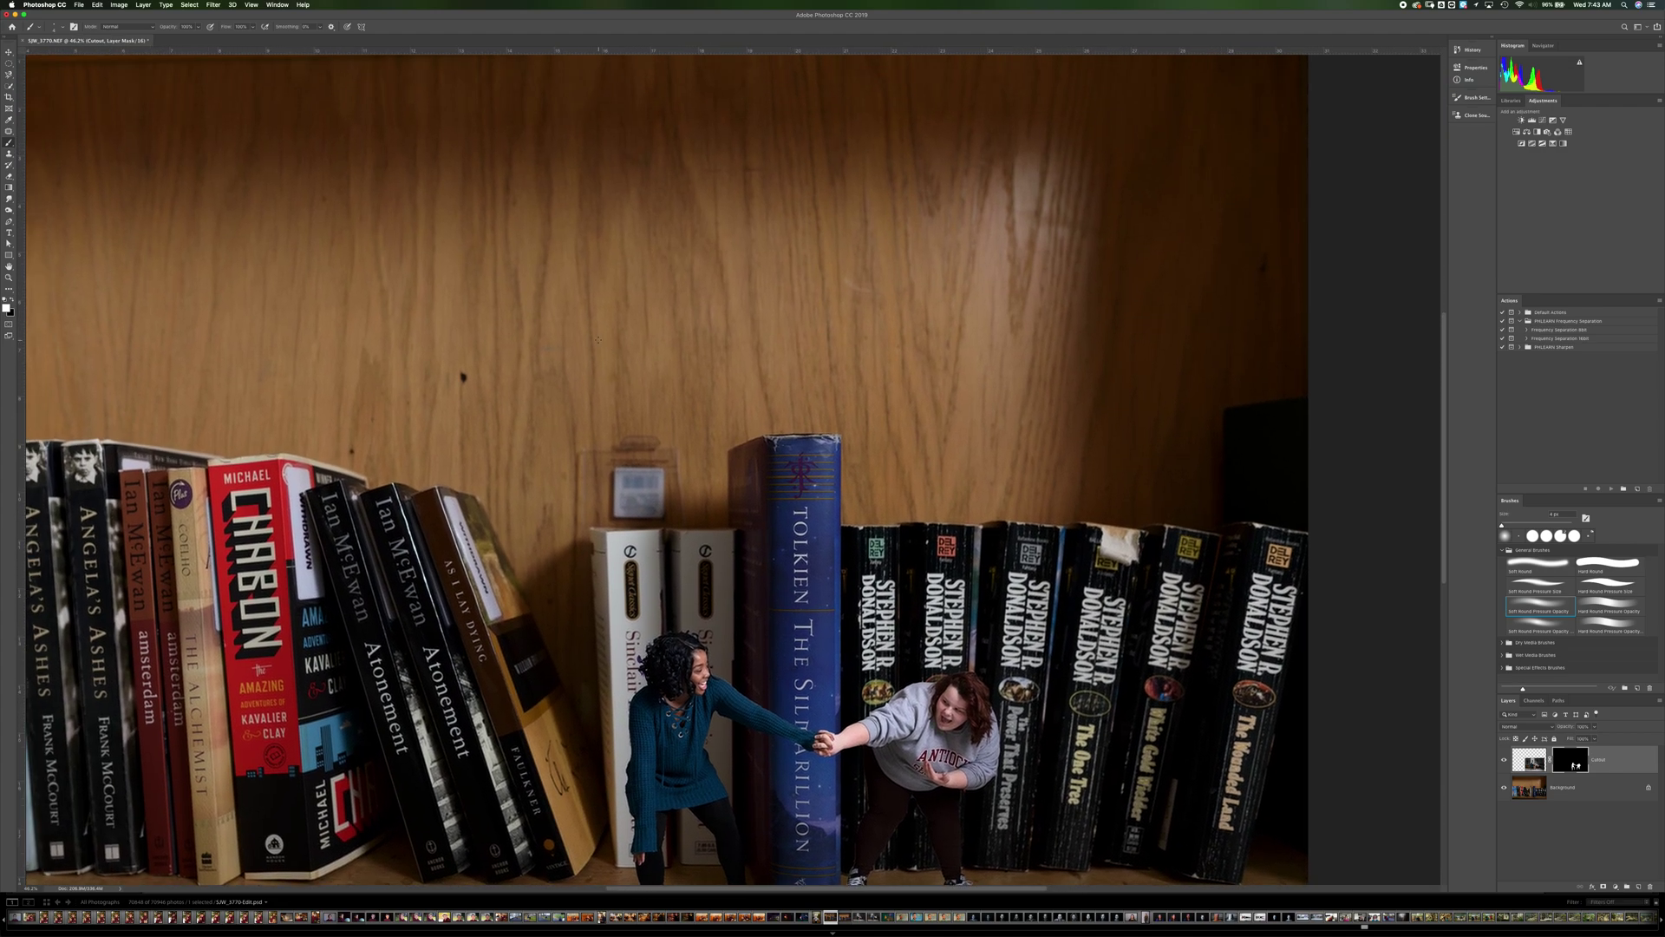
mouse_move(573, 356)
left_mouse_down()
mouse_move(828, 164)
mouse_move(721, 155)
mouse_move(572, 356)
left_mouse_up()
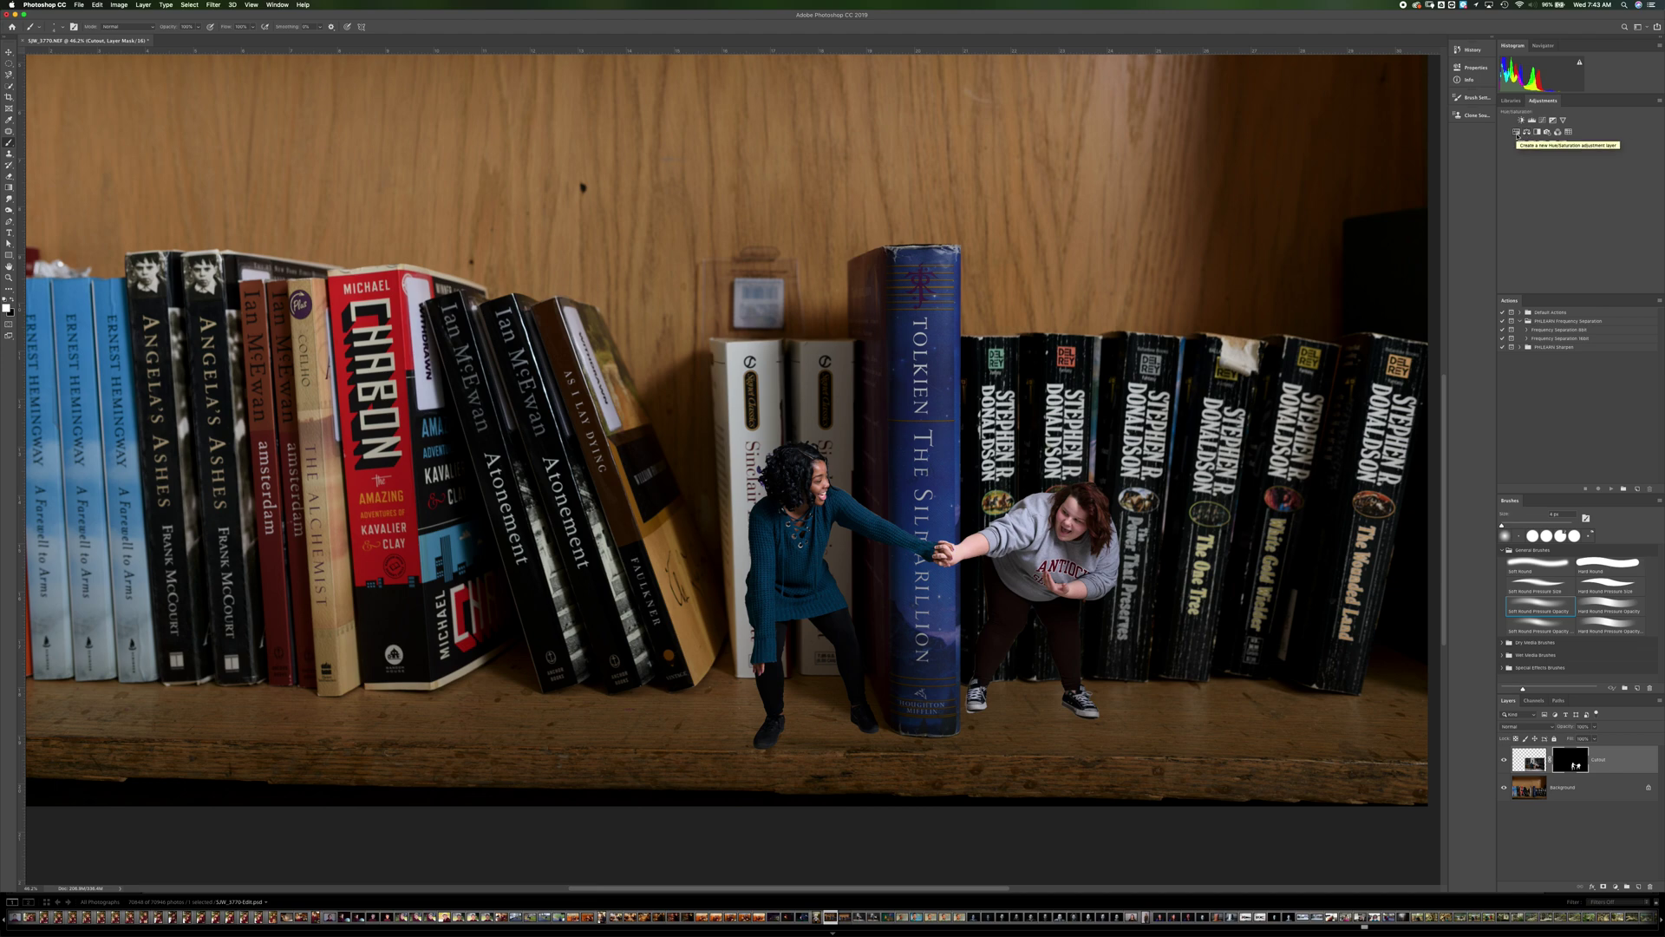
- Add a Color Balance adjustment shifted toward red and yellow, and clip it to the people layer
left_click(1527, 132)
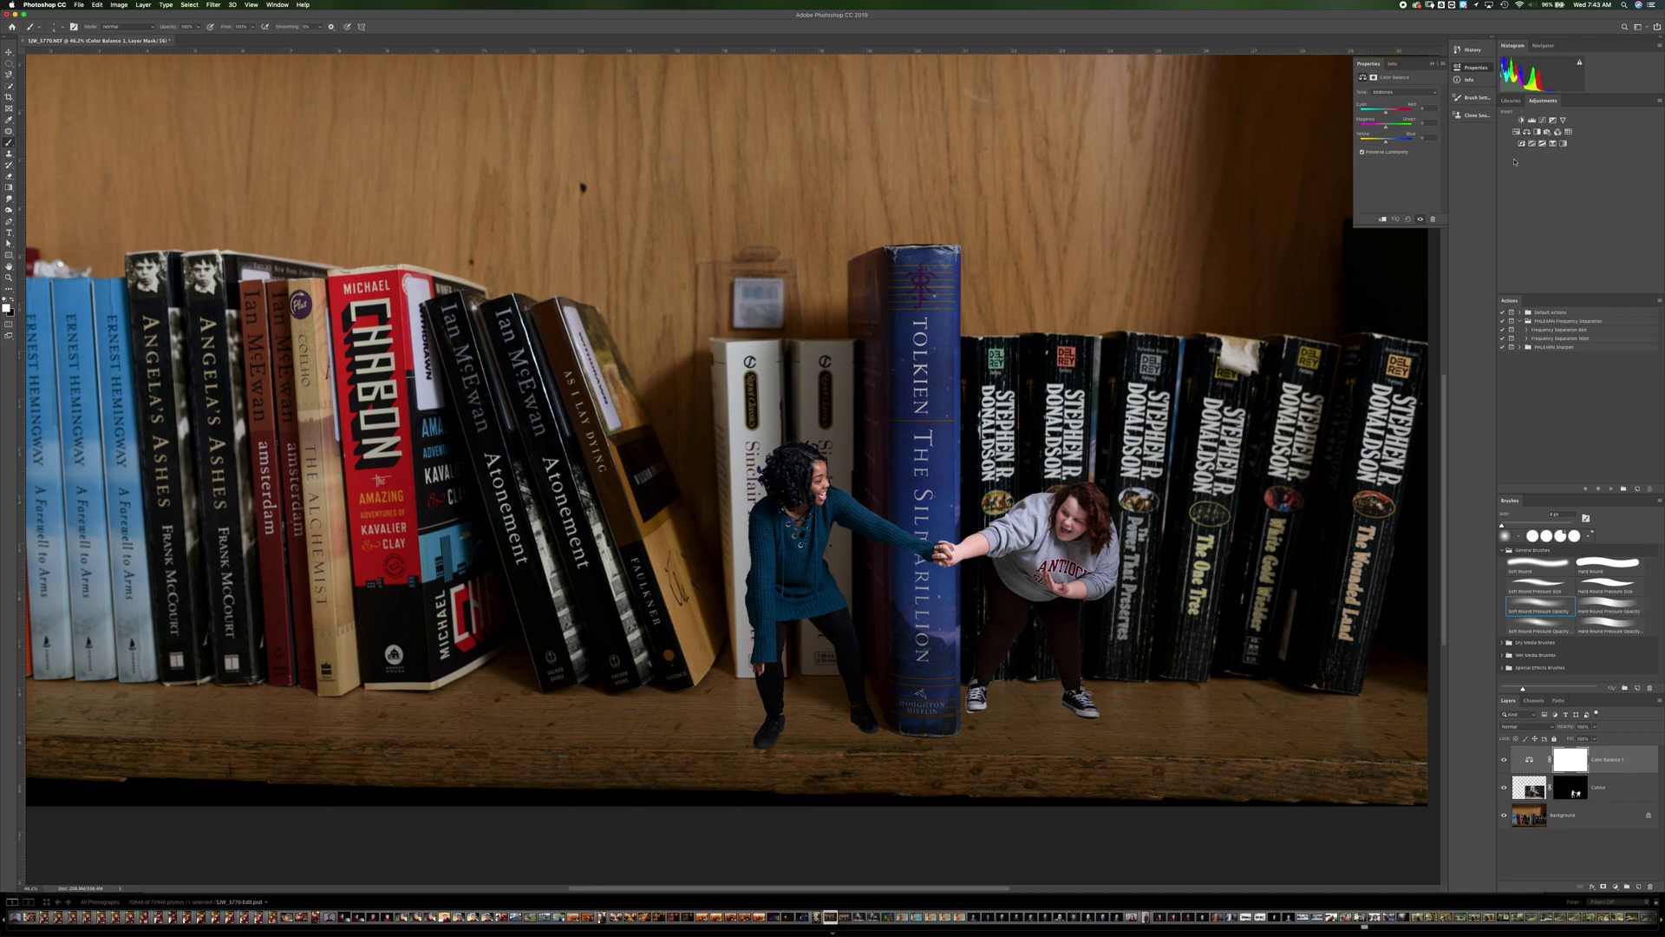
left_click_drag(1385, 141, 1392, 114)
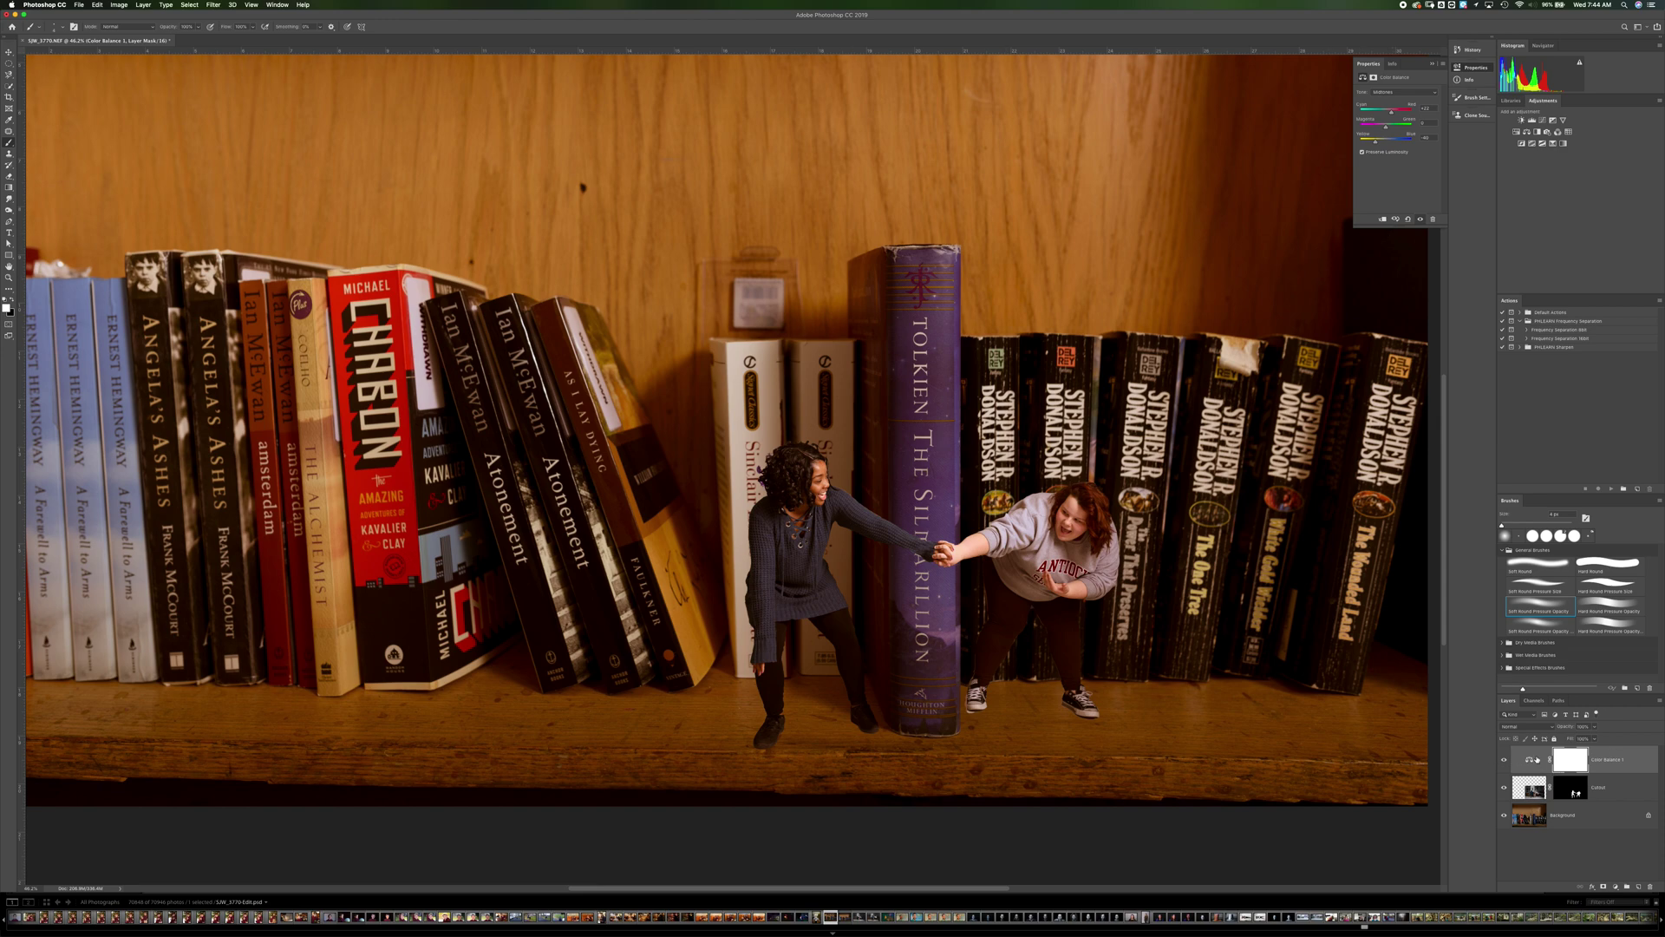
left_click(1383, 219)
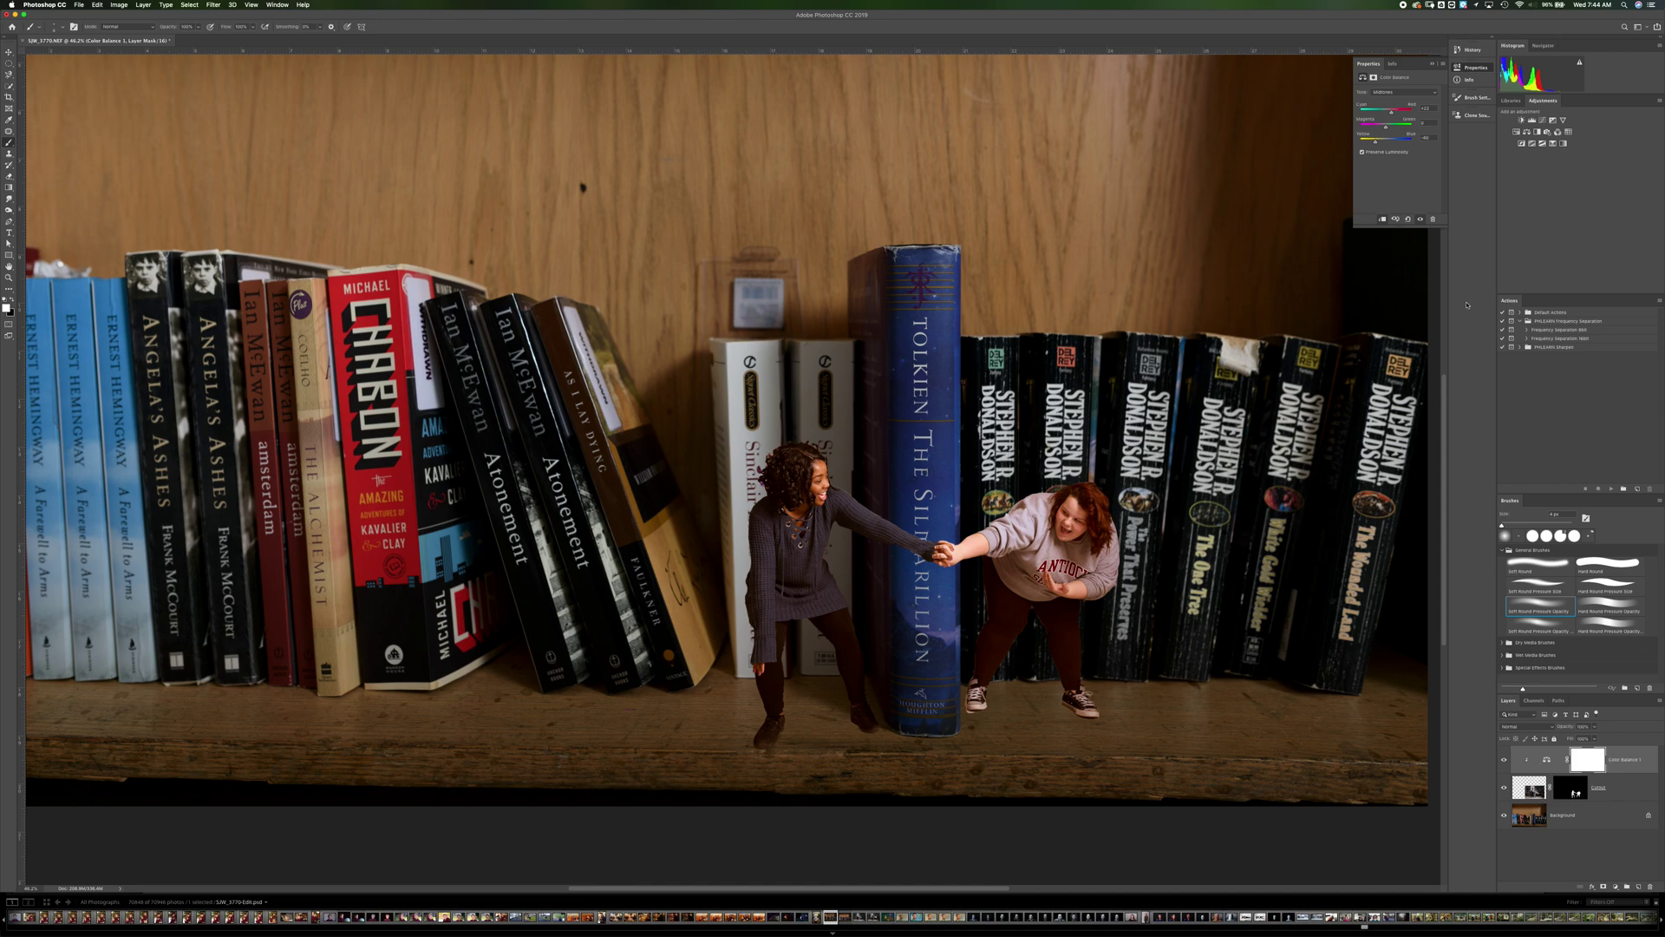
left_click(1432, 64)
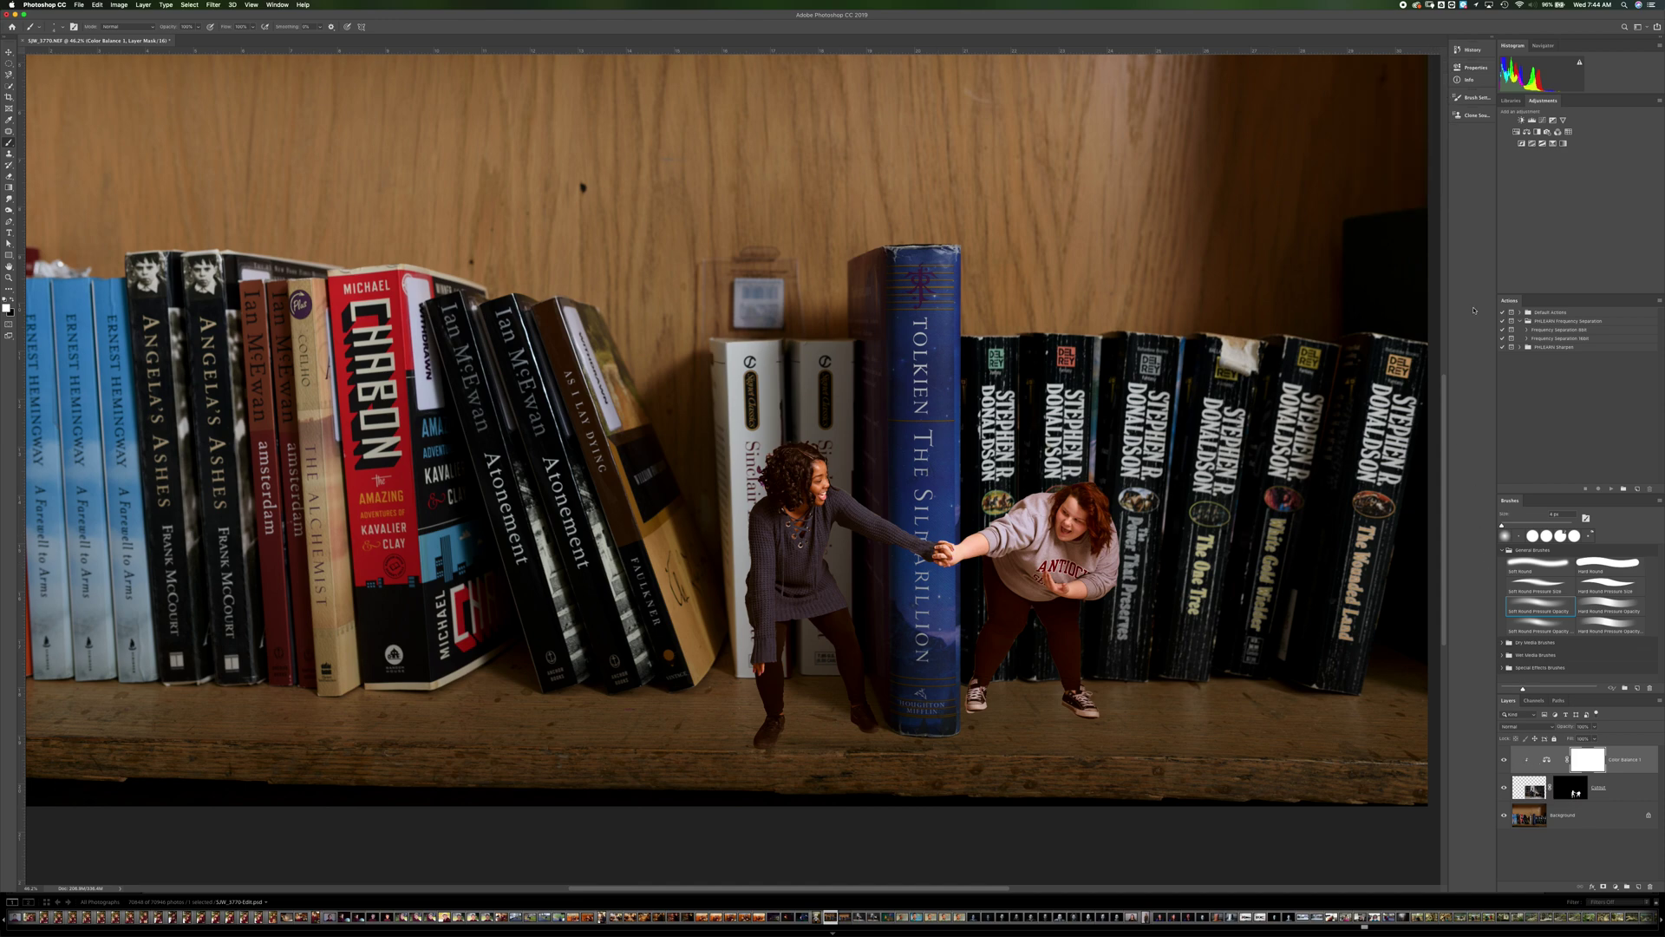
- Add a Curves adjustment clipped to the people layer and pull the curve down to darken both people
left_click(1543, 122)
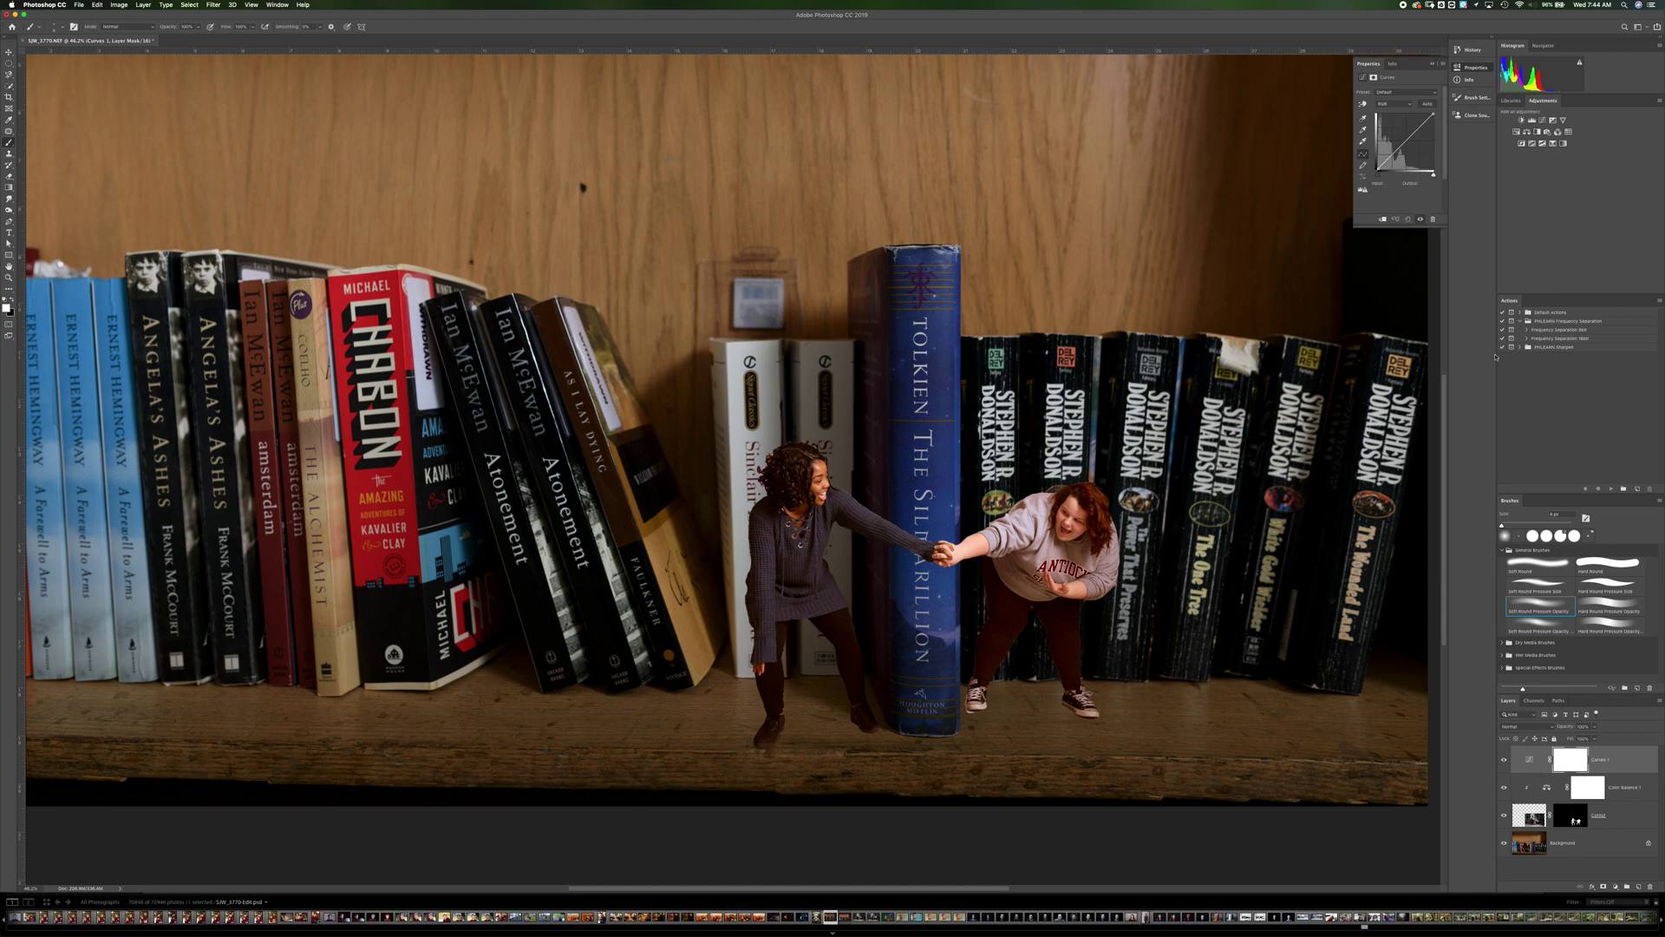
left_click(1382, 218)
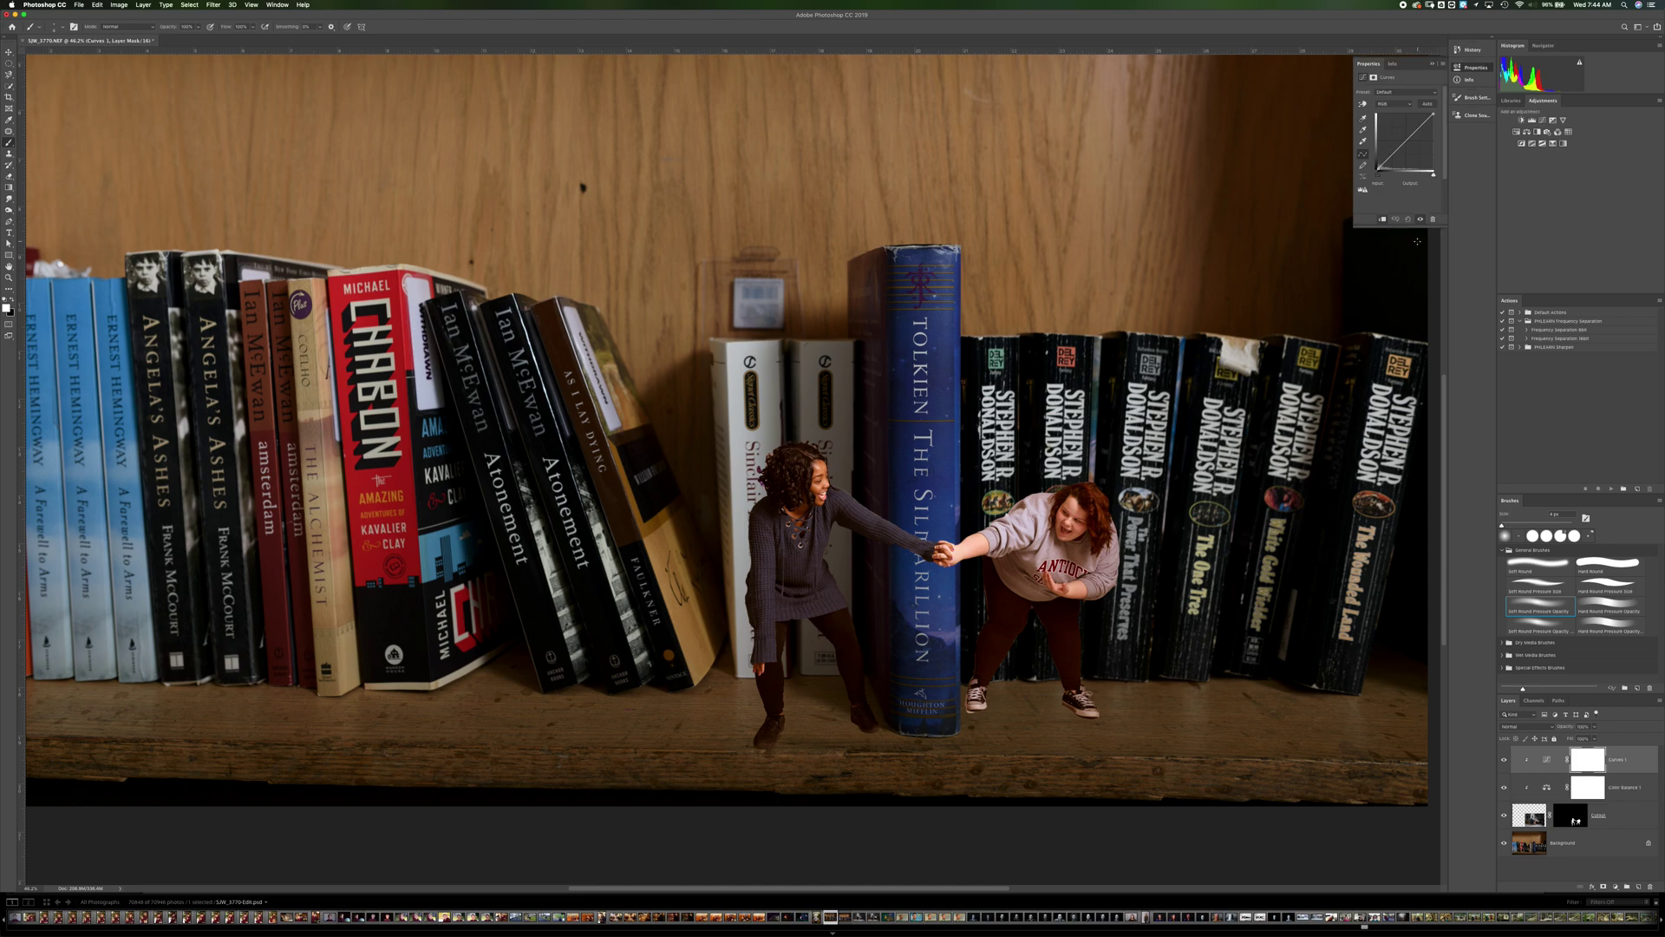
left_click_drag(1396, 155, 1419, 130)
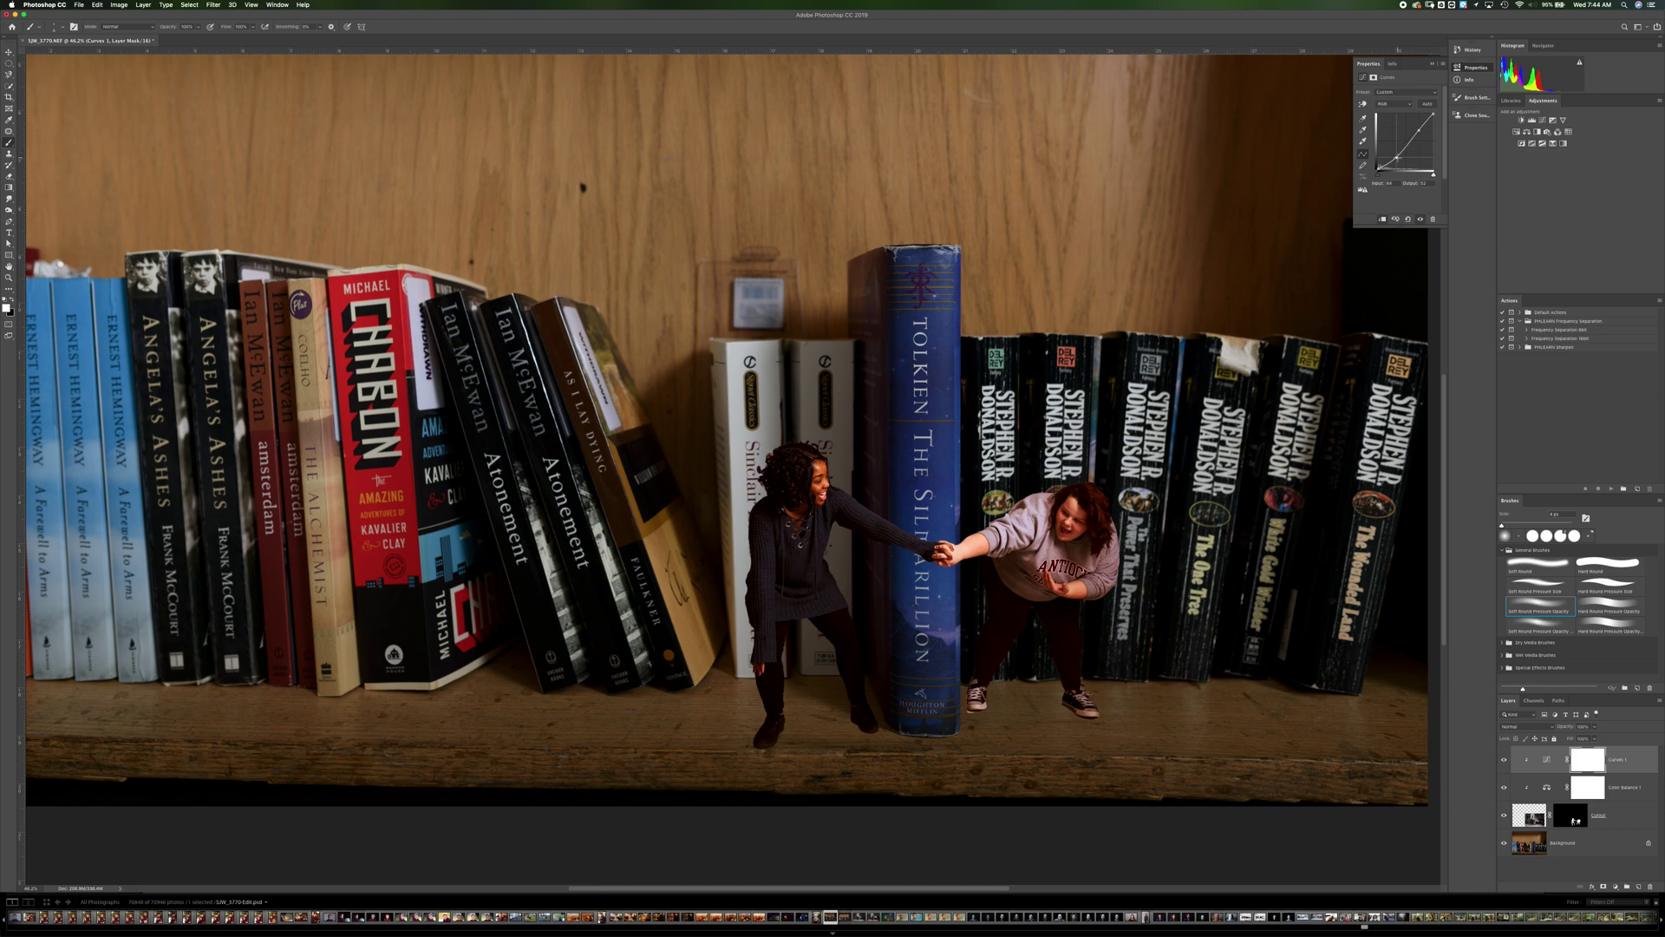
left_click_drag(1403, 150, 1406, 153)
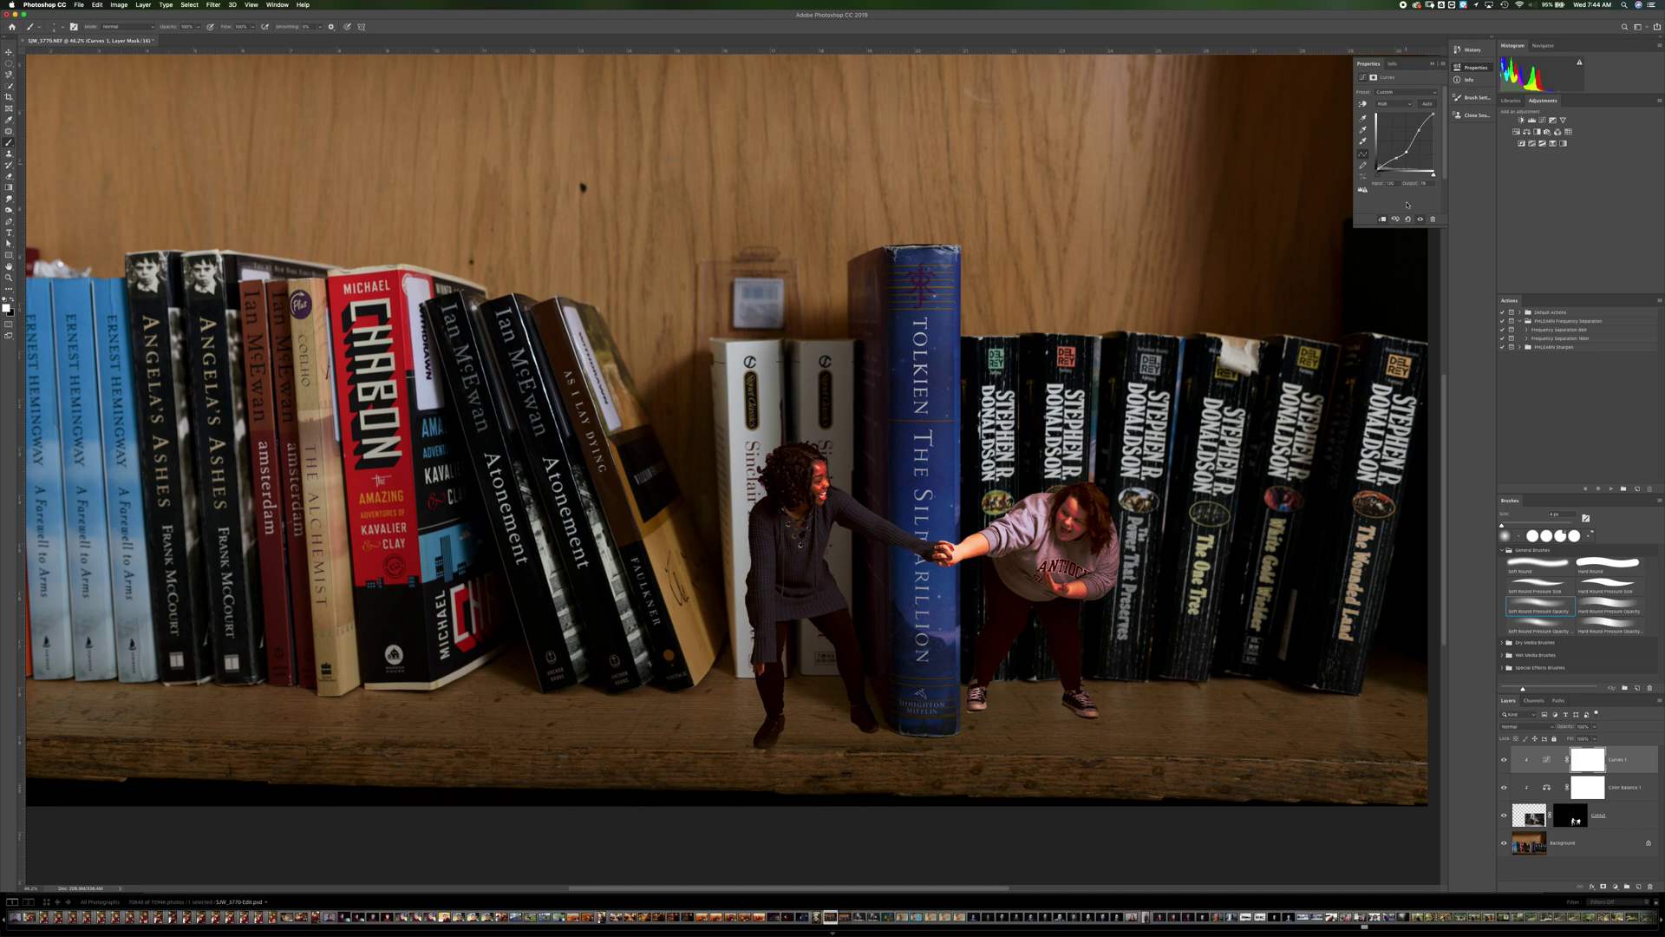
left_click(1435, 220)
left_click(856, 277)
left_click_drag(1407, 151, 1407, 154)
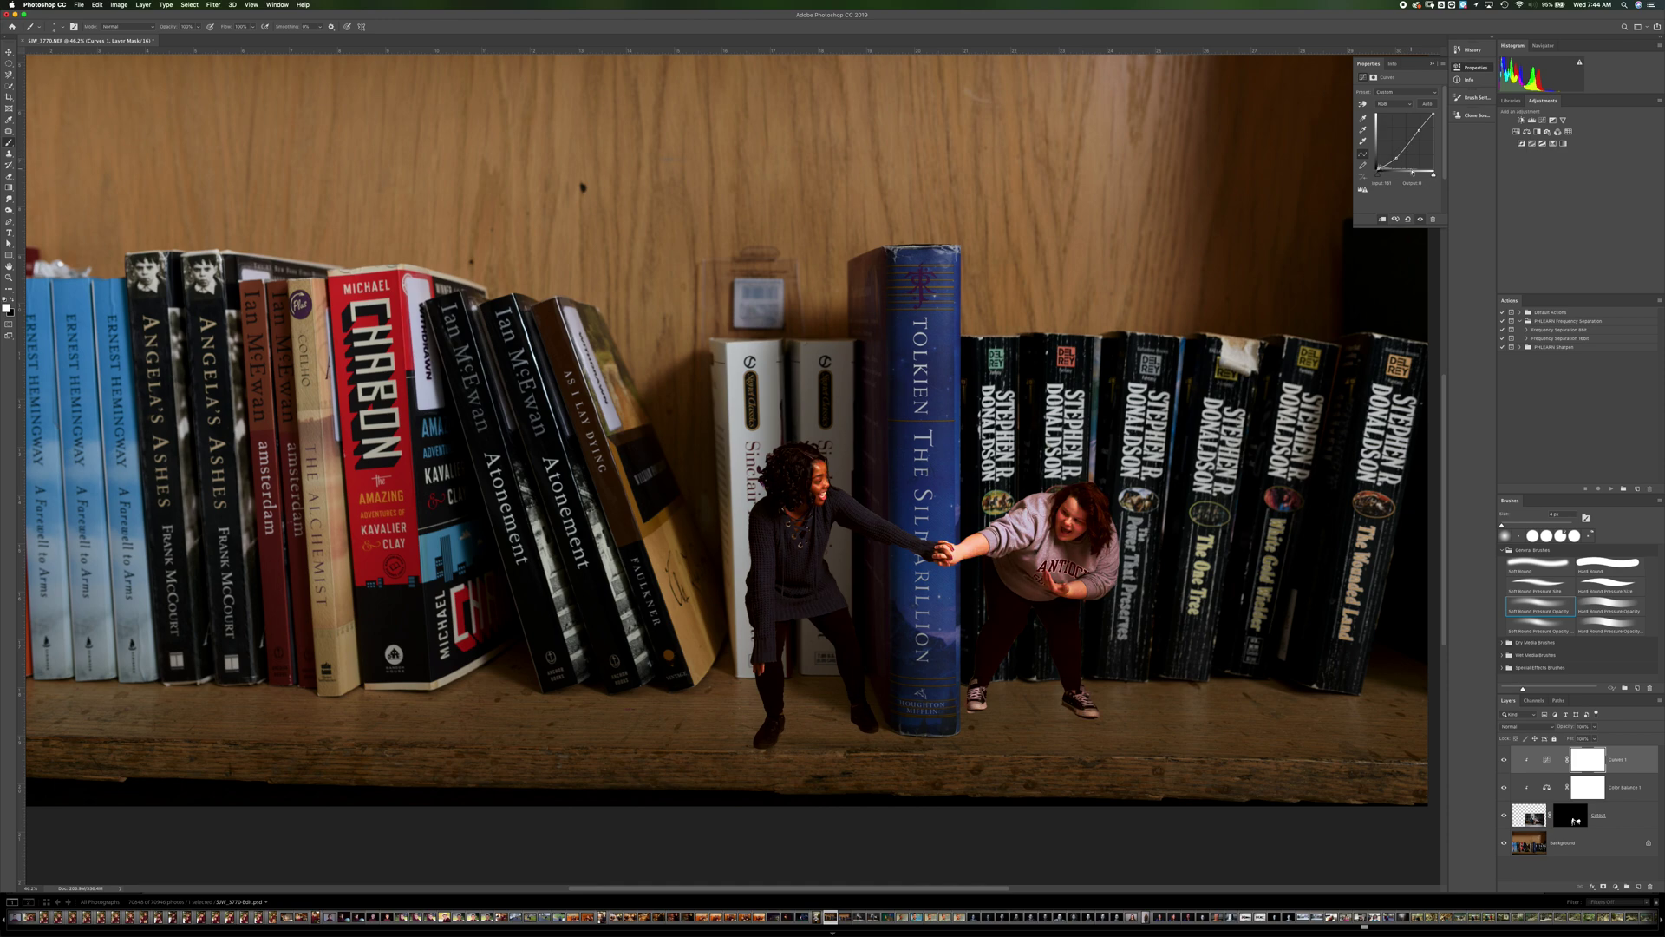
left_click(1432, 64)
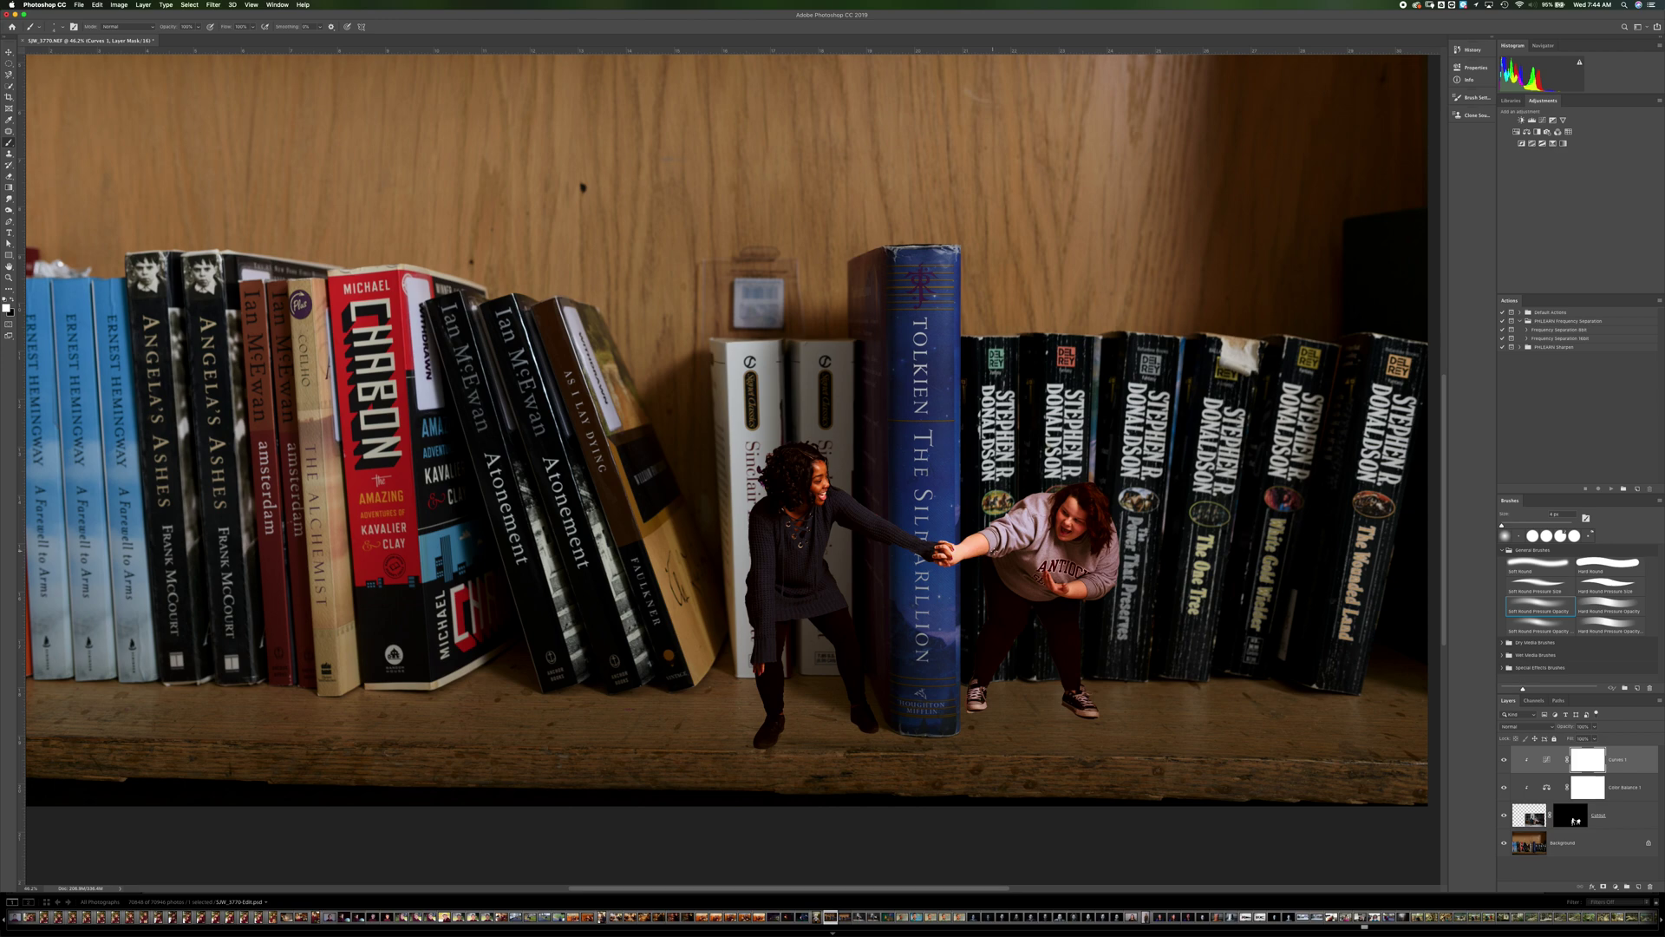
- Hide the clipped Color Balance and Curves adjustments, then delete both adjustment layers
left_click(1505, 761)
left_click(1503, 787)
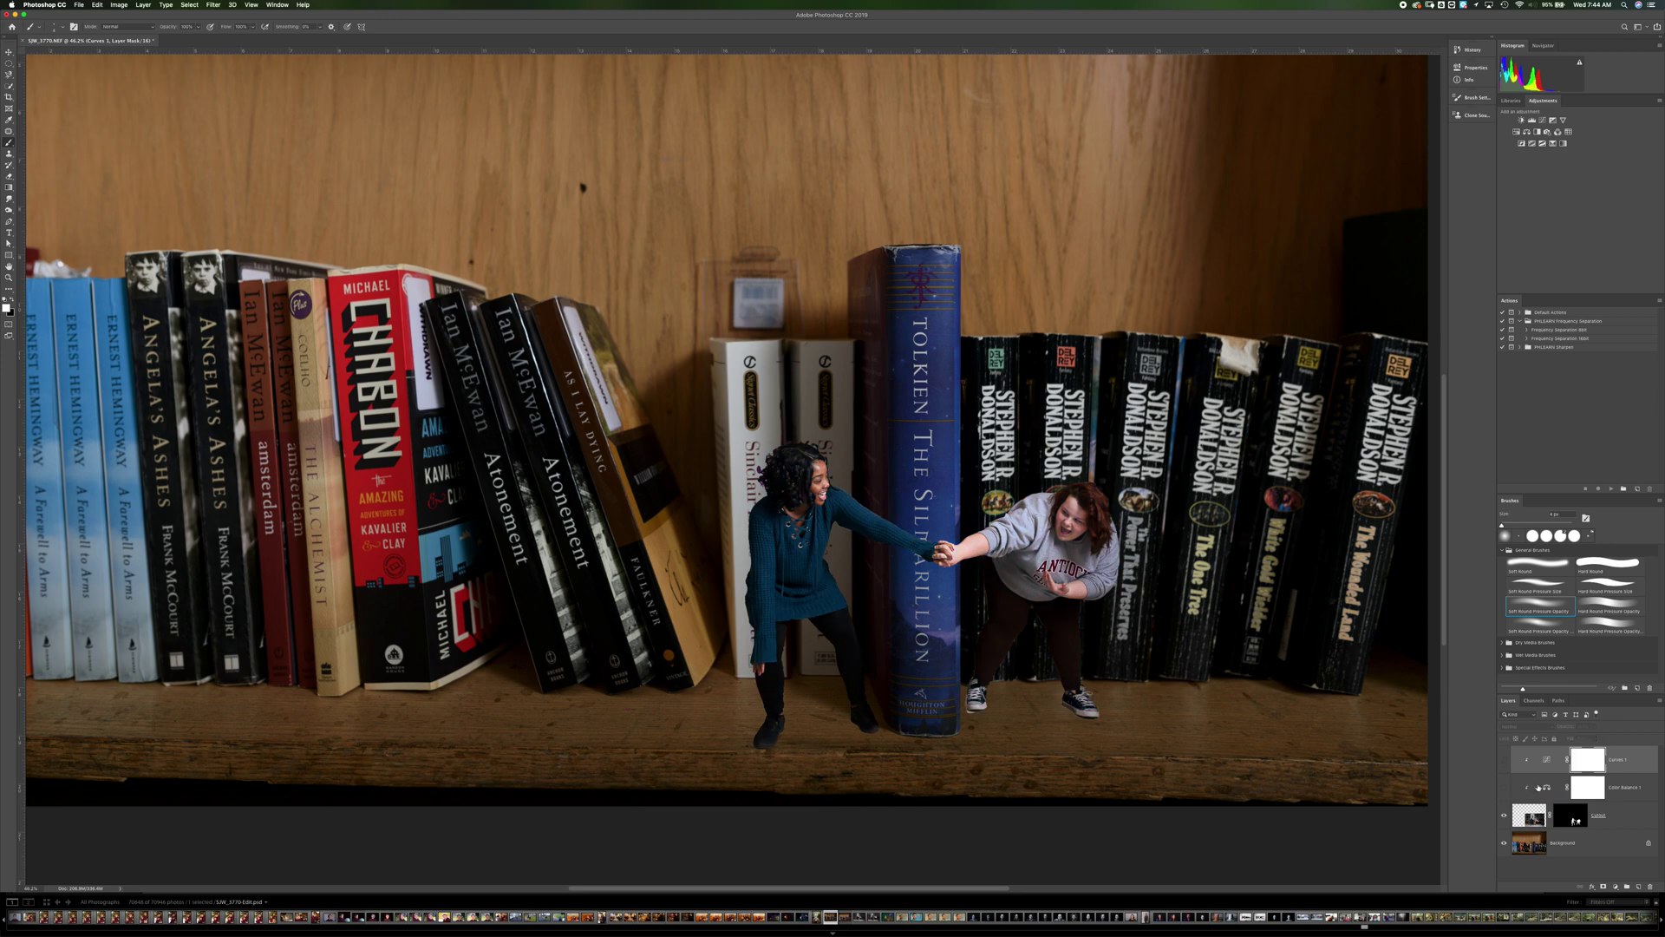
left_click(1584, 790)
left_click(1590, 762, "shift")
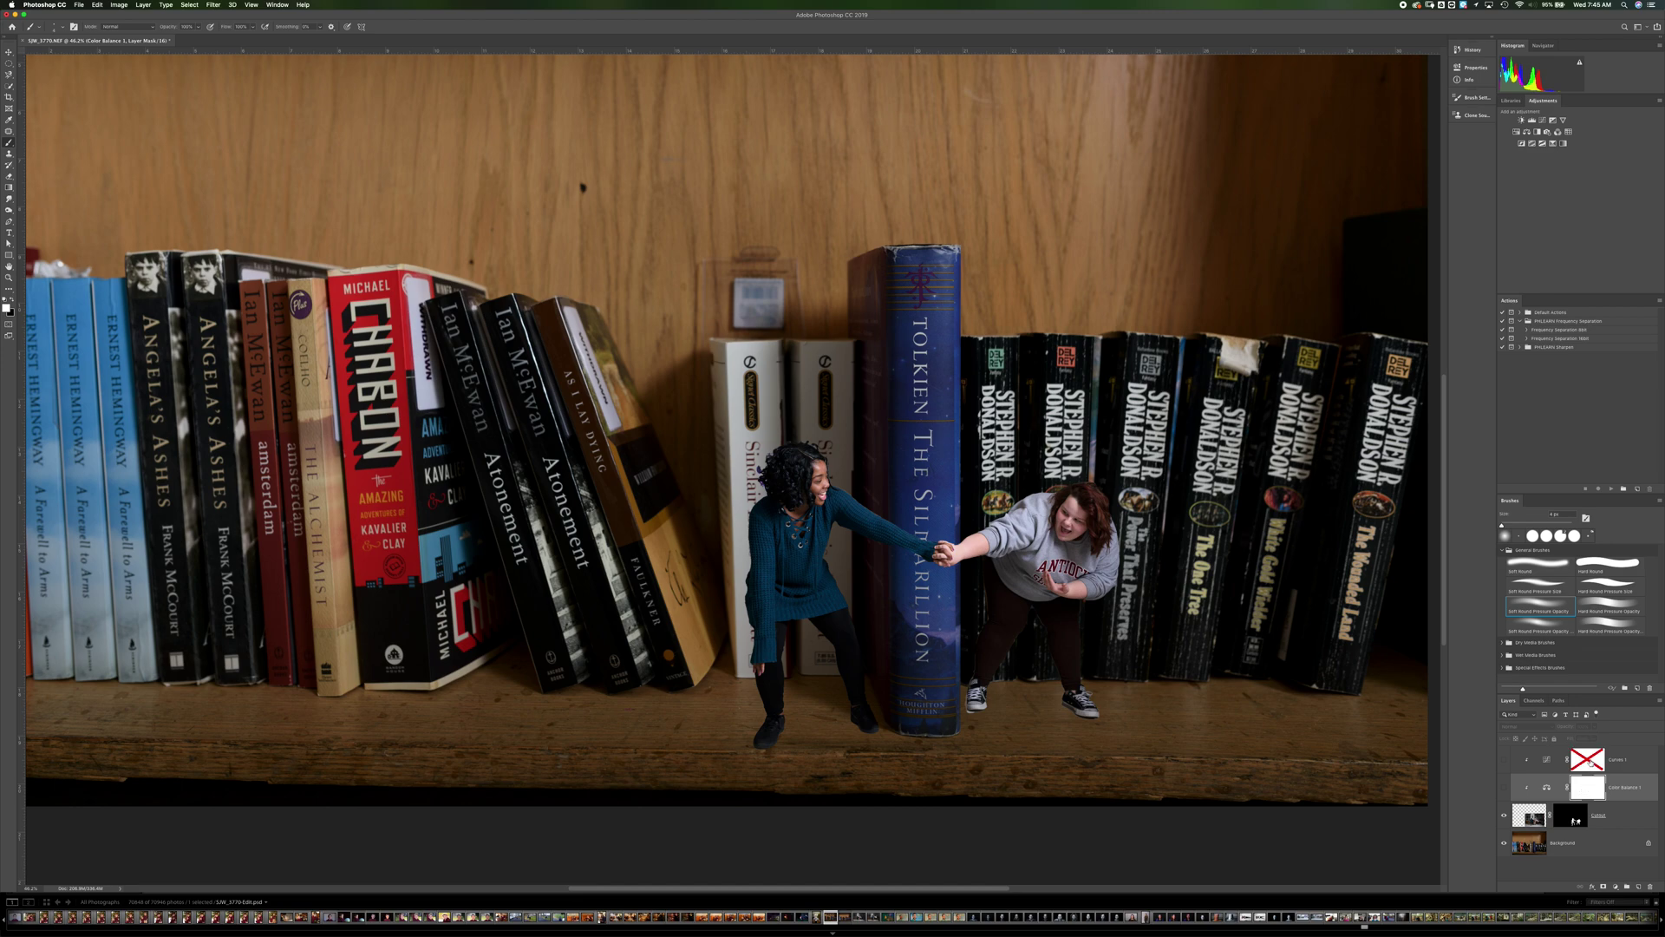
left_click(1590, 762, "shift")
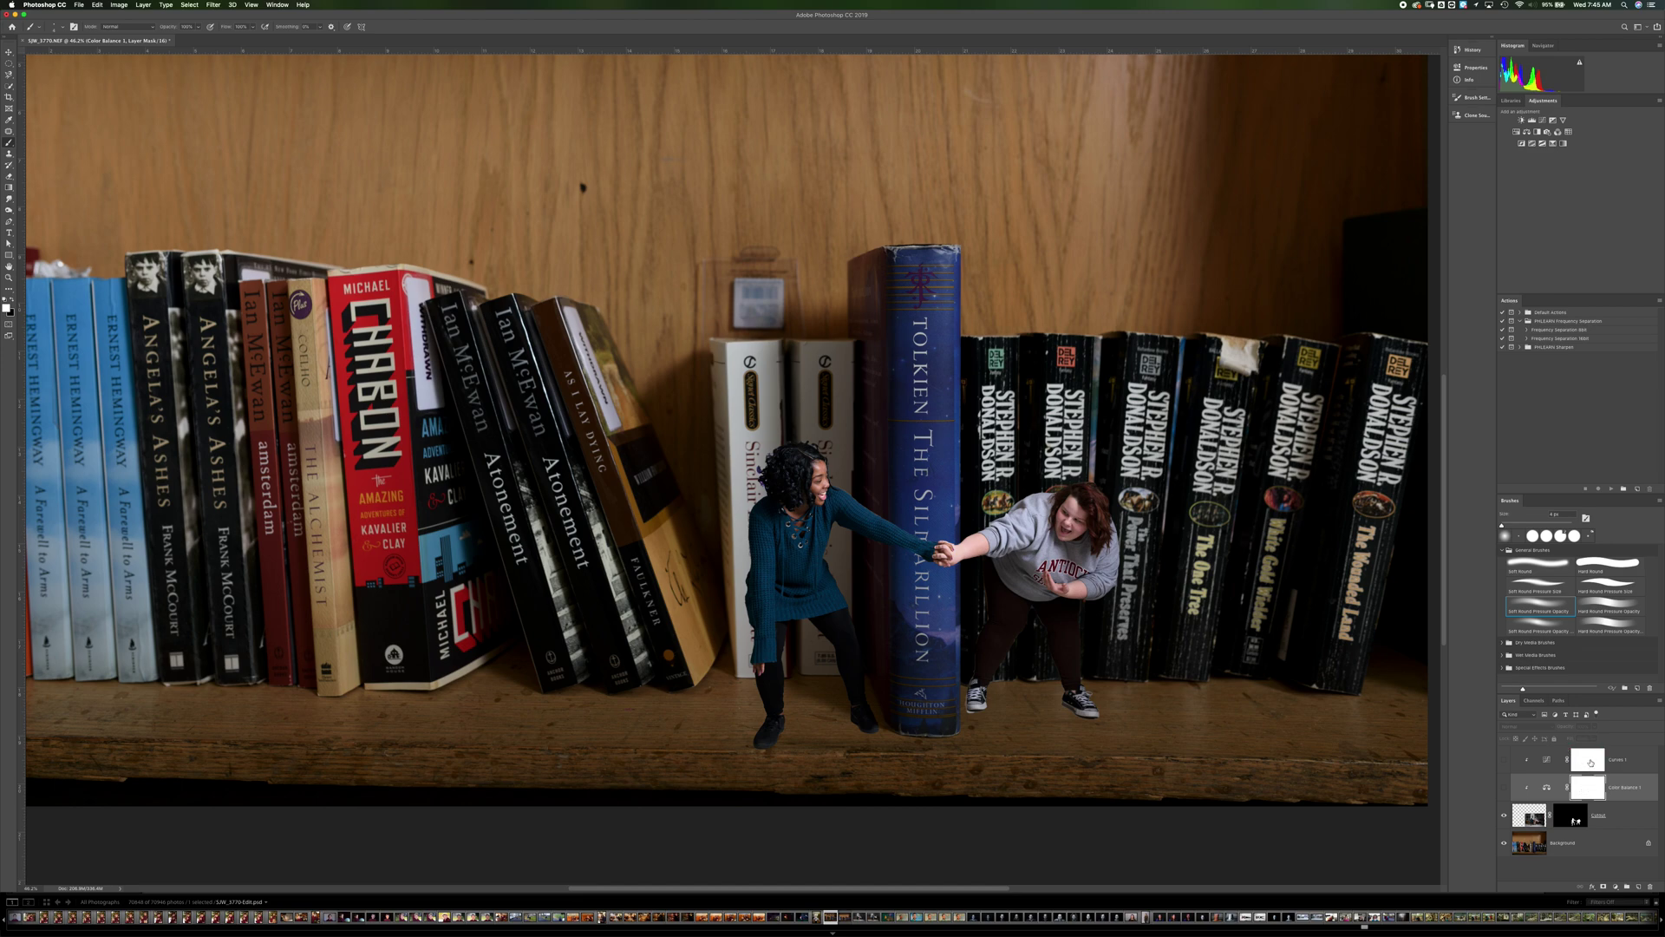
left_click(1546, 763, "shift")
key("Delete")
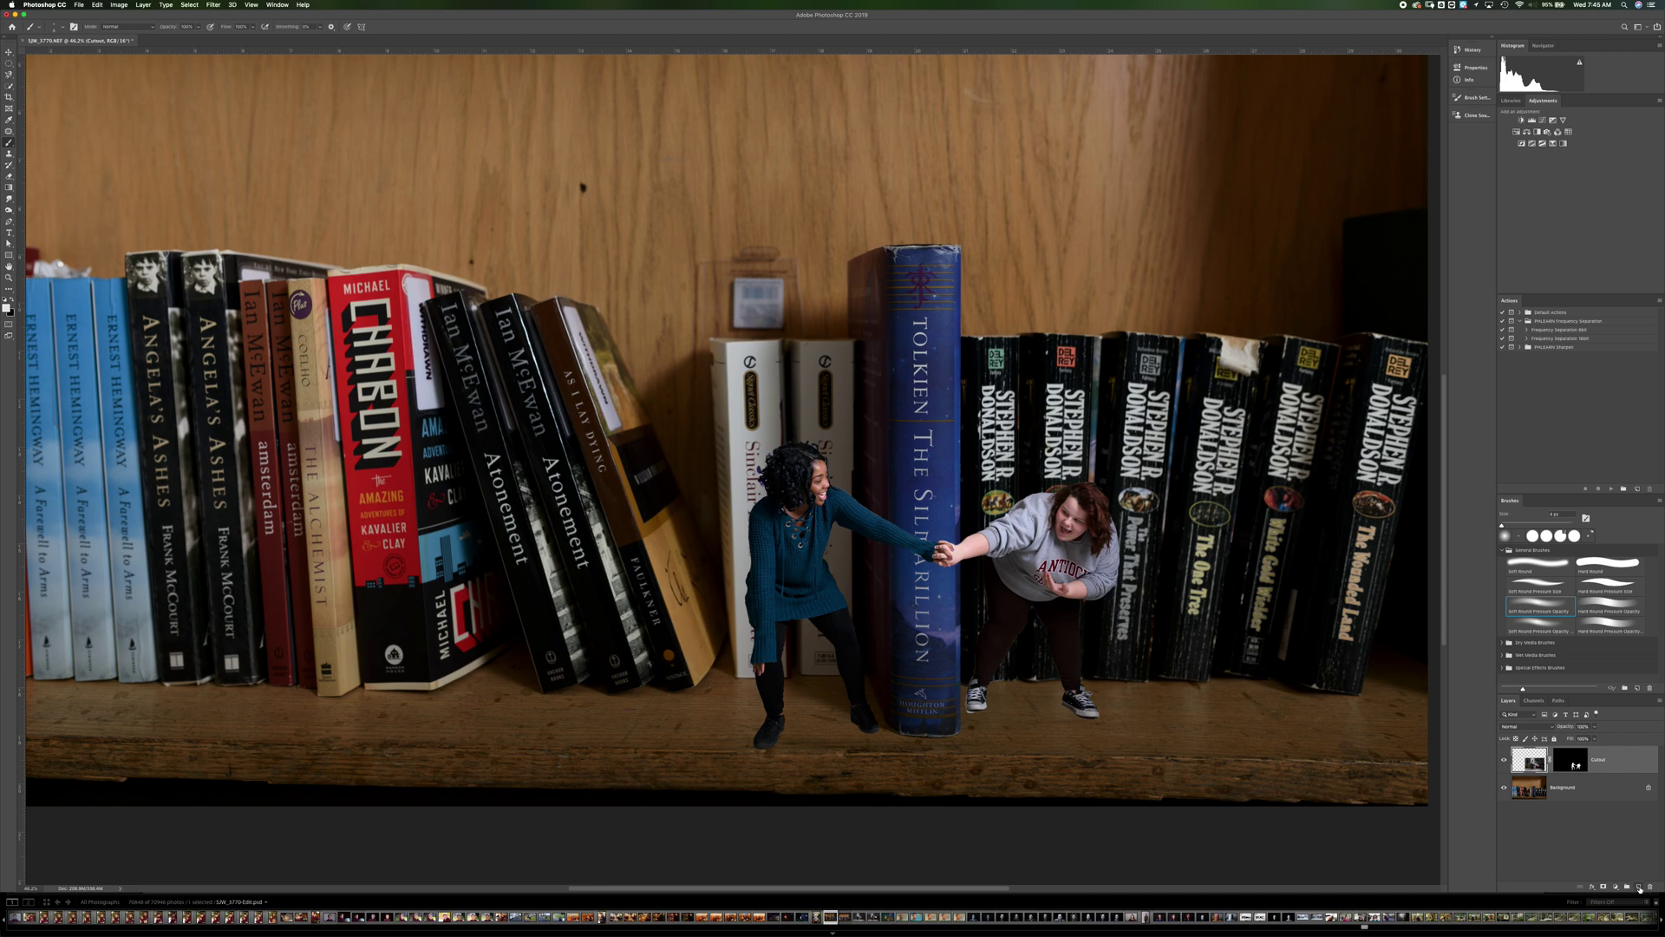
- Create a new layer named Shadows above the people layer
left_click(144, 5)
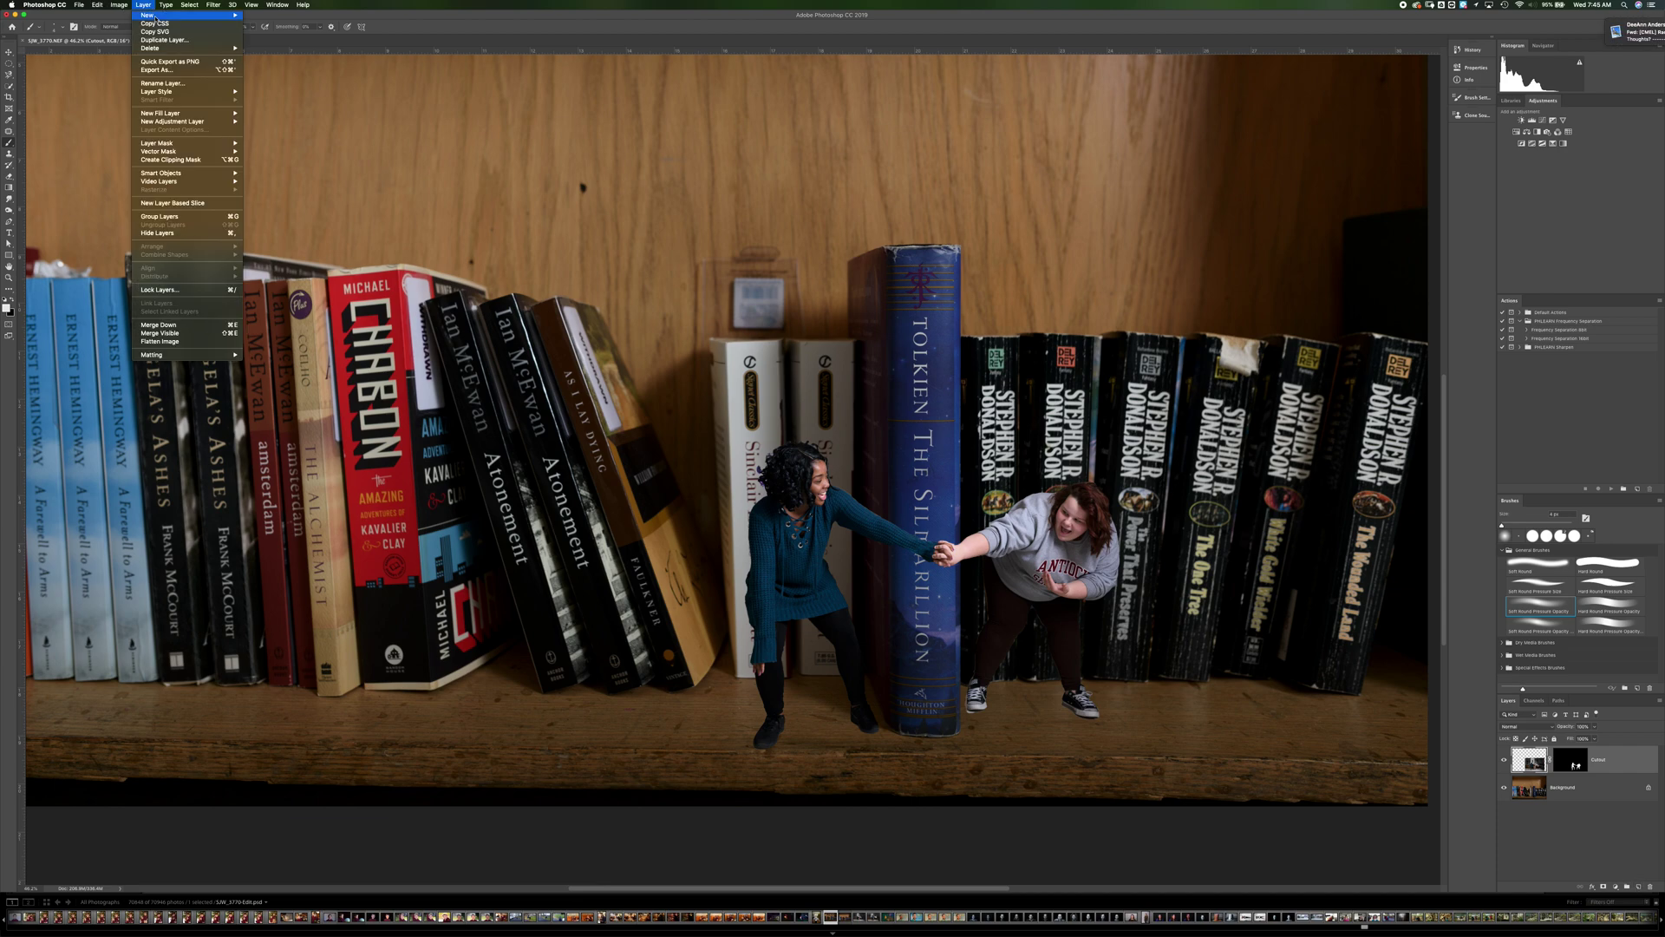
mouse_move(199, 14)
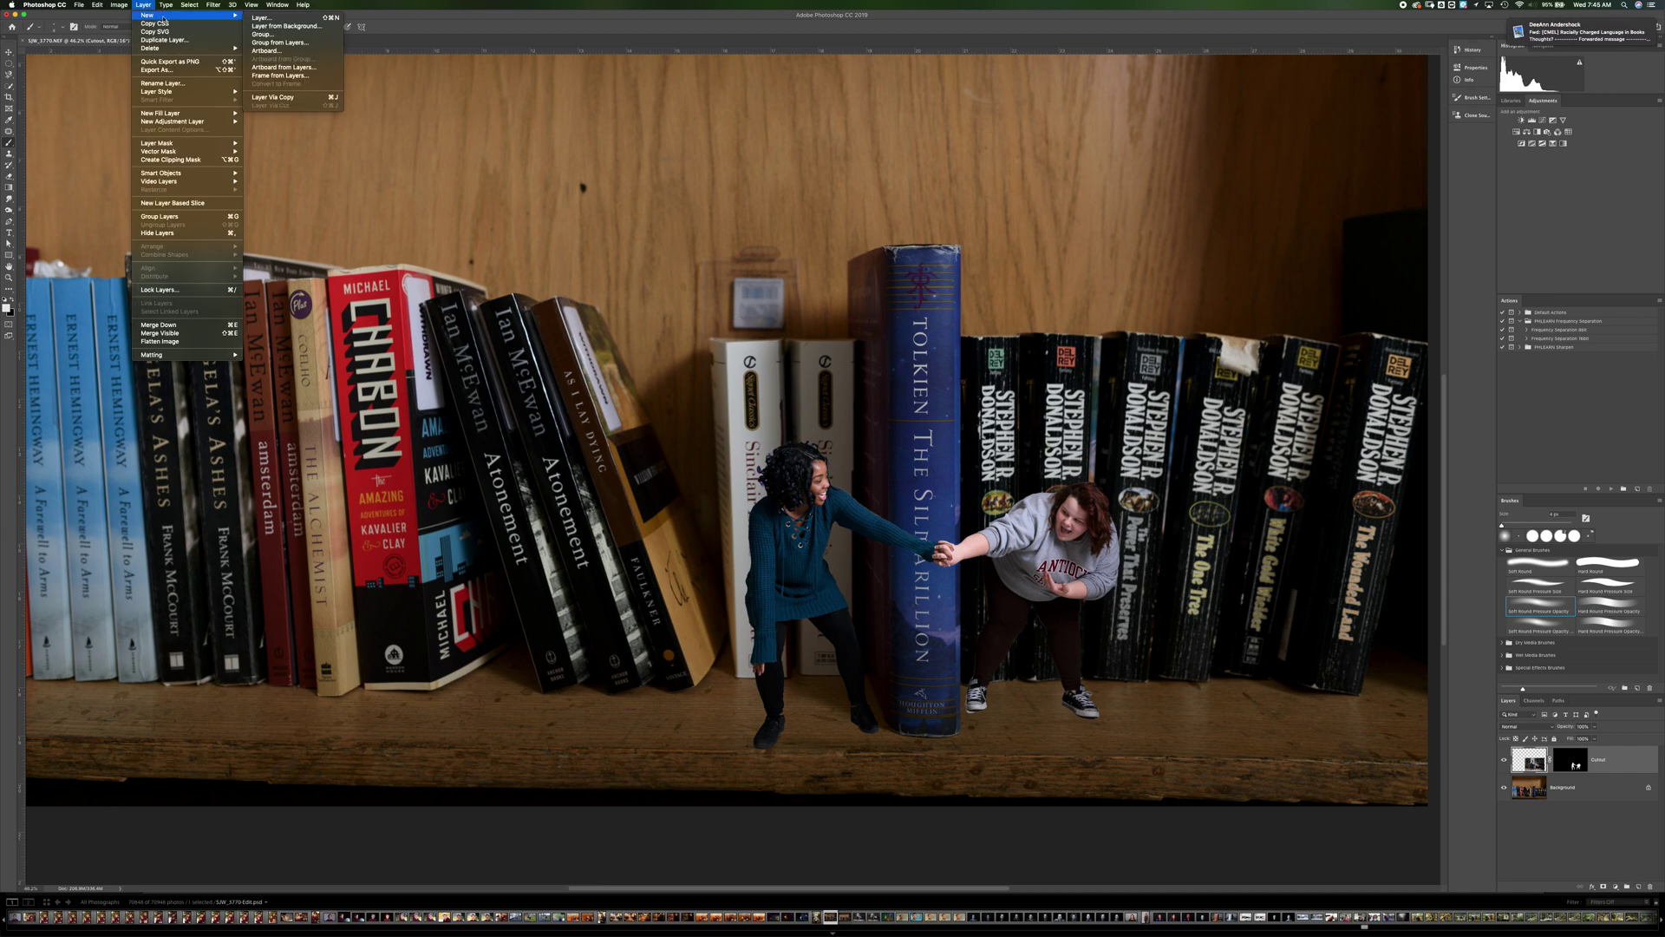
left_click(260, 18)
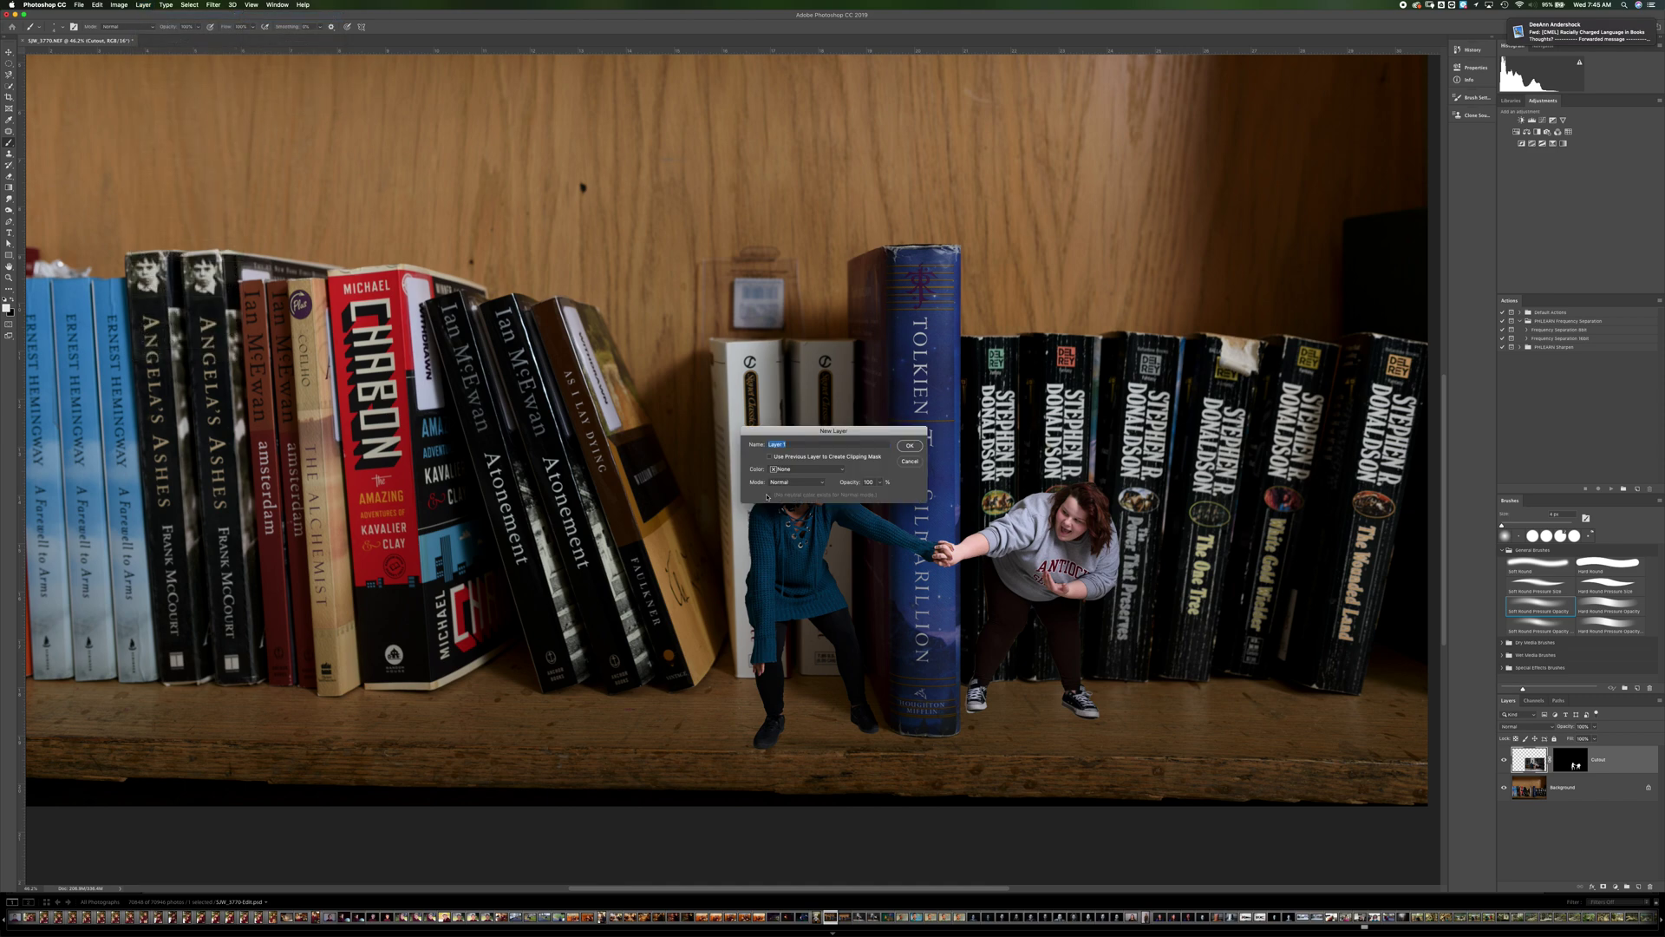
type("Shadows")
key("Return")
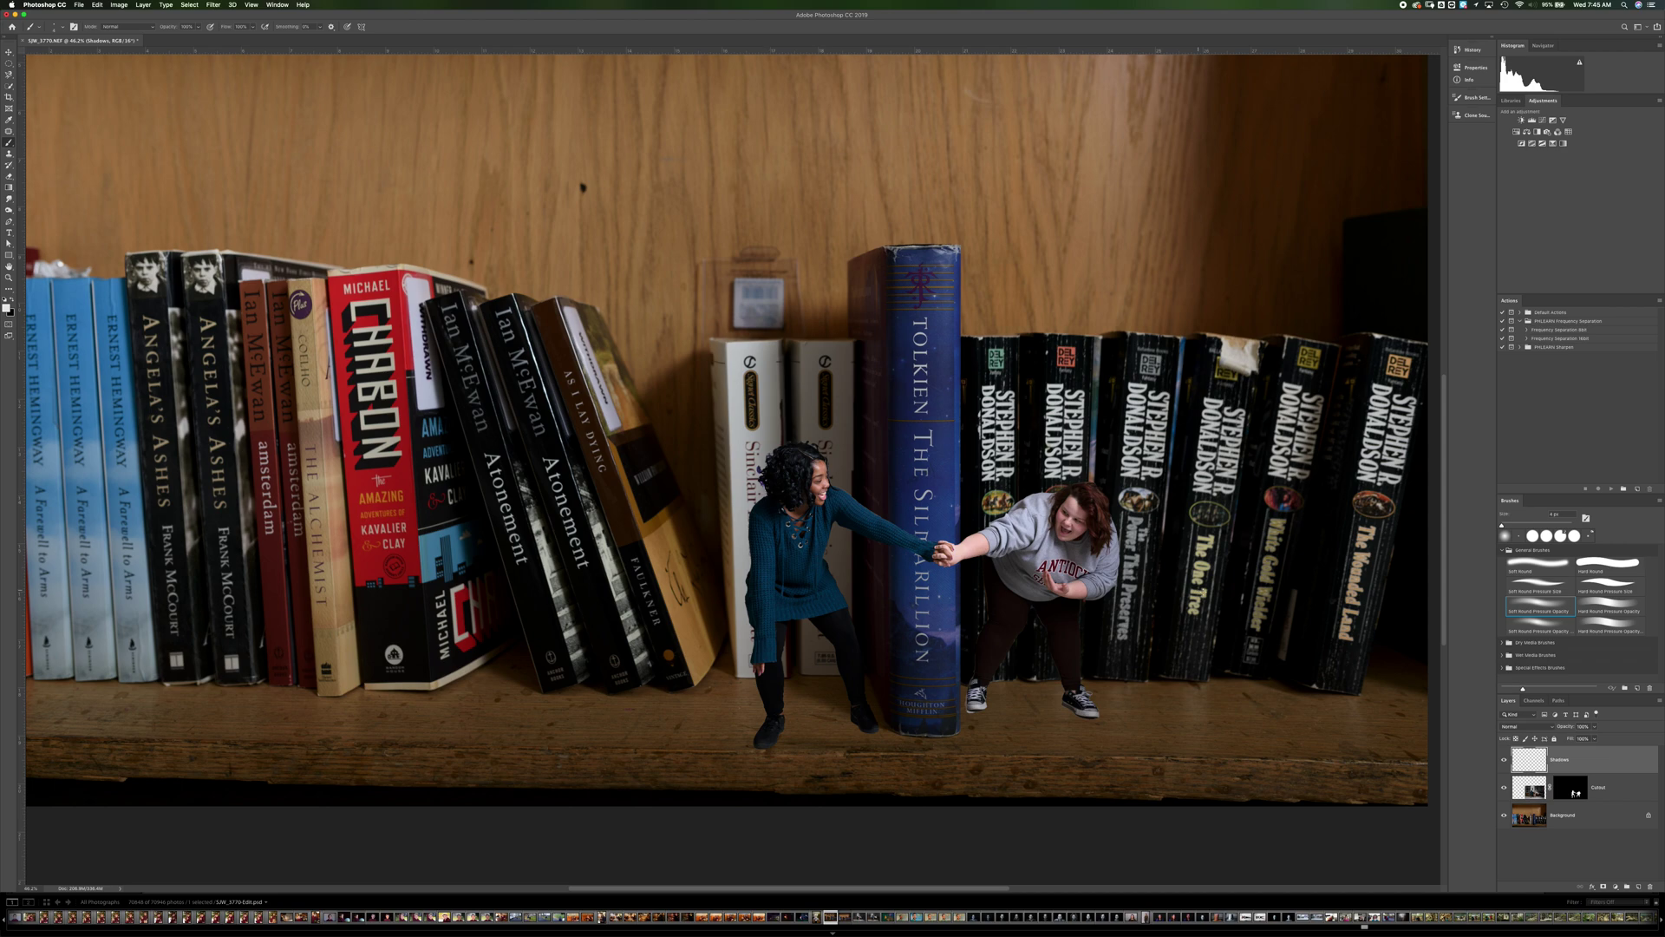
- Set up an enlarged soft round pressure-opacity brush at 50% opacity, and move the Shadows layer beneath the people layer
left_click(1541, 606)
key("bracketright")
key("bracketright")
key("bracketright")
key("bracketright")
key("bracketright")
key("bracketright")
key("bracketright")
key("bracketright")
key("bracketright")
key("bracketright")
key("bracketright")
key("bracketright")
key("bracketright")
key("bracketright")
key("bracketright")
key("bracketright")
key("bracketright")
key("bracketright")
key("bracketright")
key("5")
left_click_drag(1531, 760, 1537, 811)
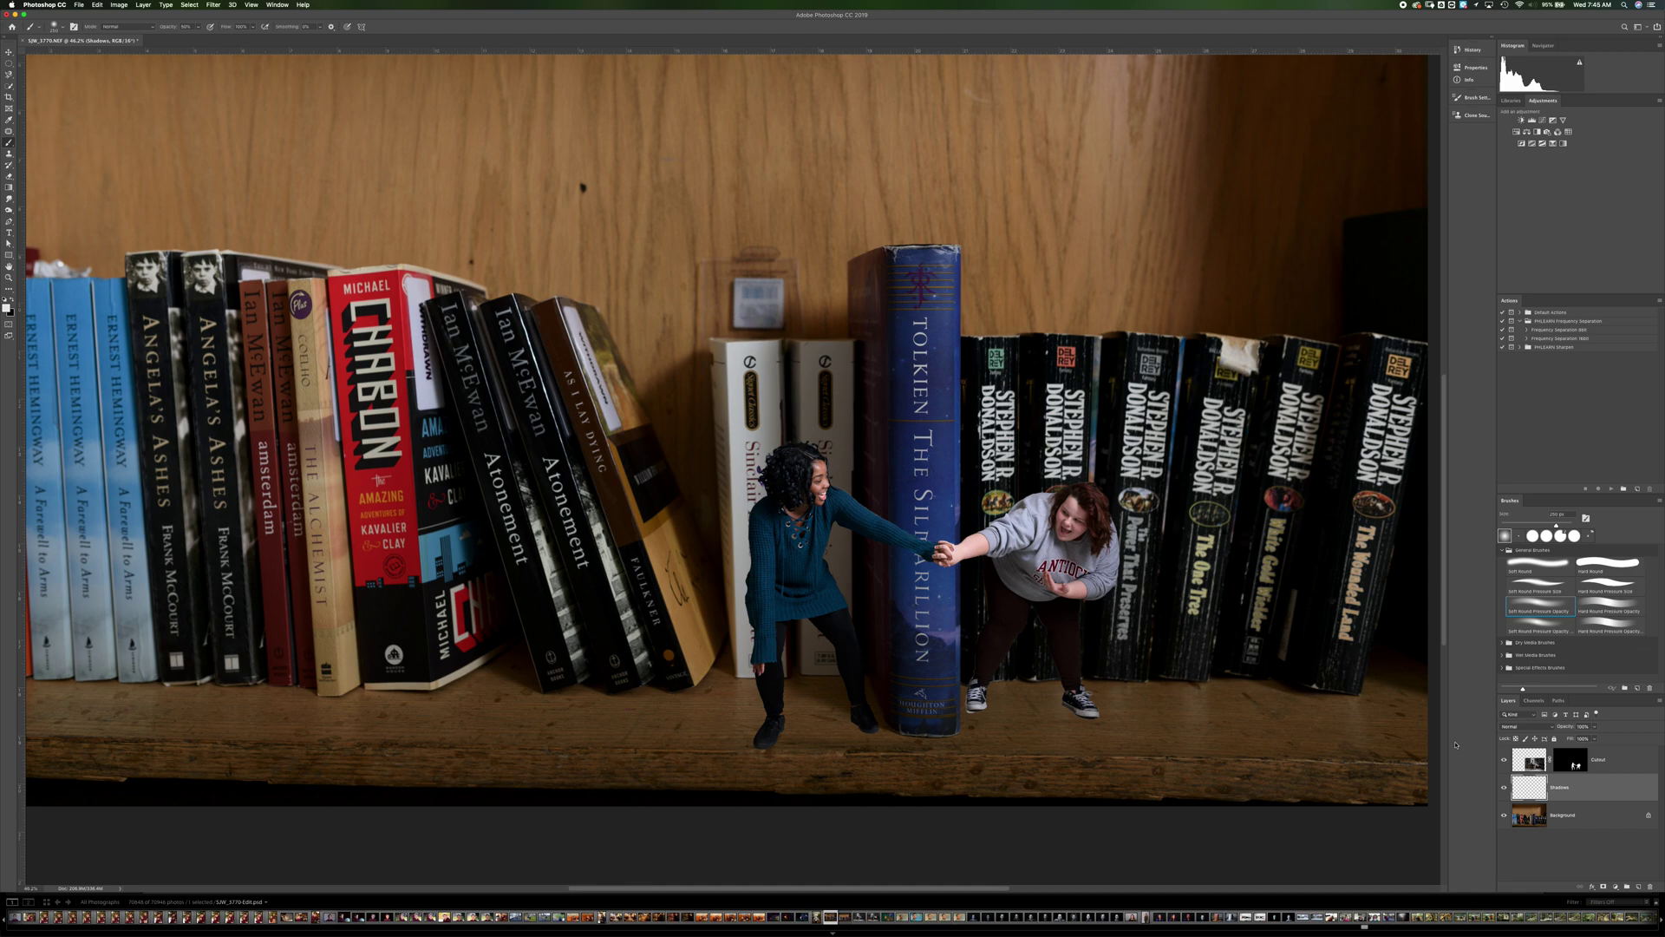
- Paint soft black shadows on the shelf around the teal-sweater person's feet and on the leaning tan book beside them
left_click(754, 731)
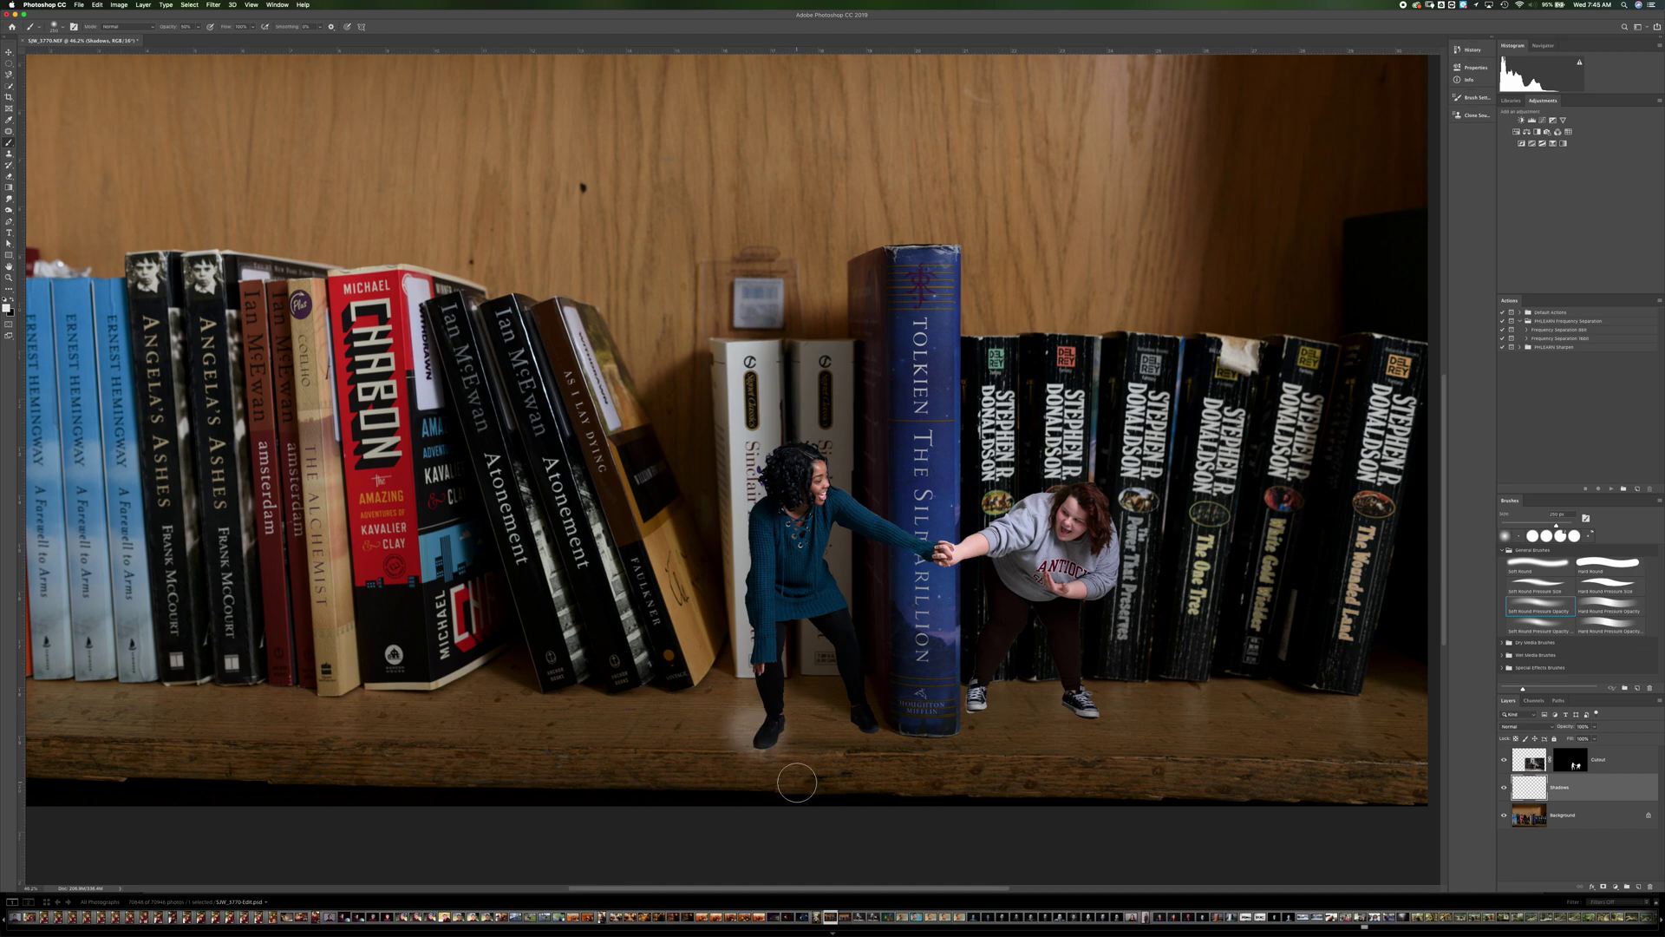
key("super+z")
key("x")
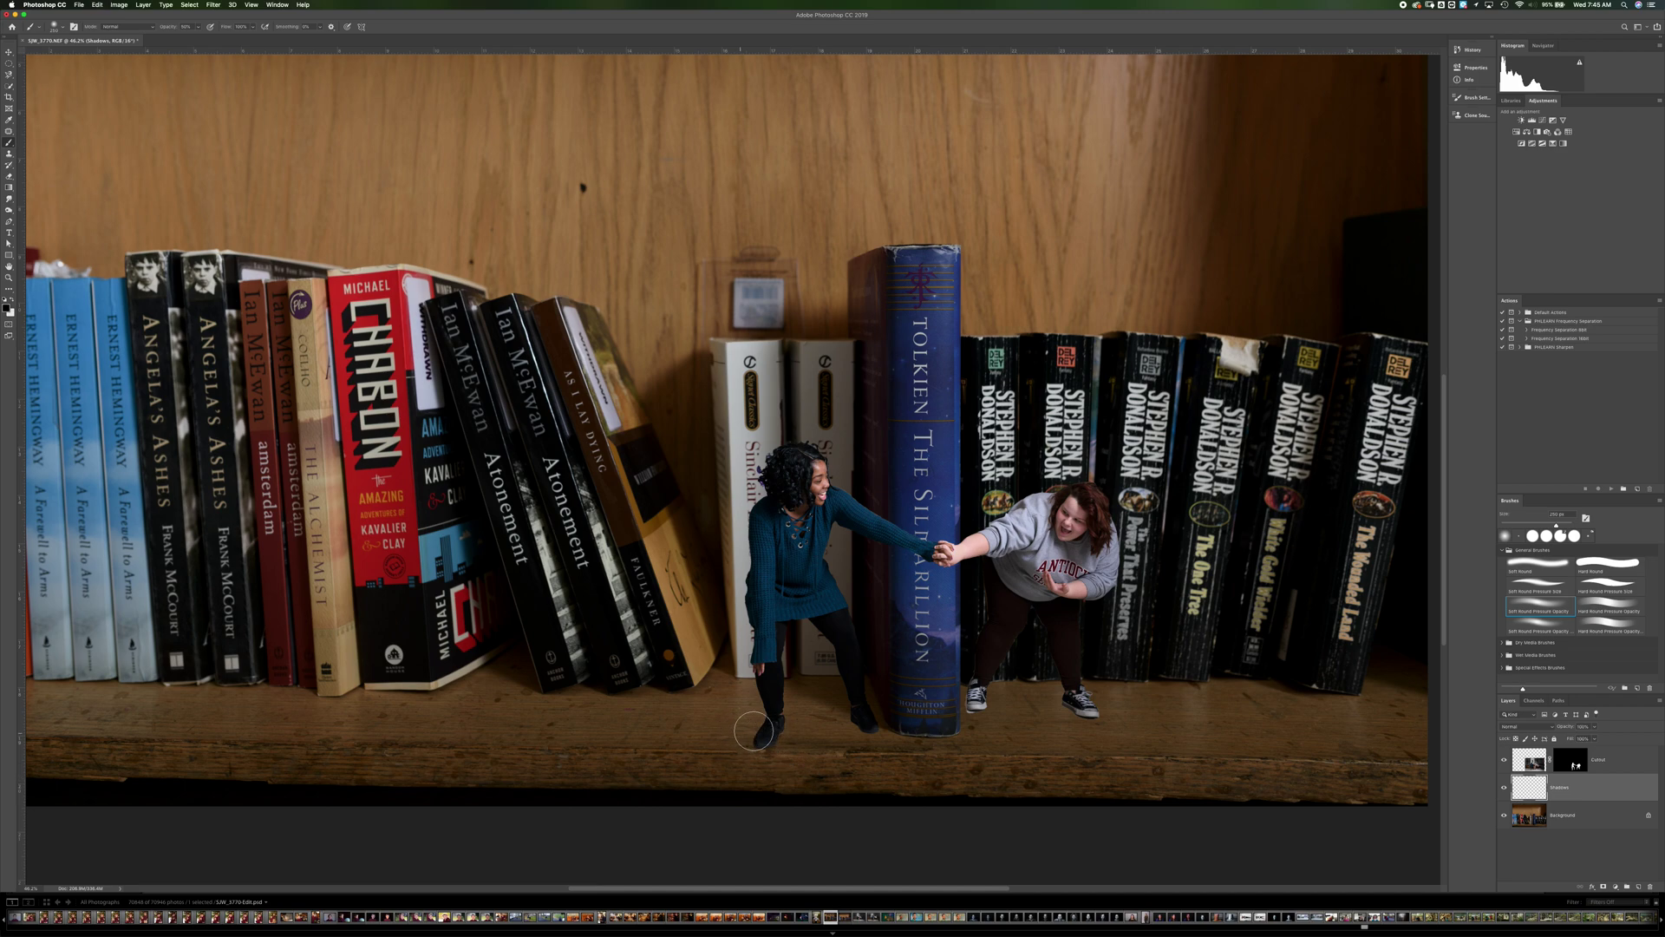
mouse_move(759, 736)
left_mouse_down()
mouse_move(746, 710)
mouse_move(703, 711)
mouse_move(745, 731)
mouse_move(697, 704)
left_mouse_up()
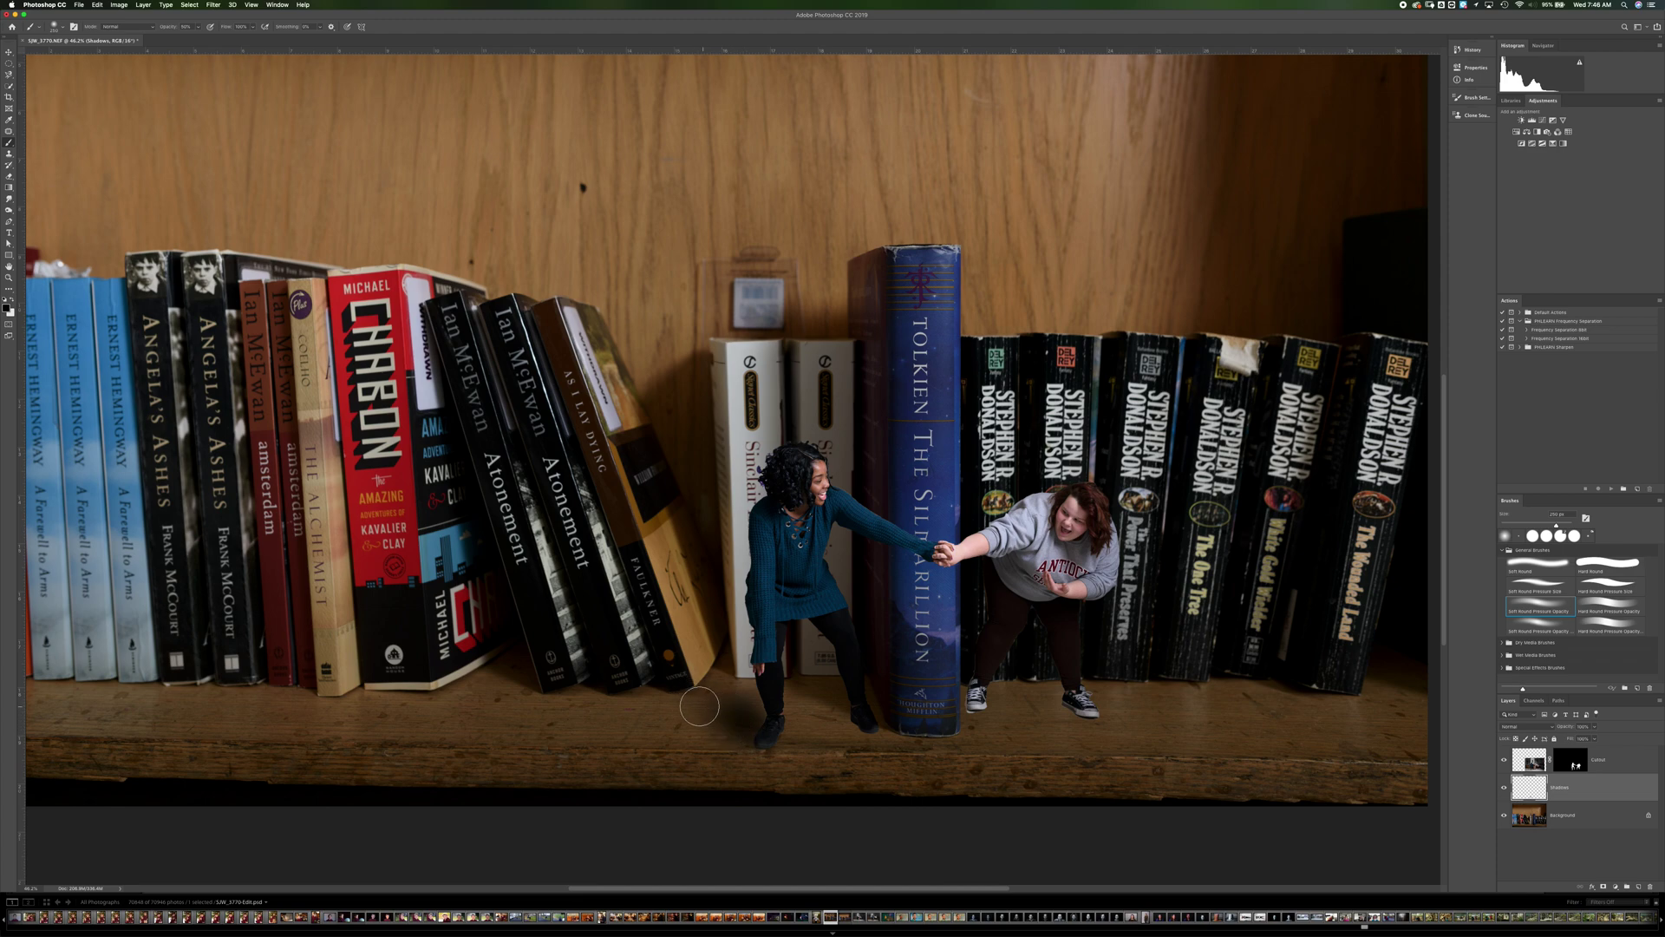
left_click_drag(847, 713, 832, 704)
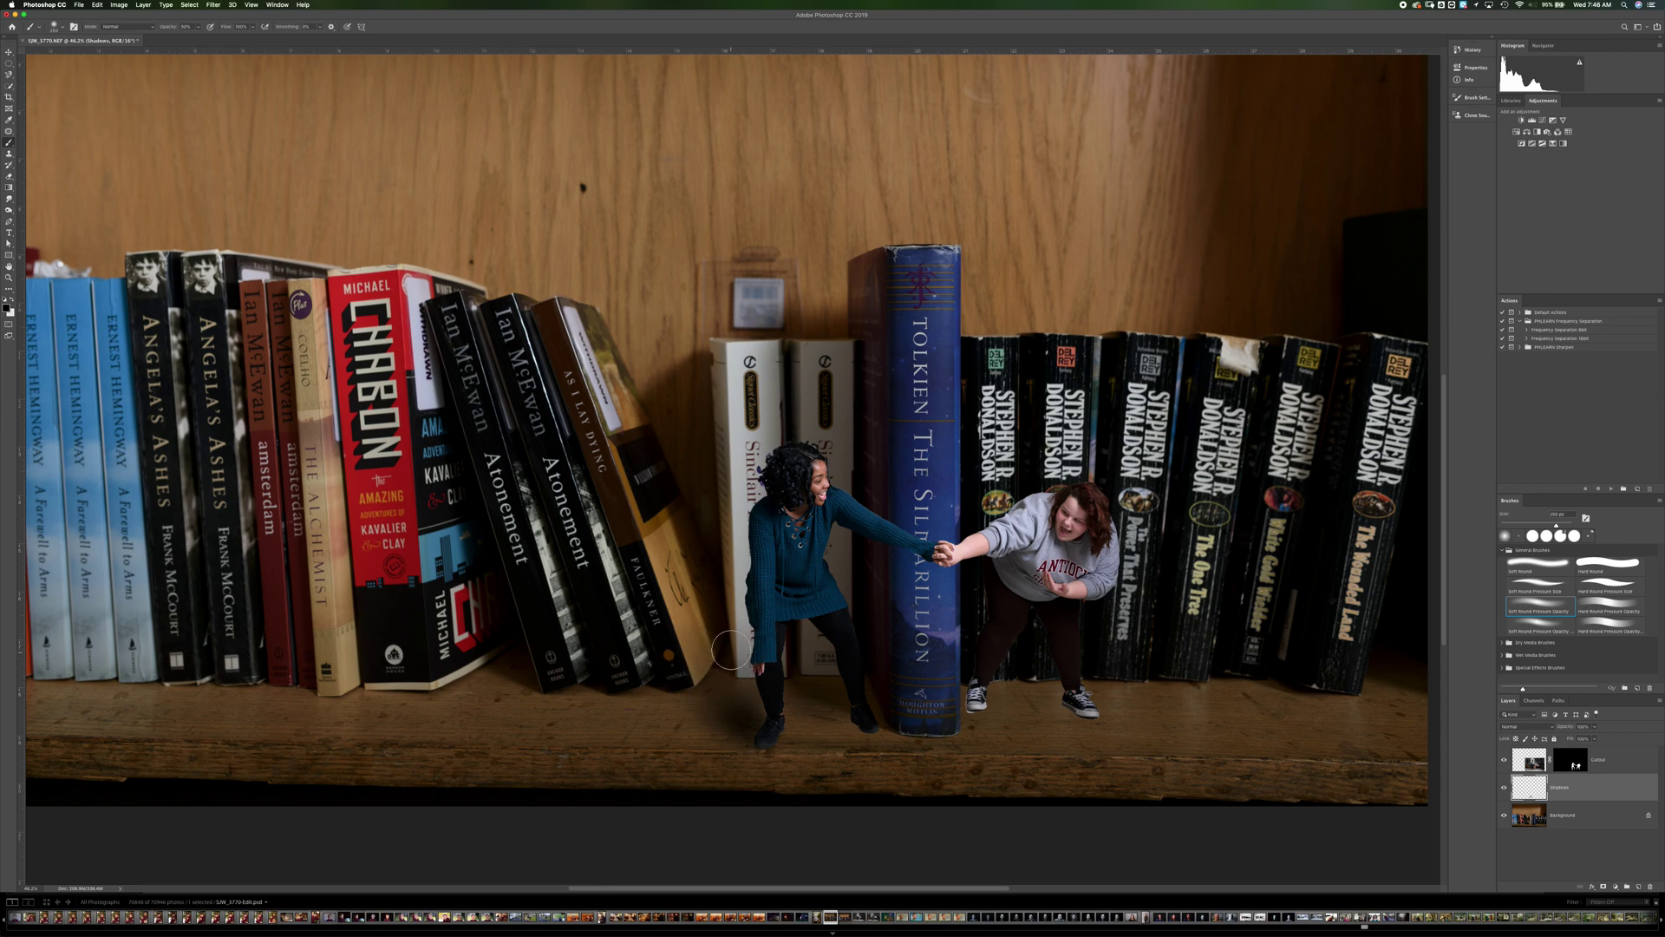
mouse_move(718, 625)
left_mouse_down()
mouse_move(675, 572)
mouse_move(679, 591)
left_mouse_up()
mouse_move(720, 668)
left_mouse_down()
mouse_move(693, 639)
mouse_move(719, 675)
mouse_move(667, 649)
mouse_move(701, 682)
mouse_move(658, 646)
mouse_move(704, 691)
mouse_move(658, 650)
left_mouse_up()
mouse_move(737, 707)
left_mouse_down()
mouse_move(677, 676)
mouse_move(733, 724)
mouse_move(692, 719)
left_mouse_up()
- Deepen the black shadows beneath and beside both people, and lower the Shadows layer's opacity to soften them
key("x")
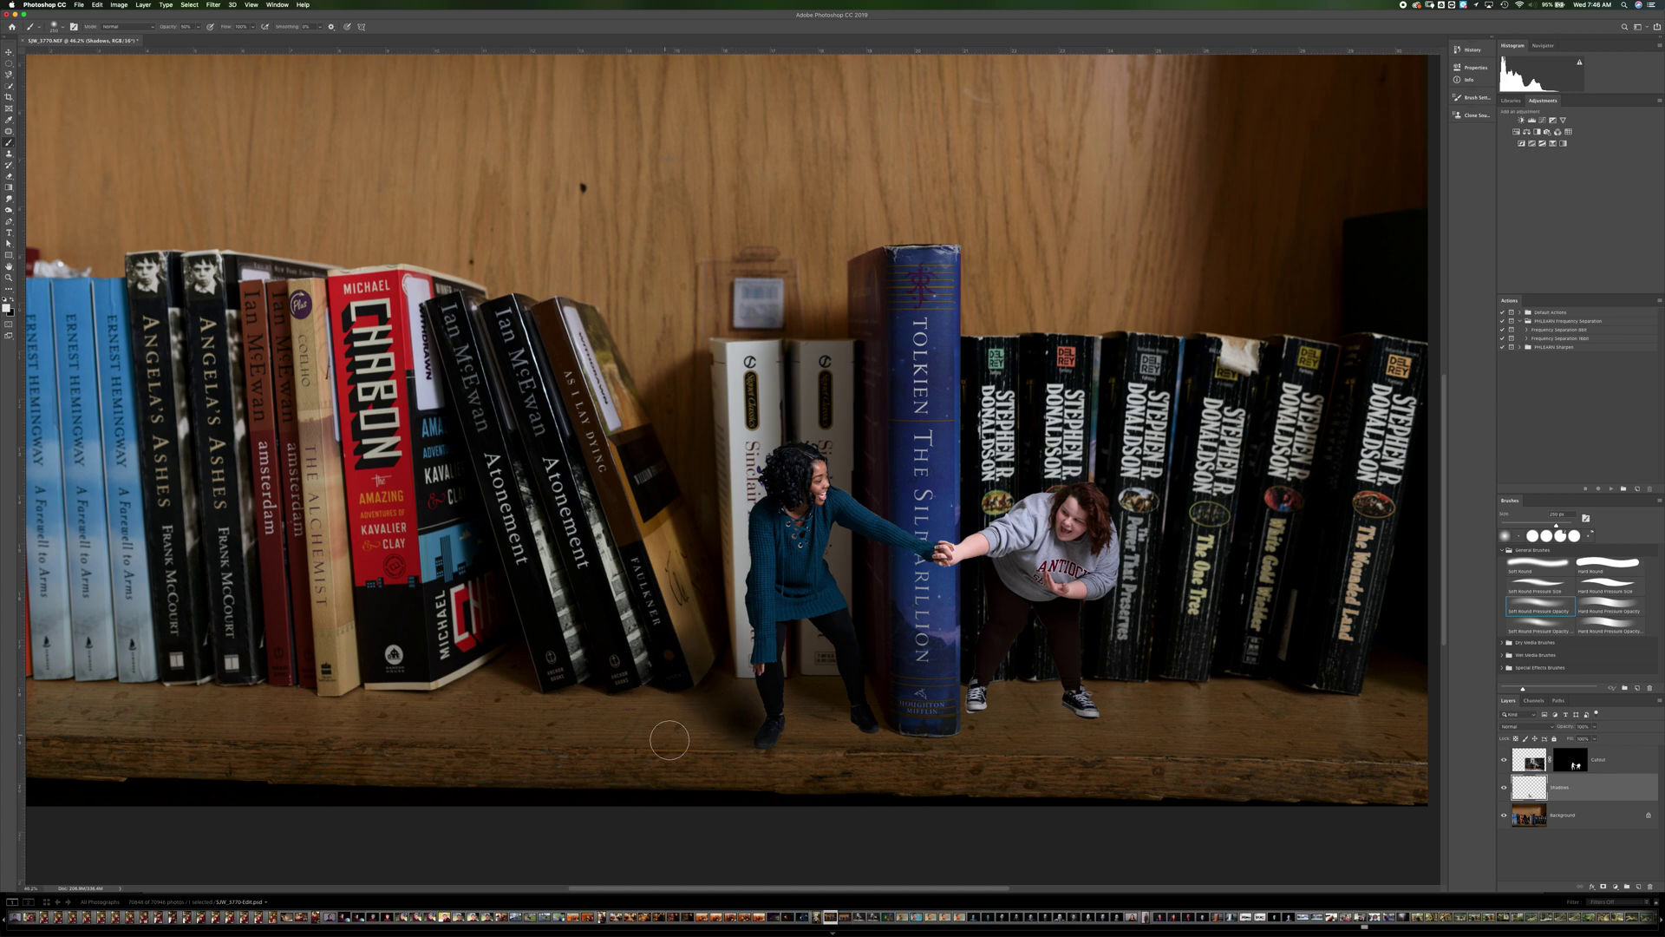
key("x")
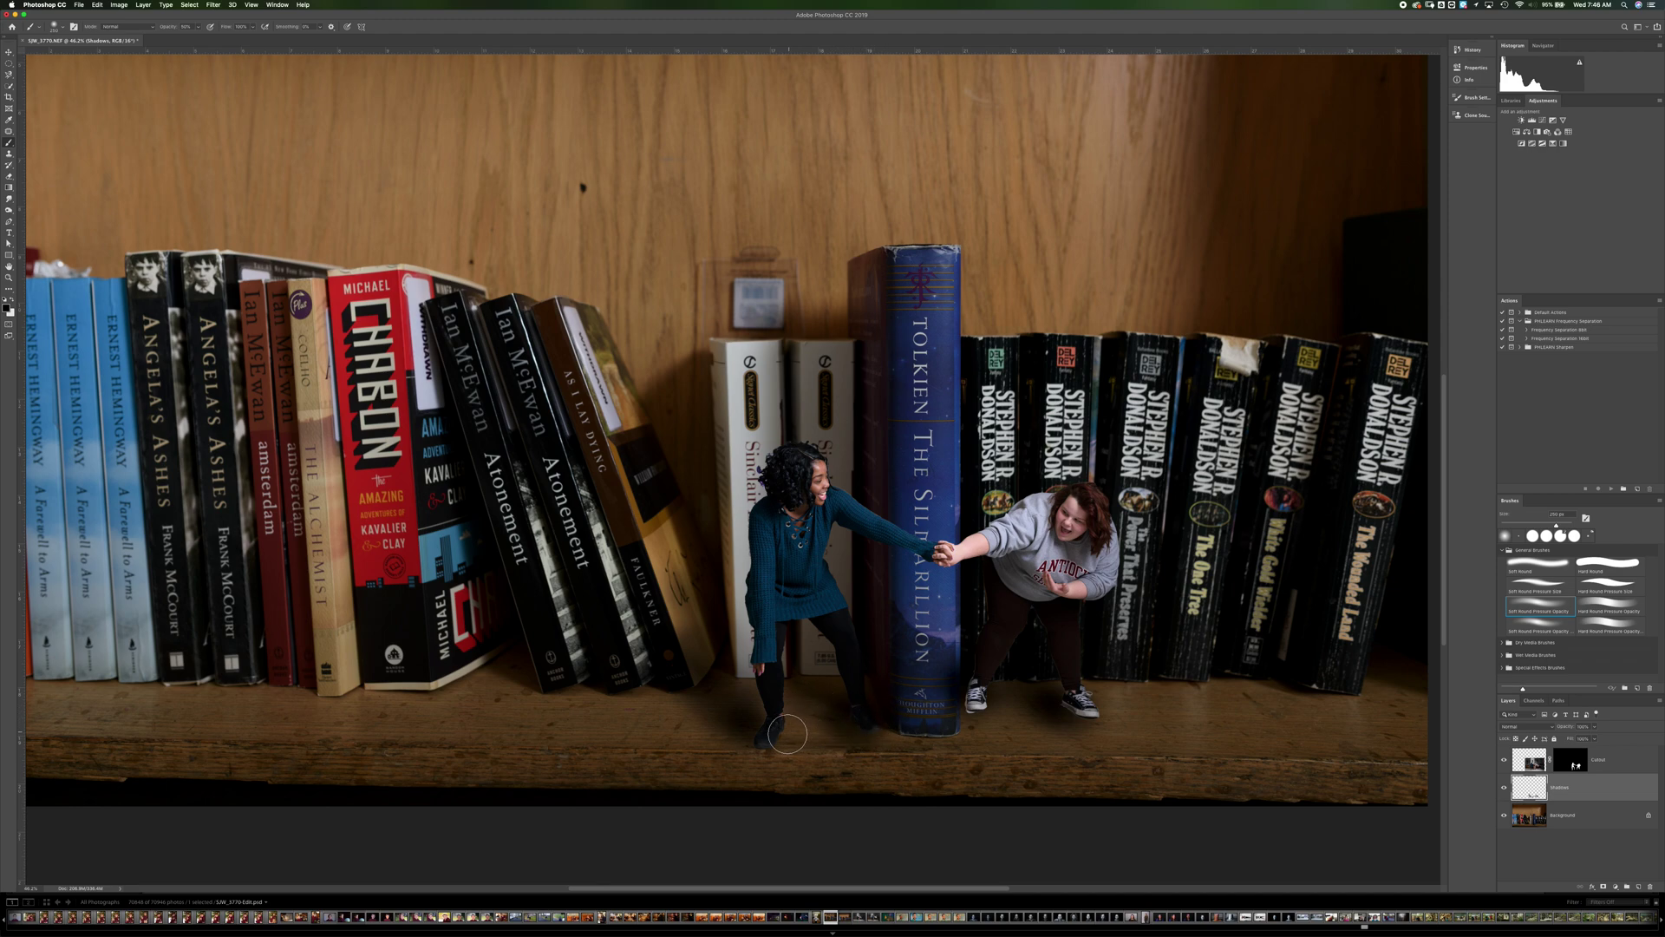
mouse_move(752, 727)
left_mouse_down()
mouse_move(719, 705)
mouse_move(737, 704)
mouse_move(726, 684)
mouse_move(748, 735)
mouse_move(694, 720)
mouse_move(745, 744)
mouse_move(732, 694)
left_mouse_up()
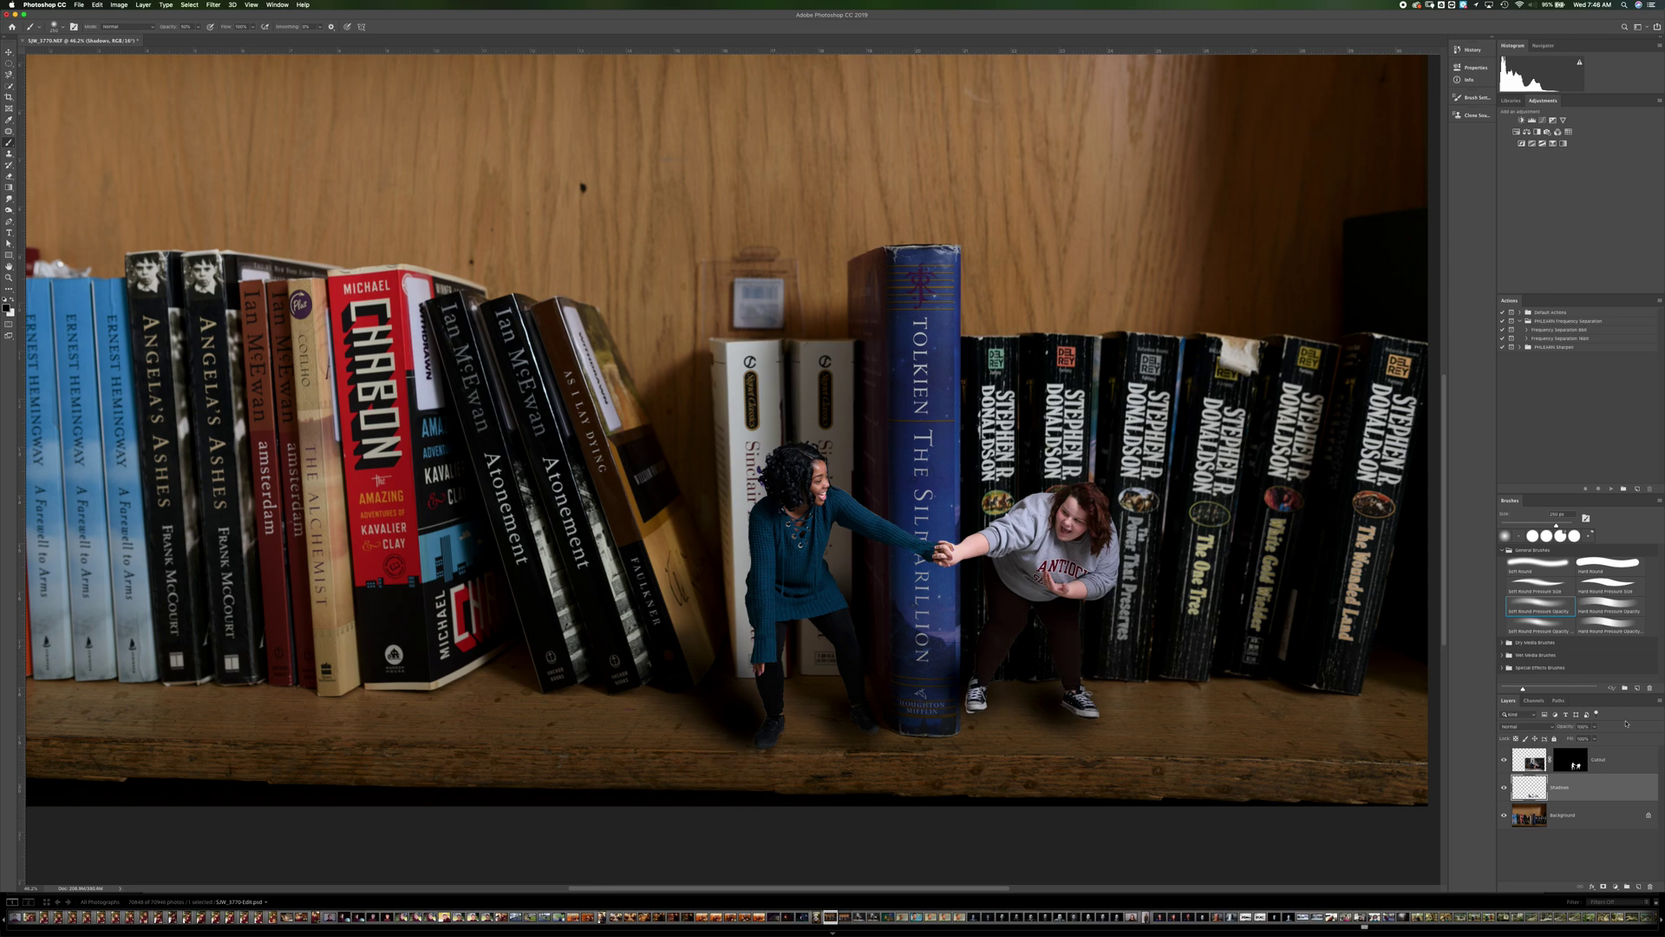
left_click(1593, 726)
left_click_drag(1588, 738, 1581, 739)
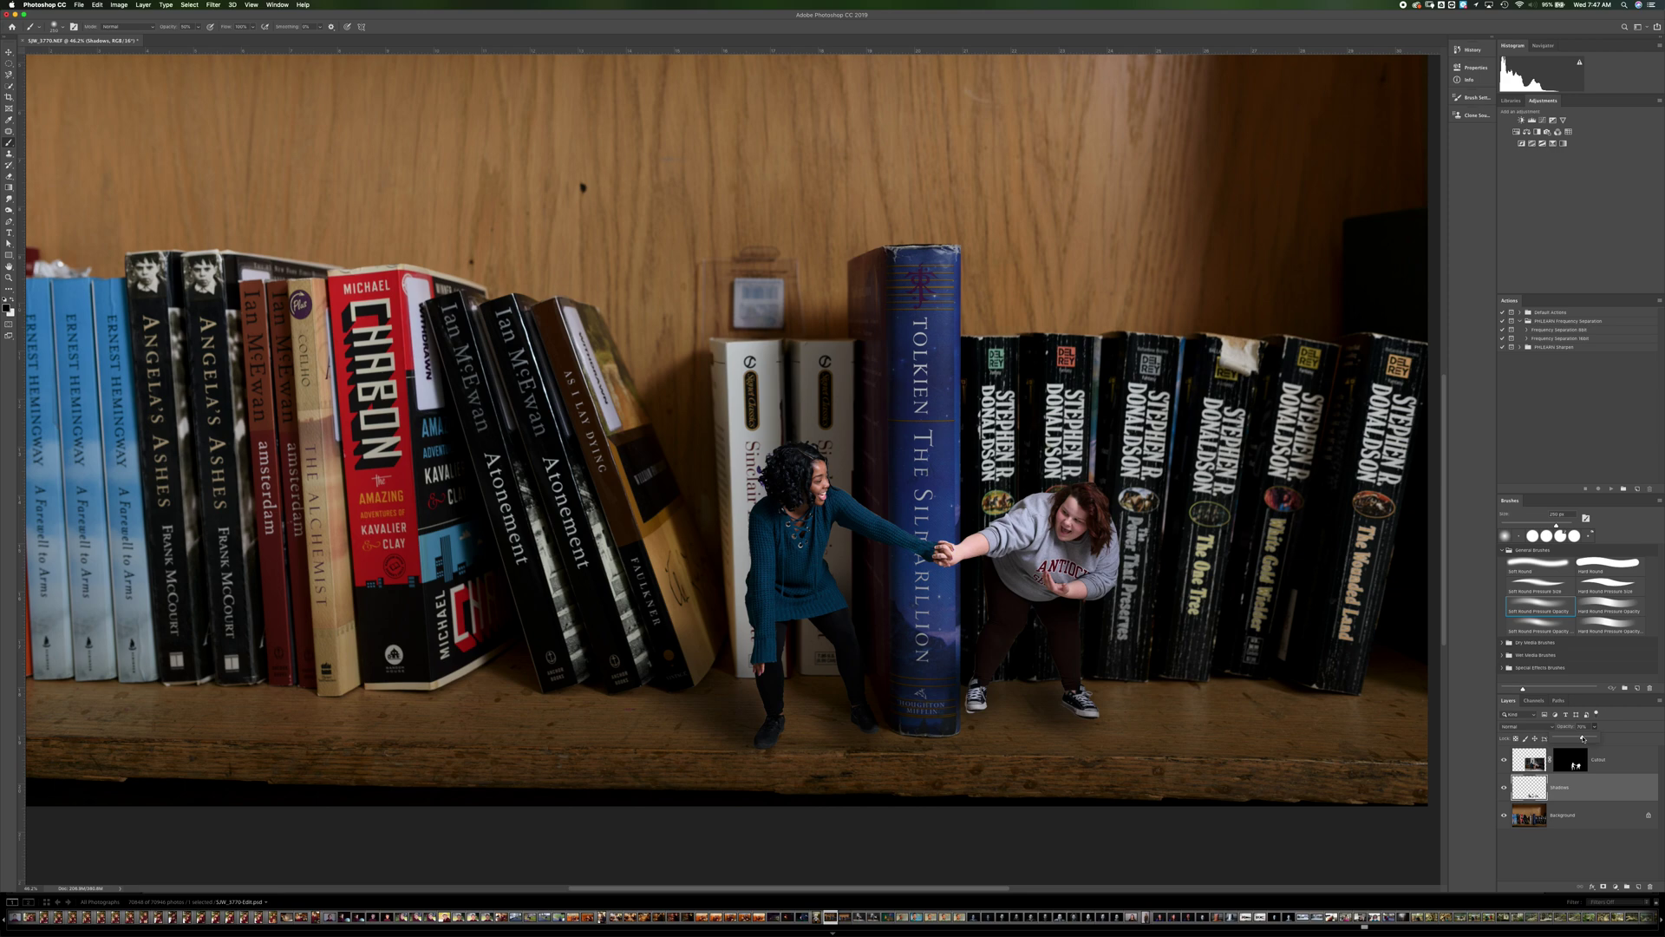
- Switch to Lightroom to examine the finished READ poster and the source photos for how shadows fall, and return to Photoshop
key("super+Tab")
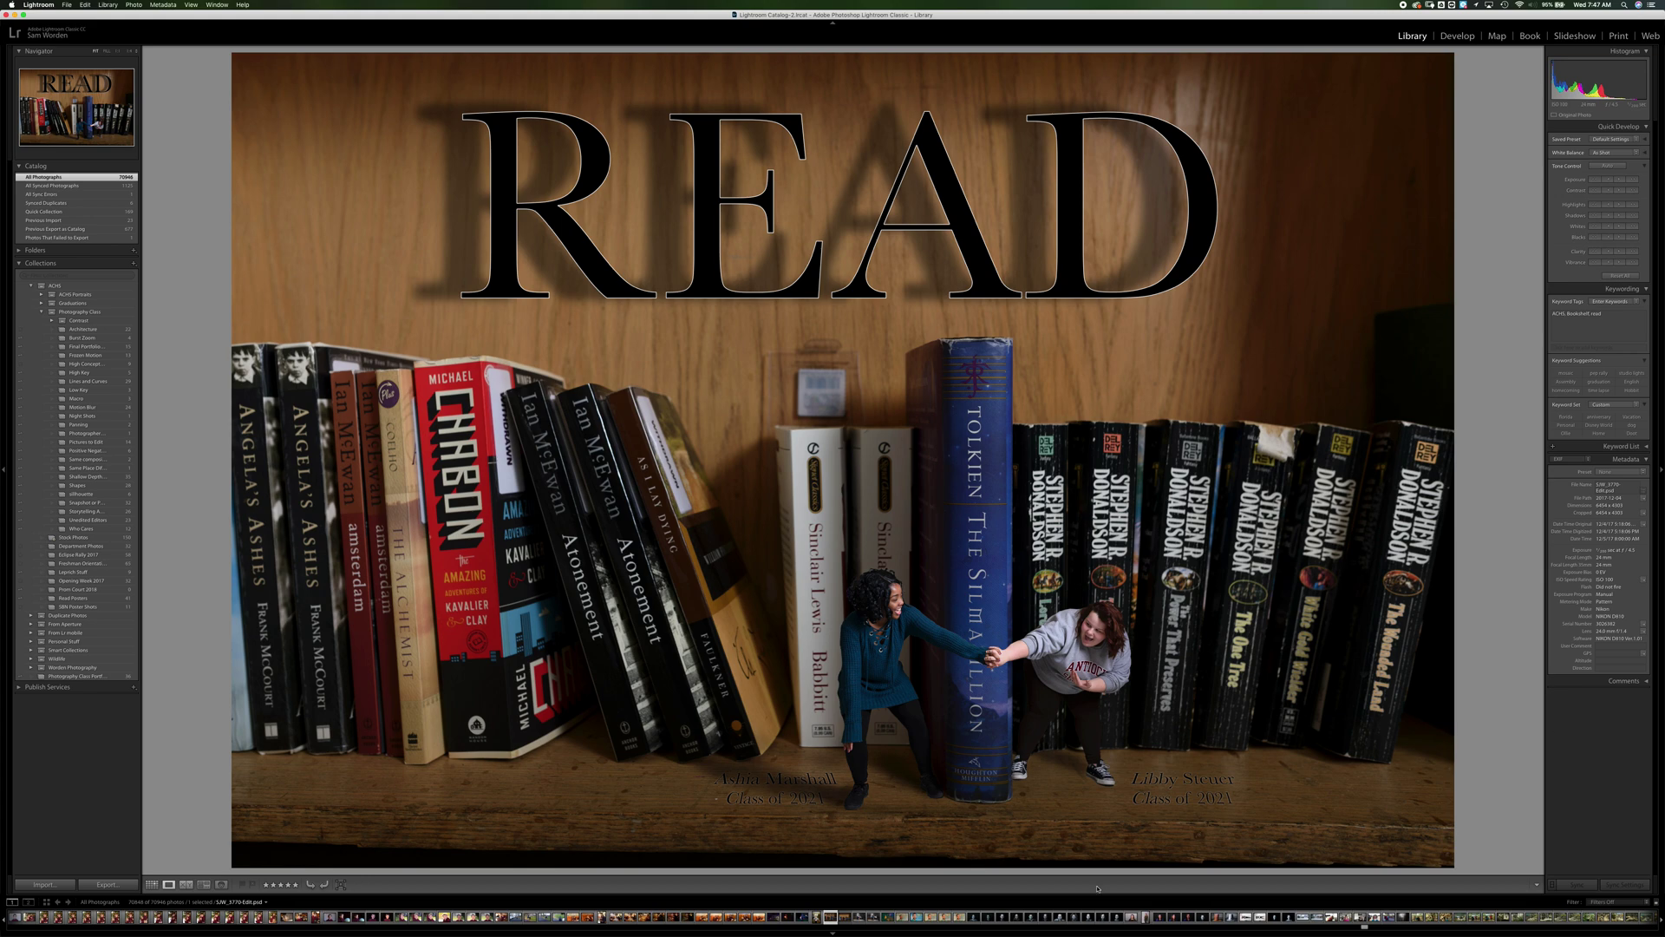
left_click(859, 921)
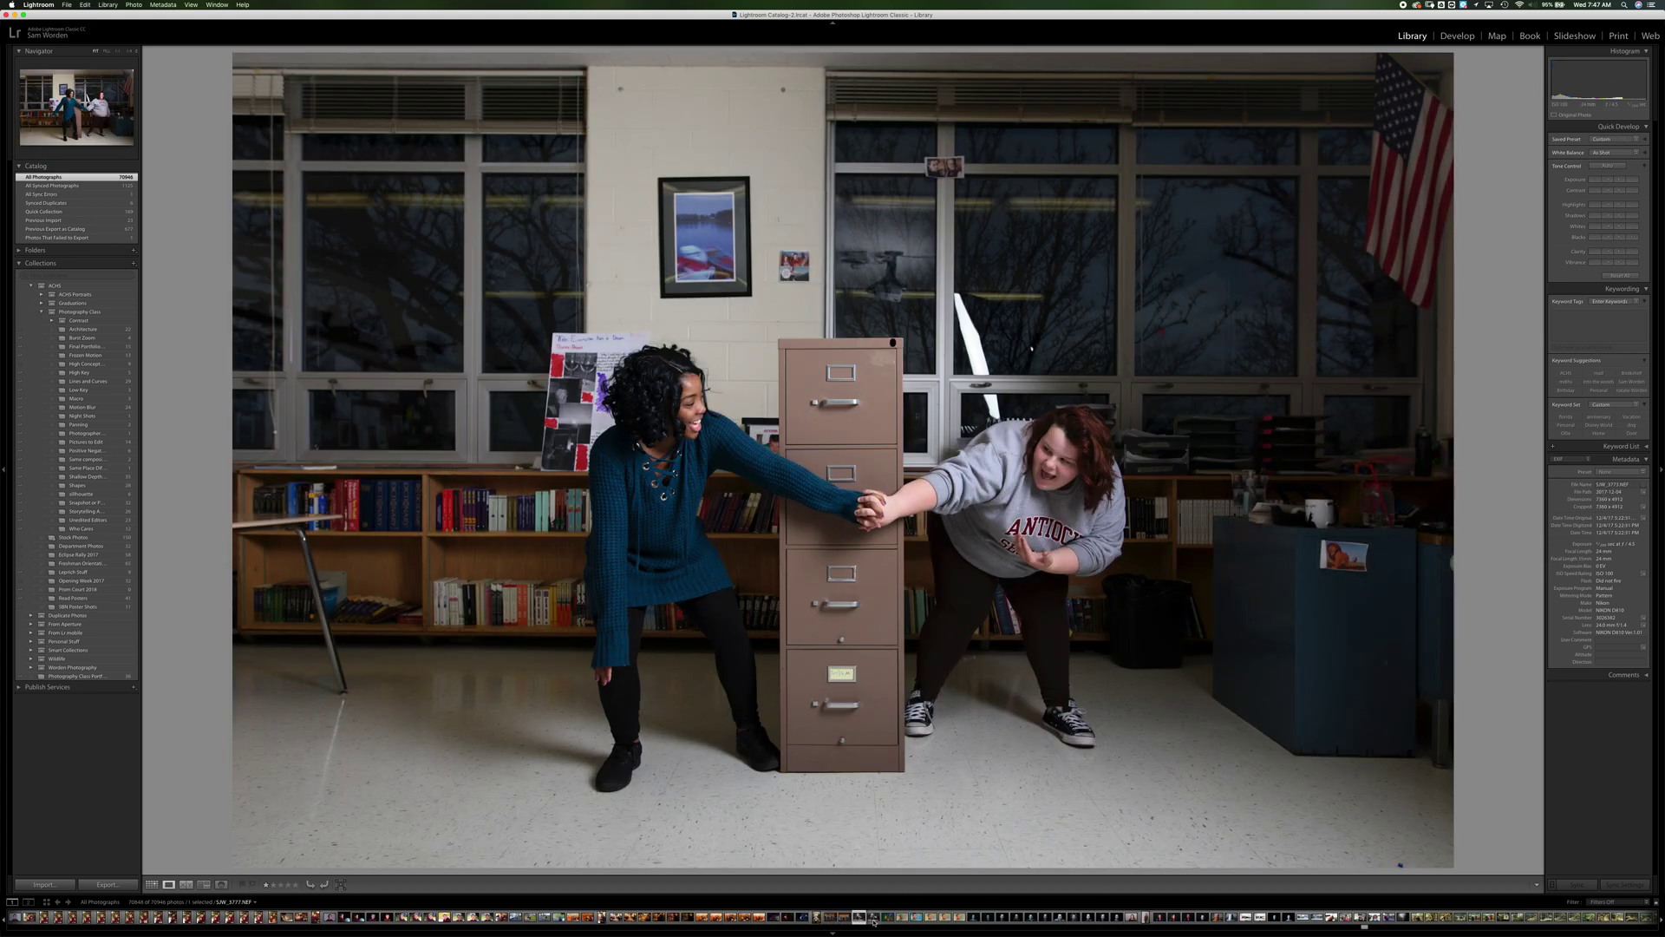
left_click(874, 918)
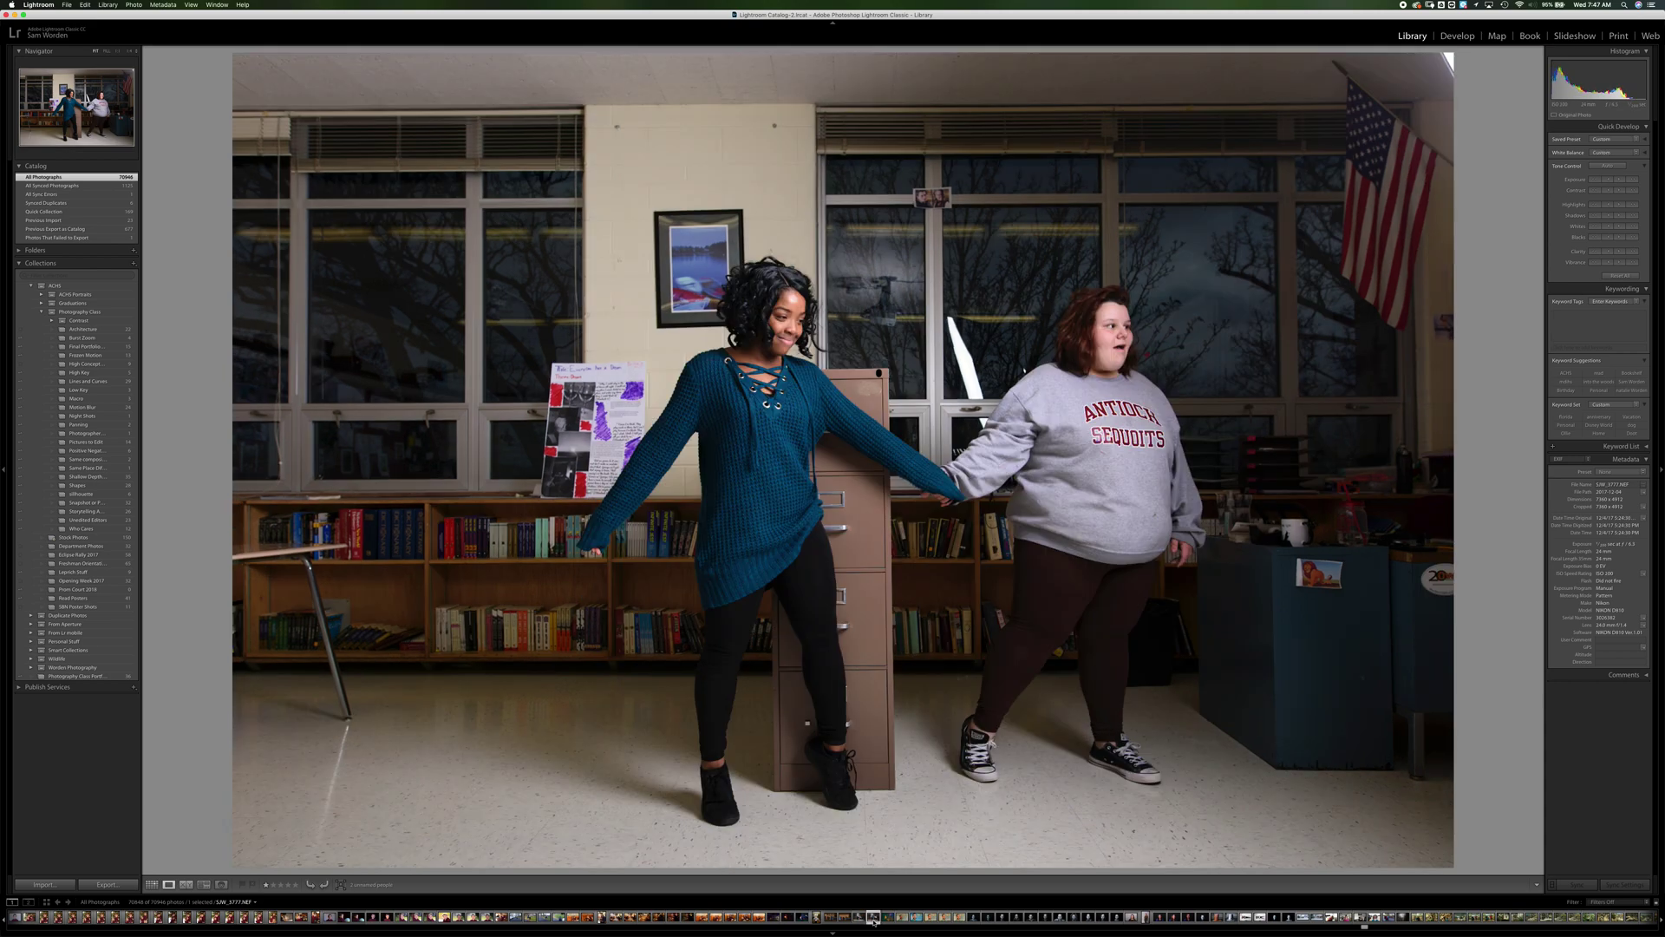
left_click(864, 918)
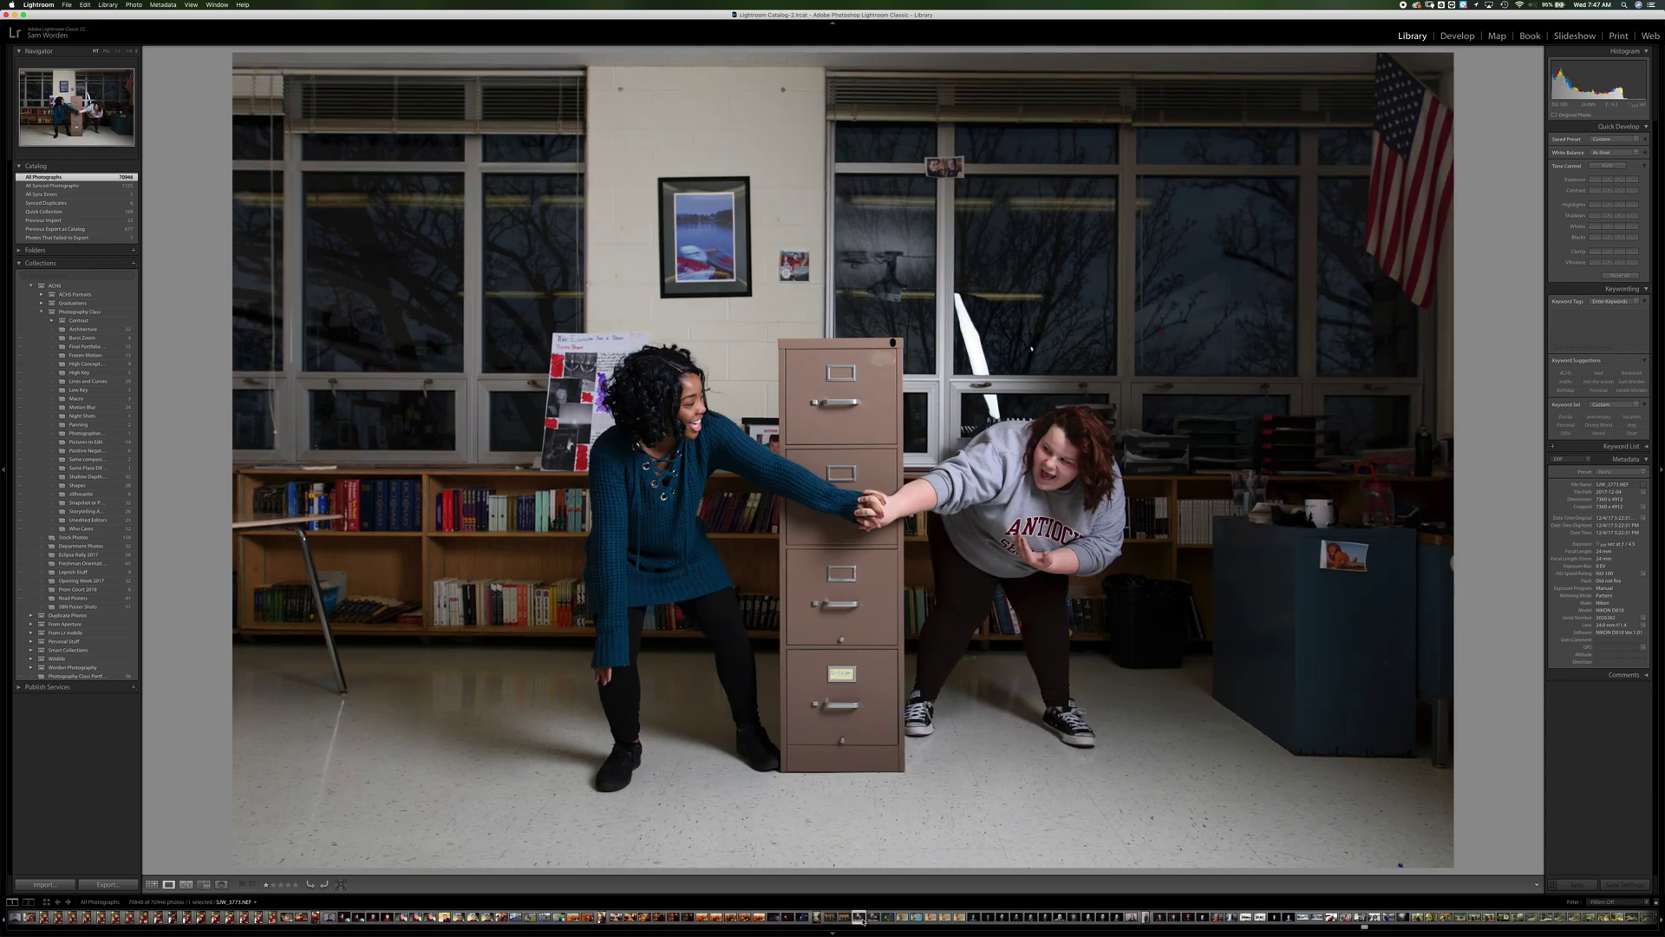
left_click(847, 918)
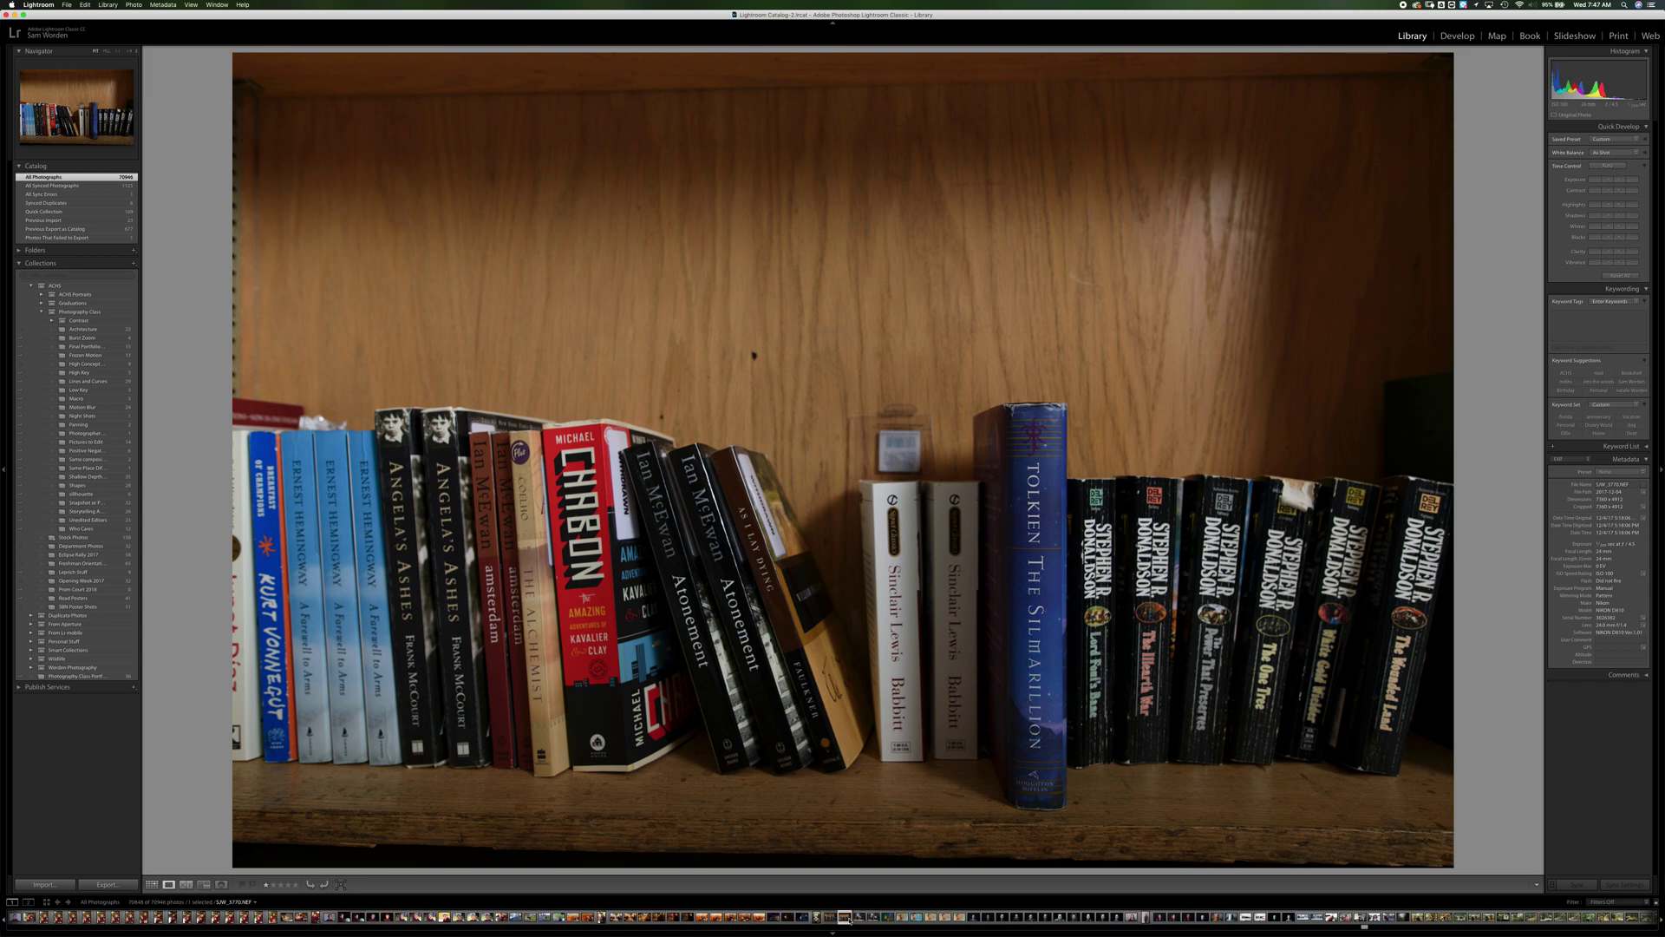
key("Left")
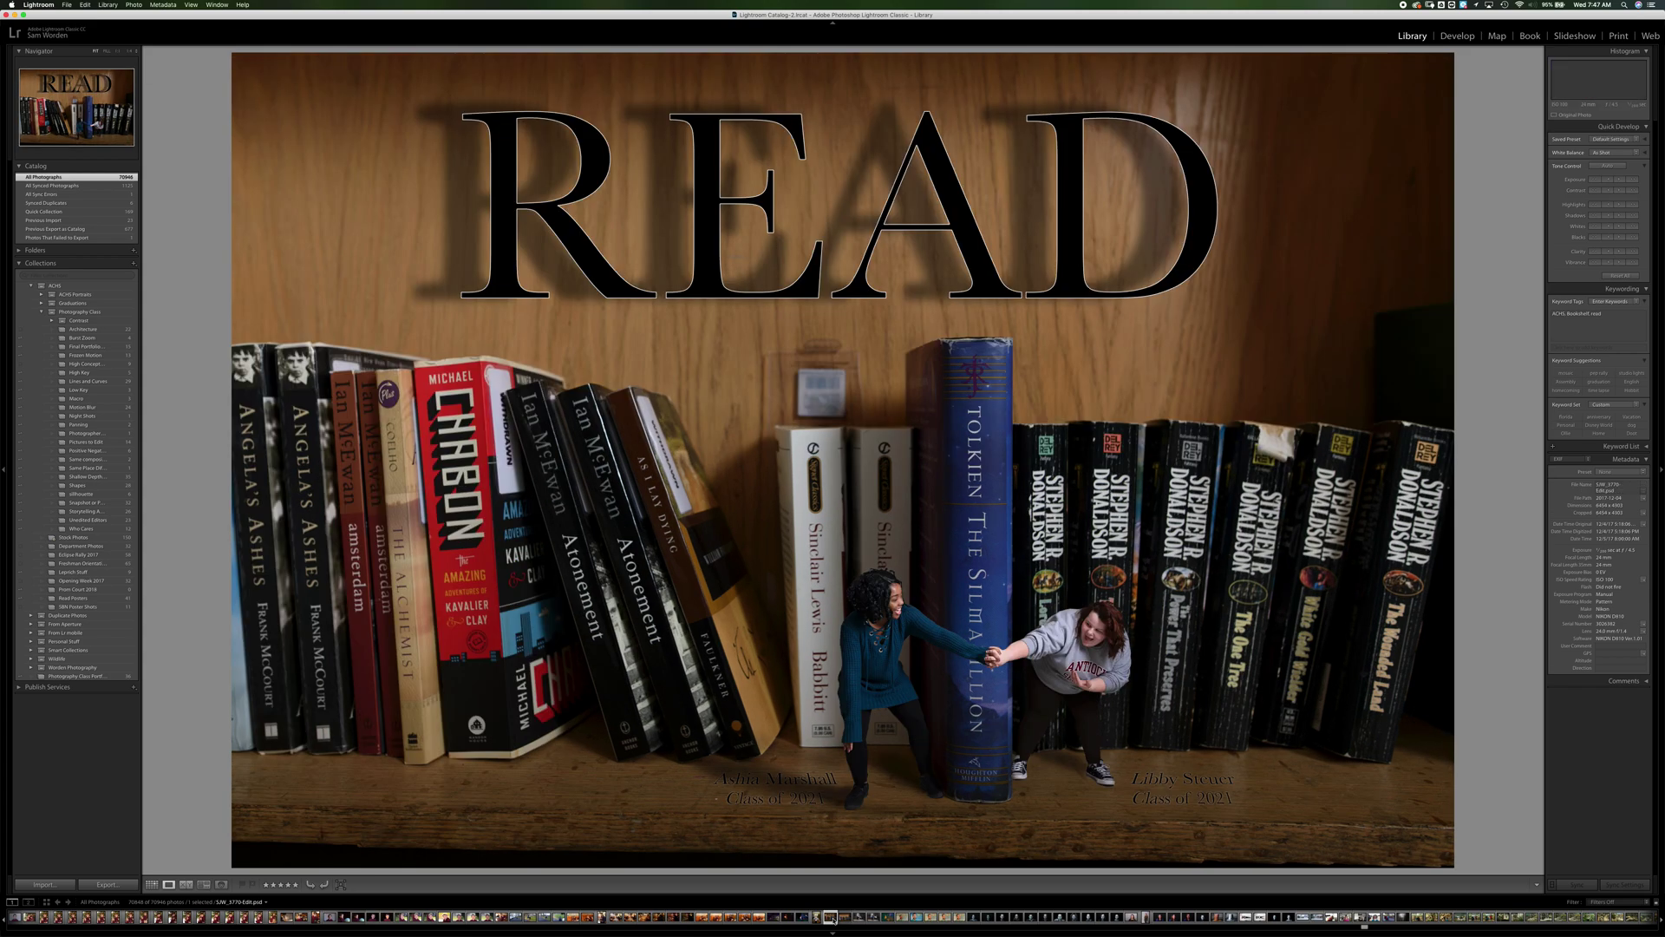
left_click(858, 918)
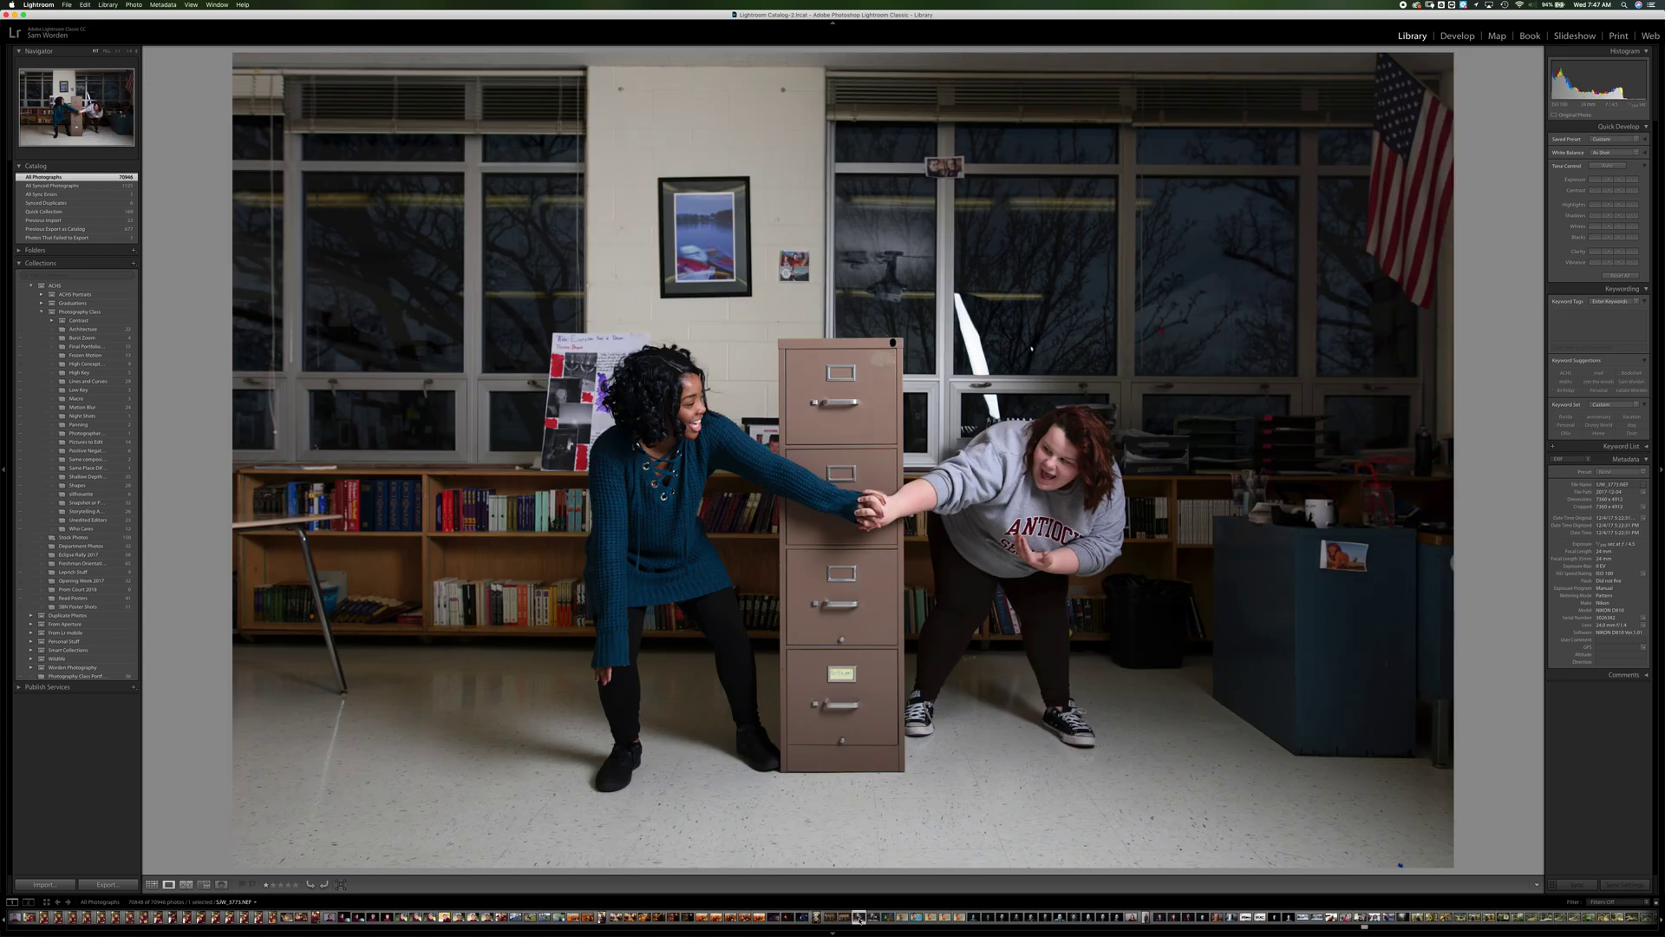
key("super+Tab")
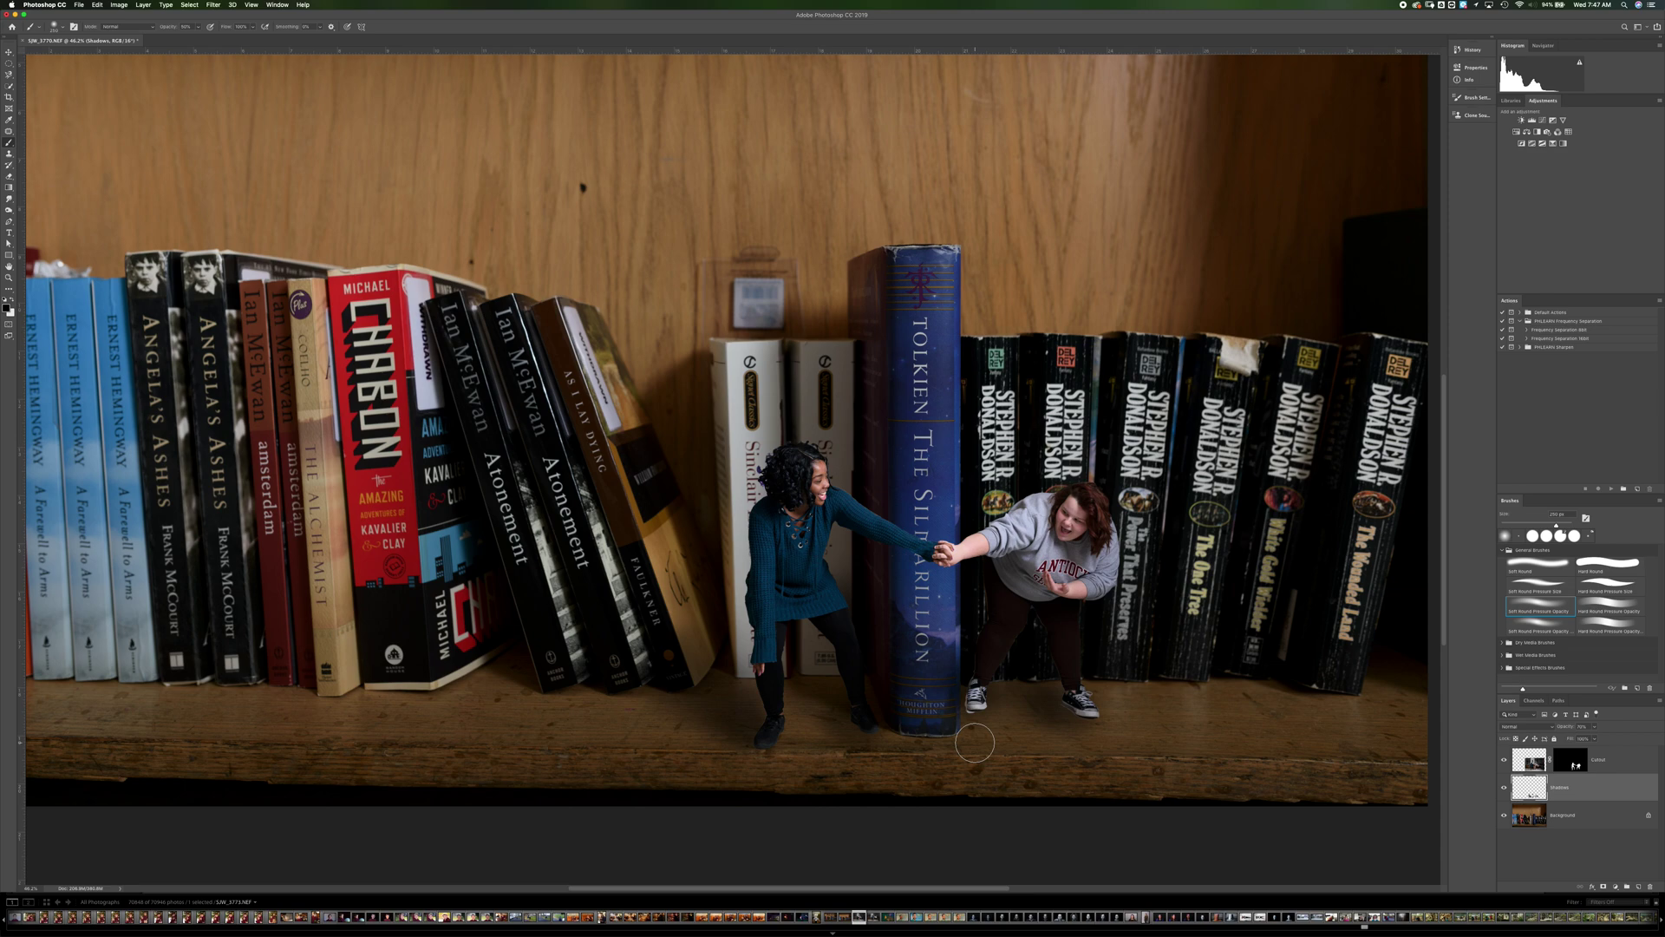
key("super+Tab")
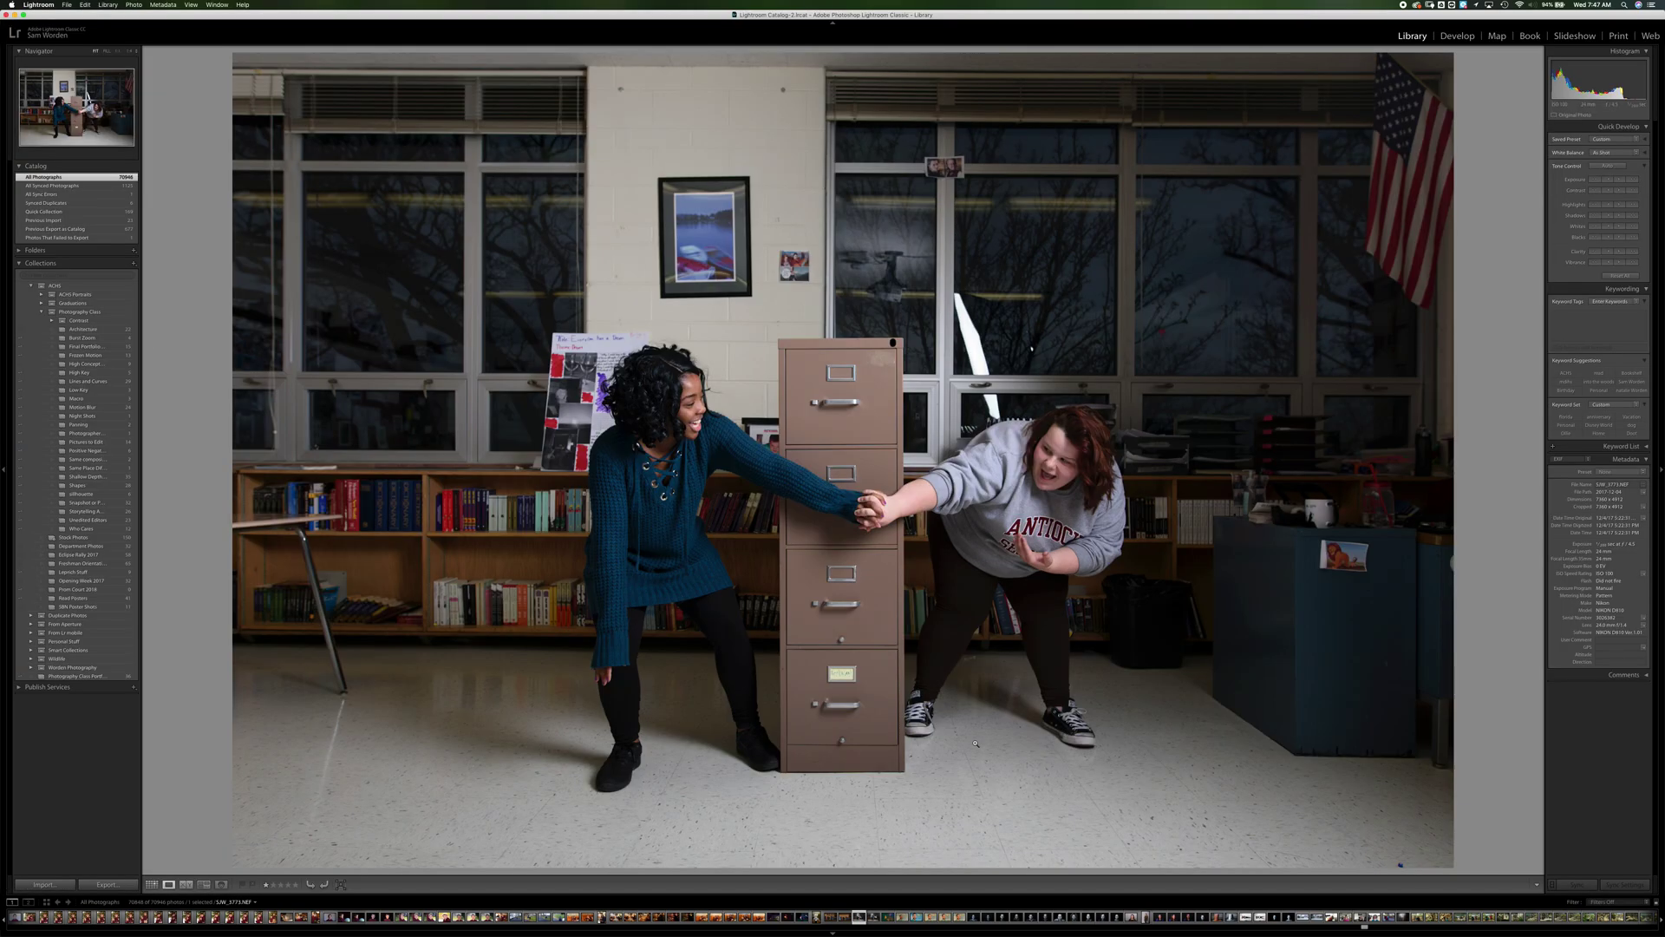
key("super+Tab")
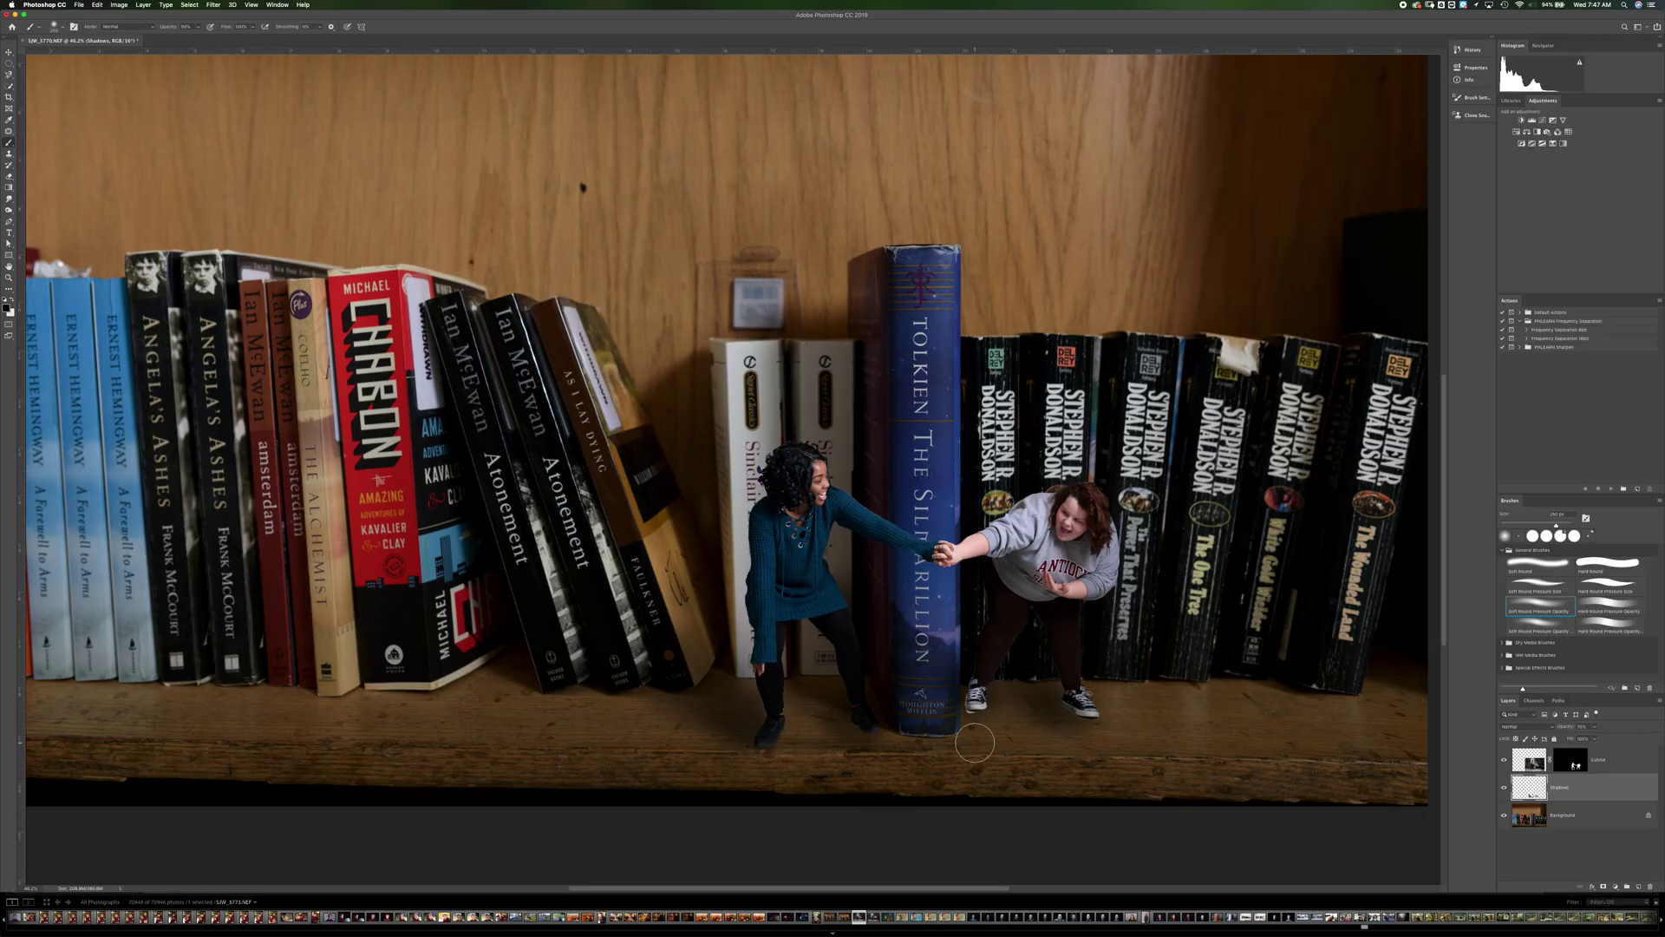
- Try rotating the people layer slightly clockwise so both people's feet align with the shelf
key("v")
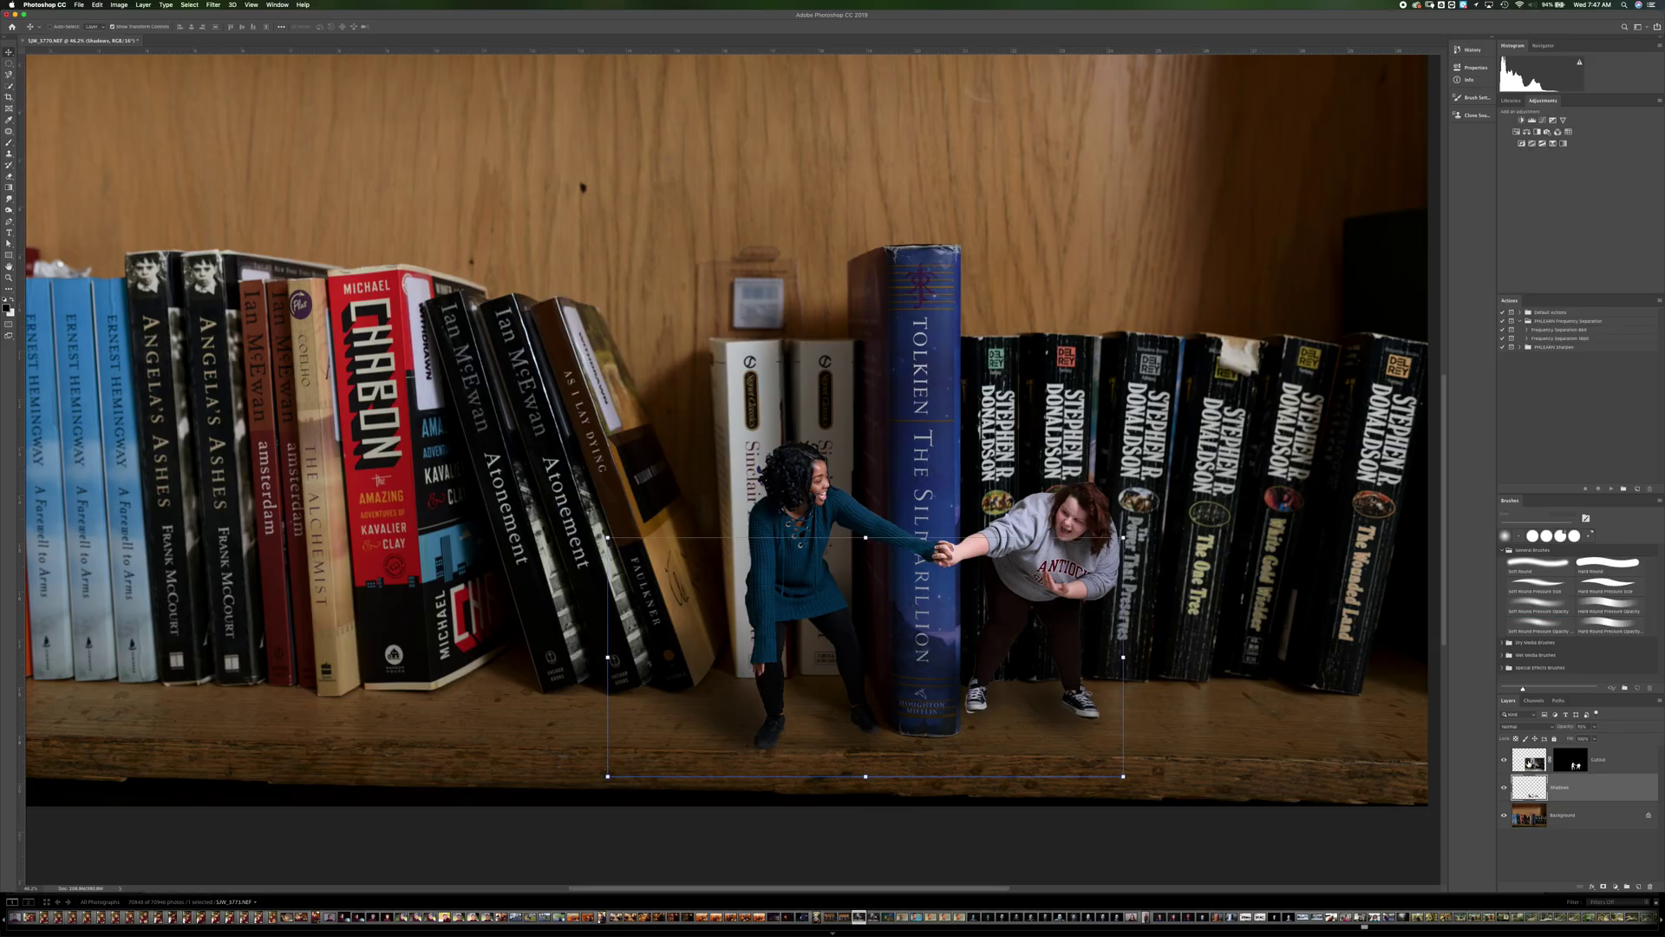
left_click(1529, 763)
left_click_drag(1351, 233, 1361, 248)
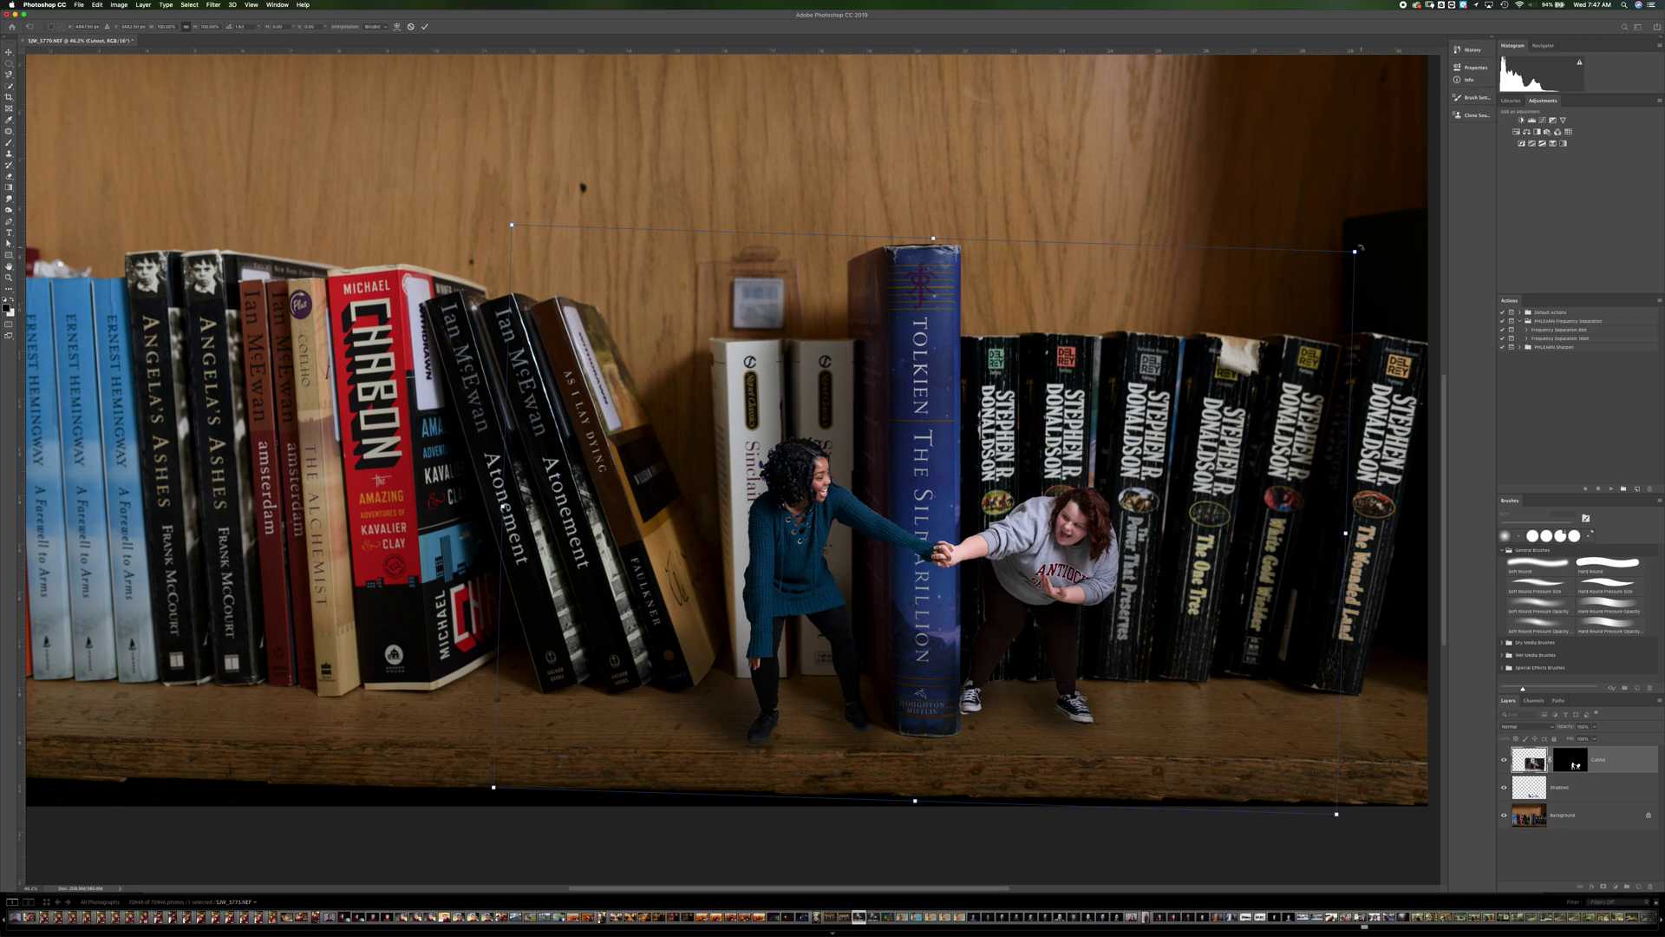
left_click_drag(1360, 247, 1359, 243)
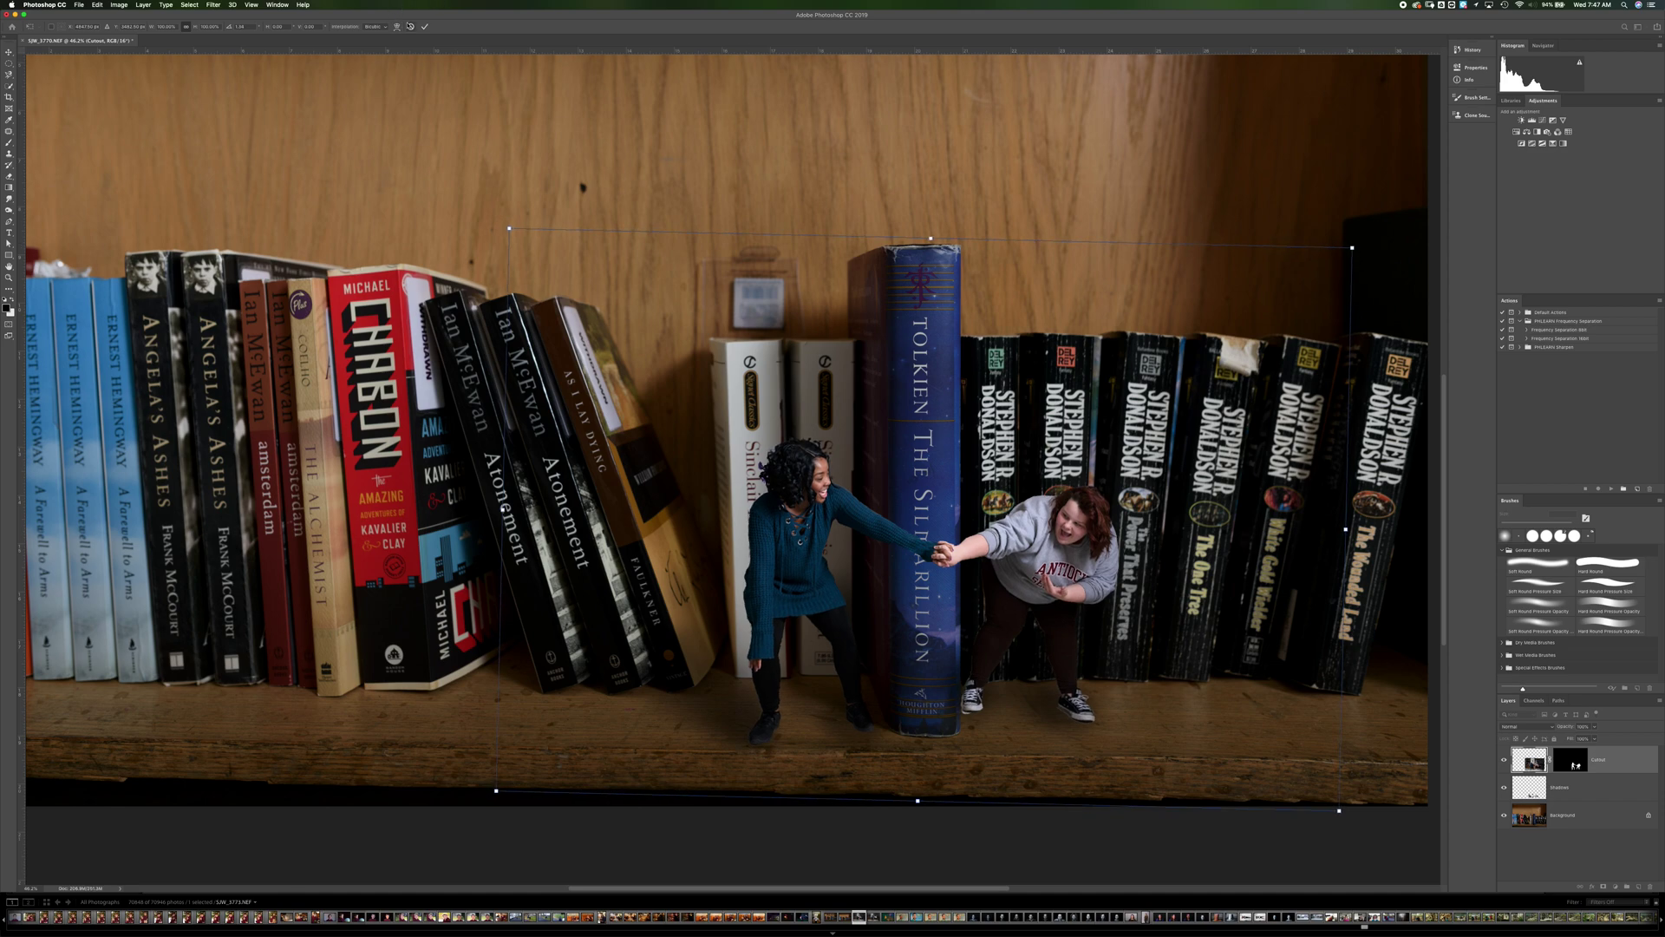
key("Return")
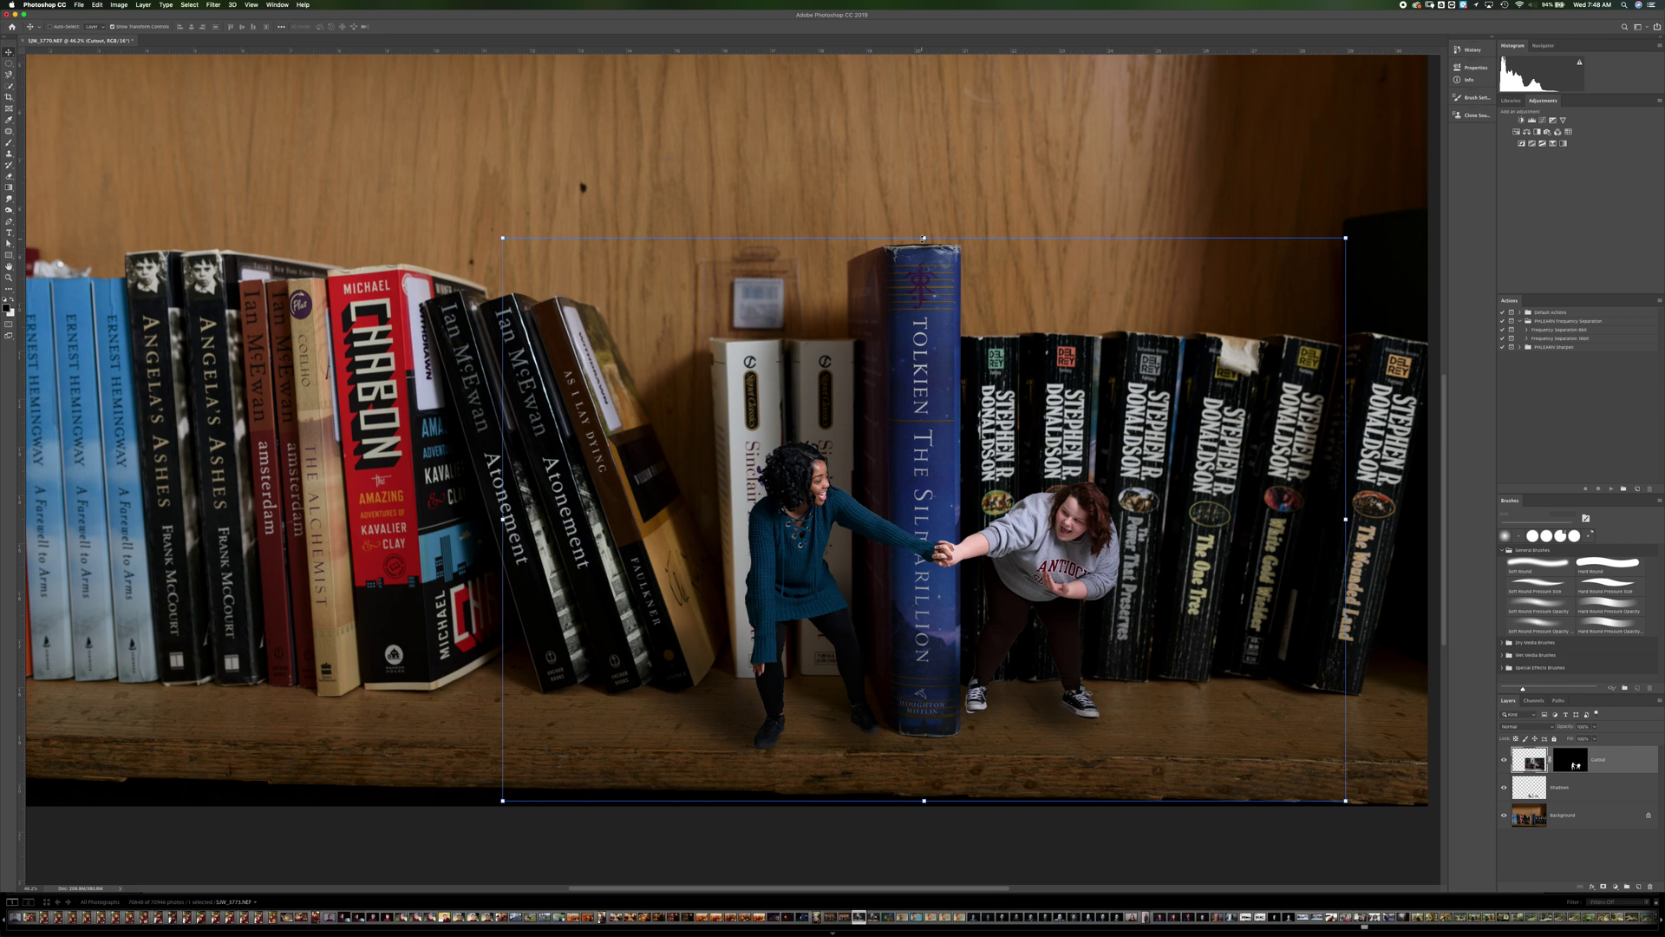
- Add a new layer above the people layer and paint soft black shading over the sweatshirt-wearing person's shoes with a smaller brush
left_click(1525, 784)
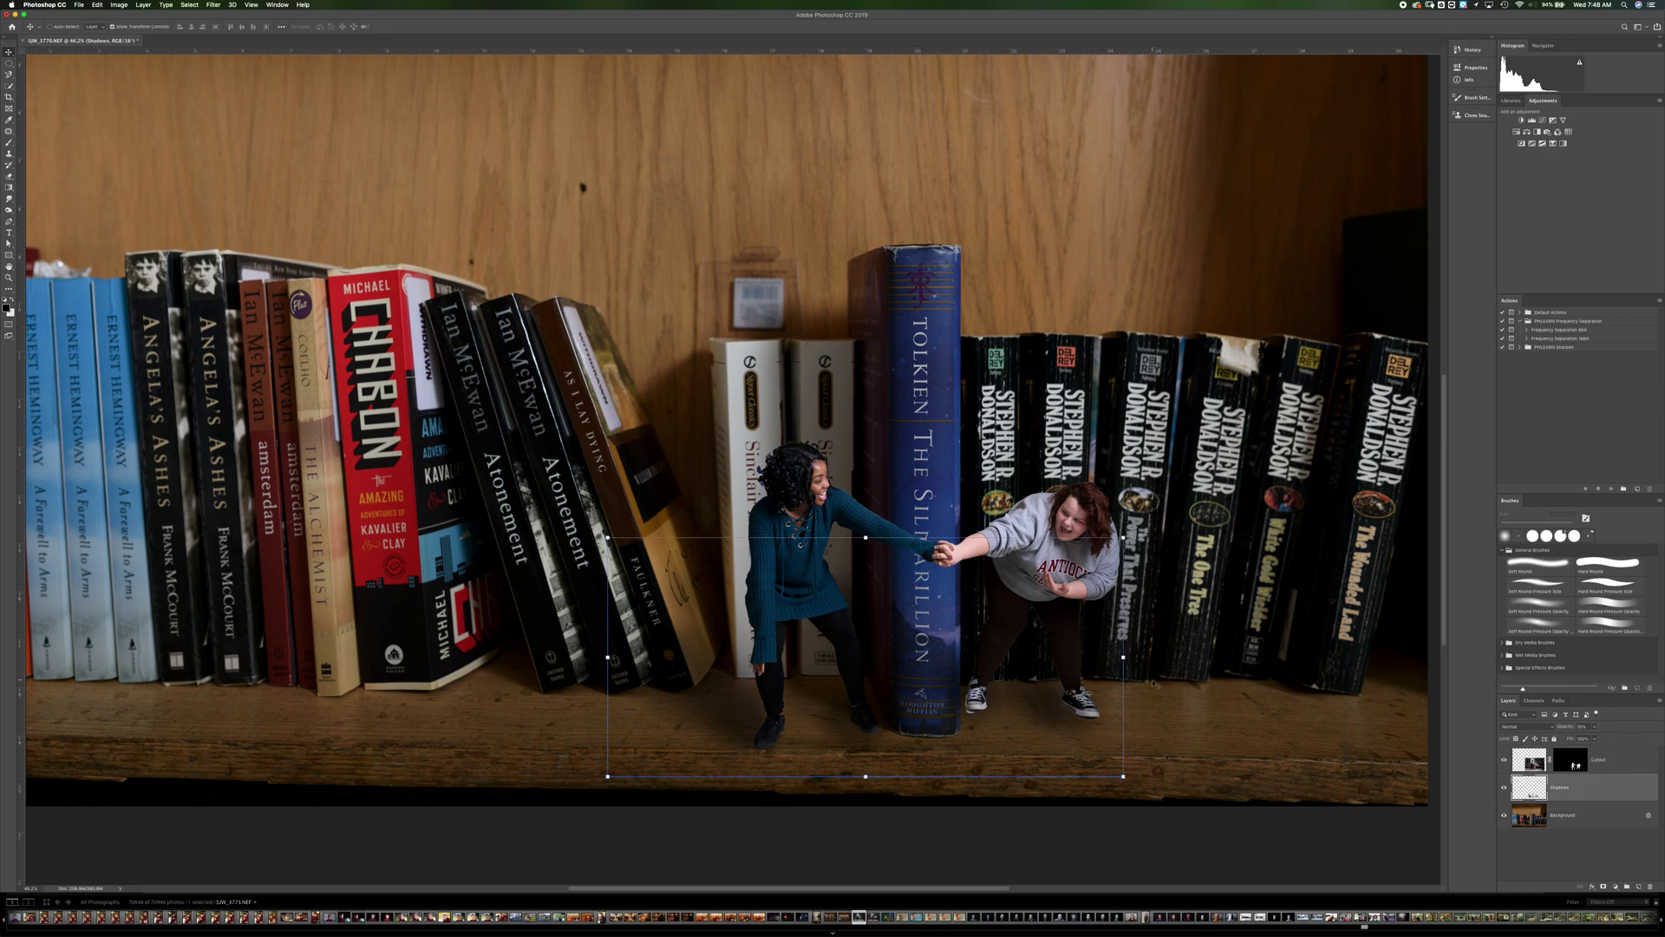
key("b")
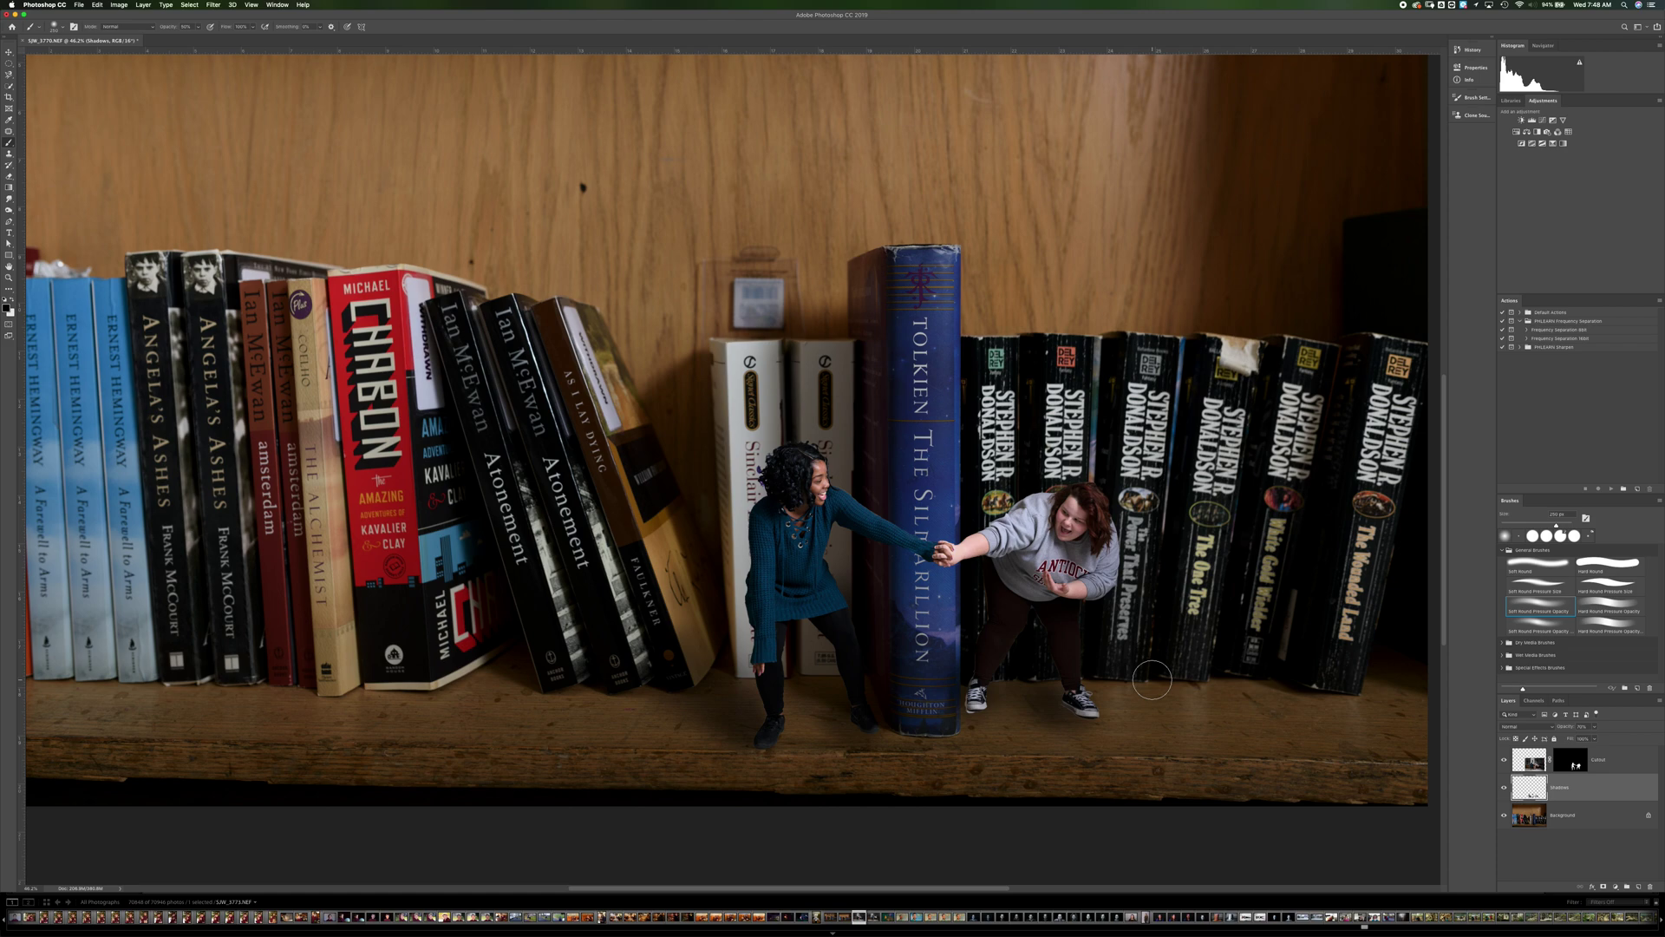
scroll(1011, 681, "up", 10)
scroll(1011, 682, "down", 3)
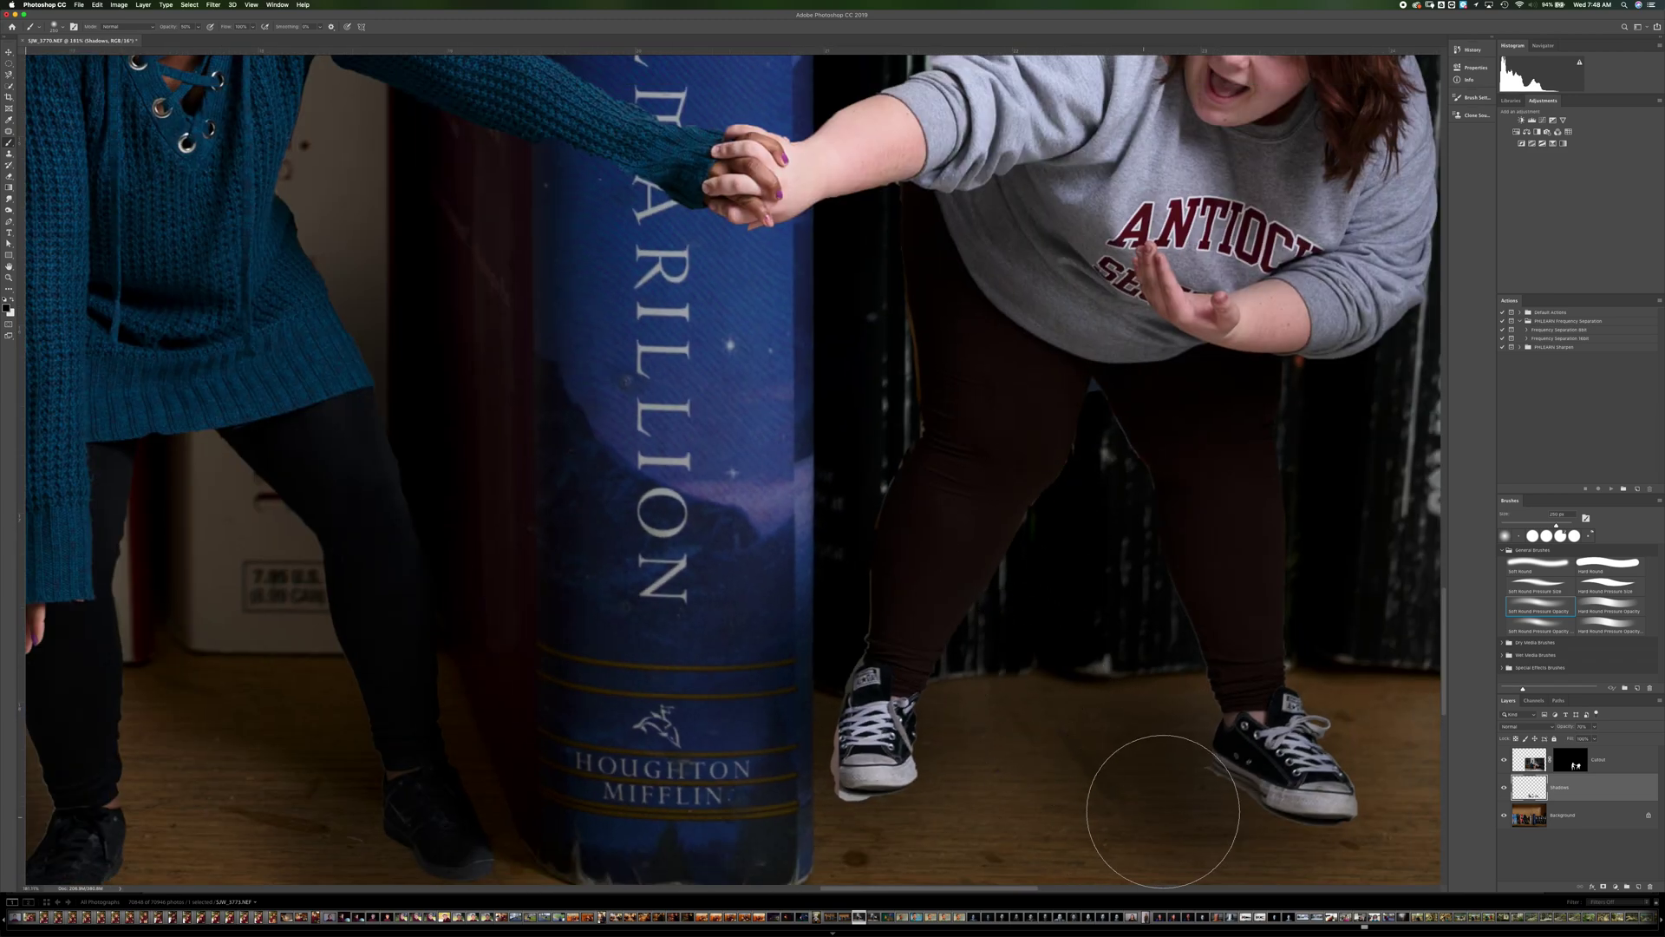
key("bracketleft")
key("bracketleft")
key("bracketleft")
key("bracketleft")
key("bracketleft")
key("bracketleft")
key("bracketleft")
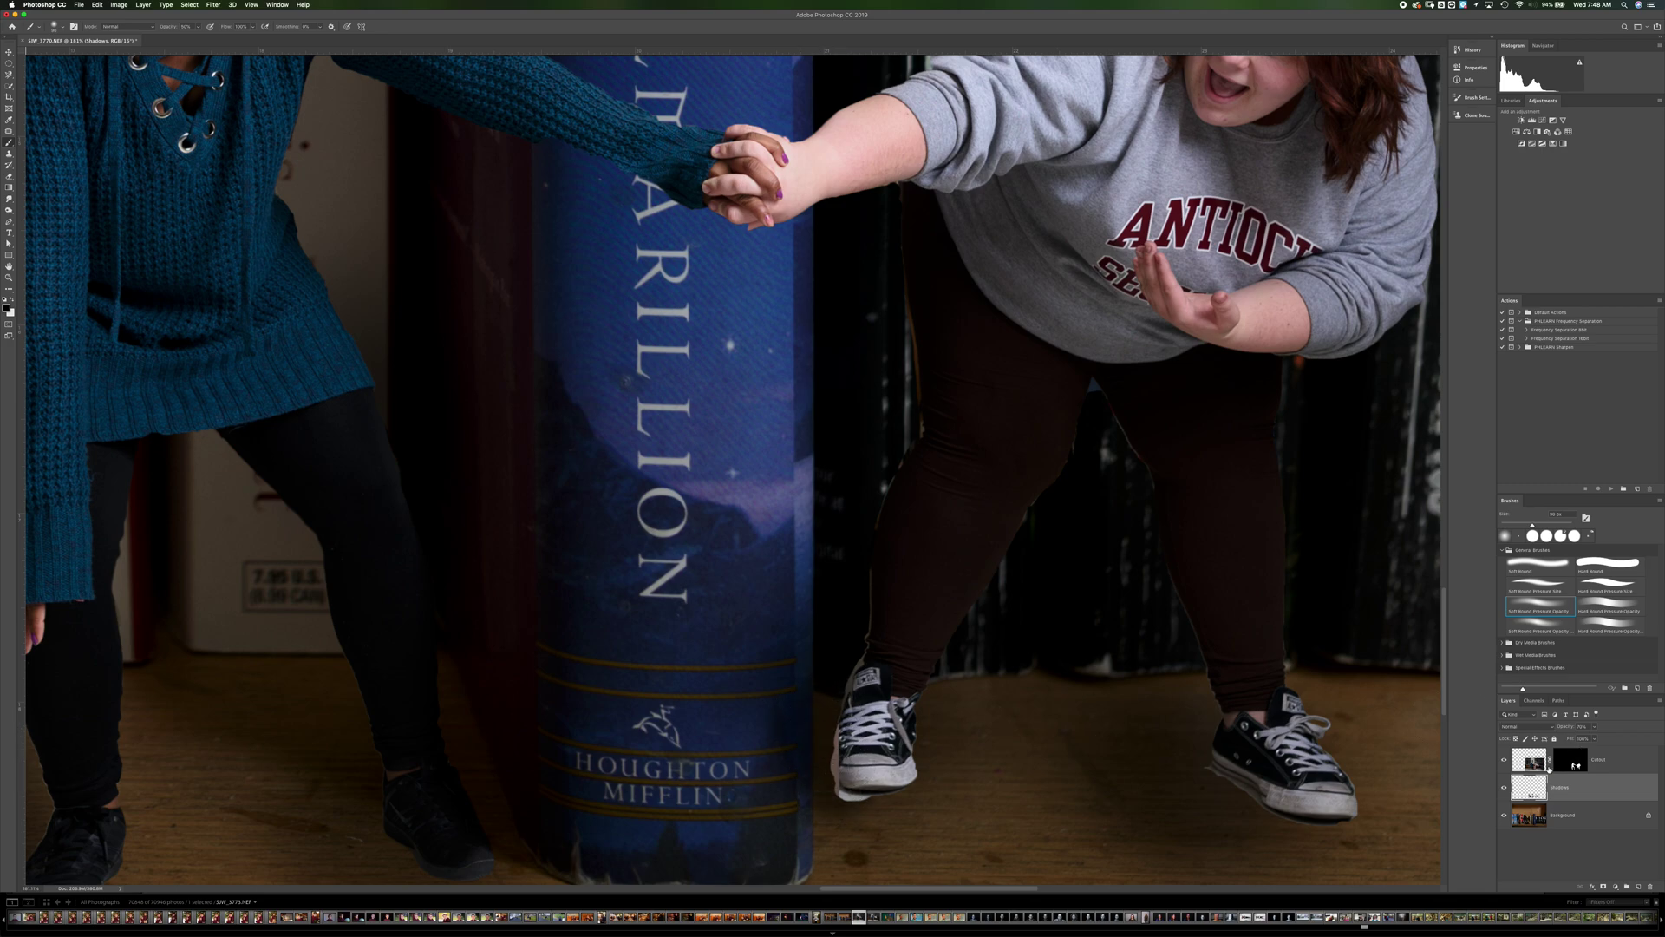
left_click(1605, 761)
left_click(1639, 886)
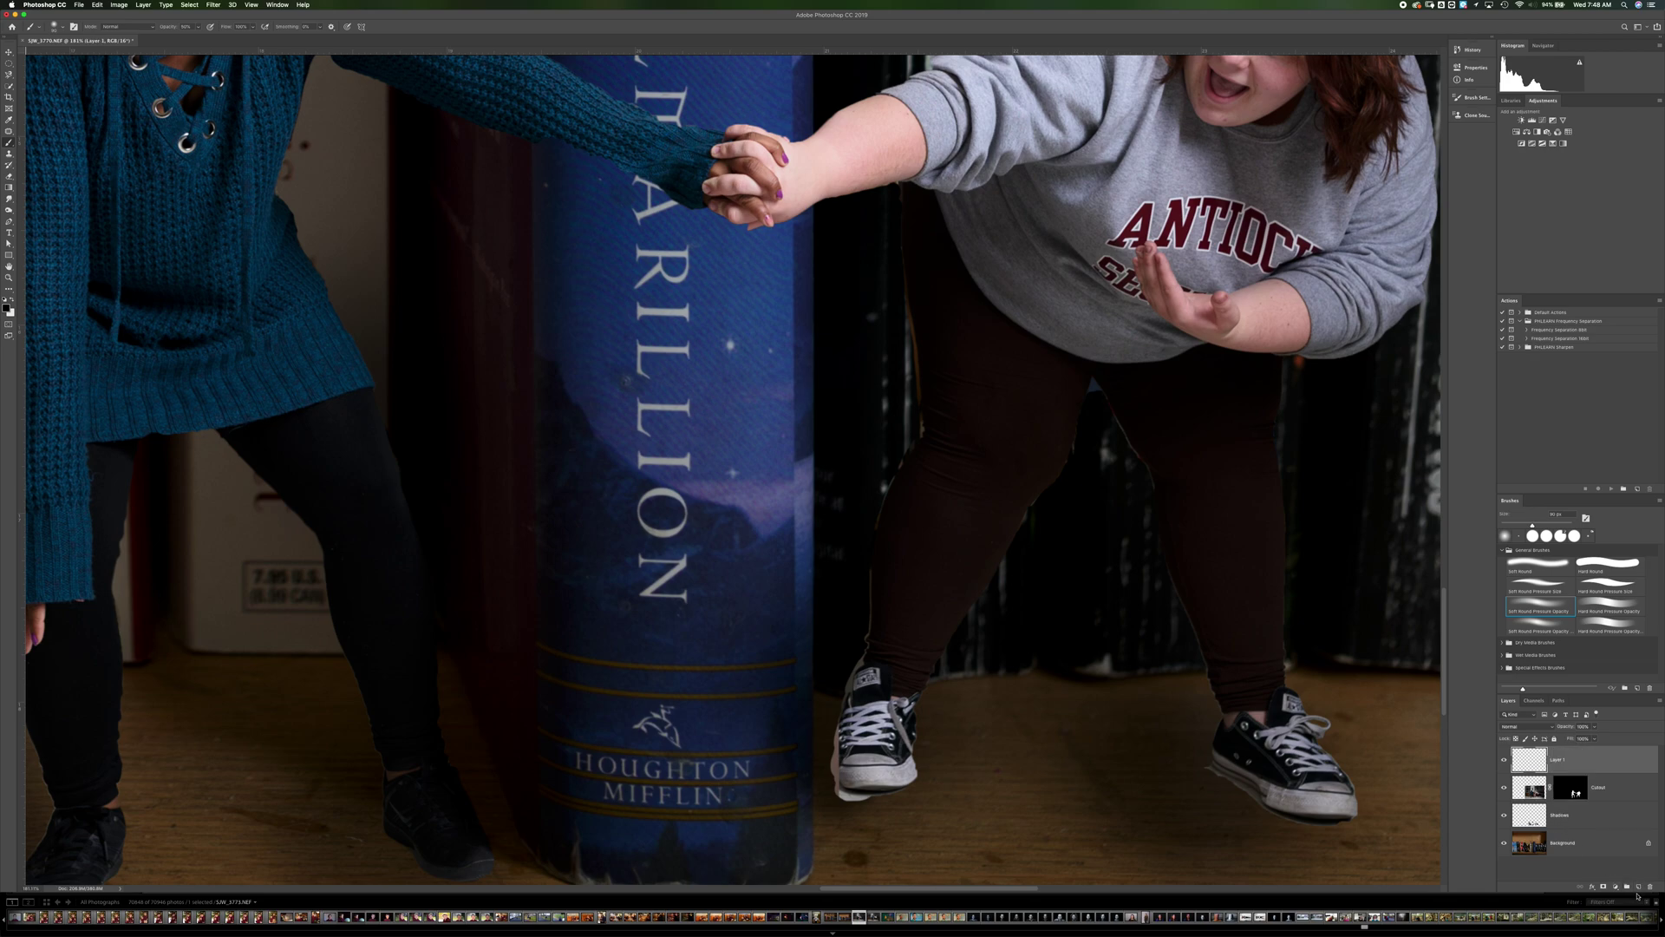
mouse_move(846, 747)
left_mouse_down()
mouse_move(869, 684)
mouse_move(870, 719)
left_mouse_up()
mouse_move(1244, 803)
left_mouse_down()
mouse_move(1231, 742)
mouse_move(1260, 781)
mouse_move(1240, 731)
mouse_move(1196, 746)
left_mouse_up()
mouse_move(861, 743)
left_mouse_down()
mouse_move(835, 771)
mouse_move(835, 742)
mouse_move(864, 726)
mouse_move(816, 783)
left_mouse_up()
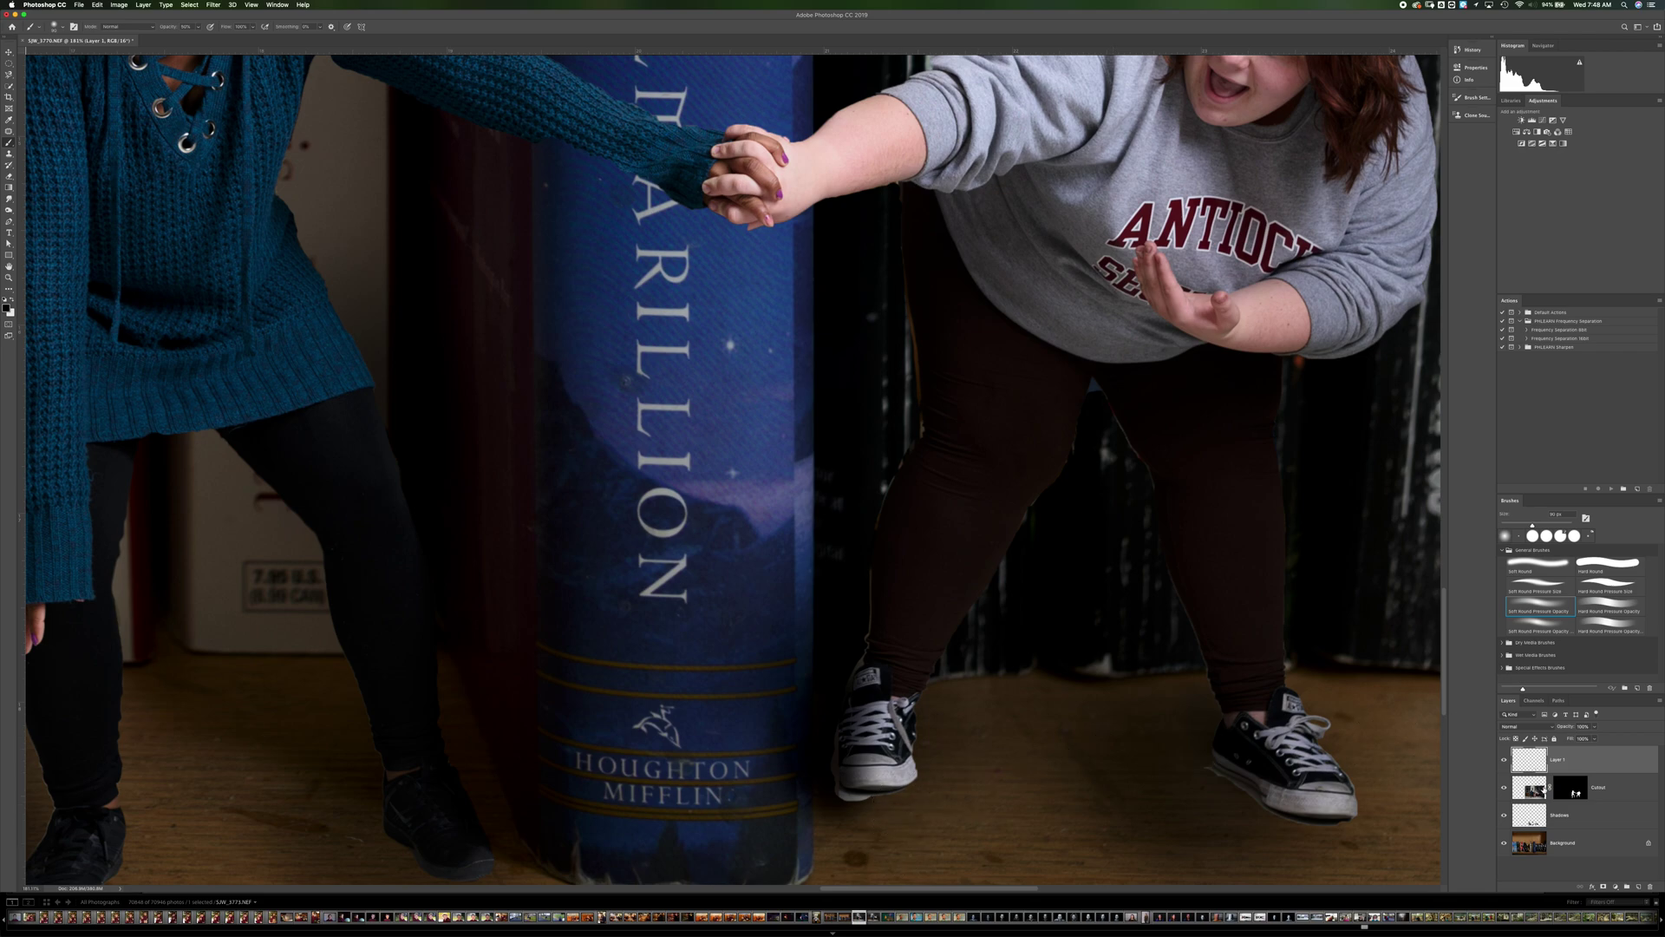
- On the people layer's mask, hide the leftover light edge beneath the sweatshirt-wearing person's shoe with a Hard Round brush at full opacity
left_click(1573, 794)
key("0")
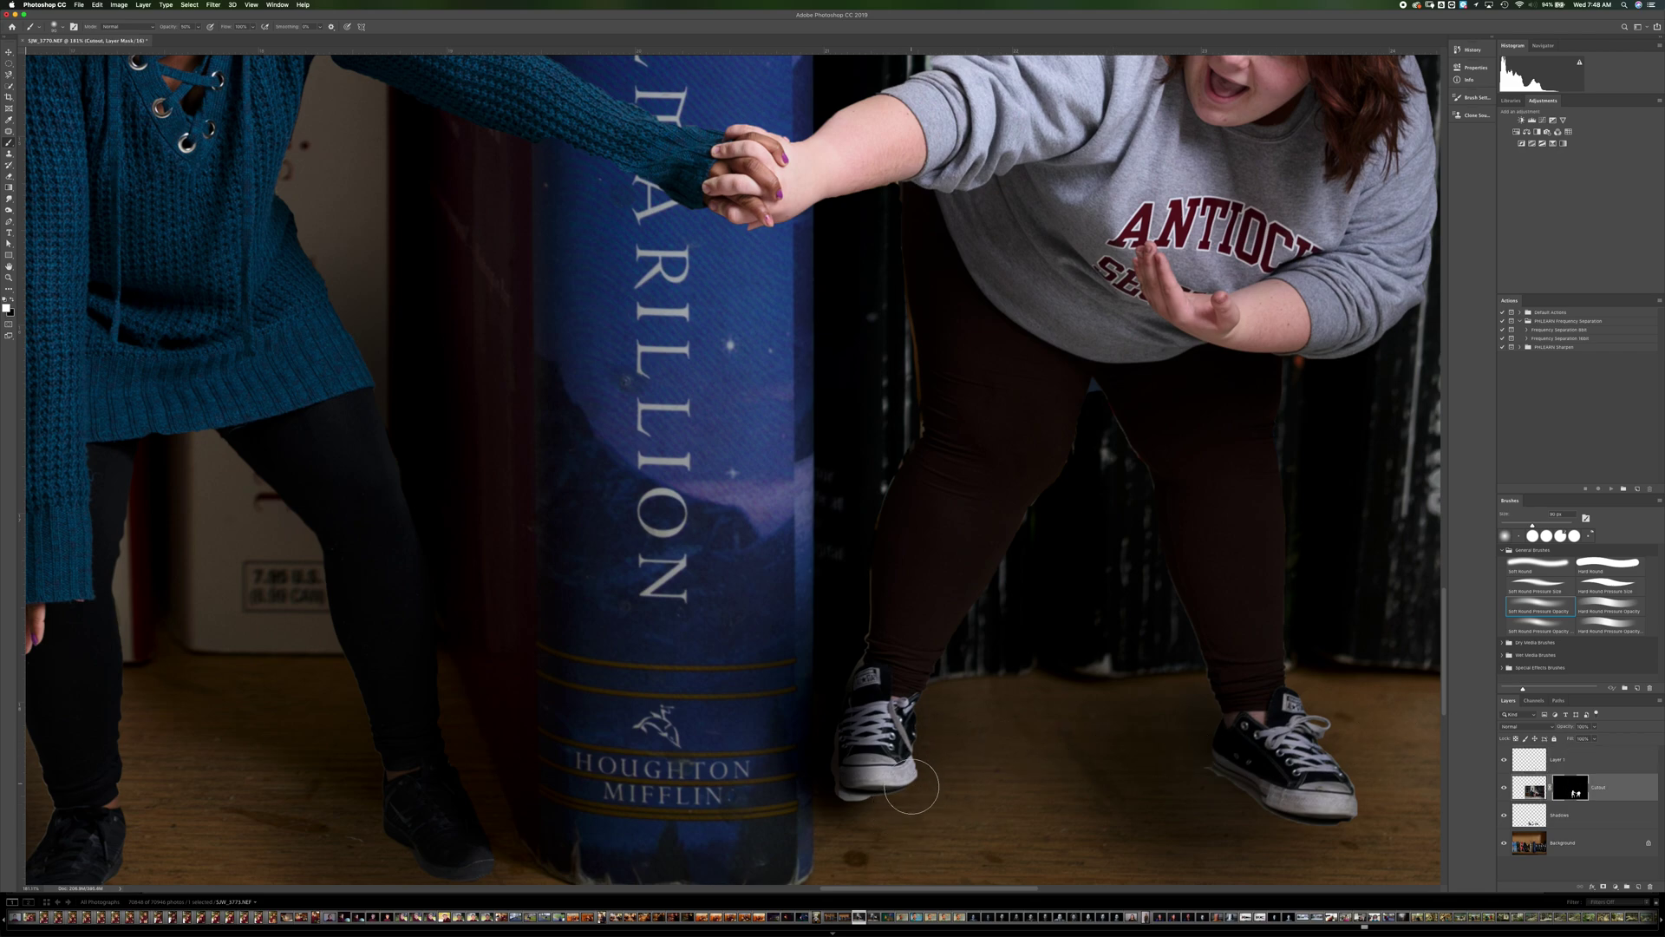
left_click(1609, 566)
left_click(59, 27)
left_click(88, 72)
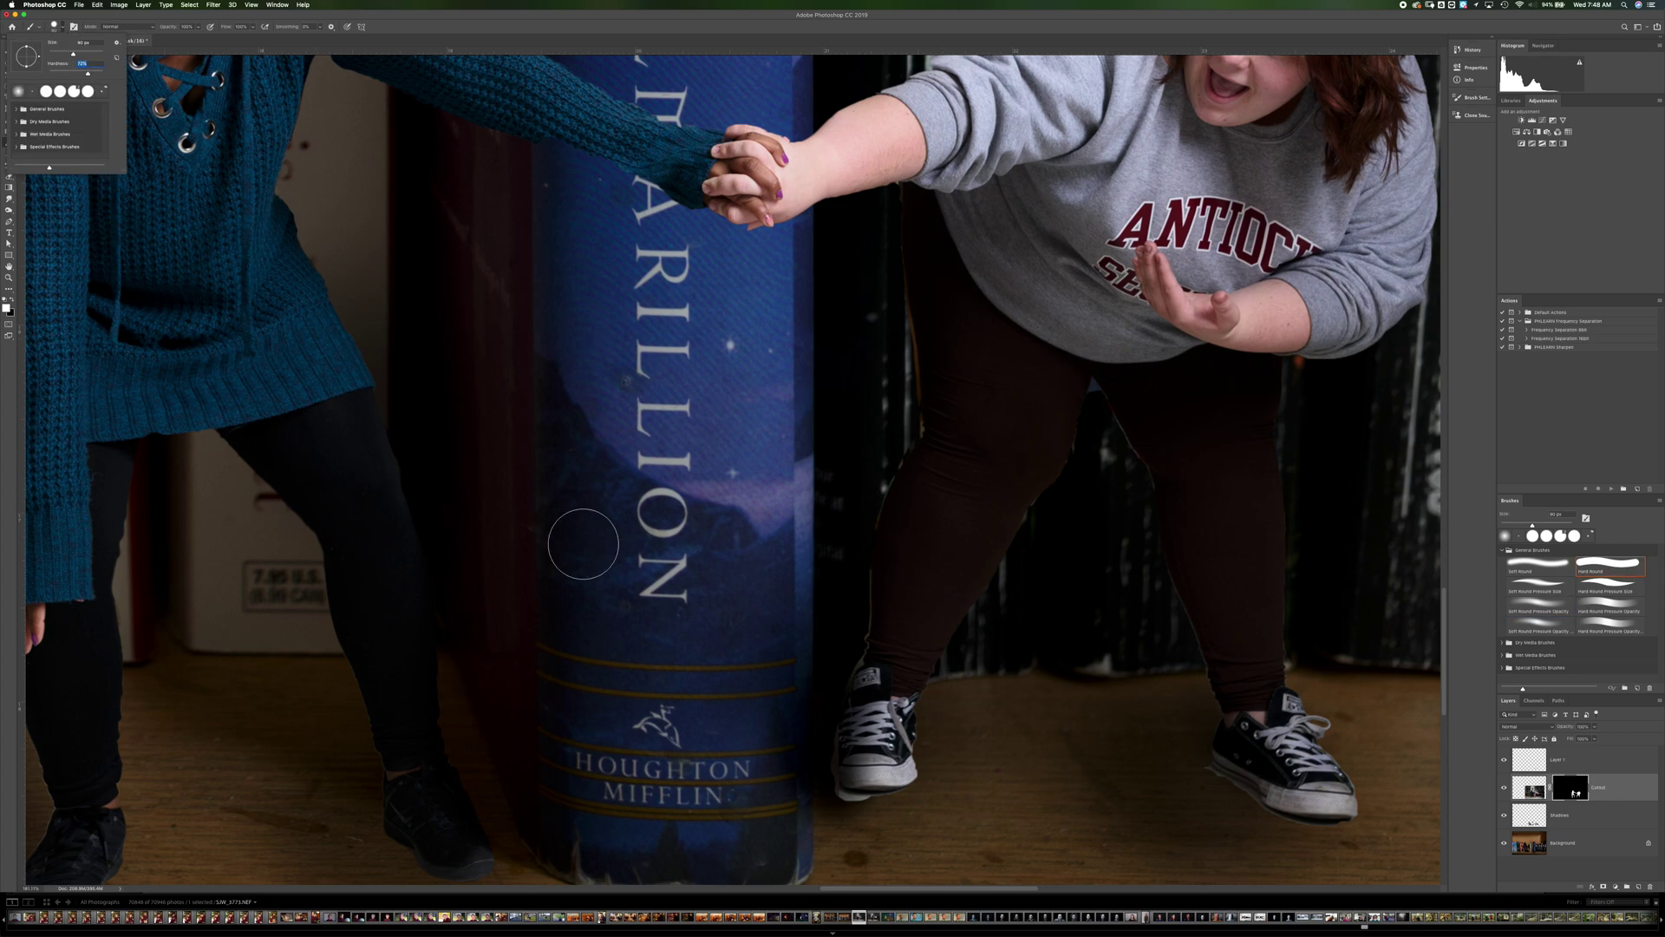
left_click(866, 829)
key("x")
left_click(867, 826)
- Refine the people layer's mask along the sweatshirt-wearing person's shoe and ankle beside the blue book, restoring and trimming edges with a much smaller brush
key("bracketleft")
key("bracketleft")
key("bracketleft")
key("bracketleft")
key("bracketleft")
key("bracketleft")
key("bracketleft")
key("bracketleft")
key("bracketleft")
key("bracketleft")
key("bracketleft")
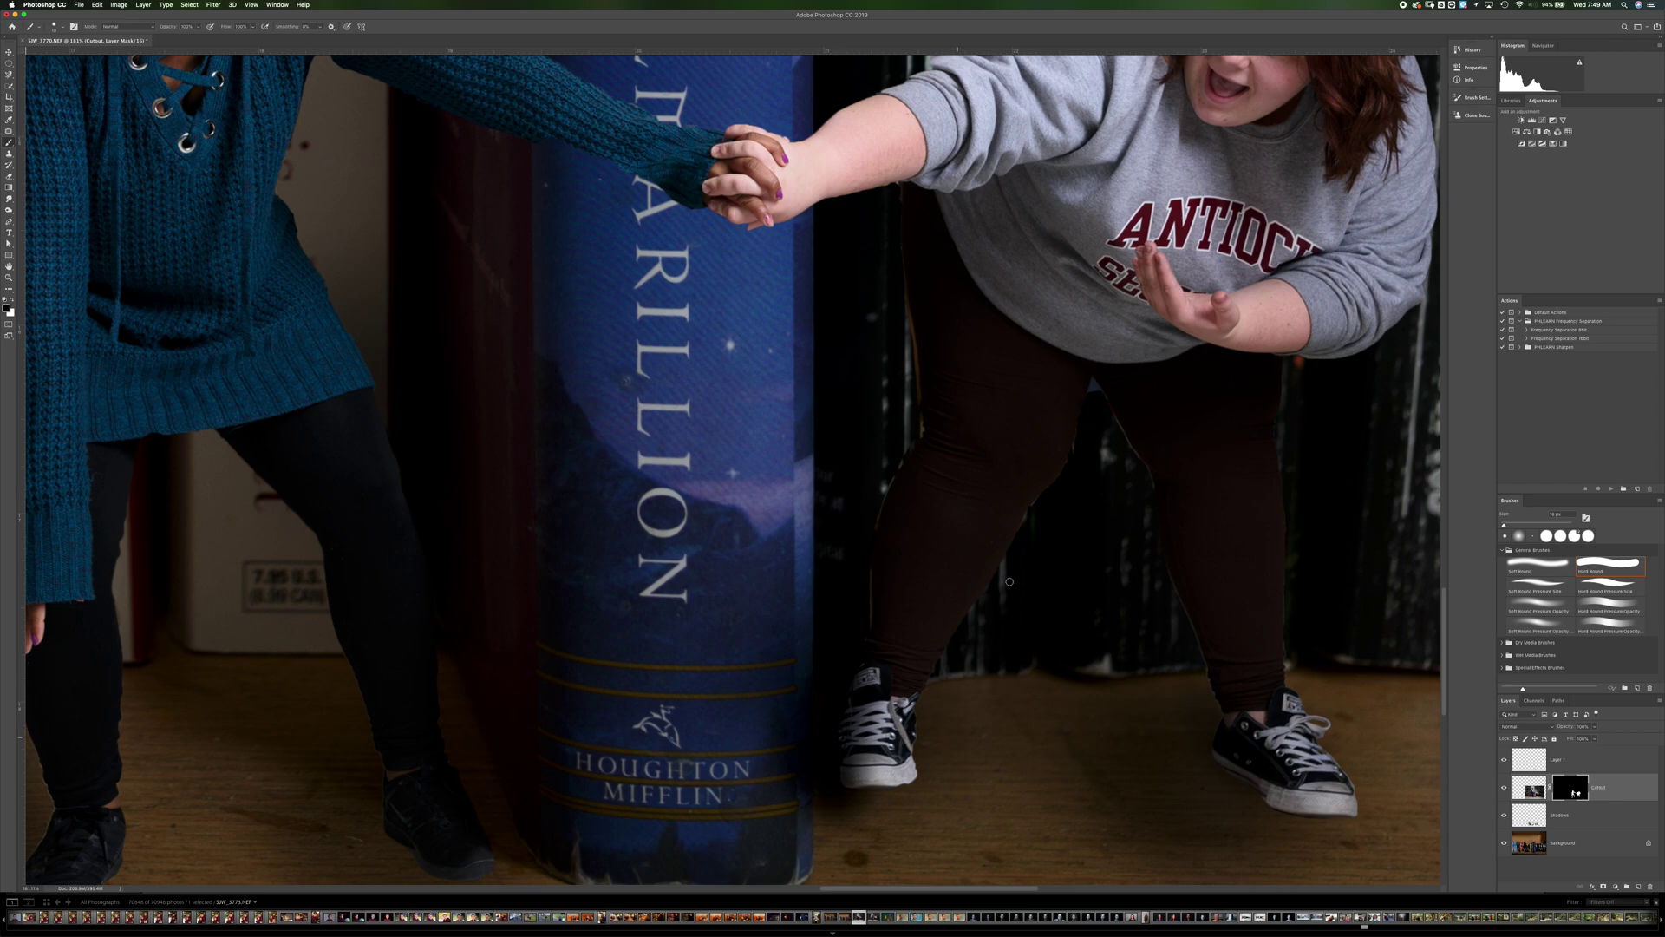
key("x")
left_click_drag(911, 767, 916, 704)
key("x")
mouse_move(921, 705)
left_mouse_down()
mouse_move(920, 762)
mouse_move(918, 747)
left_mouse_up()
key("x")
key("x")
- Move the people layer slightly to the left across the bookshelf photo
key("v")
scroll(1062, 554, "down", 10)
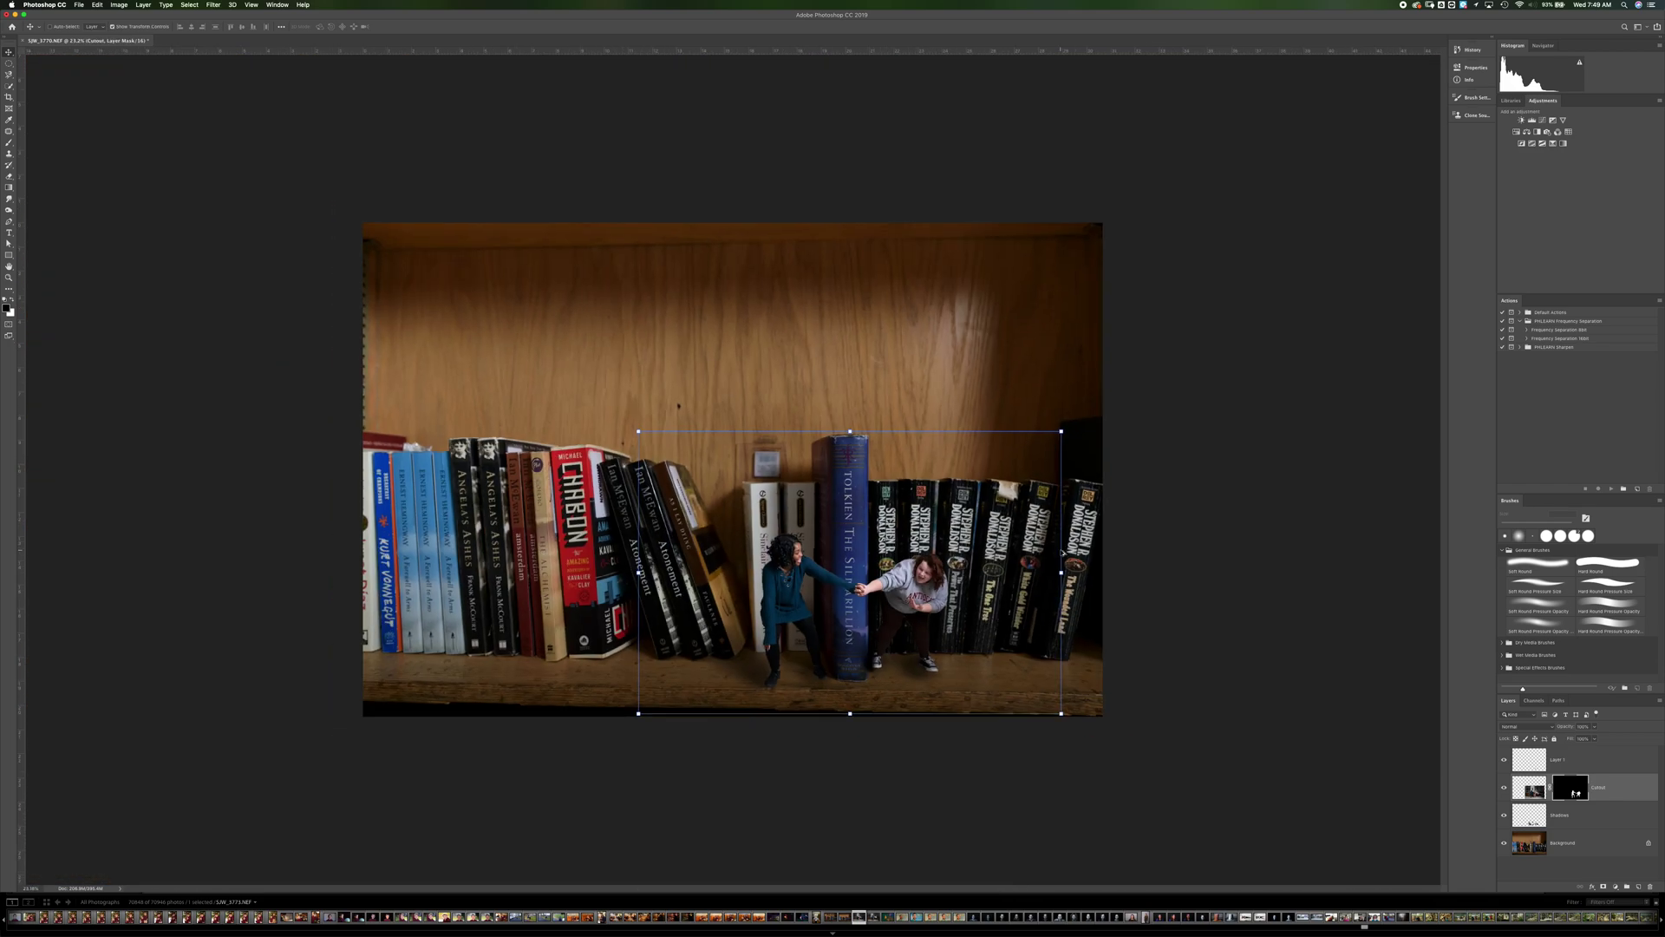
scroll(1062, 554, "up", 5)
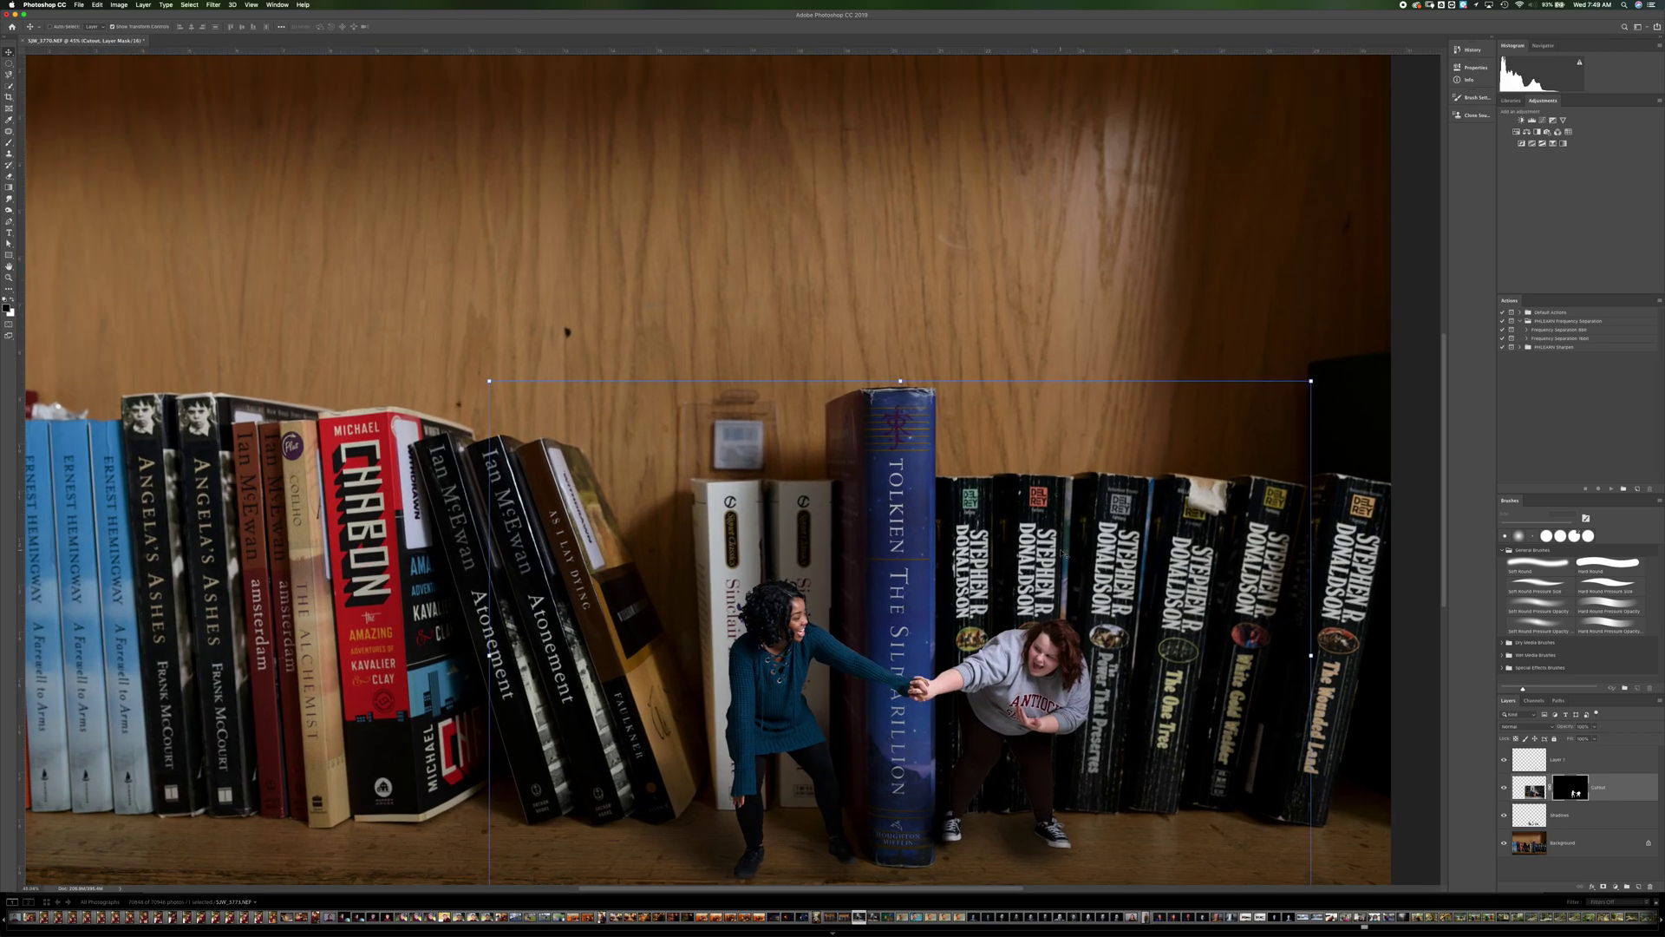
left_click_drag(1064, 548, 1066, 545)
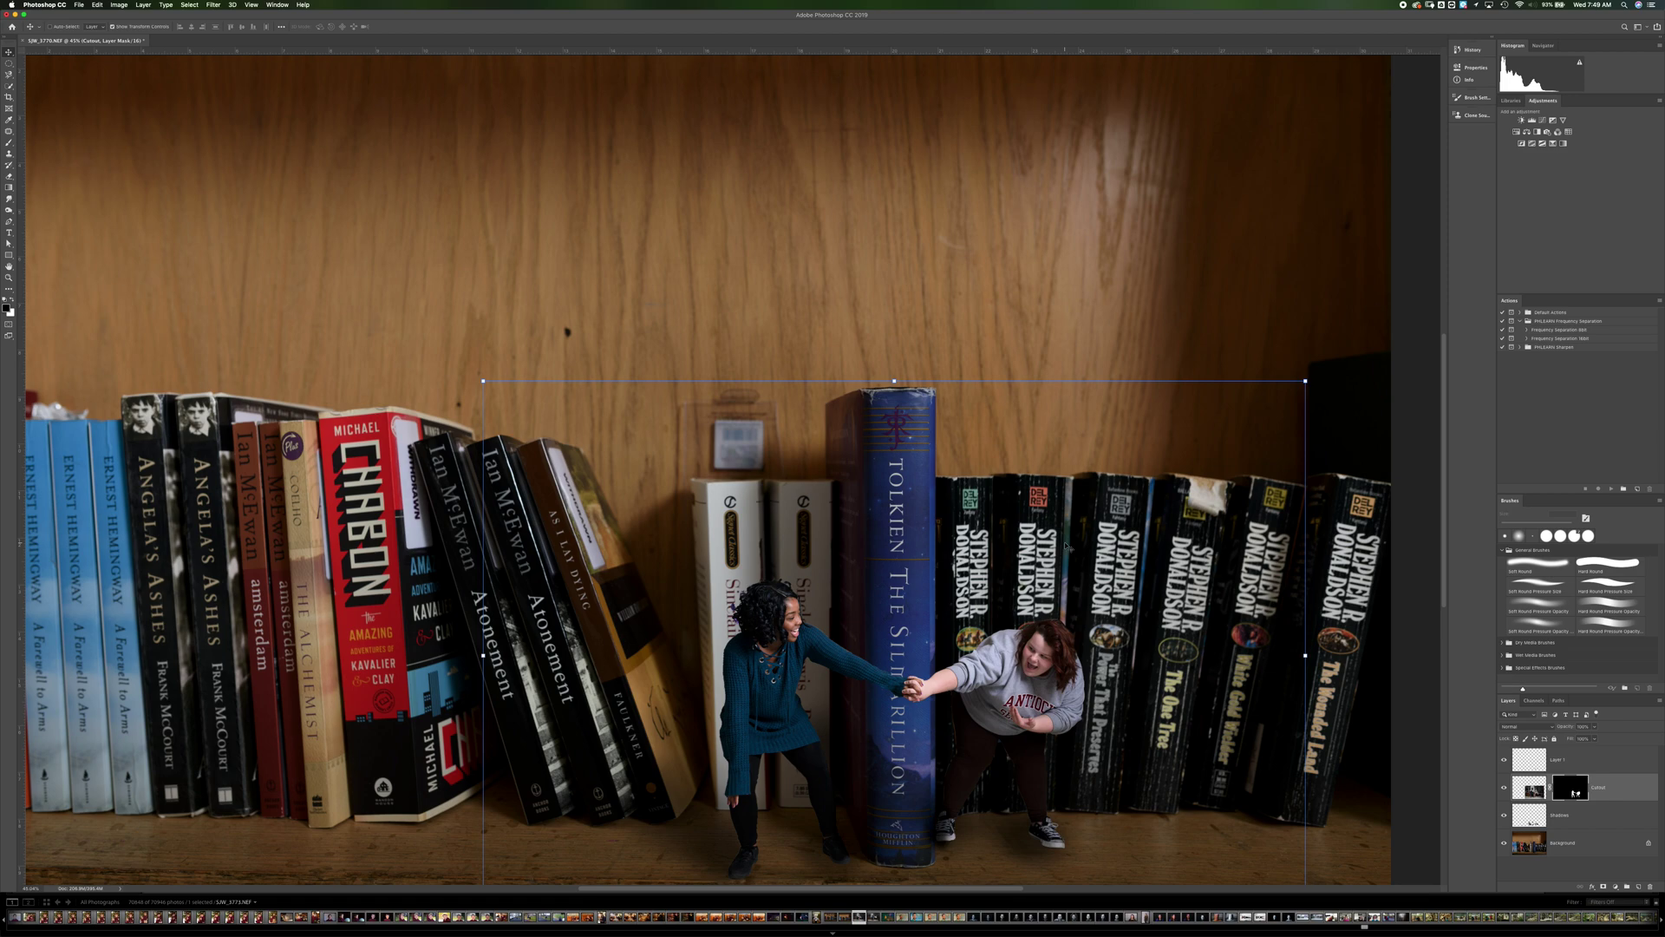
- Add a layer mask to the Shadows layer and enlarge the brush for painting on it
left_click(1534, 816)
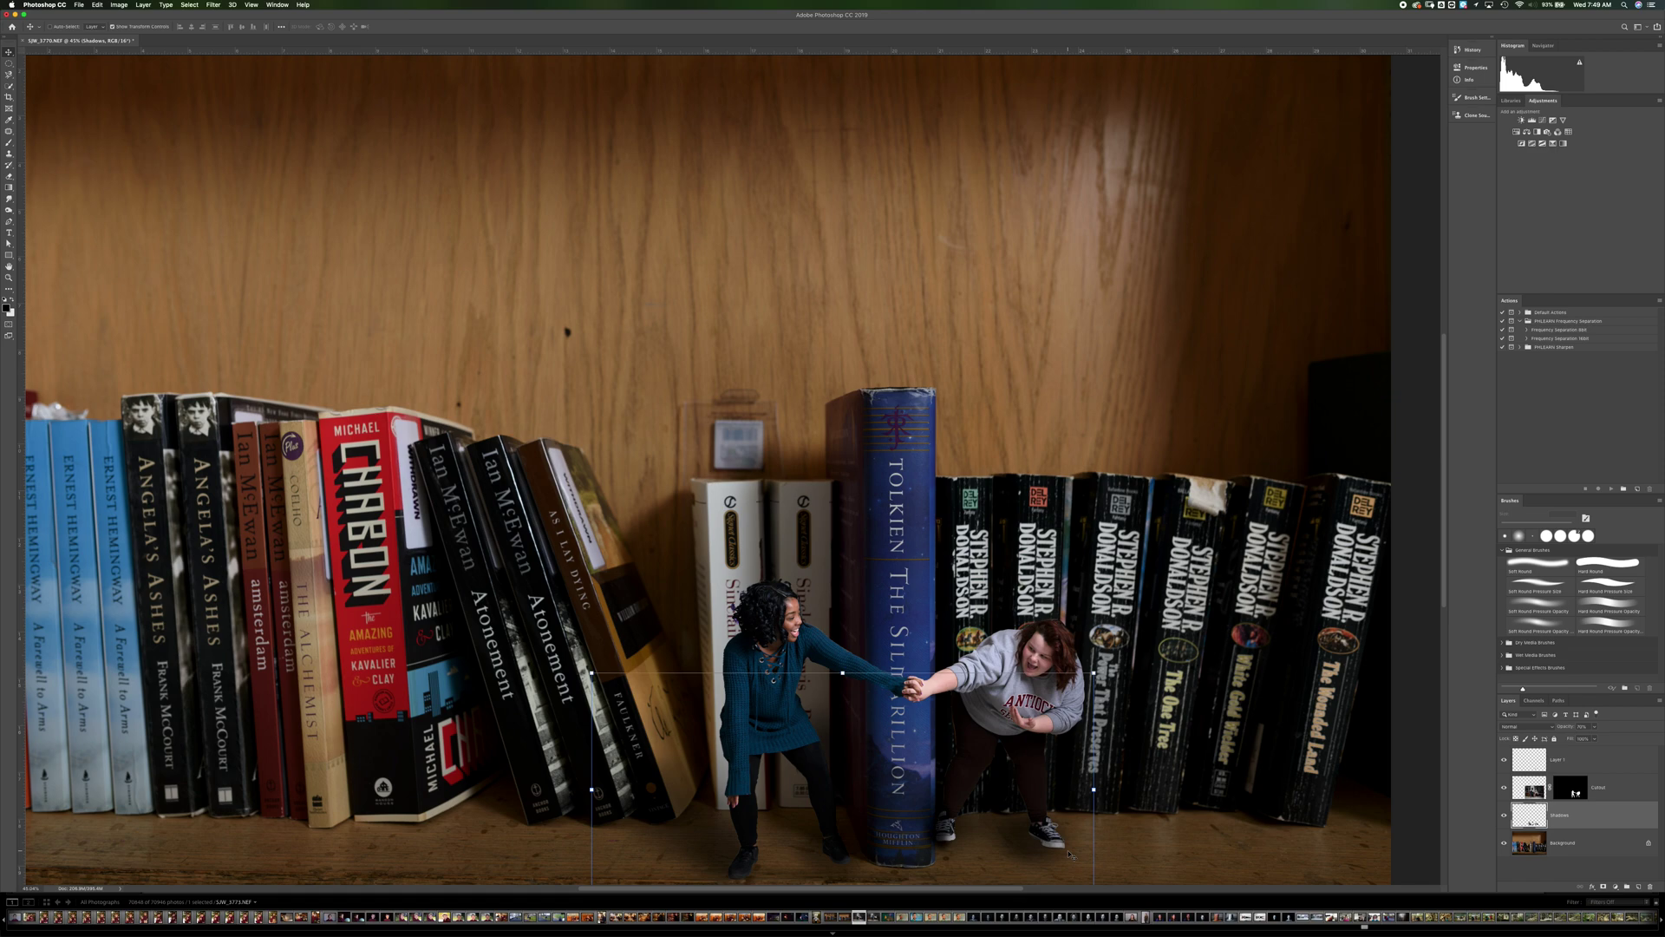
key("b")
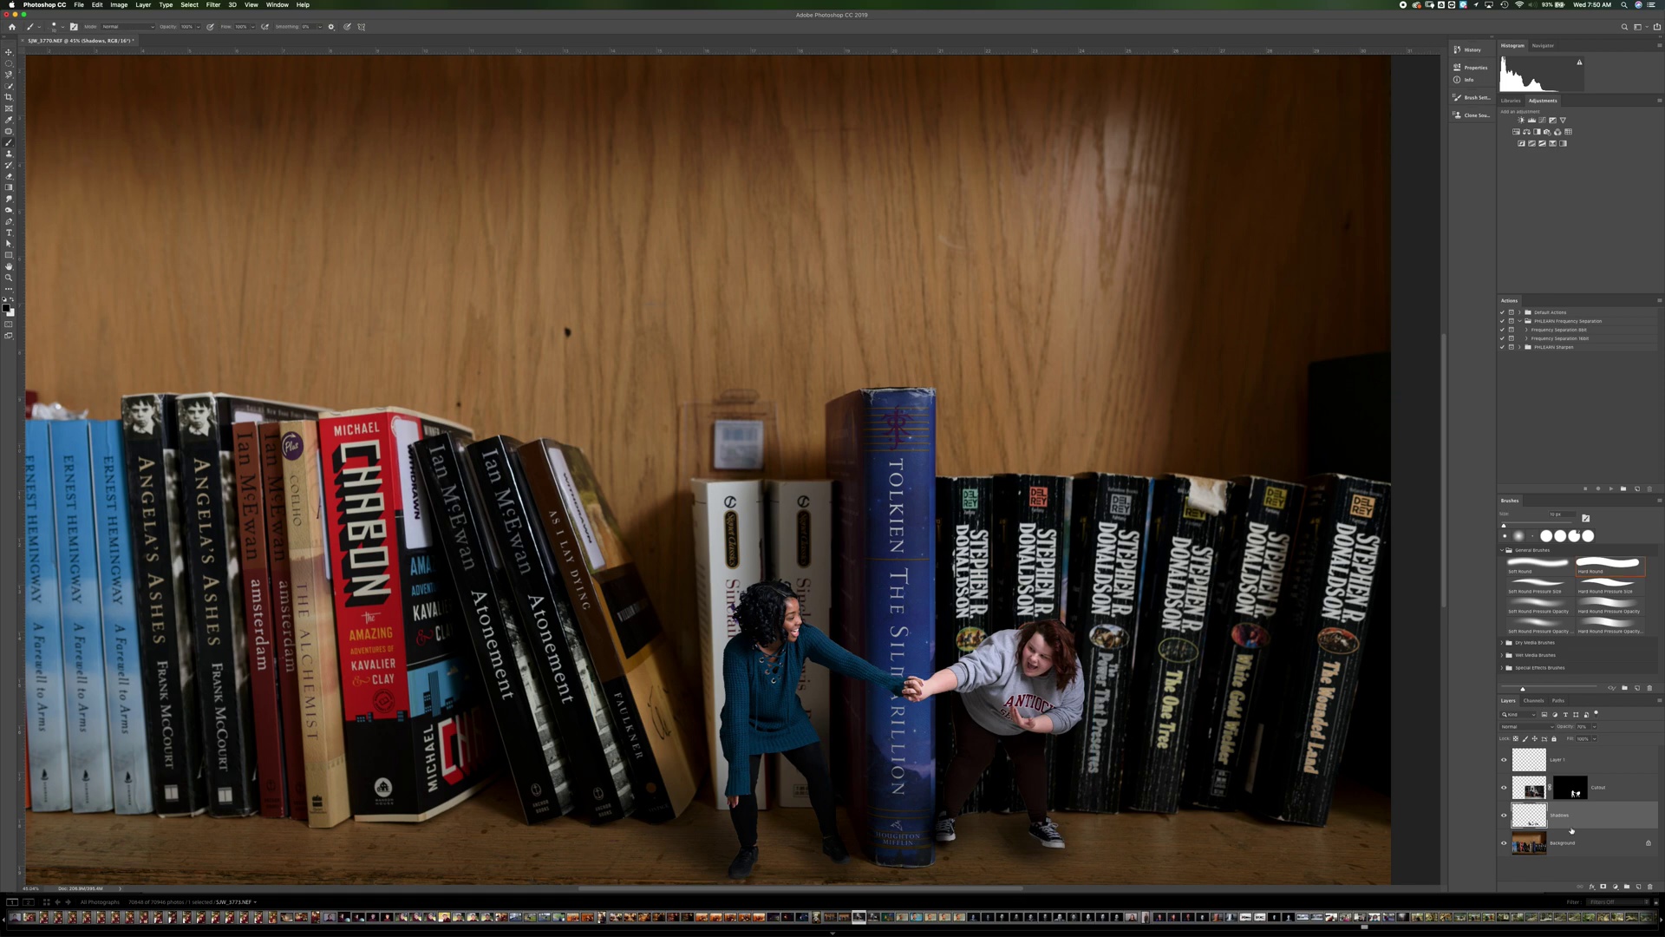
left_click(1604, 889)
key("bracketright")
key("bracketright")
key("bracketright")
key("bracketright")
key("bracketright")
key("bracketright")
key("bracketright")
key("bracketright")
key("bracketright")
key("bracketright")
key("bracketright")
key("bracketright")
key("x")
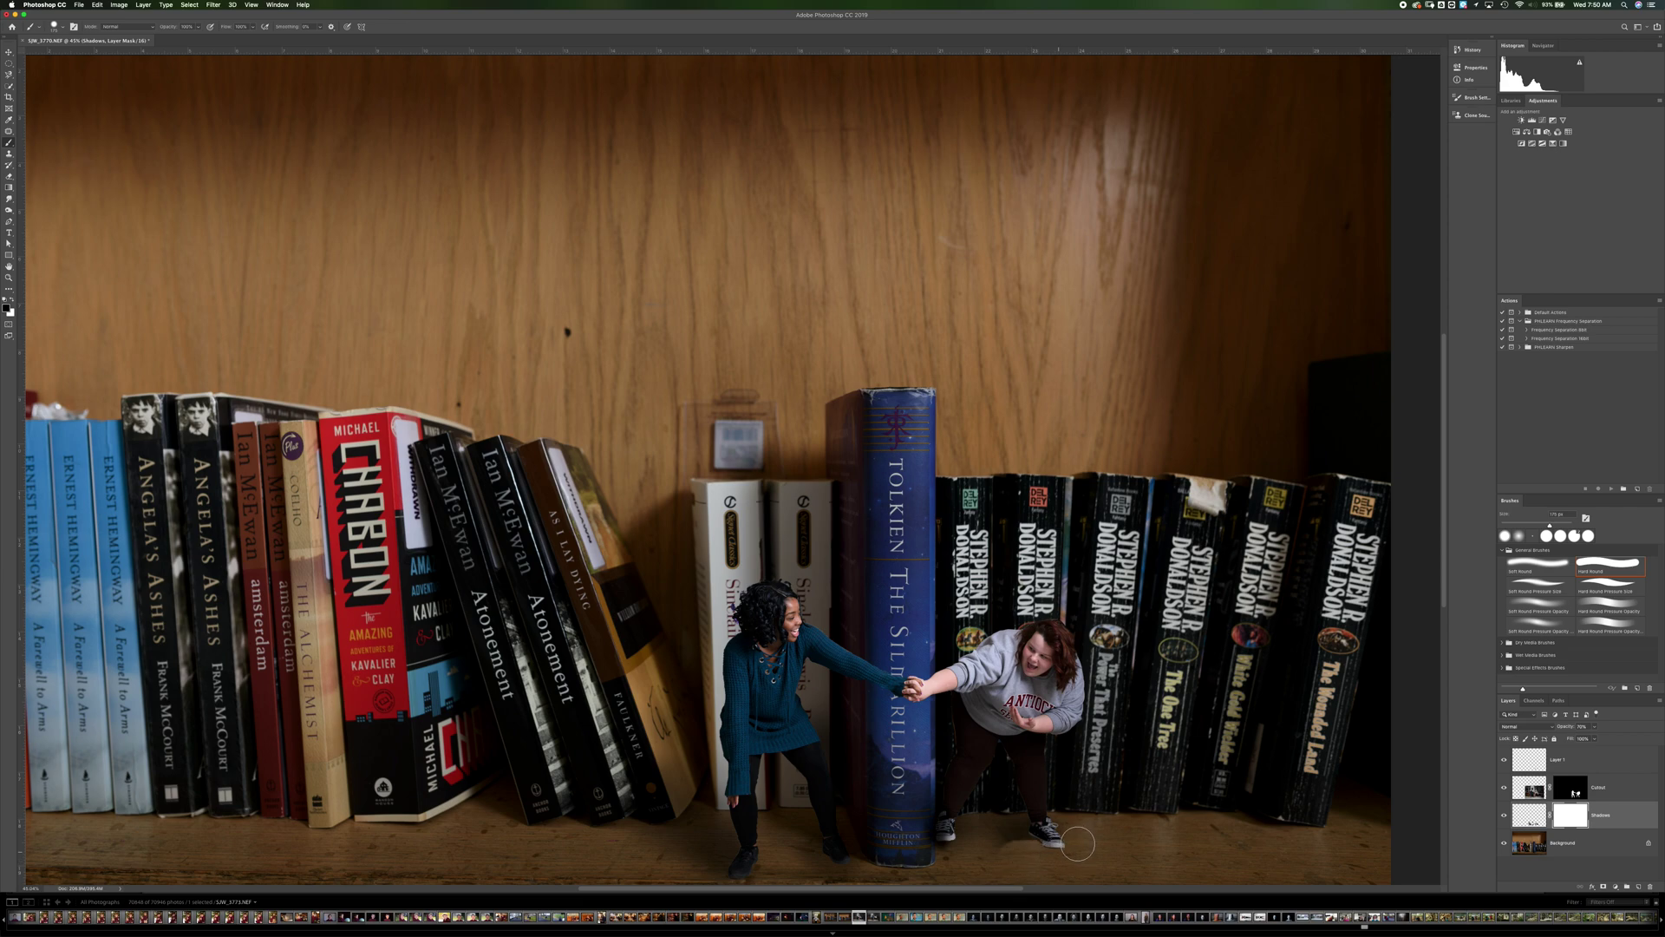
- Undo a black test stroke on the shading layer, add a mask to that layer, and choose the Soft Round Pressure Opacity brush
left_click(1532, 761)
left_click_drag(996, 839, 1019, 870)
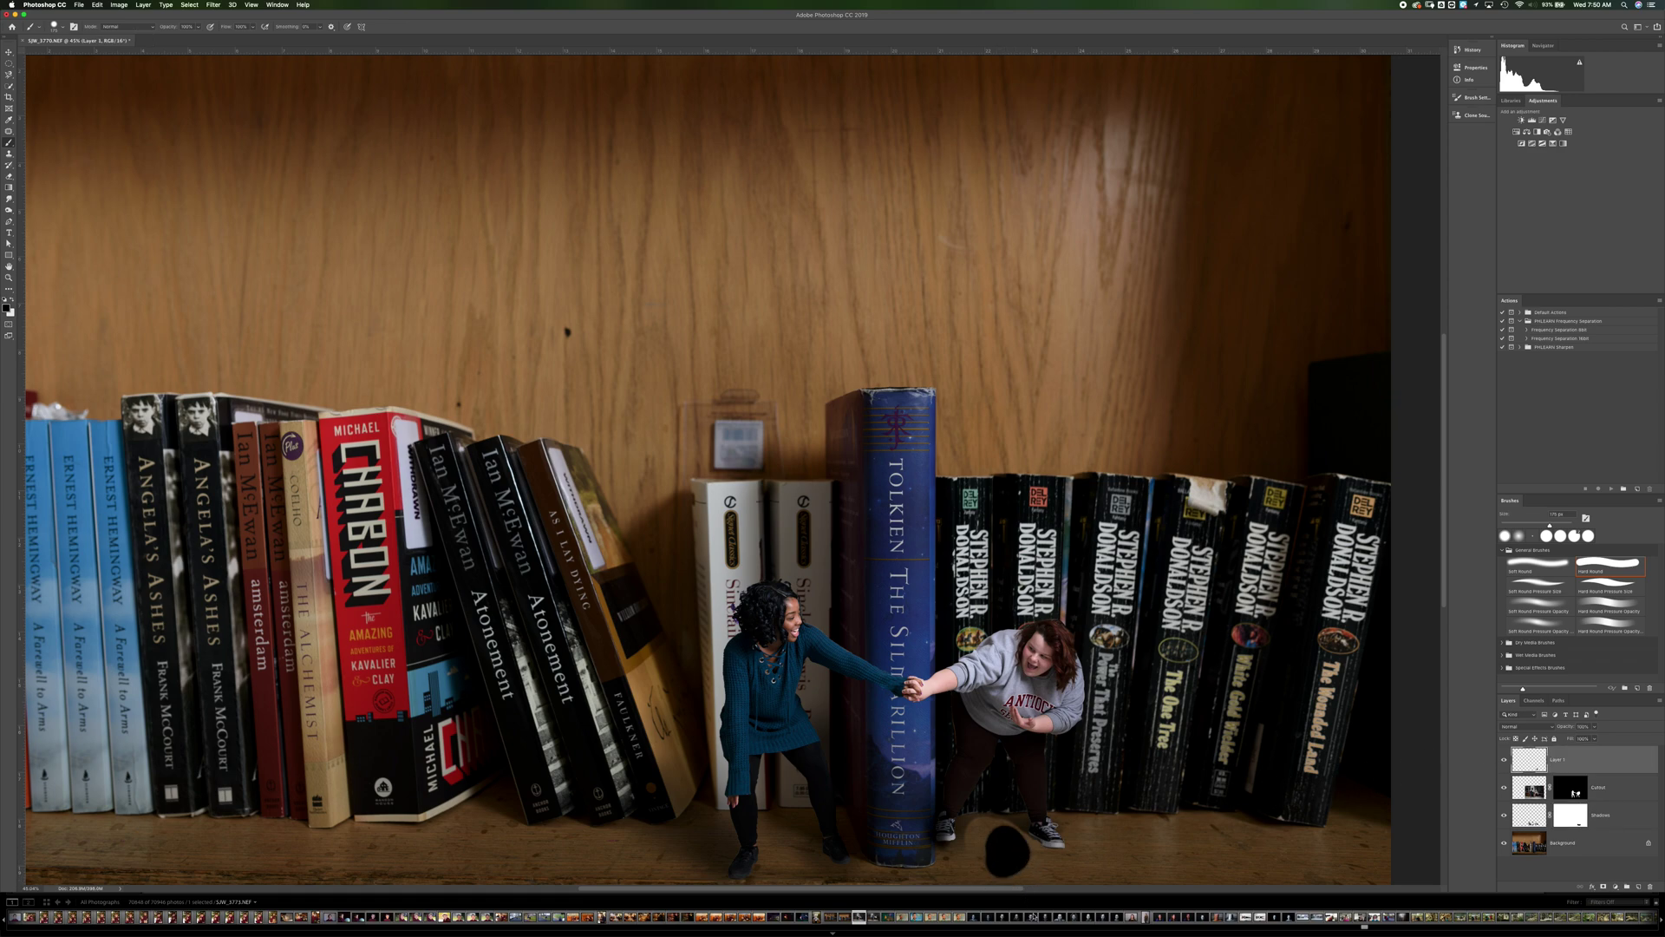
key("super+z")
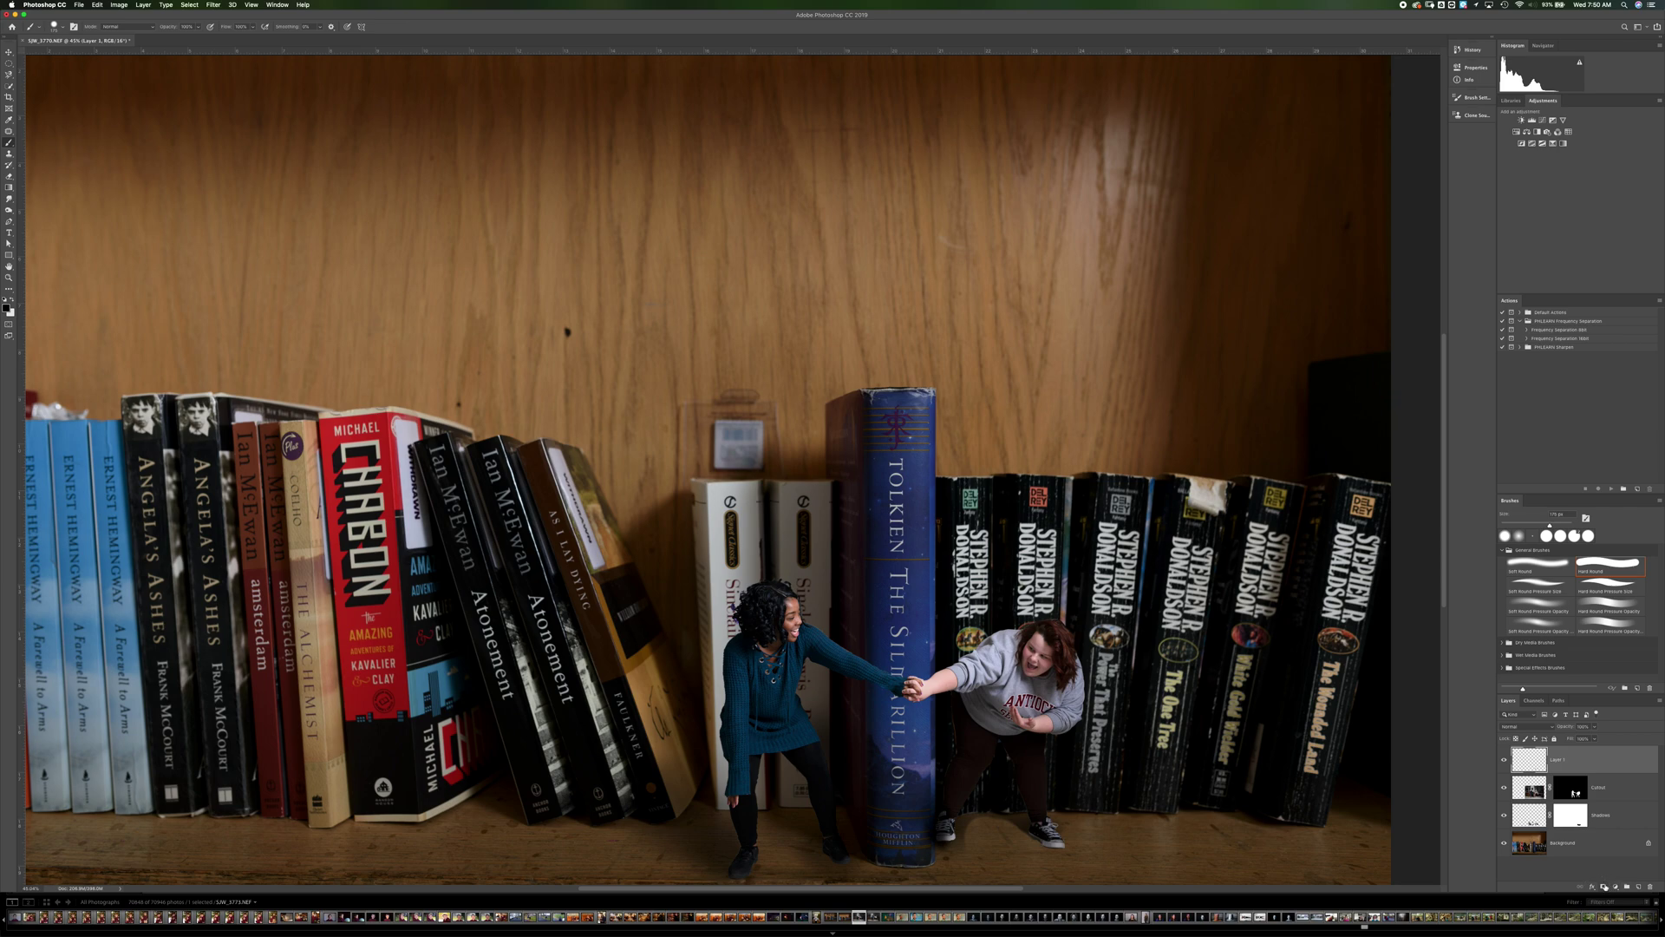
left_click(1604, 887)
left_click(1542, 605)
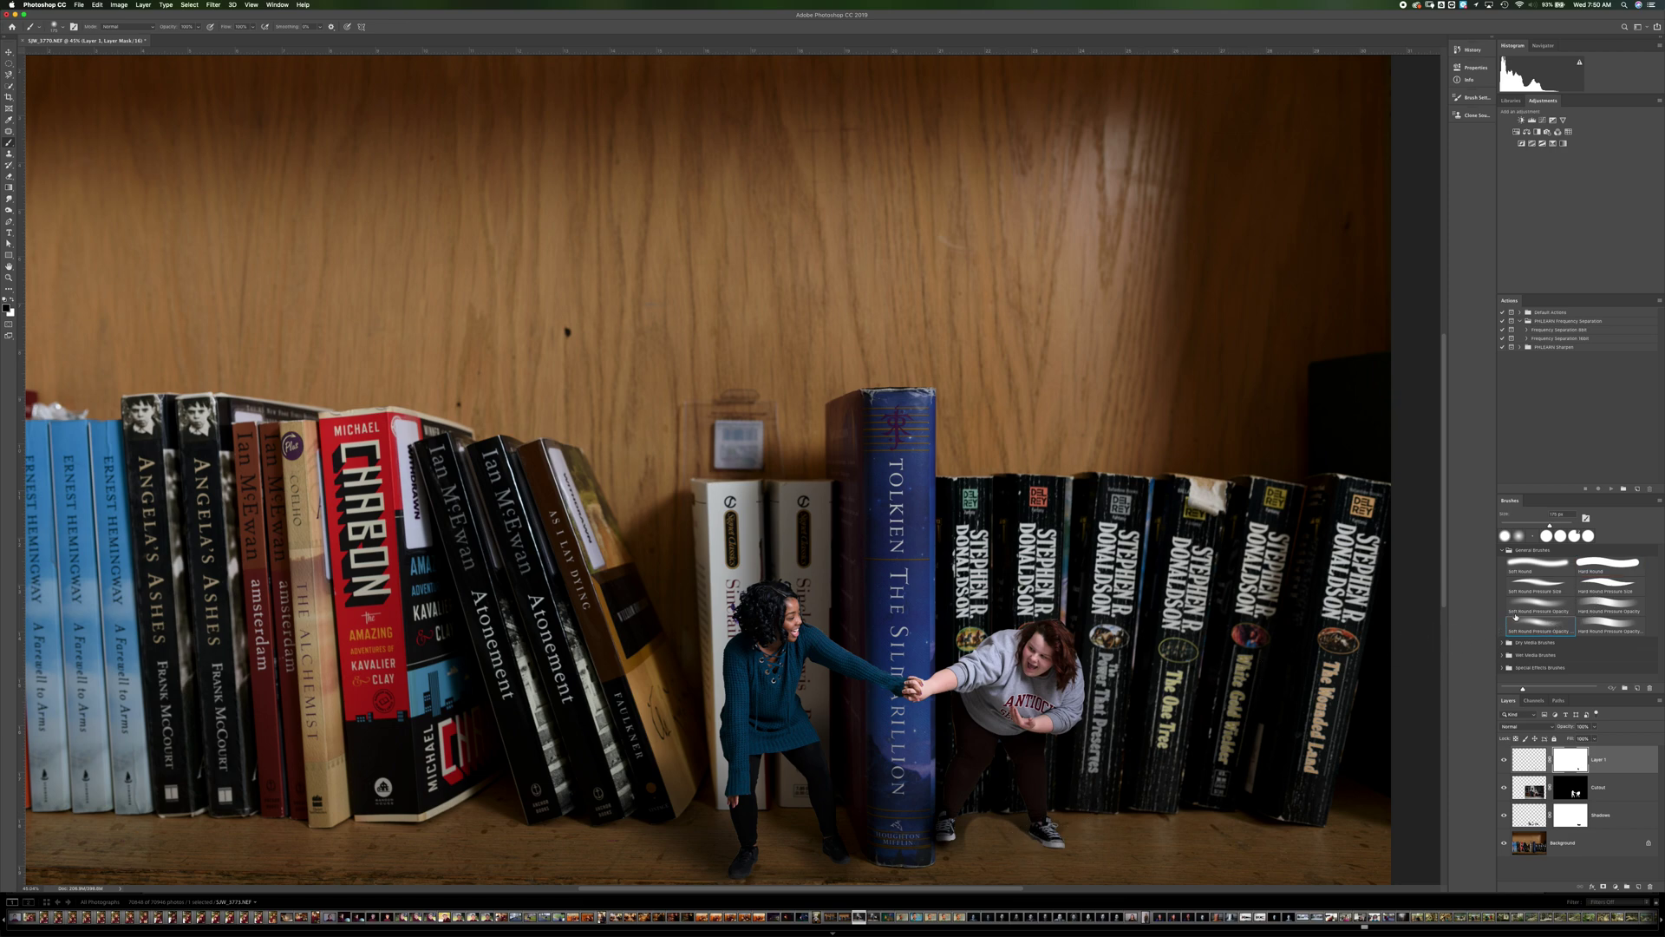
- On the Shadows layer's mask, soften the shadows around the people's feet, alternating black and white and reducing the brush size
key("x")
key("x")
key("x")
key("alt+[")
key("alt+[")
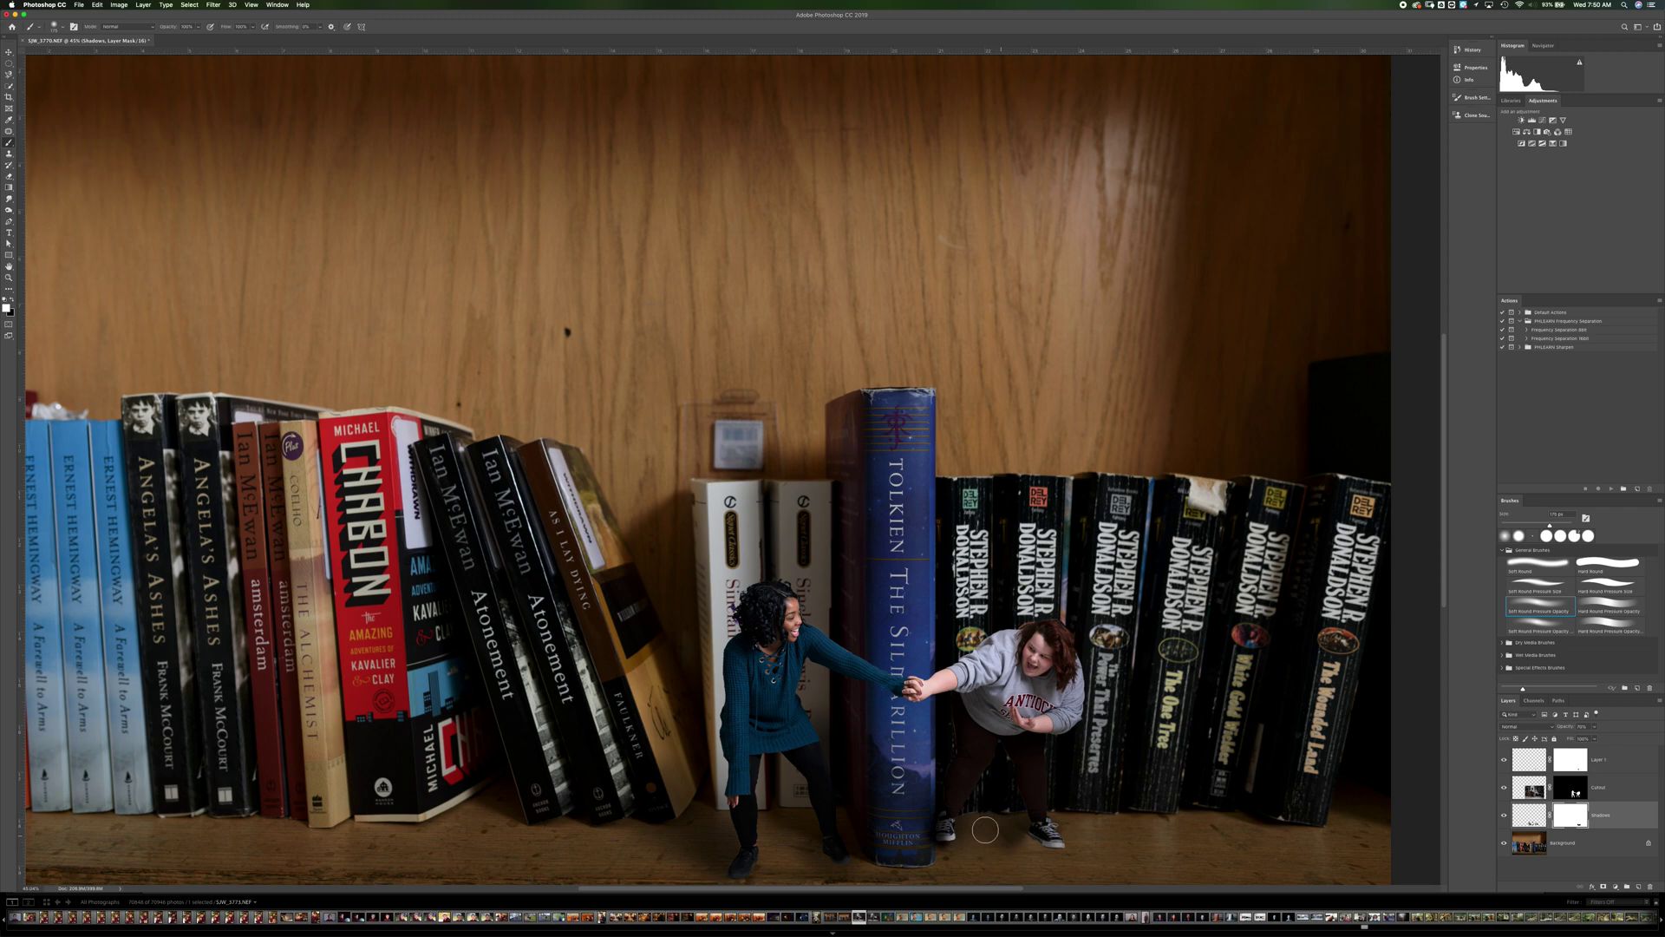
key("x")
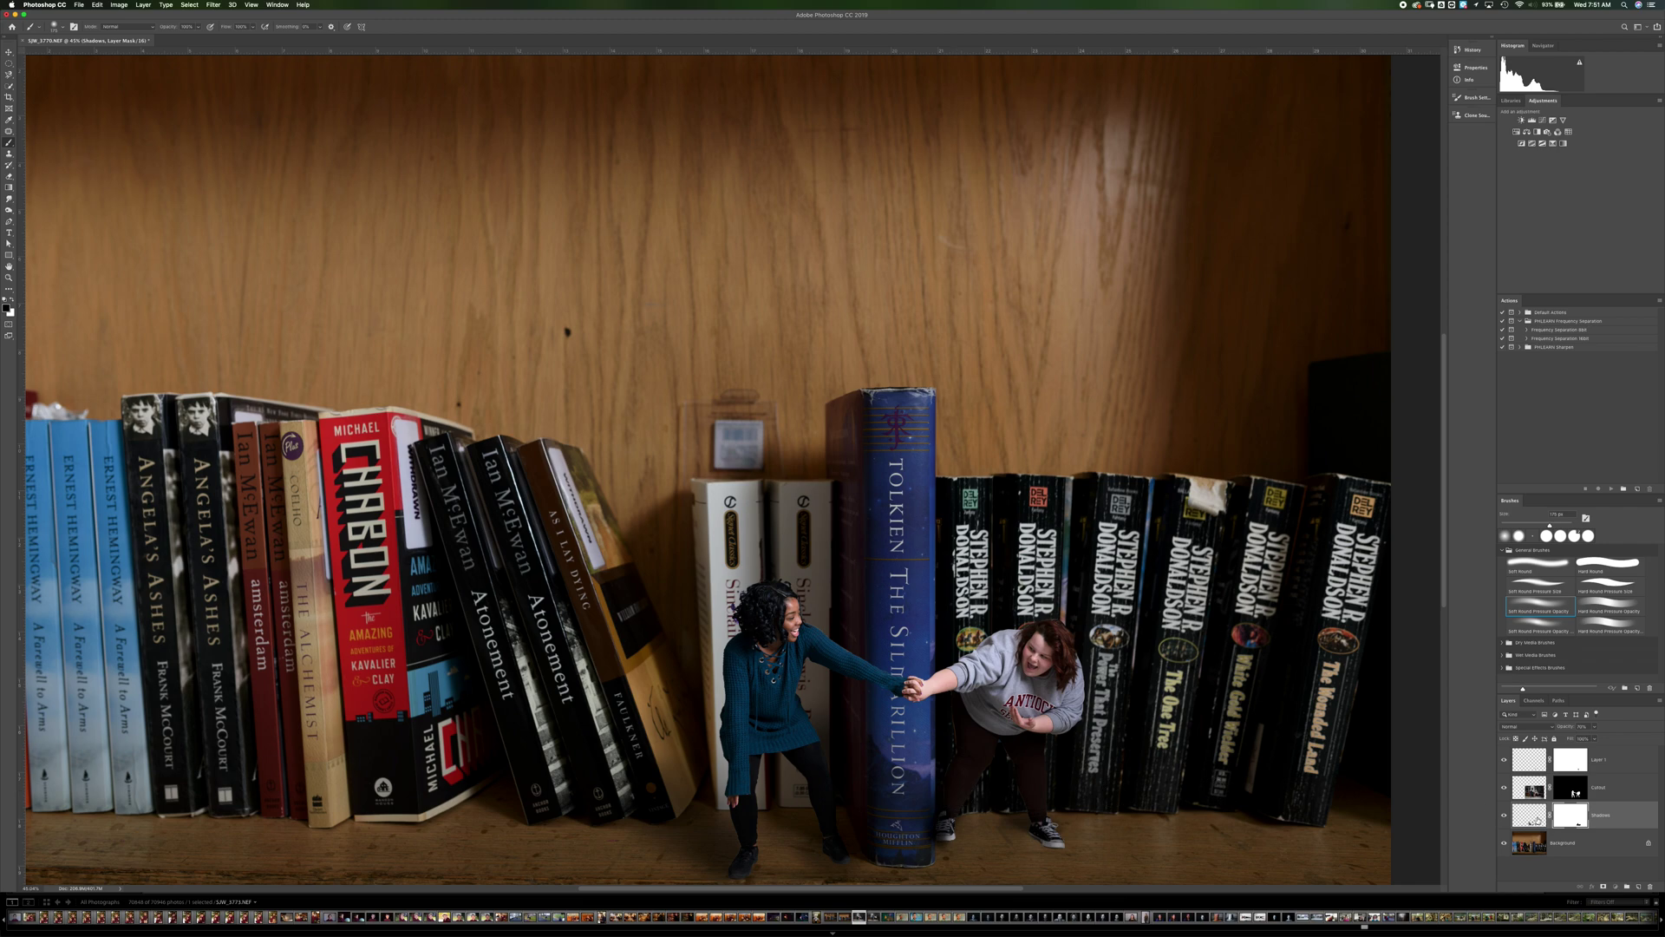
left_click(1529, 815)
key("x")
left_click(1563, 820)
key("x")
key("bracketleft")
key("bracketleft")
key("bracketleft")
- Refine the shading layer's mask near the sweatshirt-wearing person's shoes and check the whole composite
left_click(1572, 761)
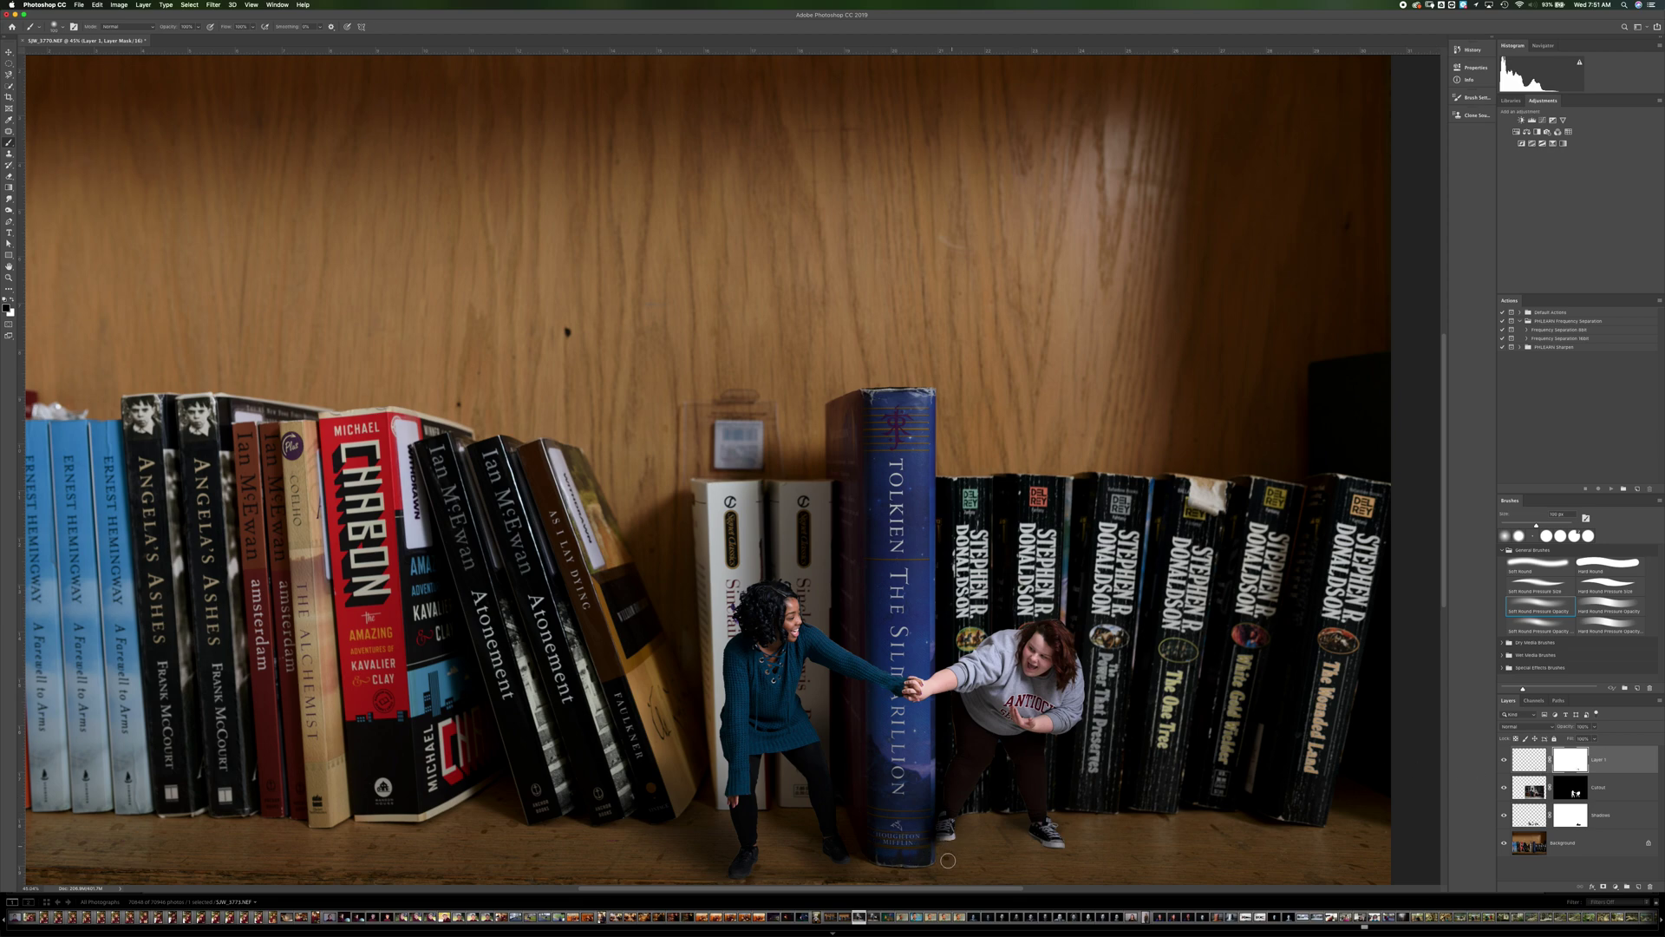
key("x")
scroll(957, 779, "down", 5)
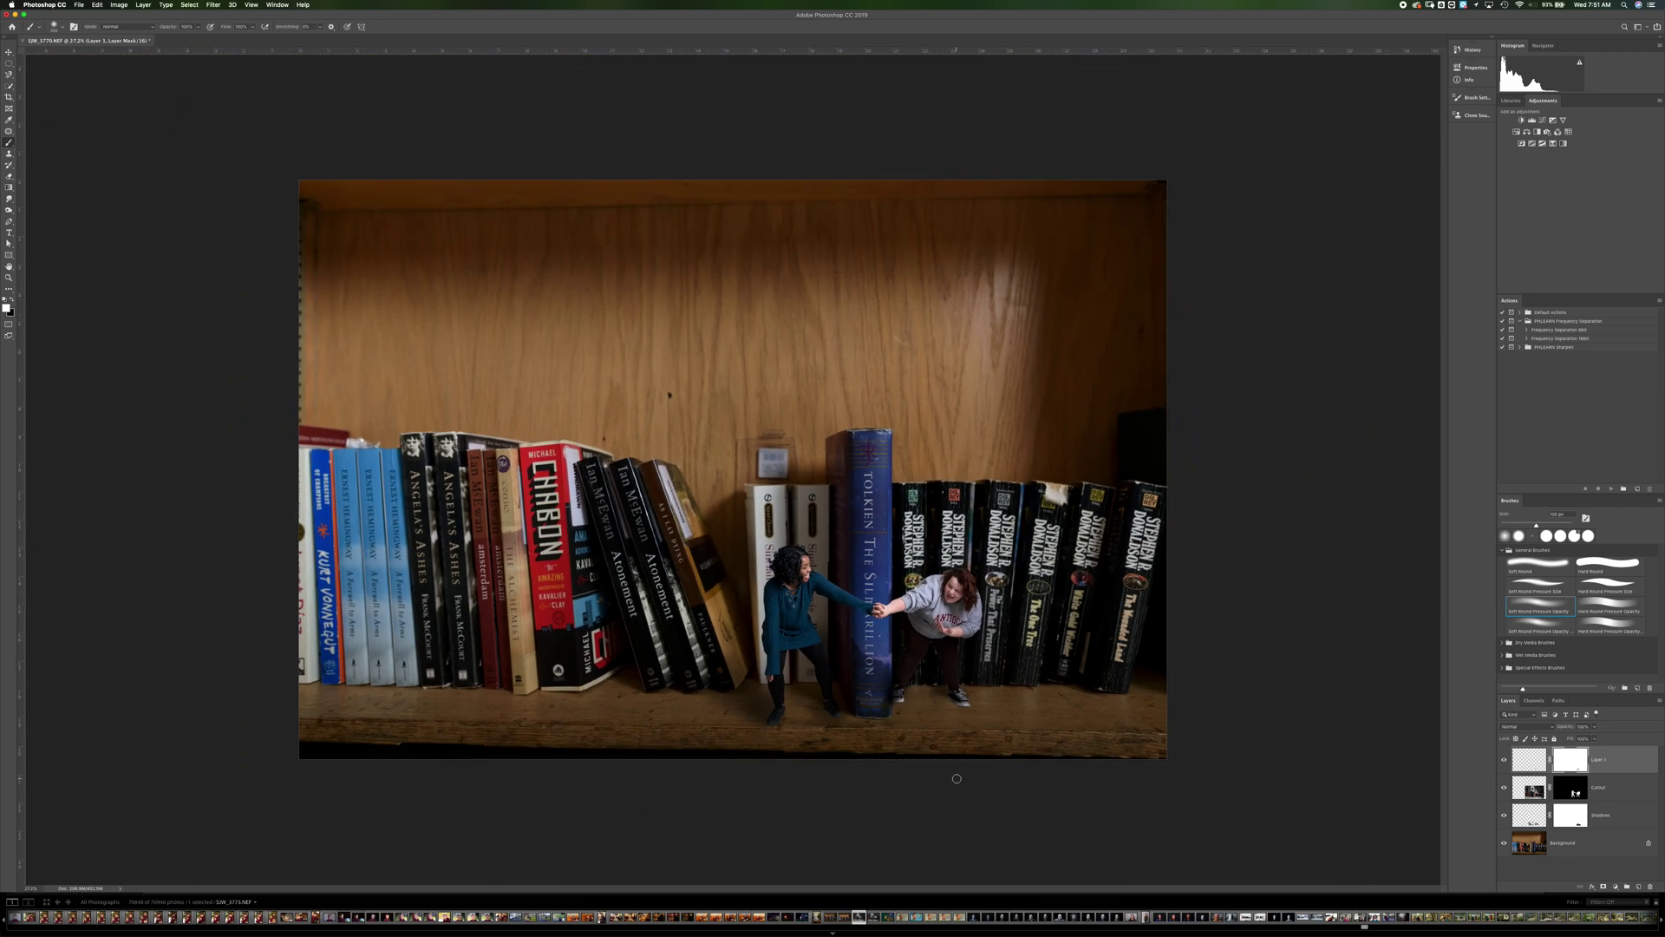